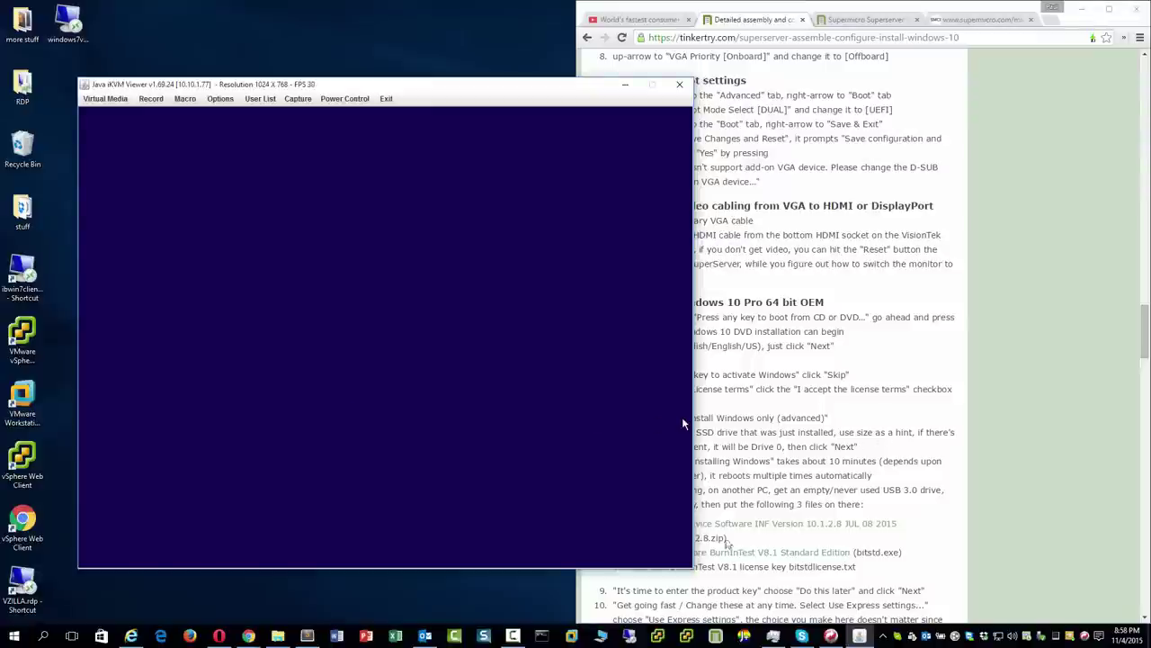
# Clear the browser guide away, centre the iKVM console, and accept English (United States) language settings.
pyautogui.moveTo(577, 581); pyautogui.dragTo(716, 564)
pyautogui.scroll(-3, 853, 510)
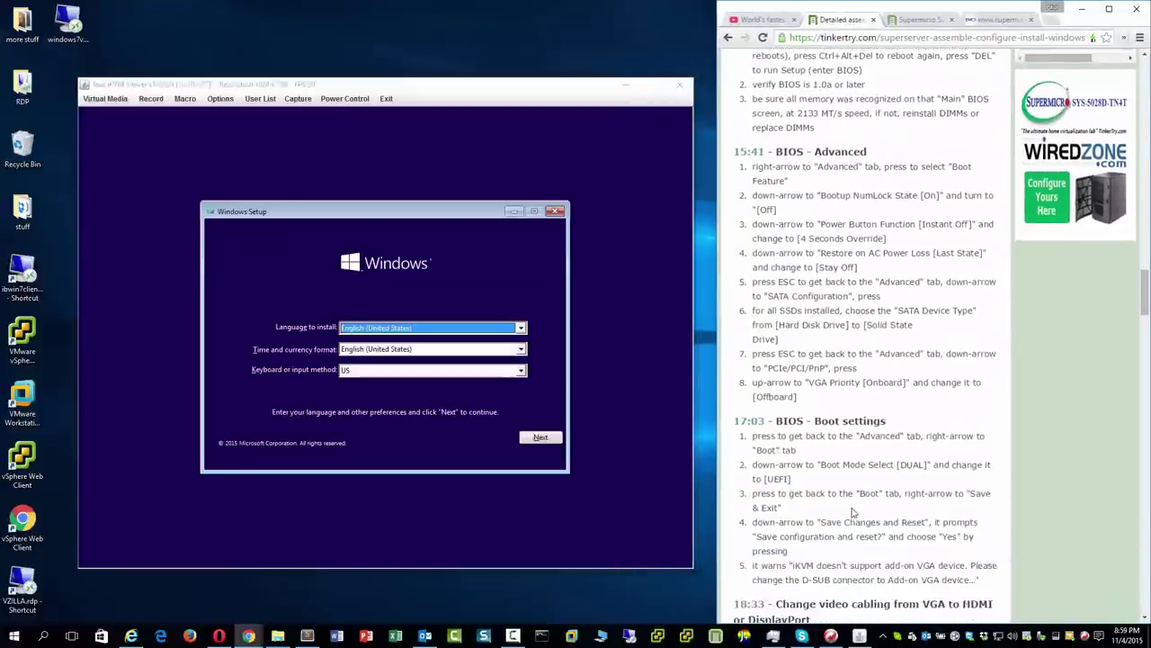
pyautogui.click(1083, 10)
pyautogui.moveTo(496, 91); pyautogui.dragTo(581, 19)
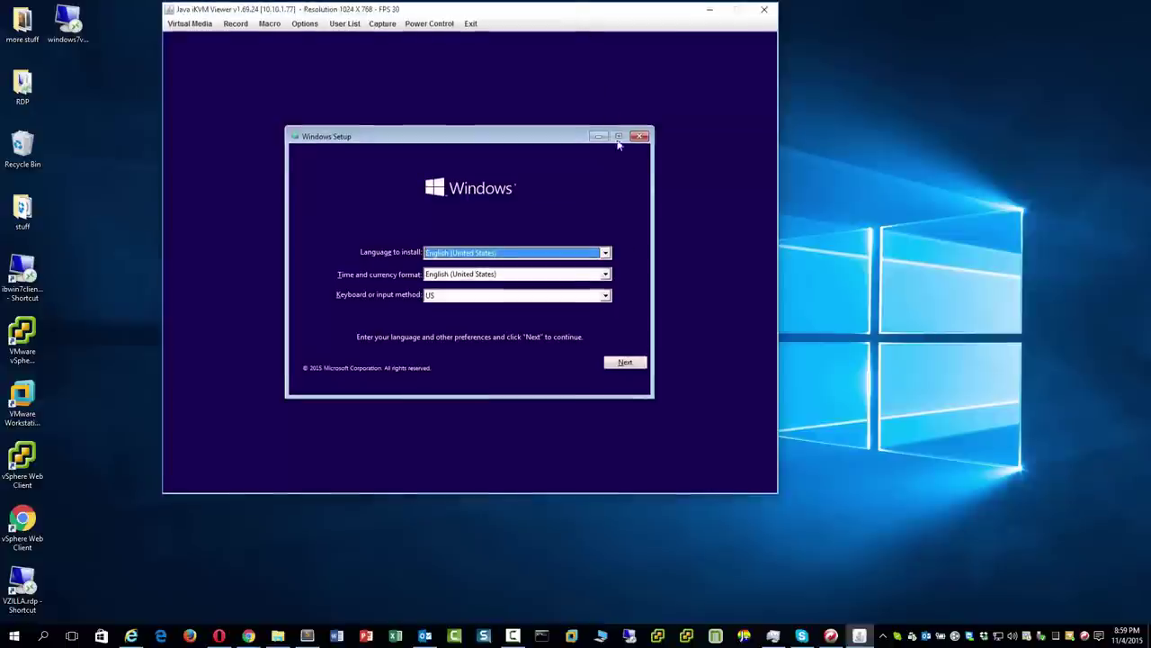
pyautogui.click(635, 365)
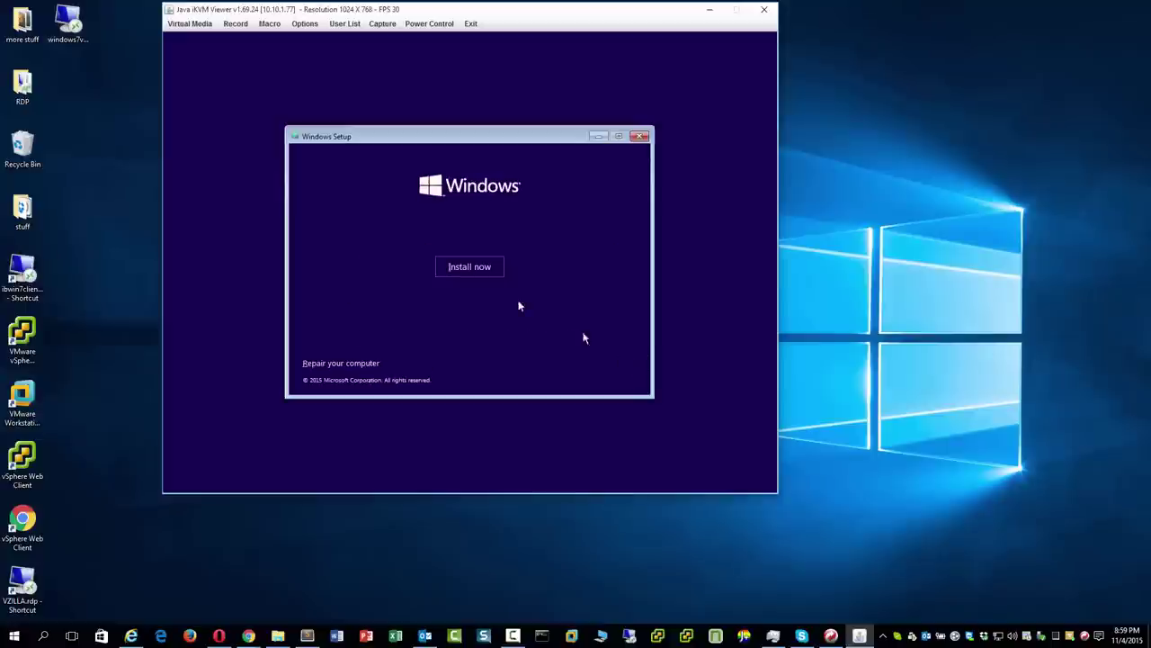
# Start Install now, skip the product key, accept the license, and choose Custom: Install Windows only.
pyautogui.click(484, 274)
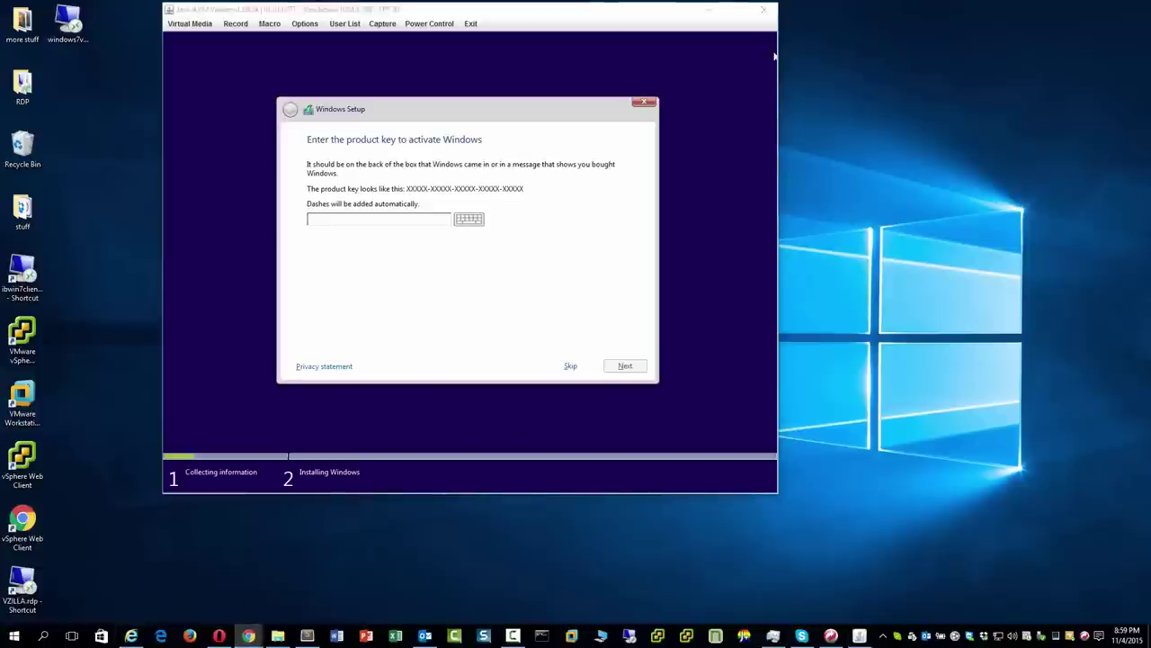
pyautogui.click(581, 353)
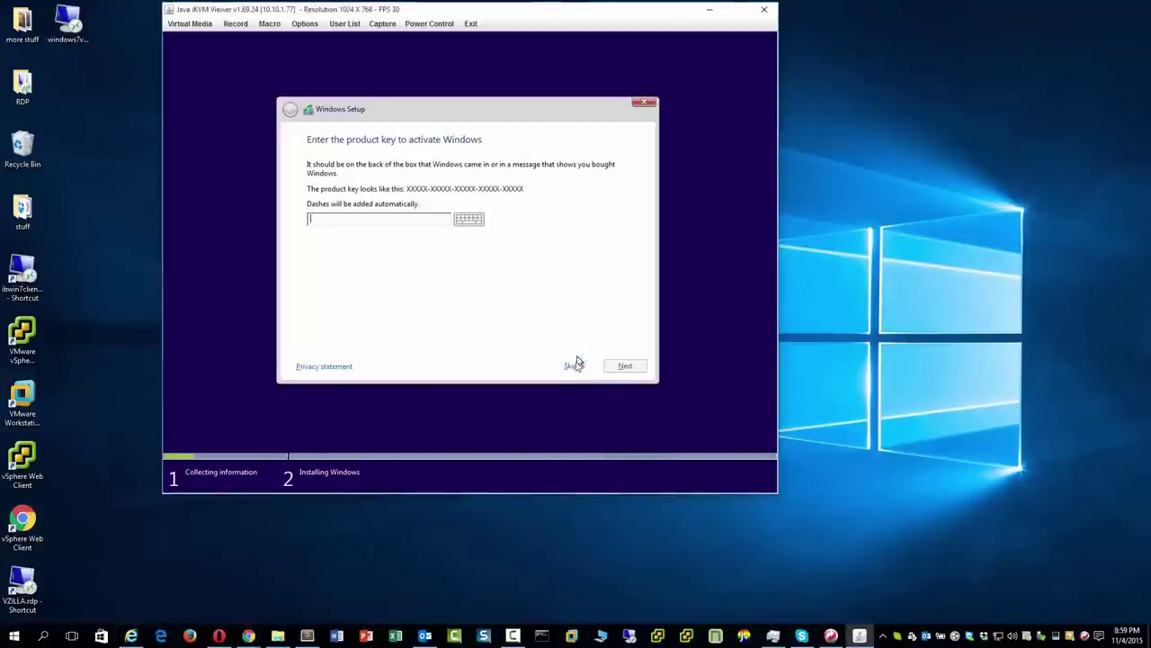
pyautogui.click(572, 367)
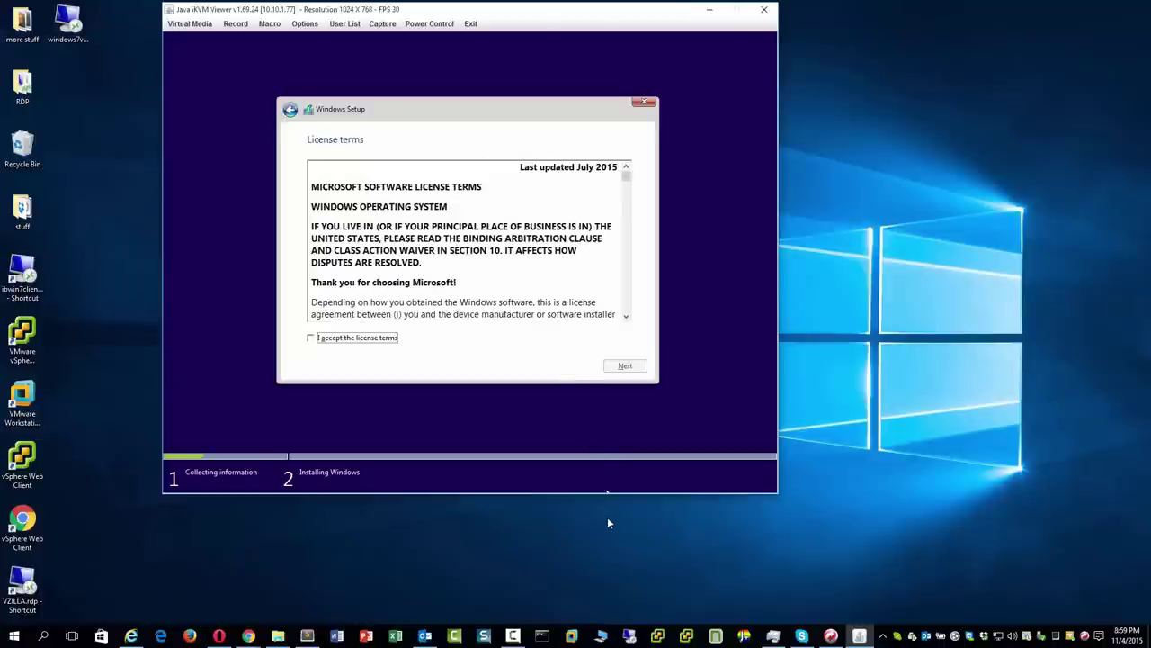
pyautogui.click(384, 341)
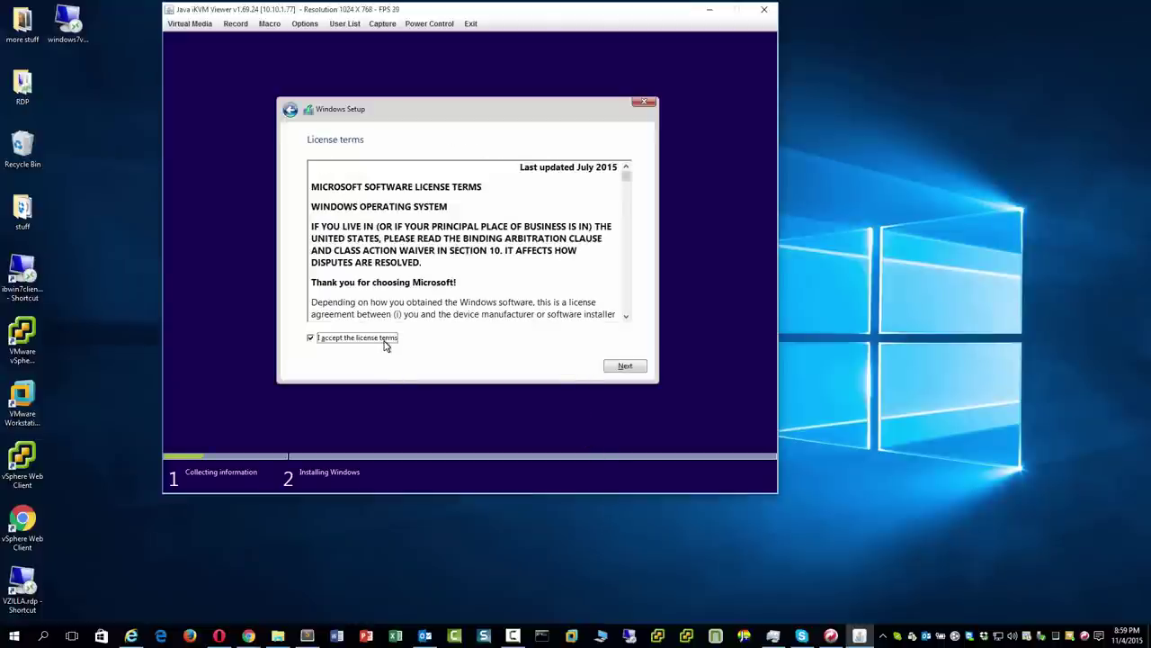
pyautogui.click(625, 366)
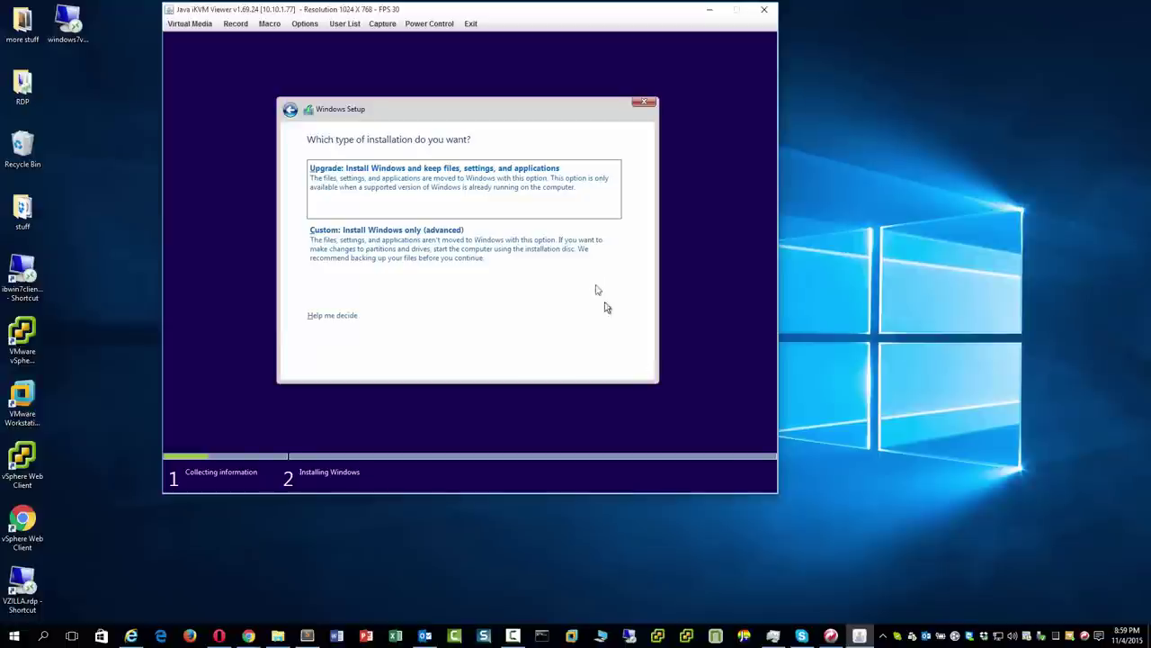
pyautogui.click(582, 271)
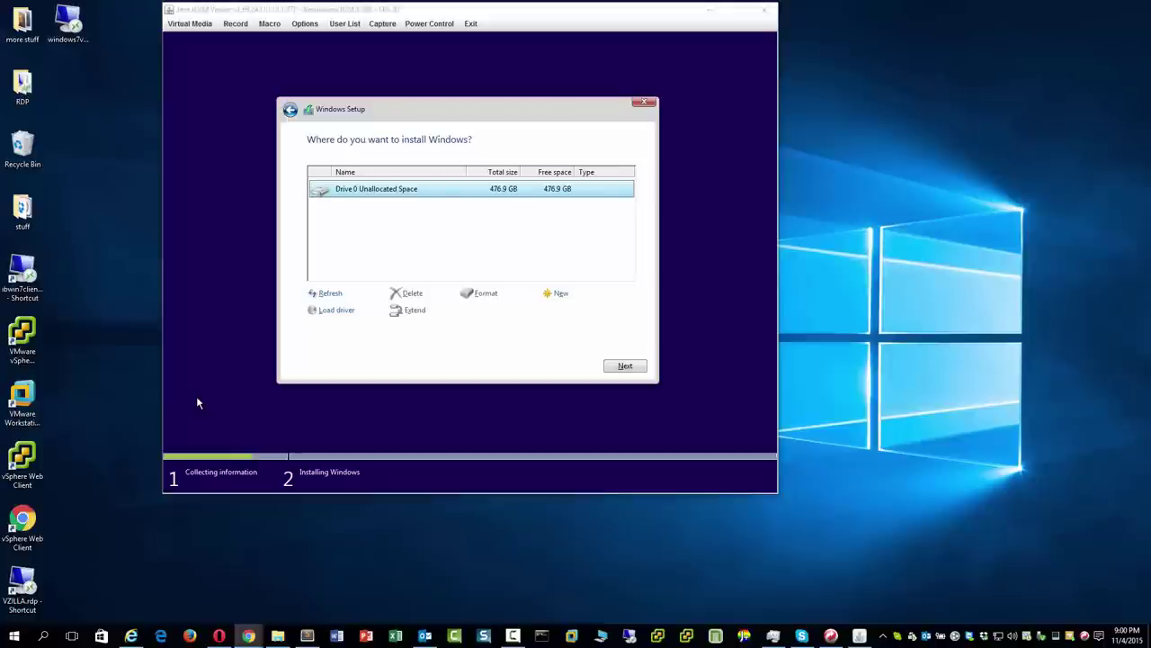
# Move the stopwatch aside, install onto Drive 0 Unallocated Space (476.9 GB), and start timing.
pyautogui.moveTo(291, 442); pyautogui.dragTo(890, 319)
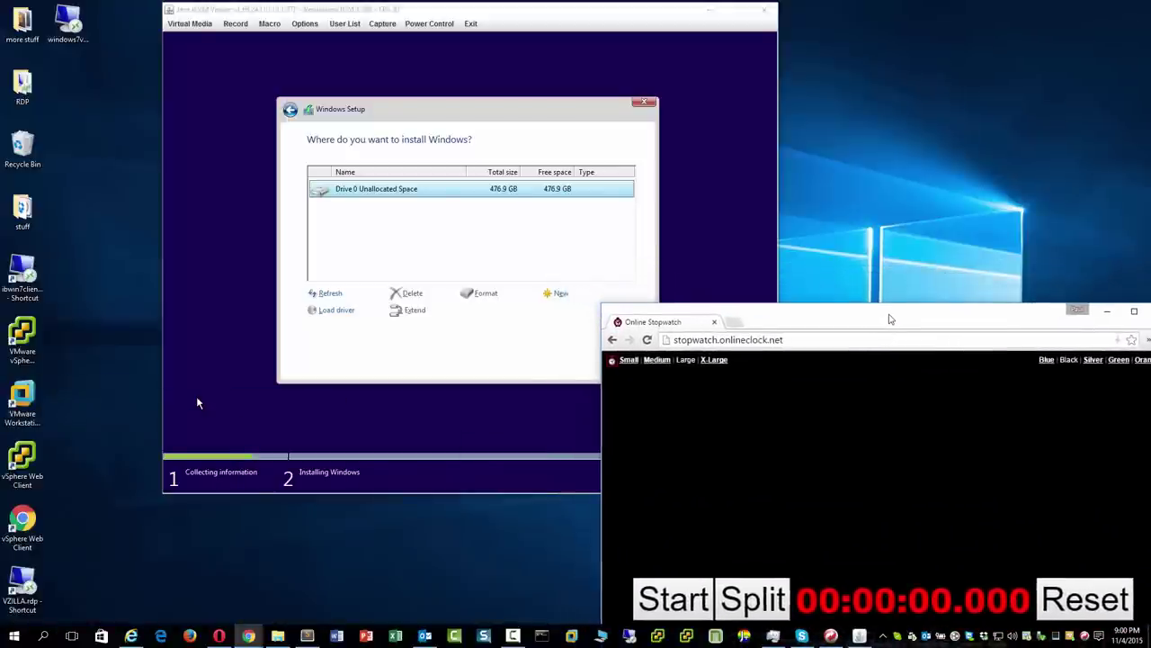
pyautogui.click(636, 18)
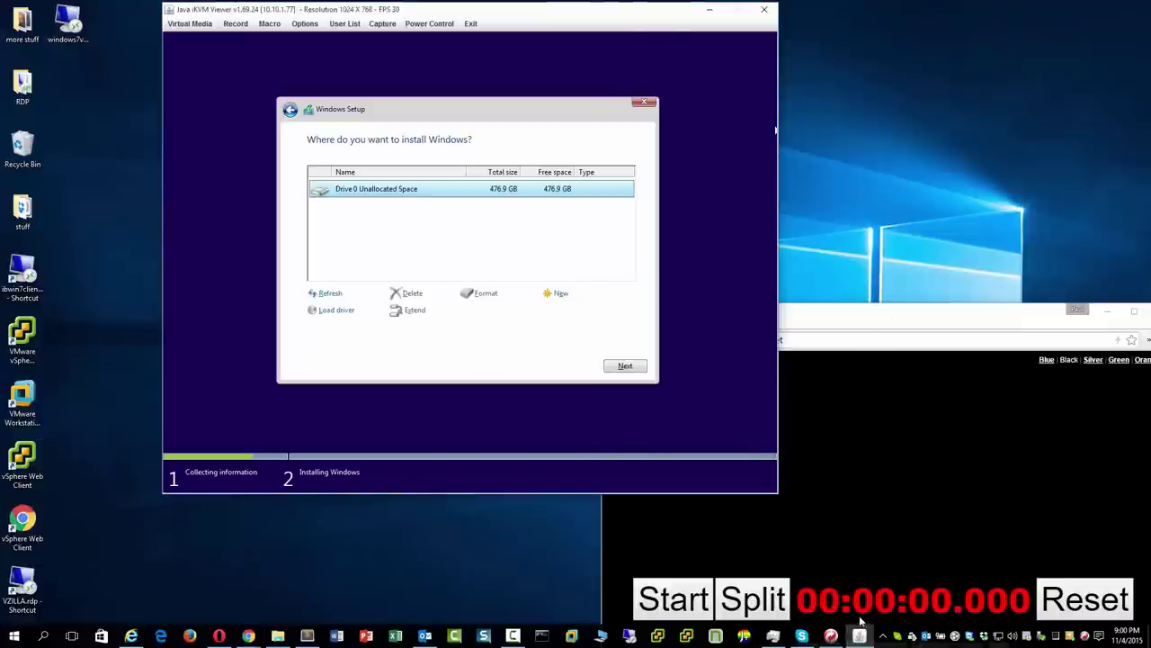
pyautogui.click(637, 372)
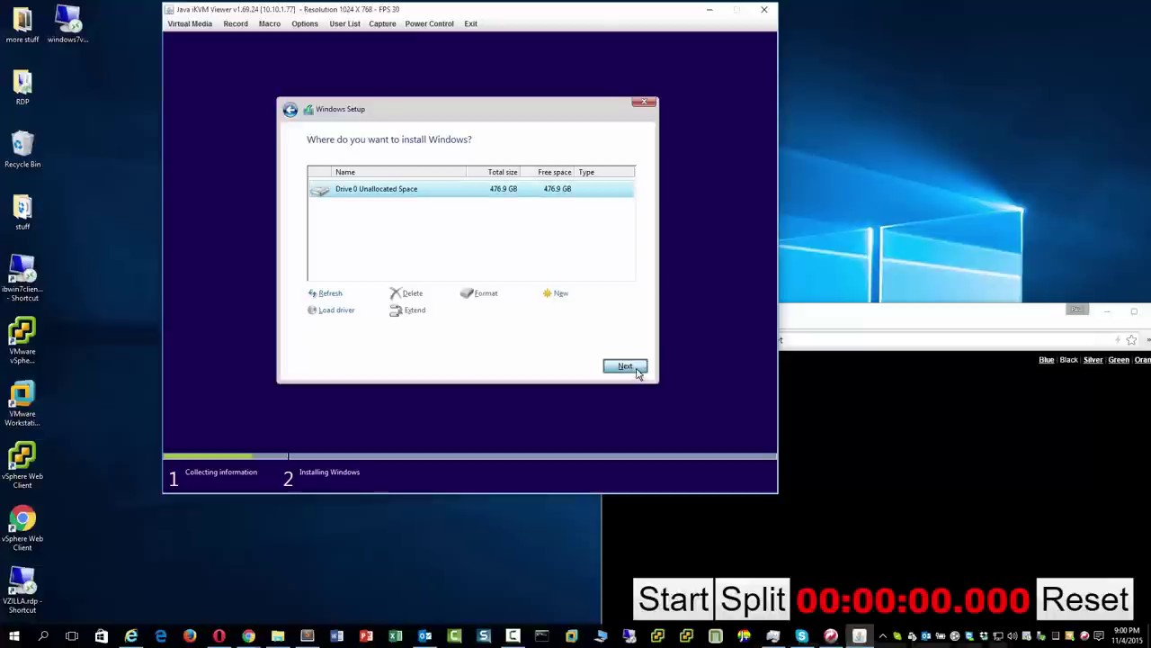
pyautogui.click(673, 599)
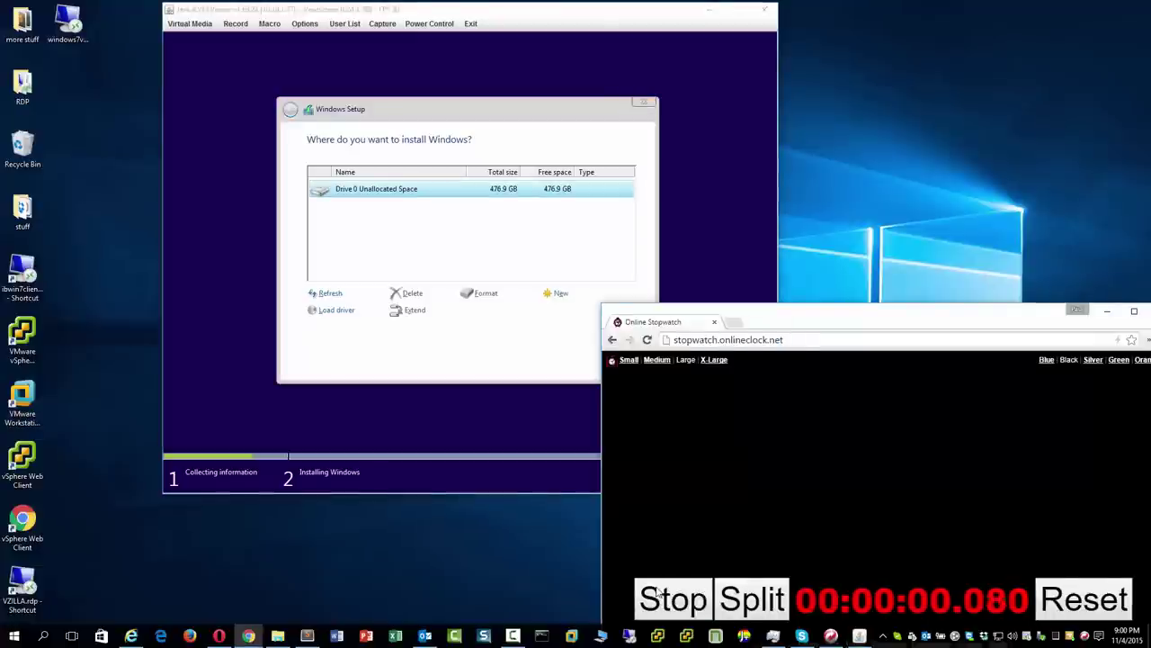
pyautogui.click(639, 10)
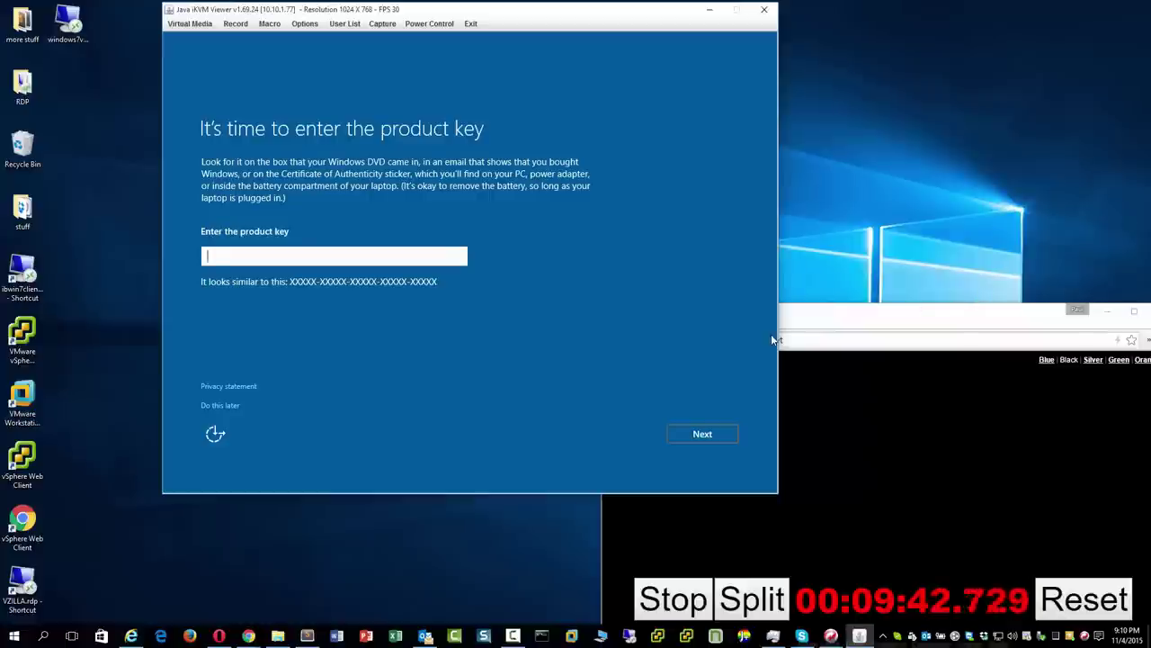
# Stop the stopwatch, defer the product key with Do this later, and use Express settings.
pyautogui.click(690, 550)
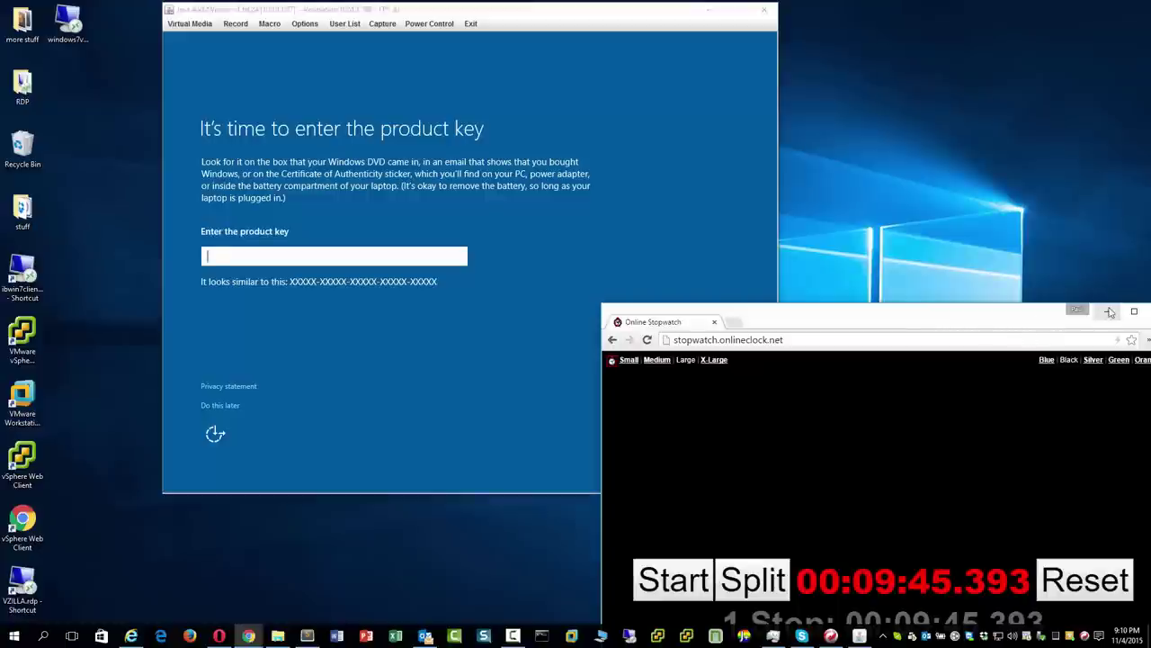
pyautogui.click(1107, 311)
pyautogui.moveTo(609, 16); pyautogui.dragTo(720, 69)
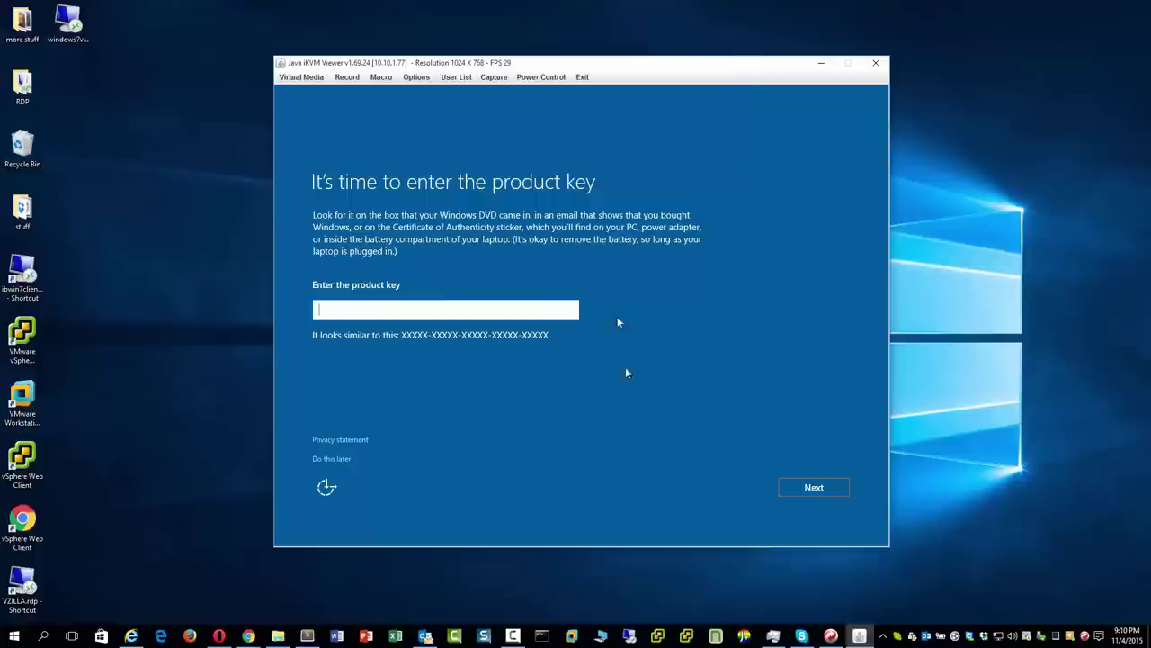
pyautogui.click(338, 458)
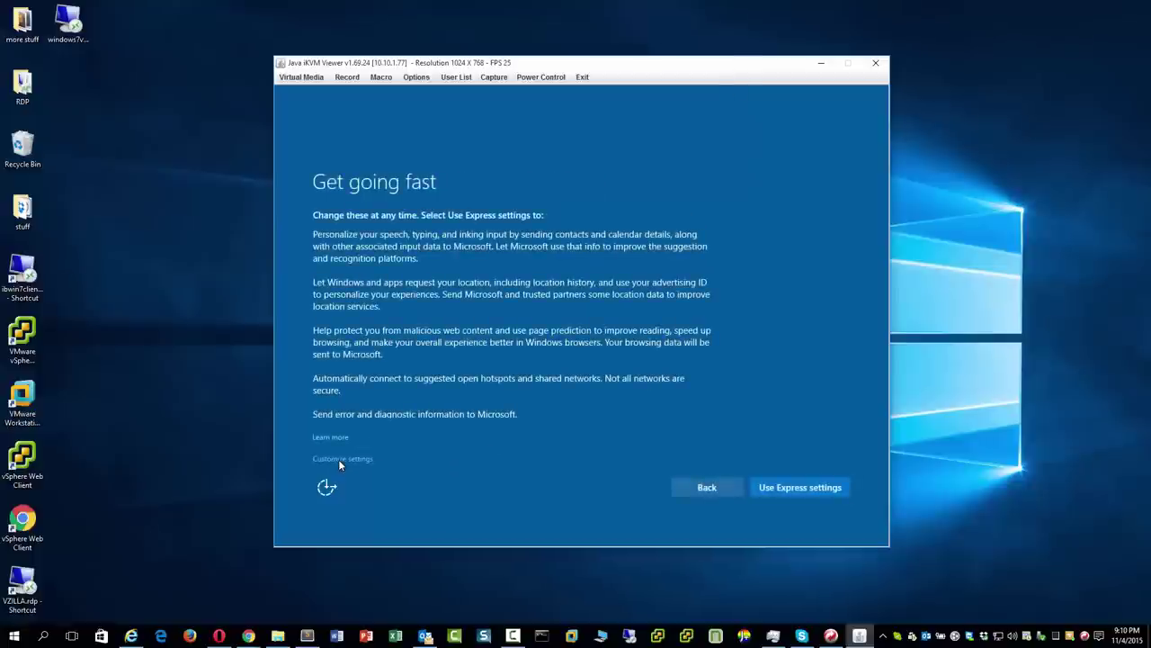
pyautogui.click(800, 488)
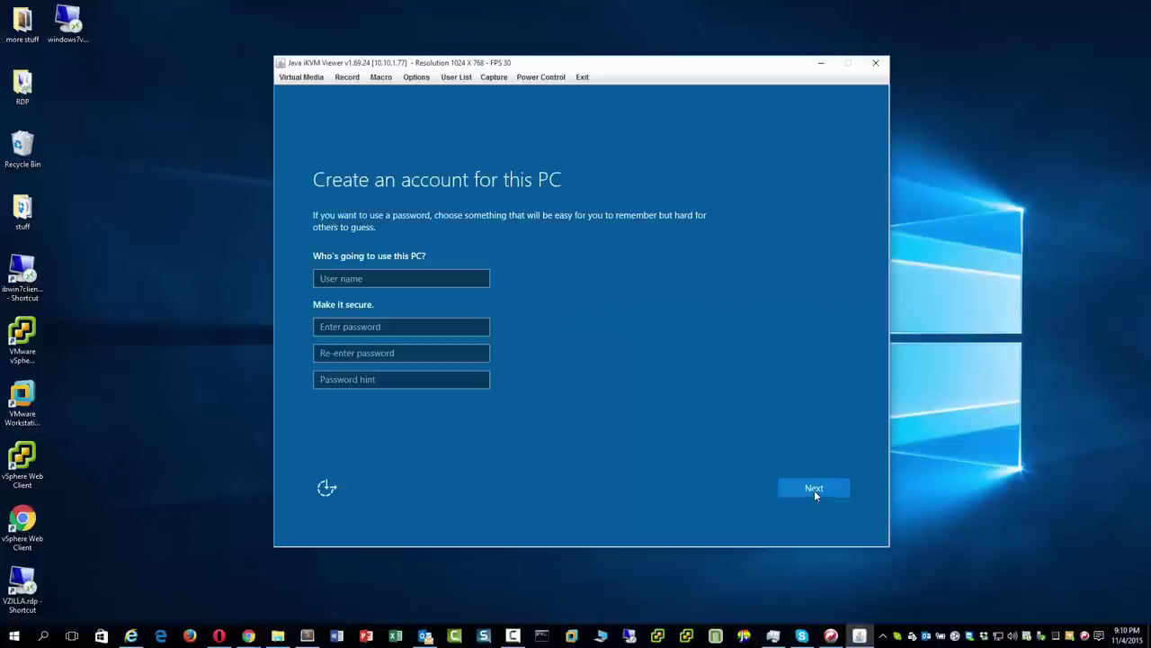
# Create the local account 'user' with a password and confirmation.
pyautogui.click(380, 278)
pyautogui.write('user')
pyautogui.press('Tab')
pyautogui.write('*********')
pyautogui.press('Tab')
pyautogui.write('*******')
pyautogui.press('Return')
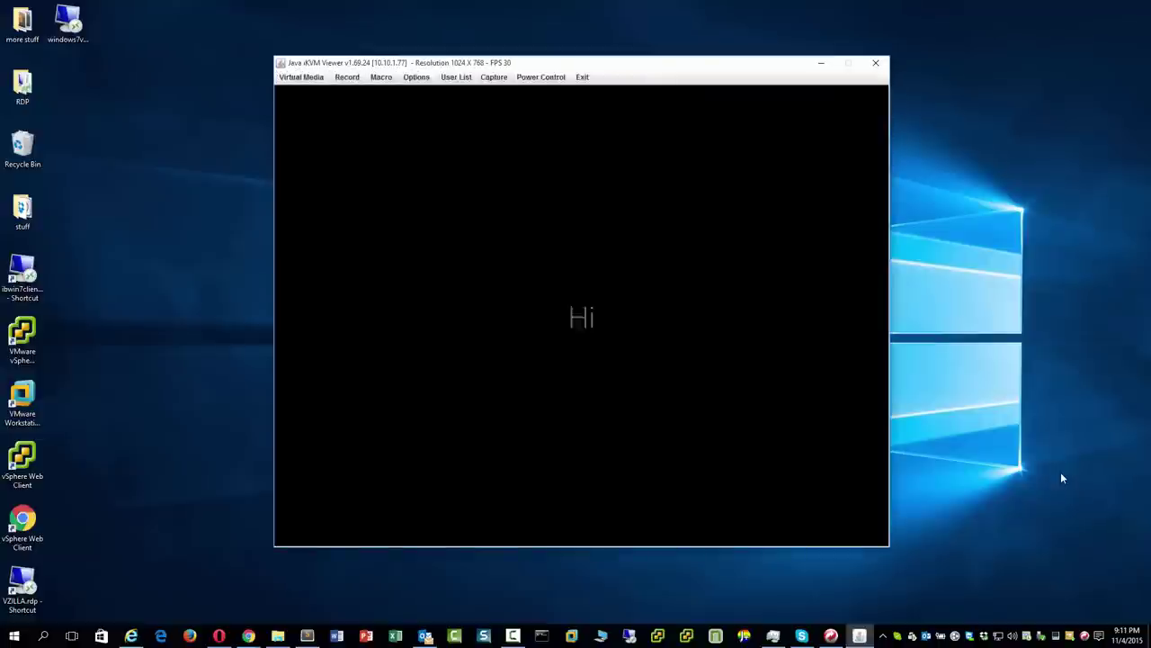
# Restart the stopwatch to time the final setup stage.
pyautogui.moveTo(248, 635)
pyautogui.click(315, 580)
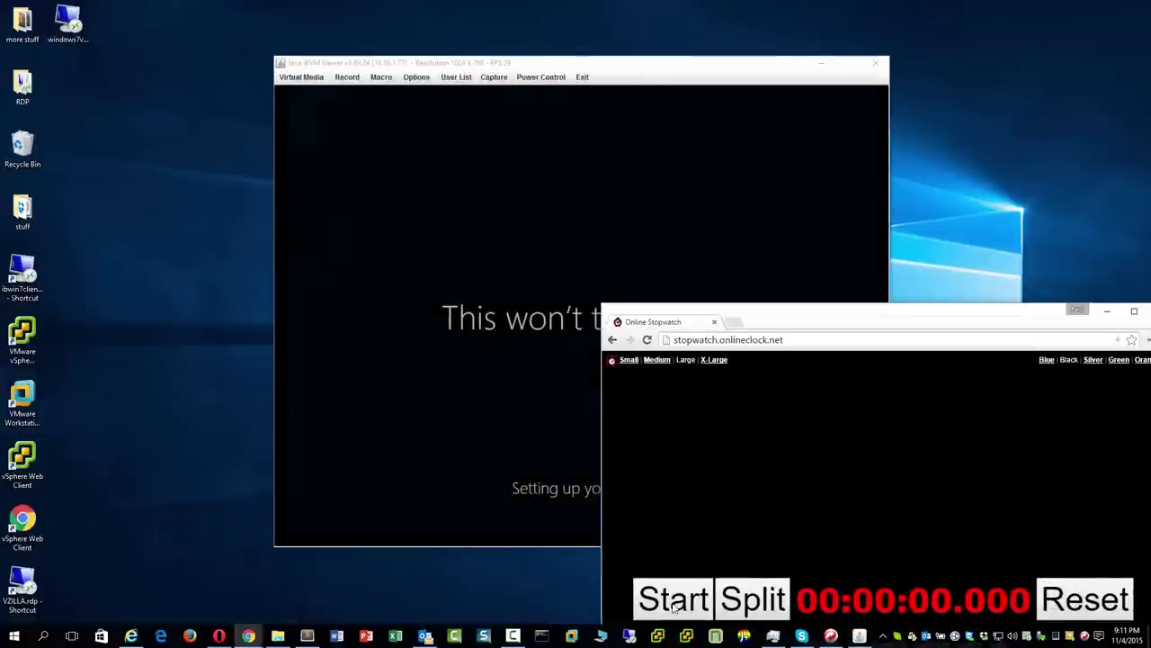
pyautogui.press('space')
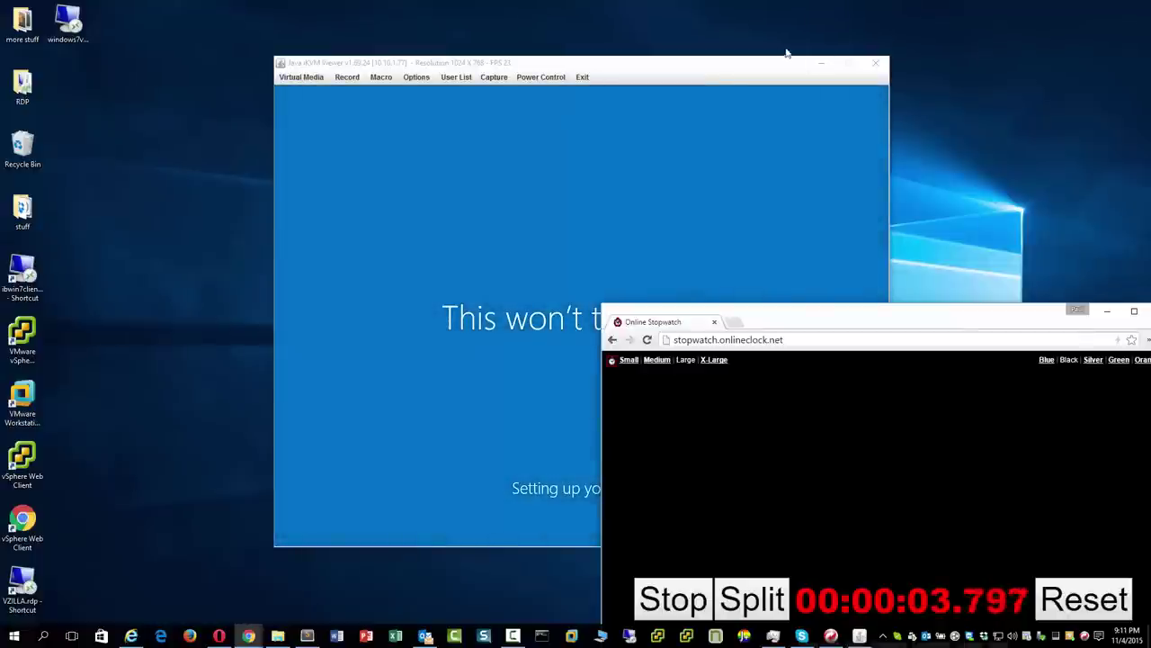
pyautogui.click(705, 72)
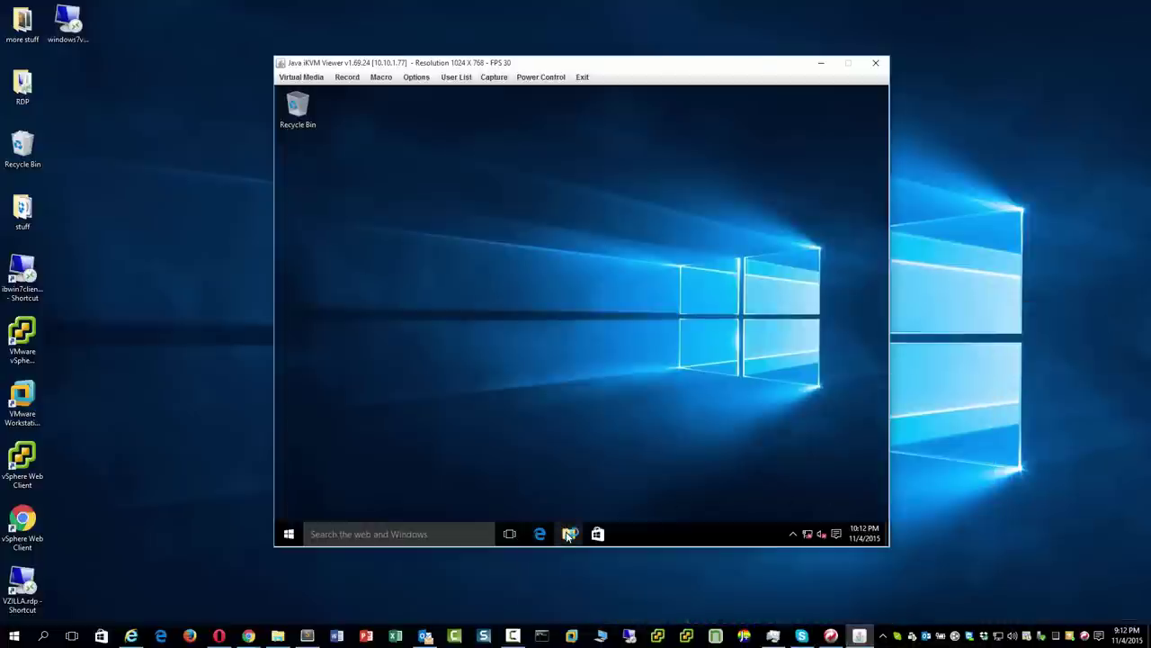
# Copy the ATTOBenchMark folder from Removable Disk (E:) into Downloads and open it.
pyautogui.click(569, 534)
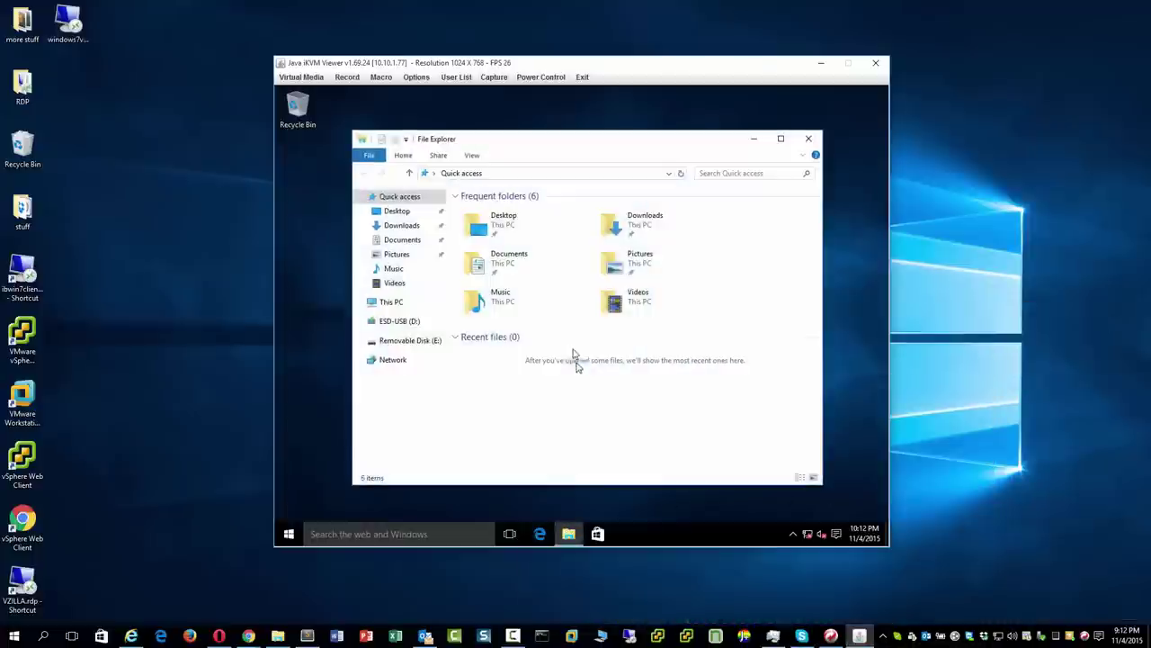
pyautogui.click(402, 228)
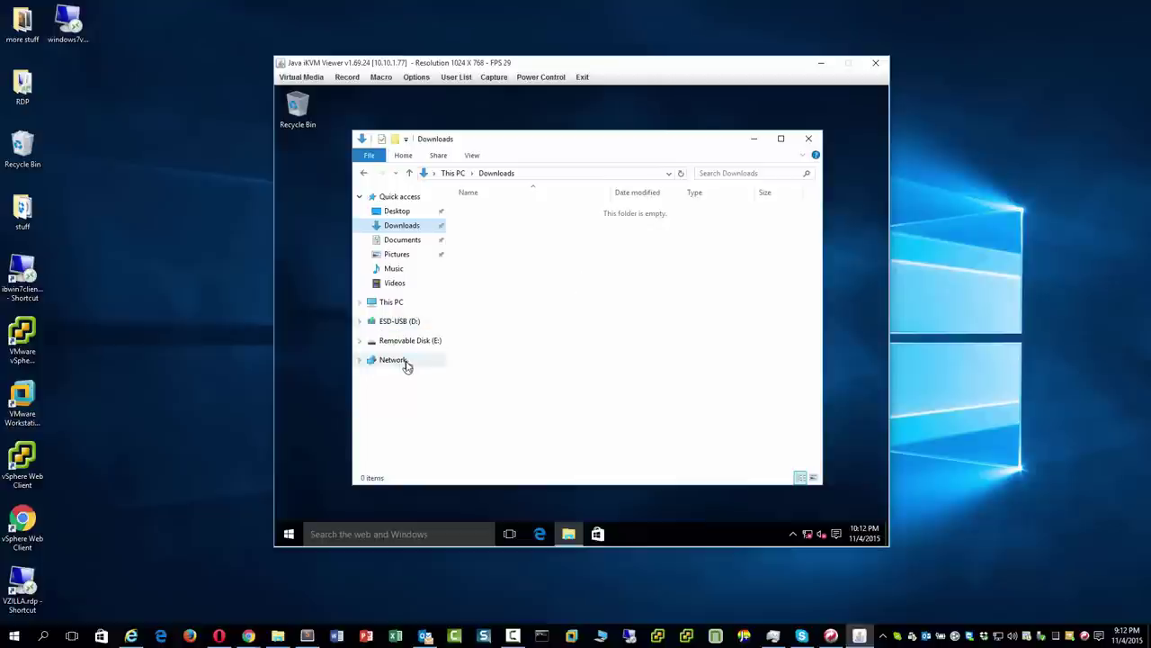
pyautogui.click(402, 322)
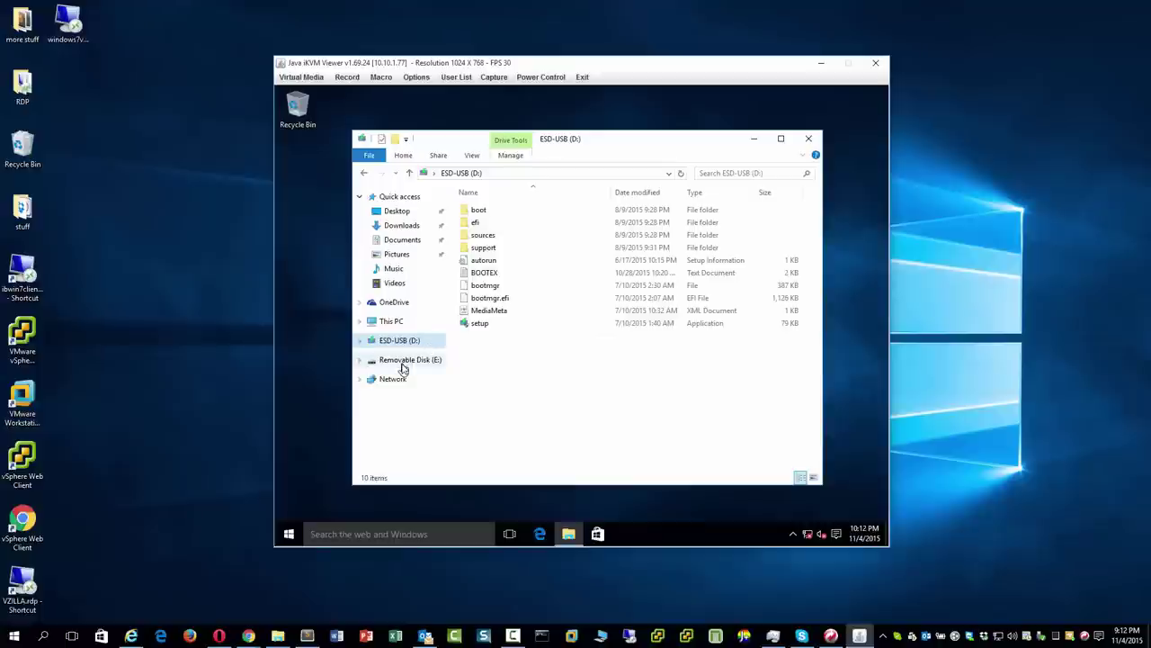
pyautogui.click(402, 362)
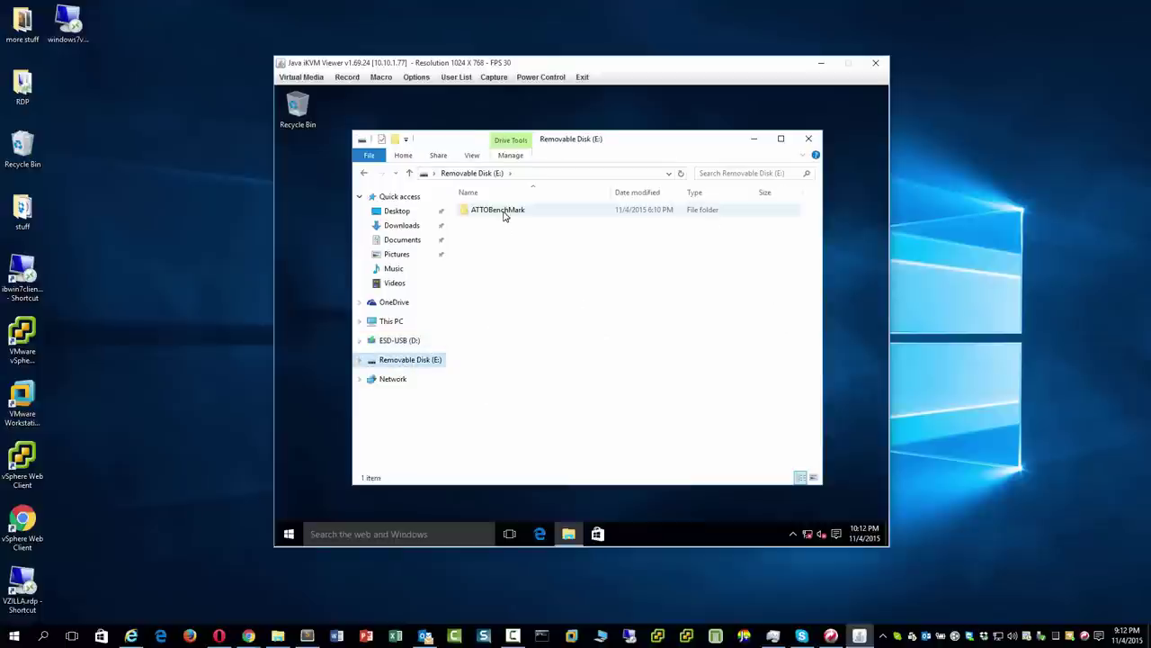
pyautogui.click(505, 216)
pyautogui.moveTo(505, 214); pyautogui.dragTo(403, 230)
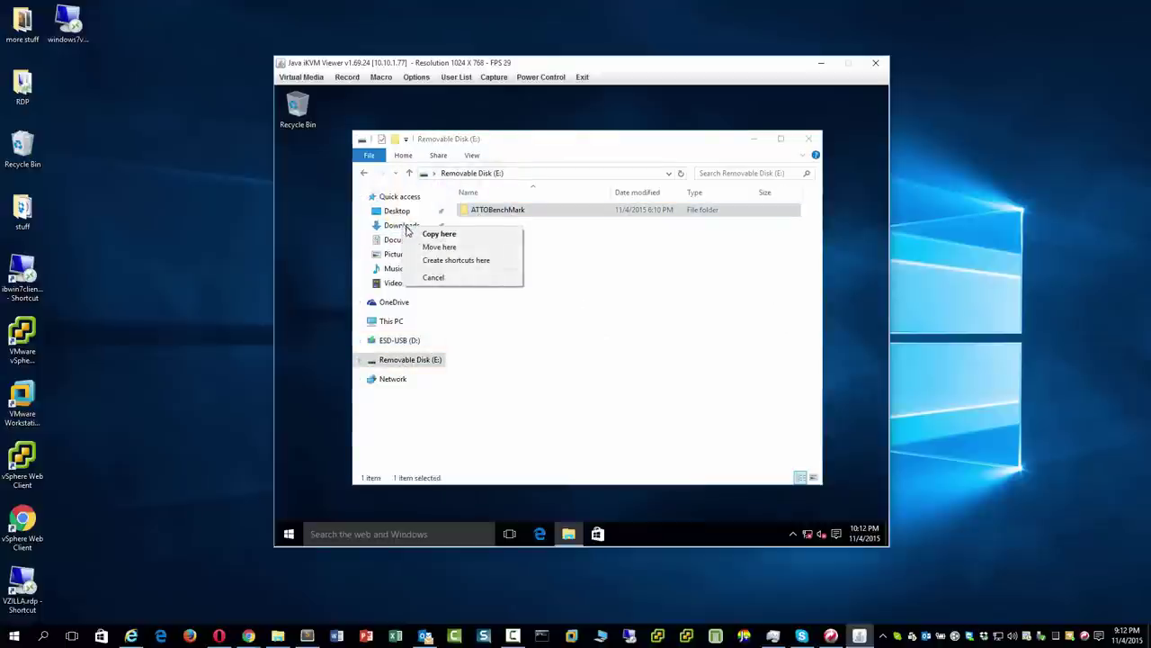
pyautogui.click(423, 234)
pyautogui.click(409, 227)
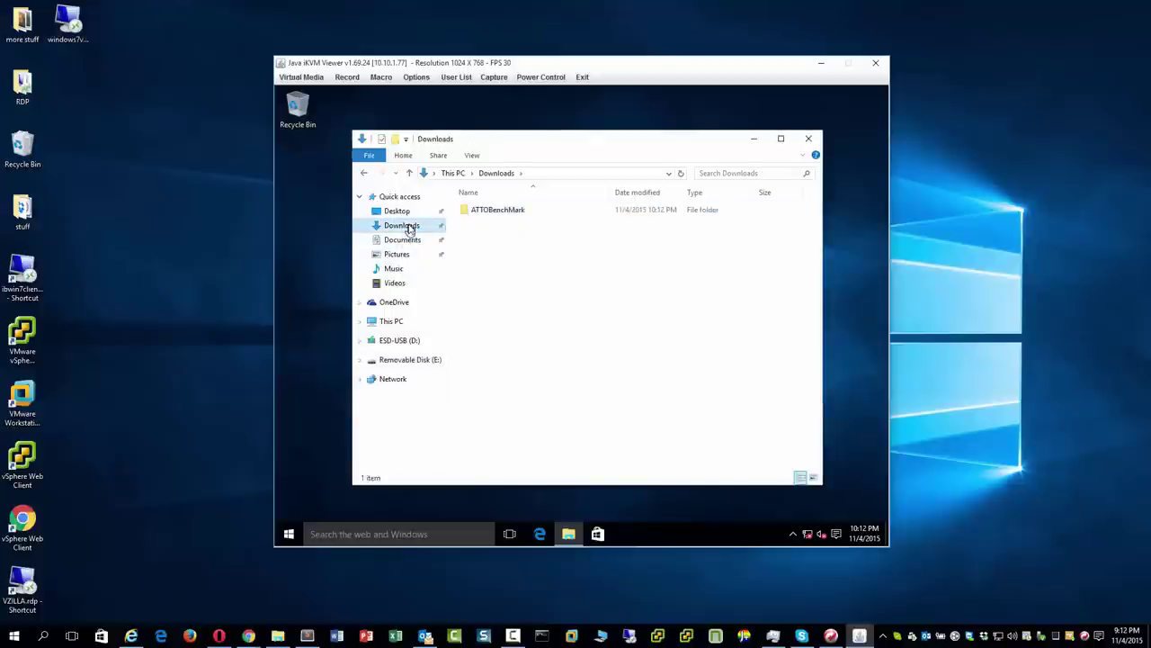
pyautogui.doubleClick(509, 216)
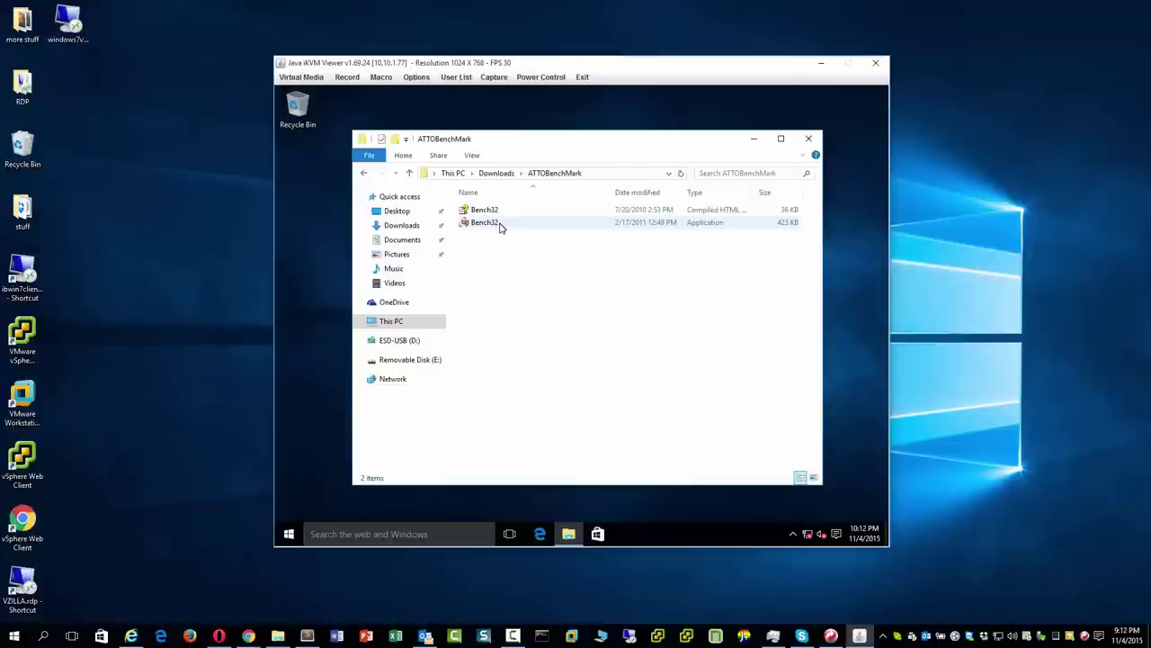
# Pin Bench32 to the taskbar, close the folder, and launch it as administrator.
pyautogui.rightClick(501, 225)
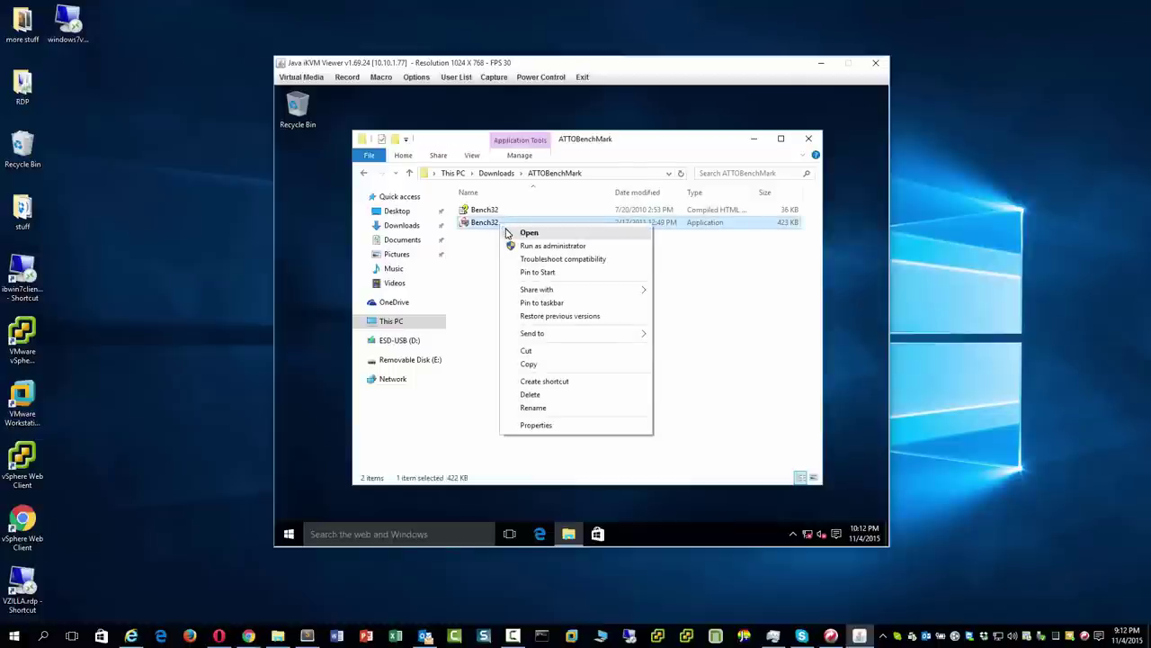
pyautogui.click(550, 303)
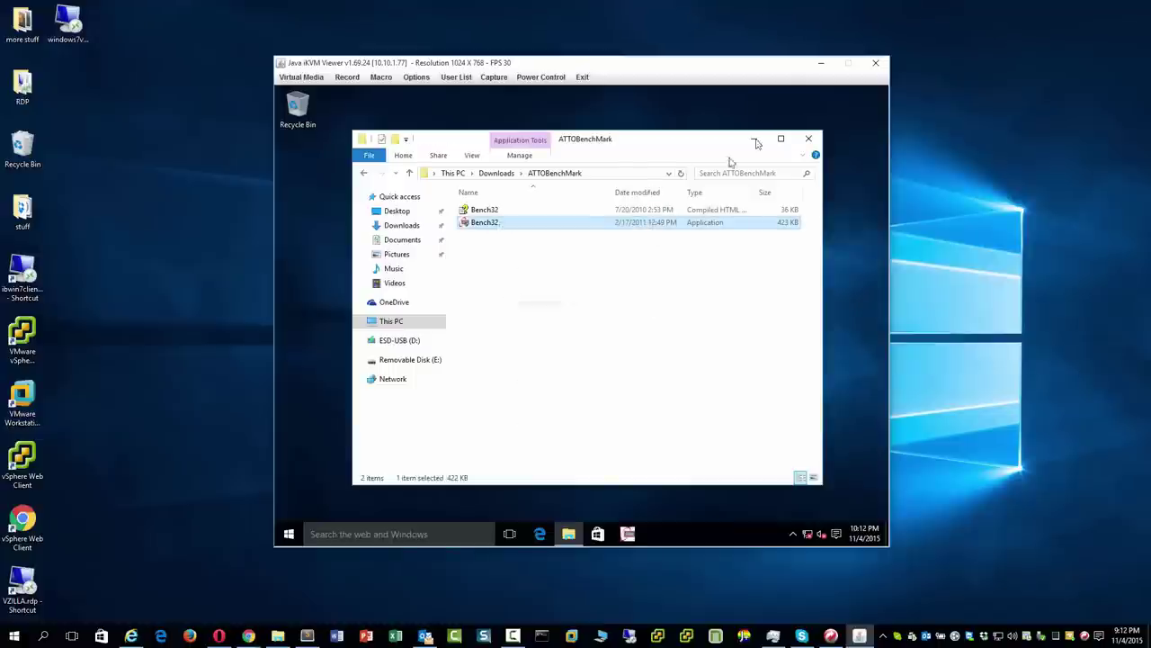
pyautogui.click(808, 139)
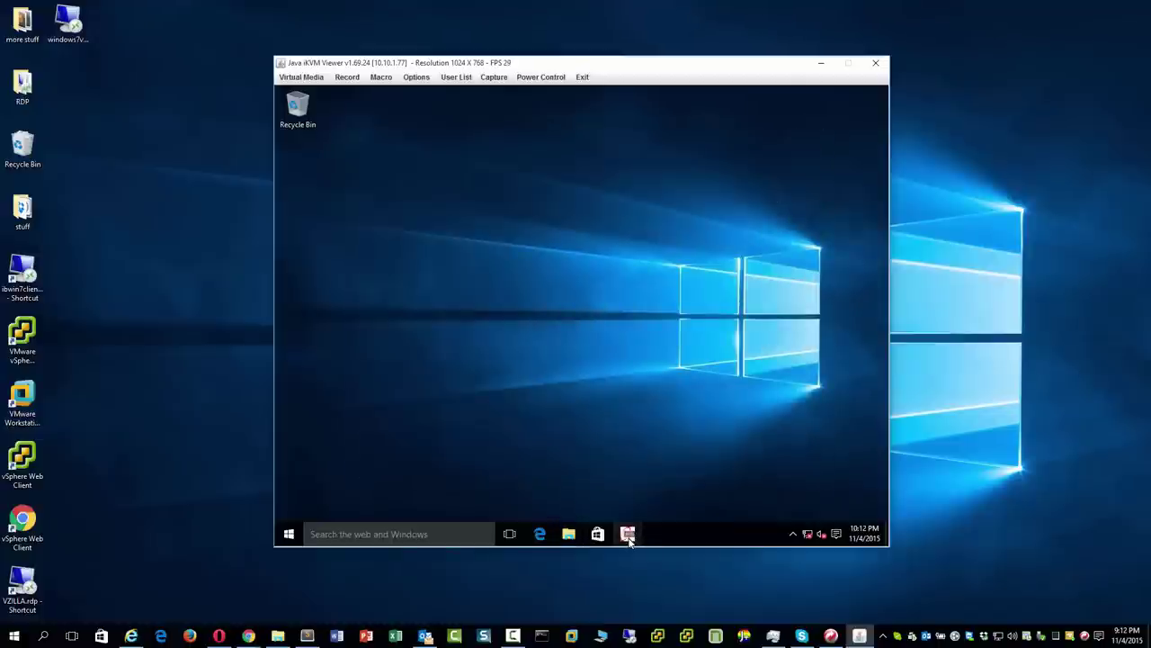
pyautogui.click(629, 534)
pyautogui.click(633, 331)
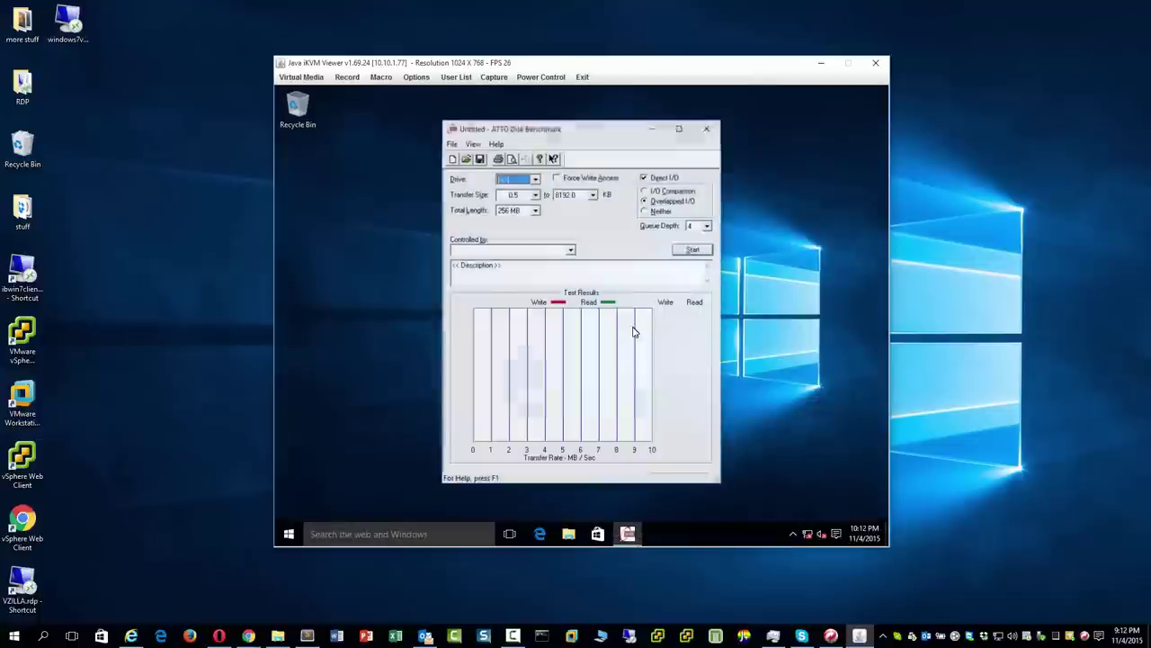
# Run the ATTO benchmark on drive C, minimize the Supermicro page, and open Start.
pyautogui.click(691, 252)
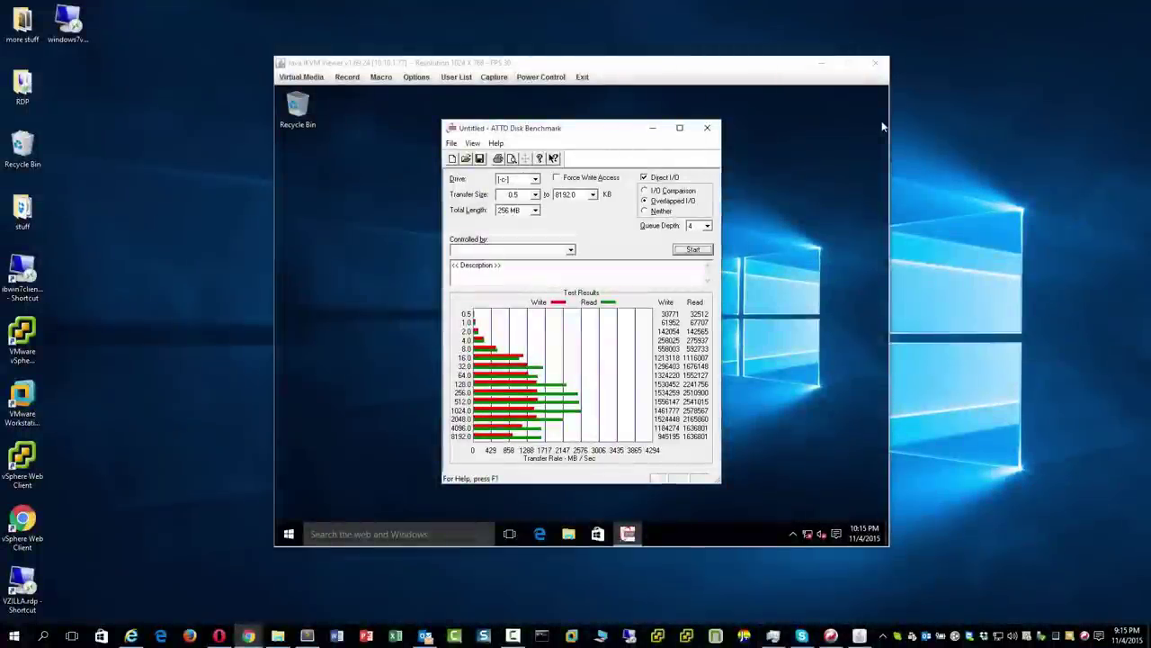
pyautogui.hotkey('alt', 'Tab')
pyautogui.moveTo(740, 174); pyautogui.dragTo(968, 93)
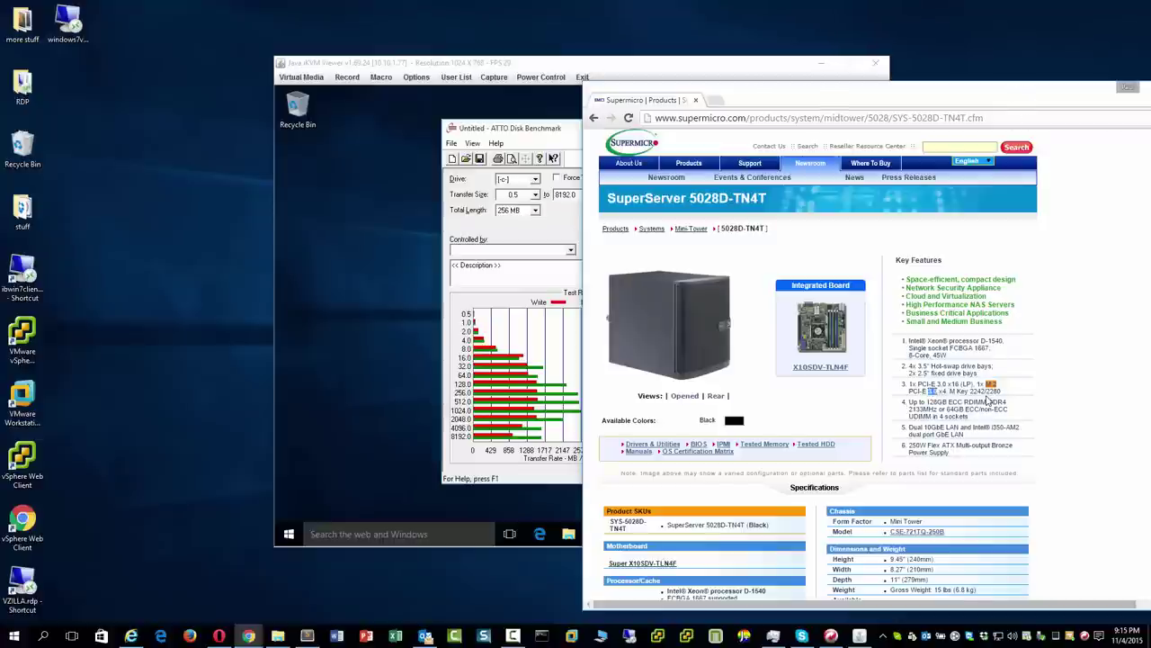
pyautogui.press('super+Down')
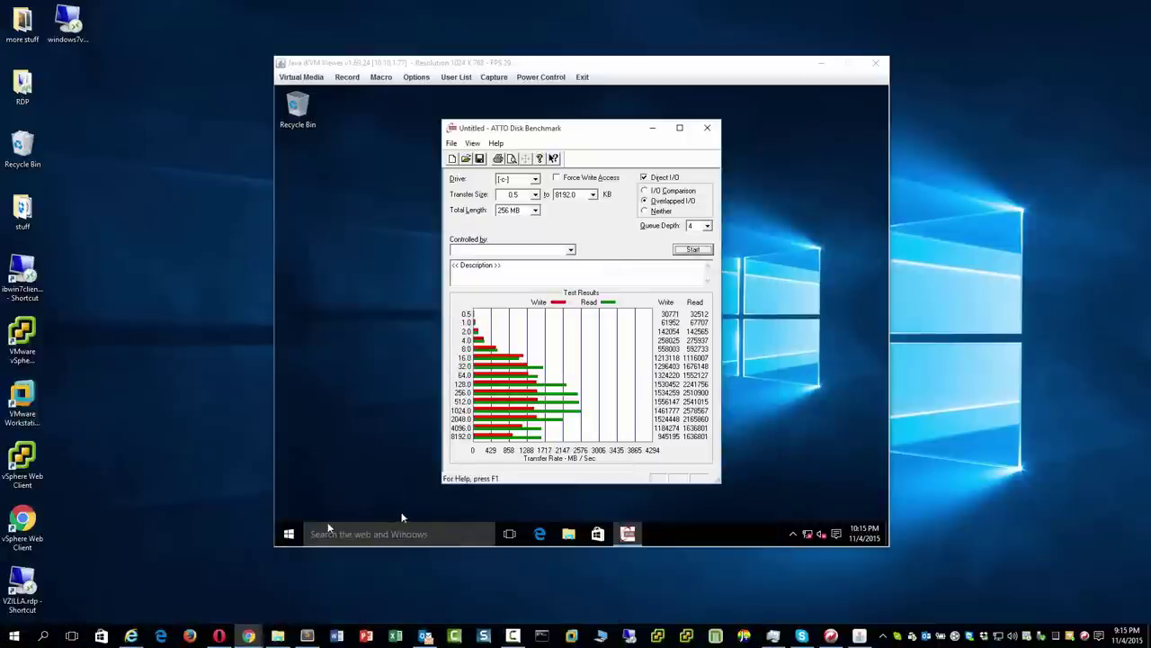
pyautogui.click(289, 534)
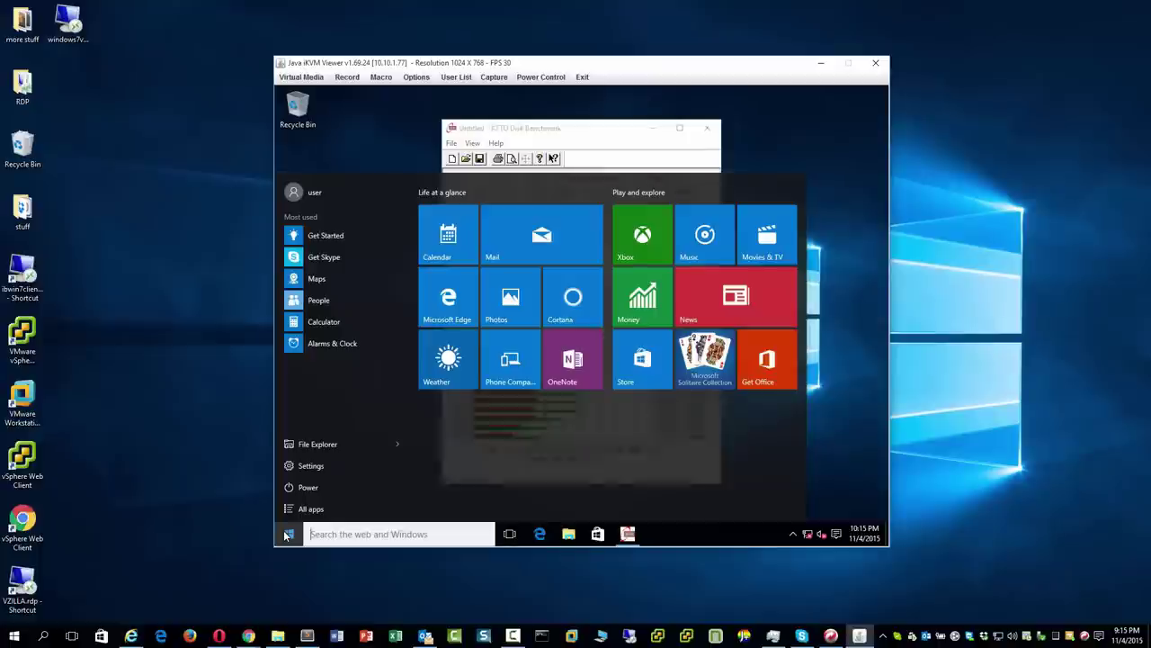
# Set Windows Update advanced options to Notify to schedule restart, review delivery options, and close Settings.
pyautogui.write('update')
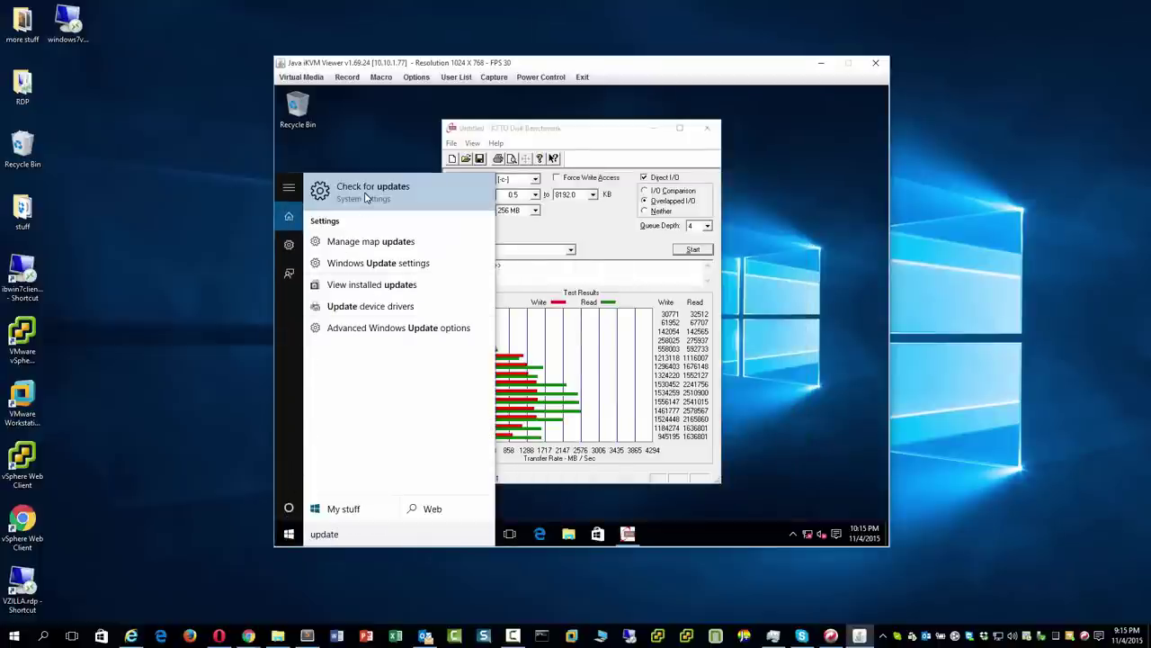
pyautogui.click(390, 271)
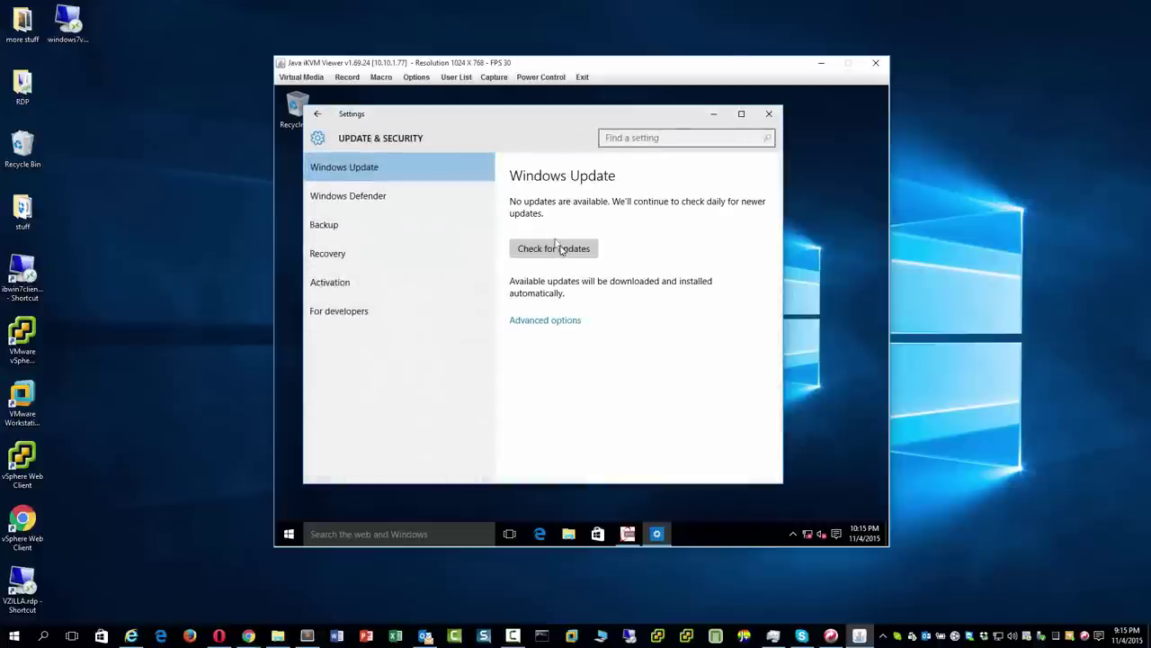
pyautogui.click(551, 320)
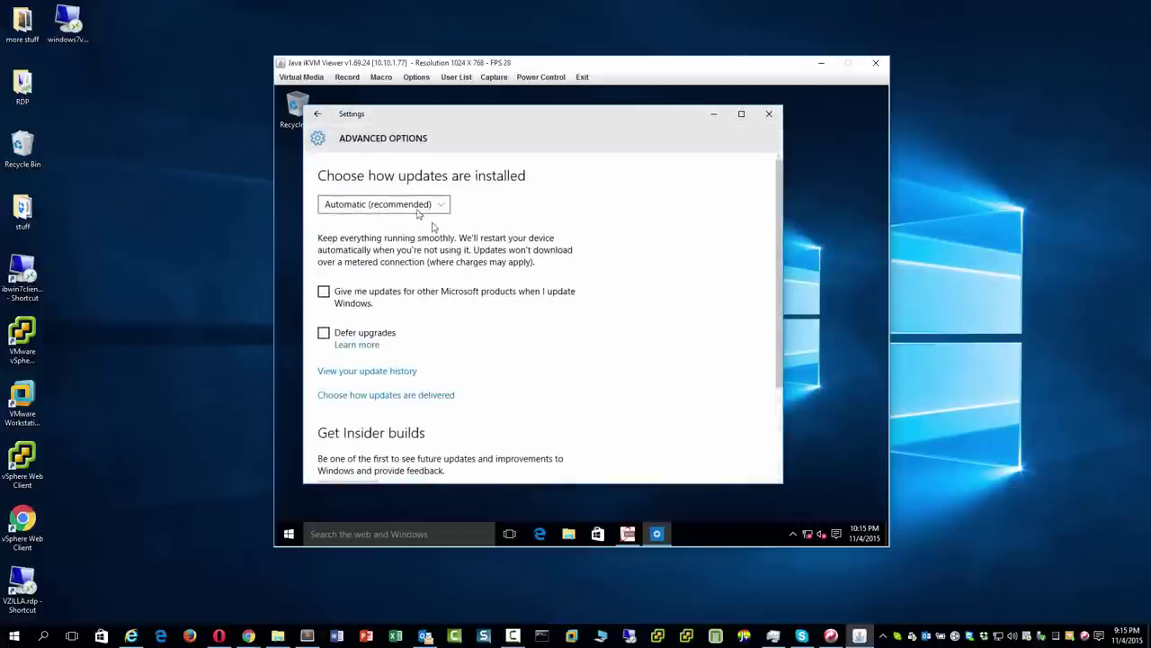
pyautogui.click(416, 207)
pyautogui.click(414, 229)
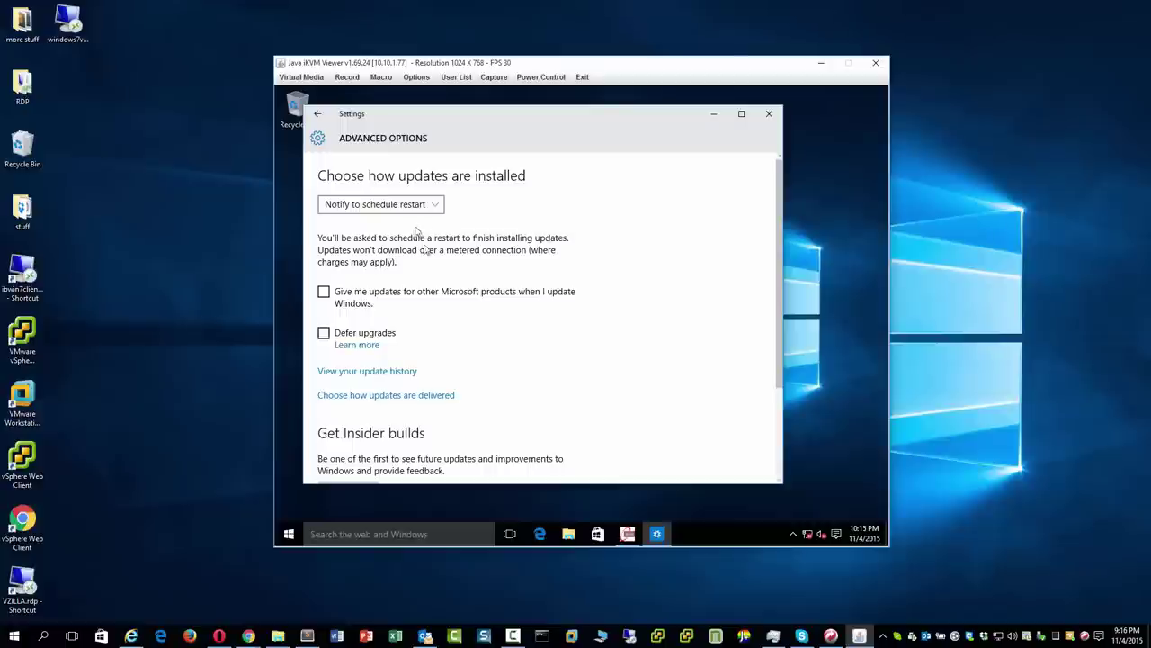
pyautogui.click(386, 395)
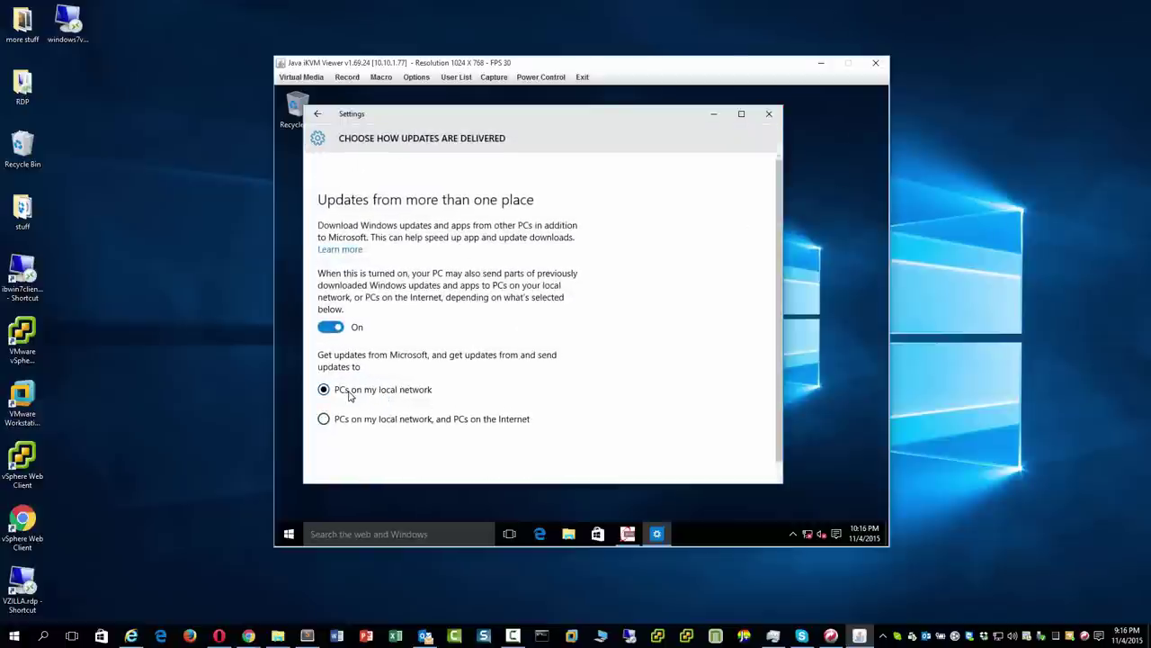
pyautogui.click(316, 113)
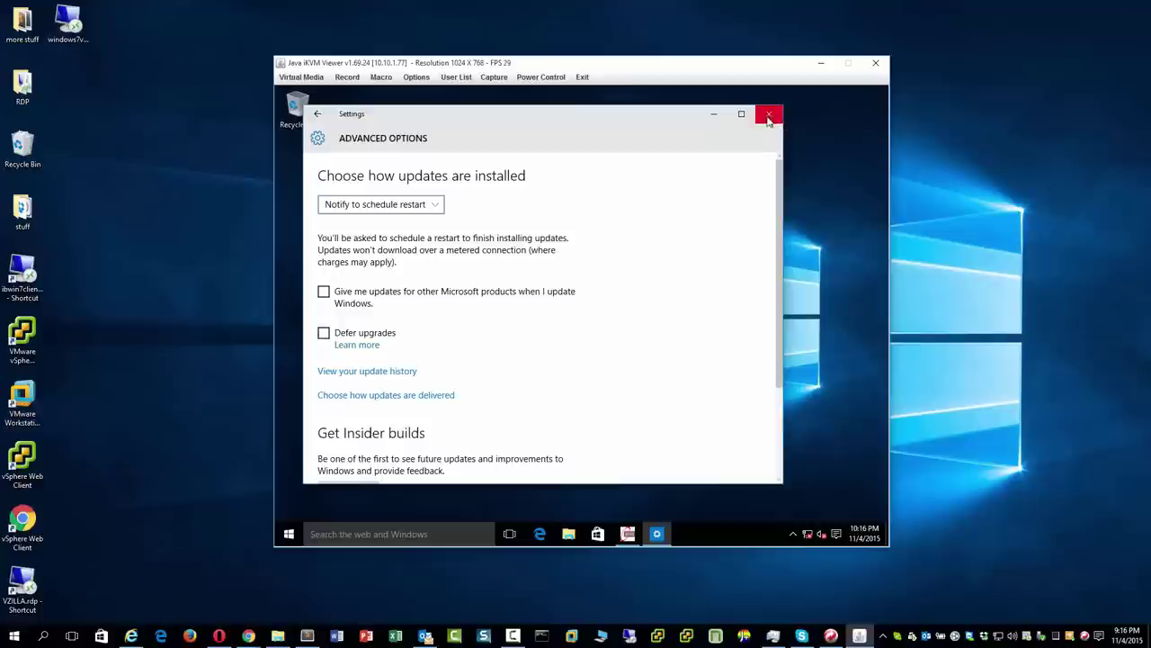
pyautogui.click(769, 115)
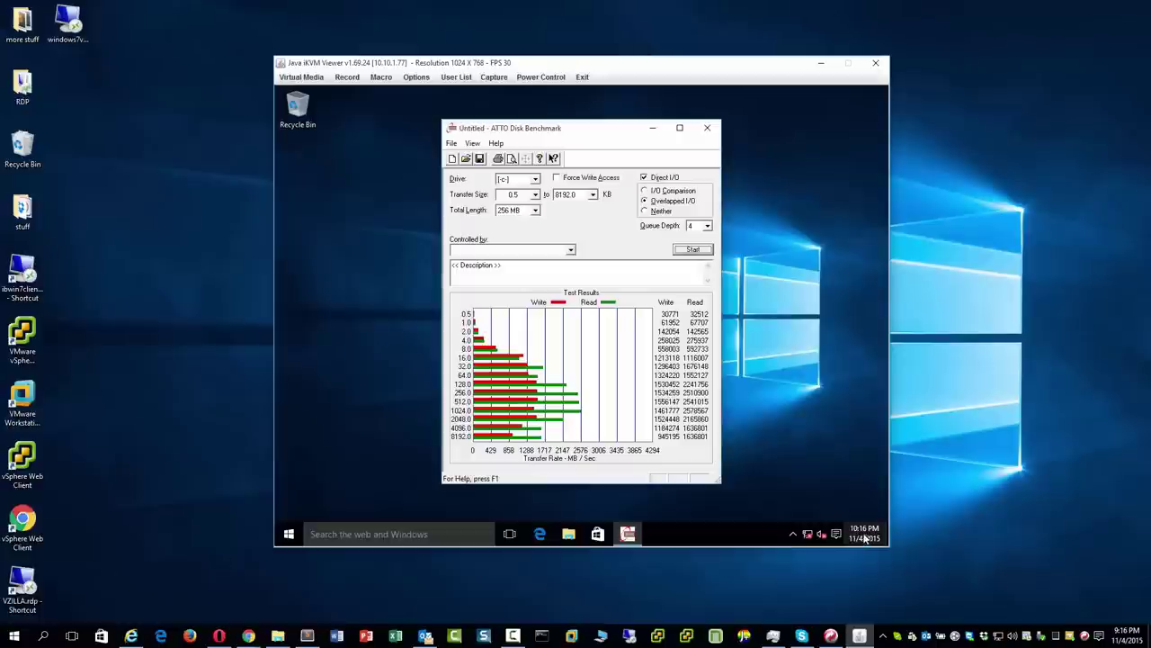
# Open the Network and Sharing Center from the taskbar network icon.
pyautogui.moveTo(871, 531)
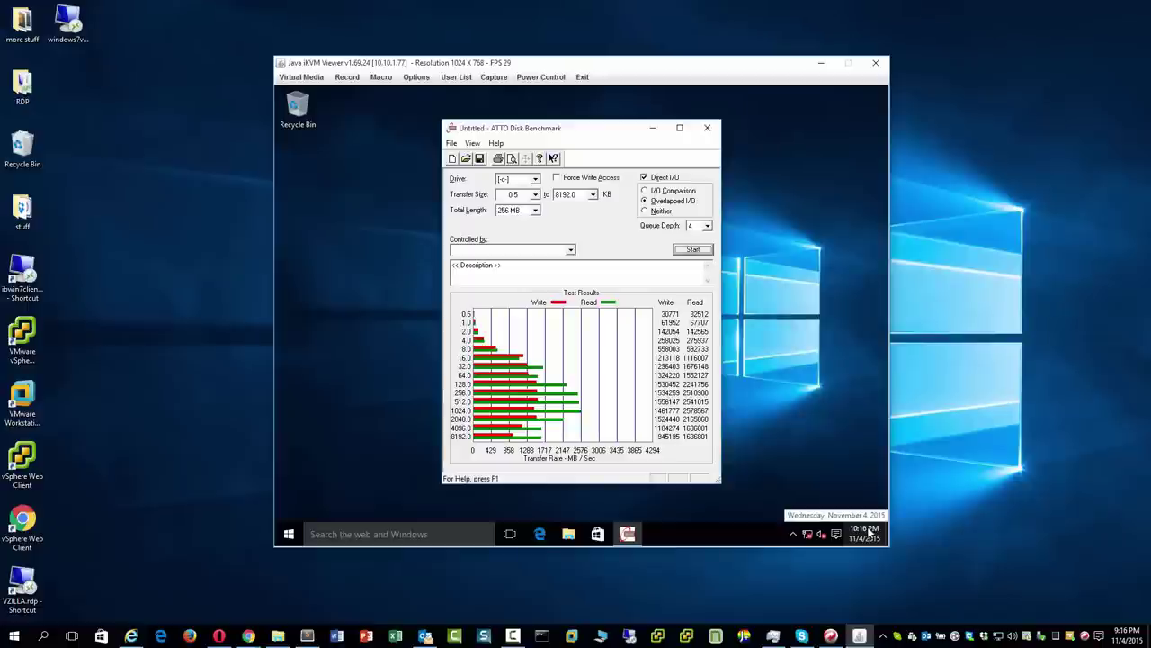
pyautogui.rightClick(806, 534)
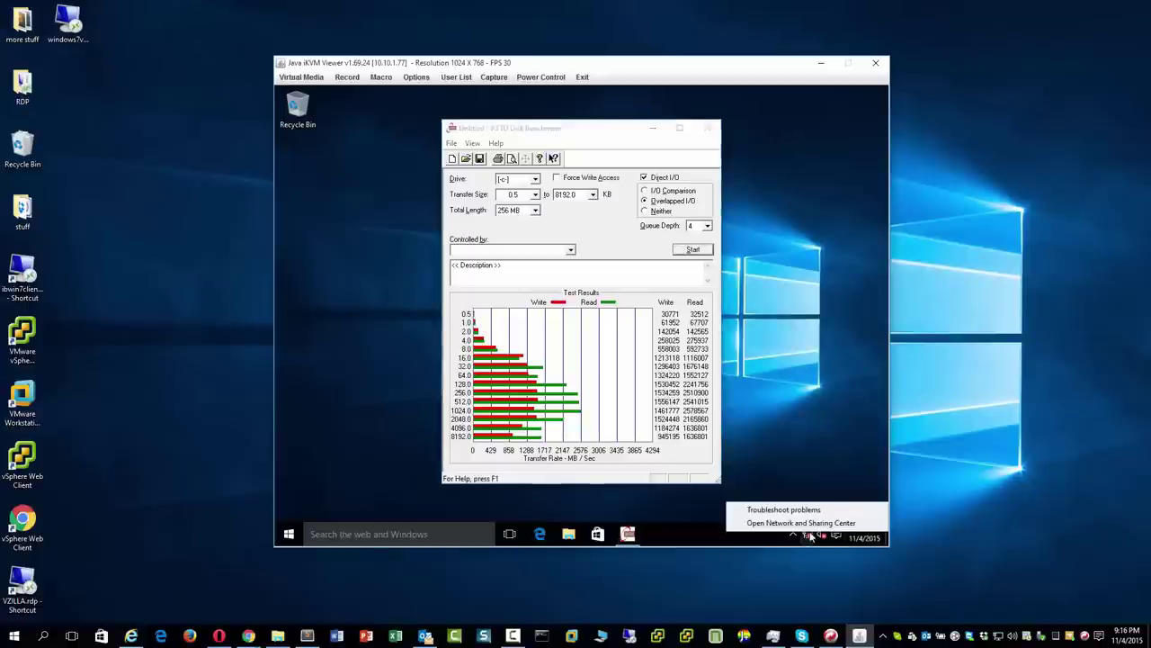
pyautogui.click(814, 522)
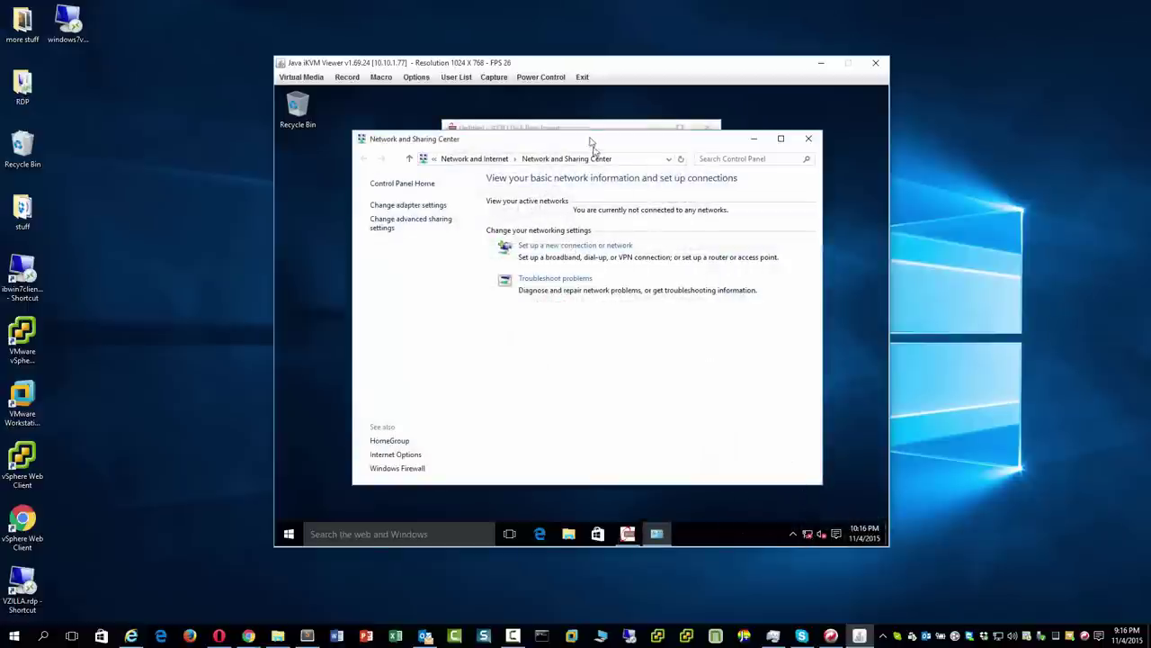
# Minimize the benchmark window and open the network adapter settings.
pyautogui.click(586, 127)
pyautogui.click(649, 130)
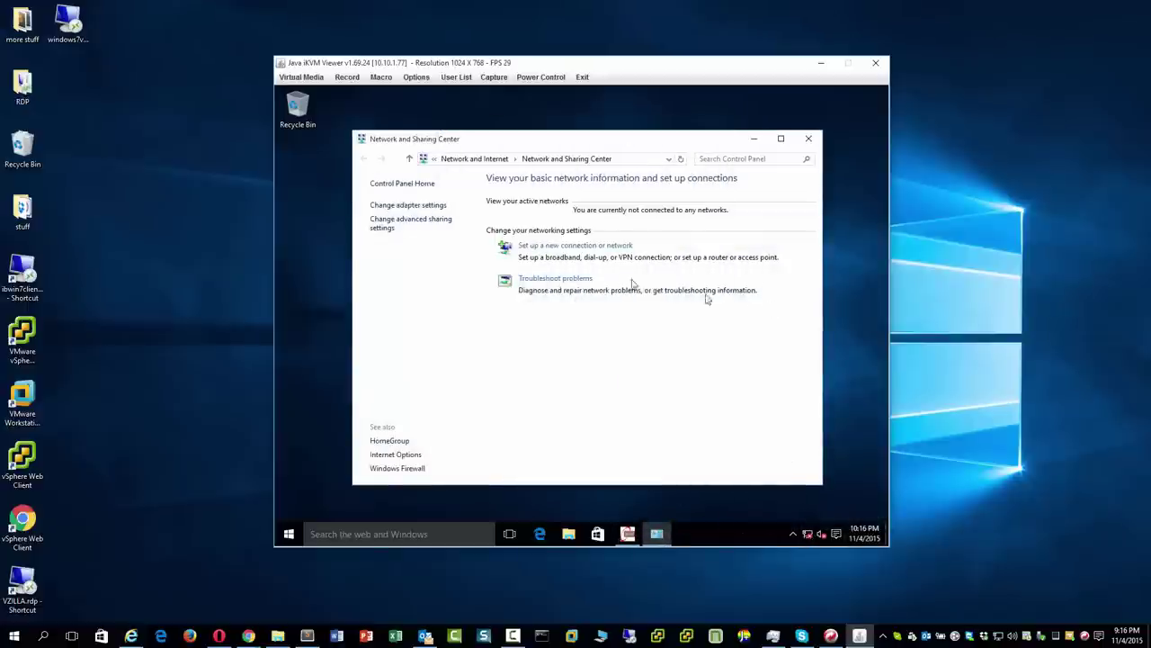
pyautogui.click(441, 206)
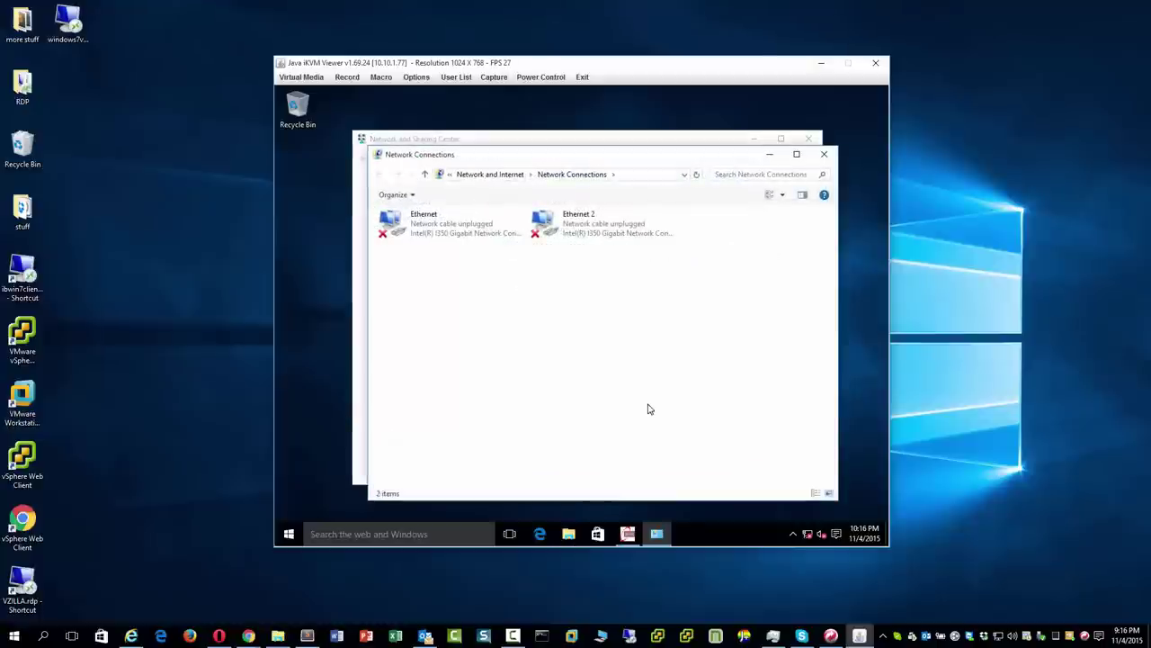
pyautogui.click(807, 137)
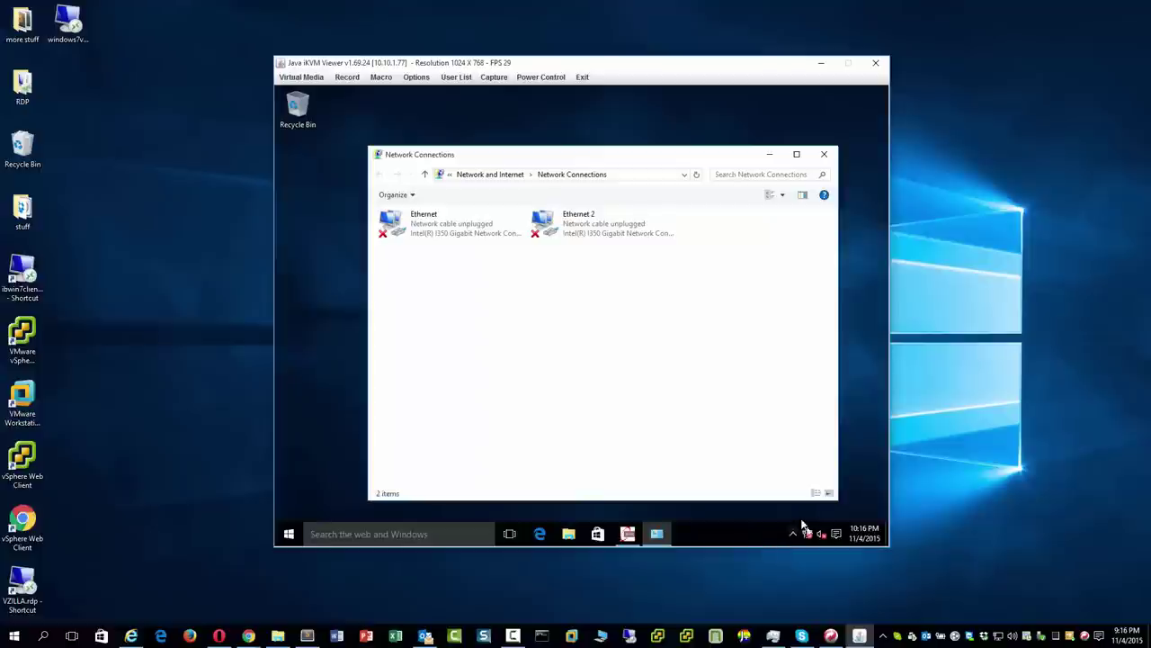
# Set the server's time zone to Eastern Time.
pyautogui.rightClick(865, 537)
pyautogui.click(776, 362)
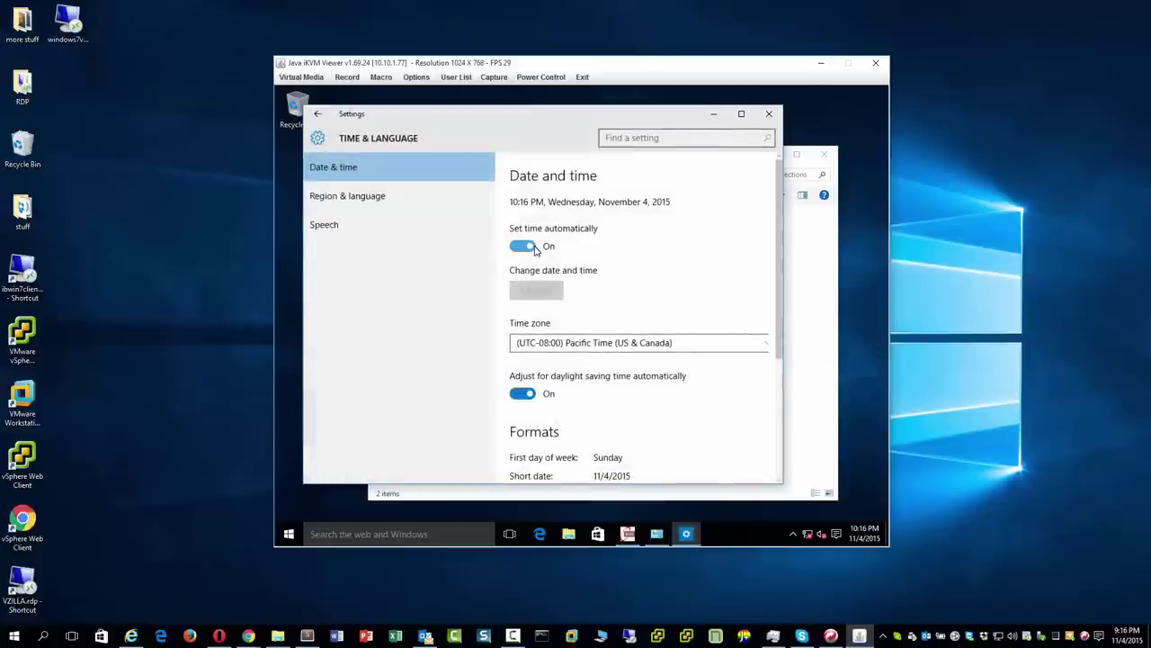
pyautogui.click(619, 343)
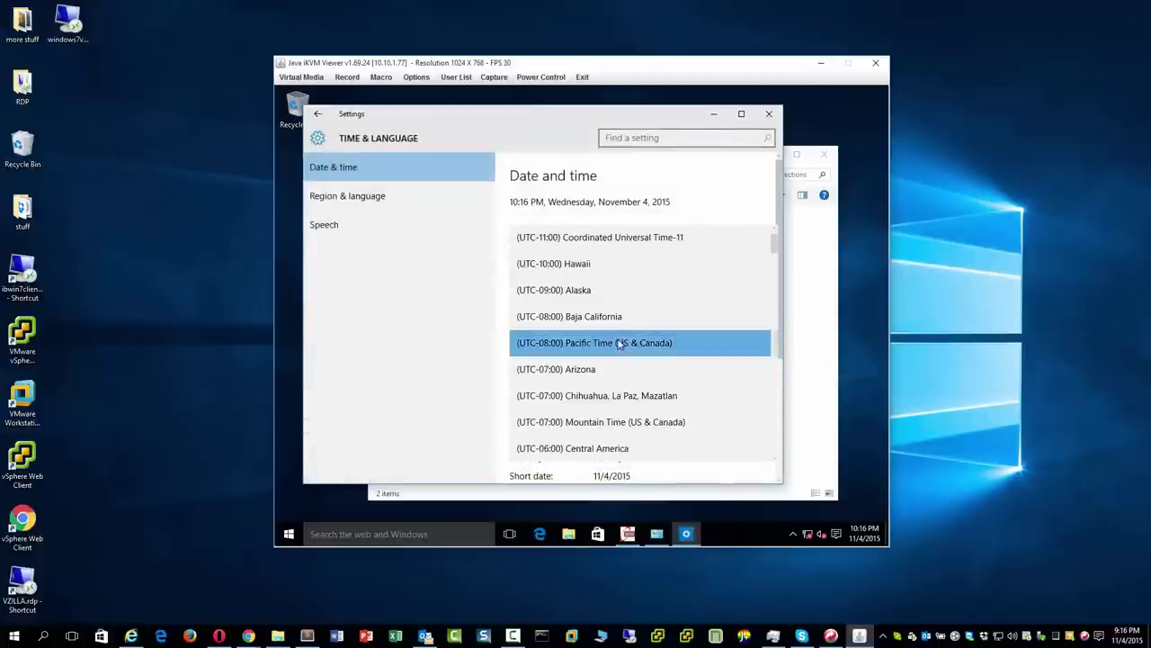
pyautogui.scroll(-3, 619, 429)
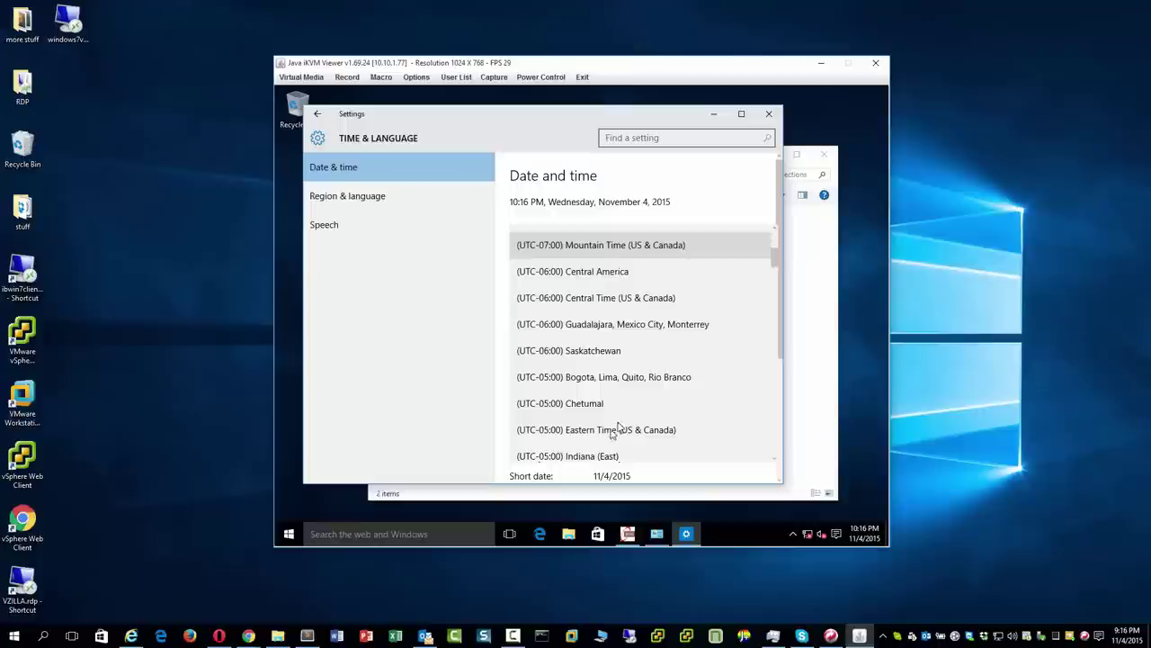
pyautogui.click(619, 429)
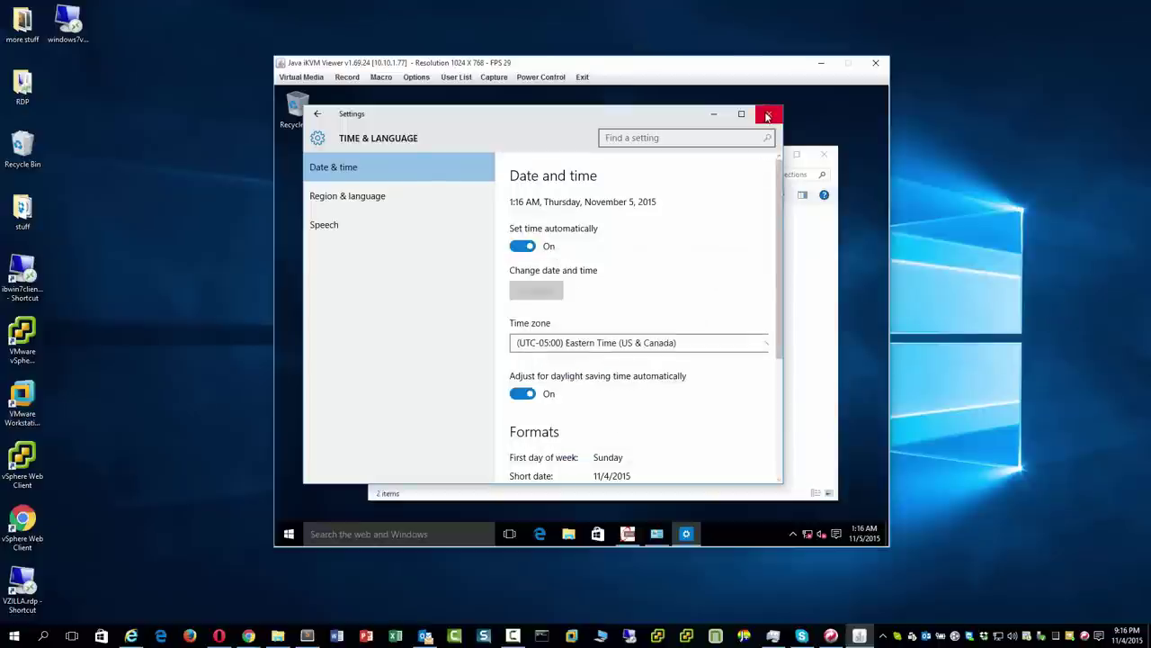
pyautogui.click(768, 115)
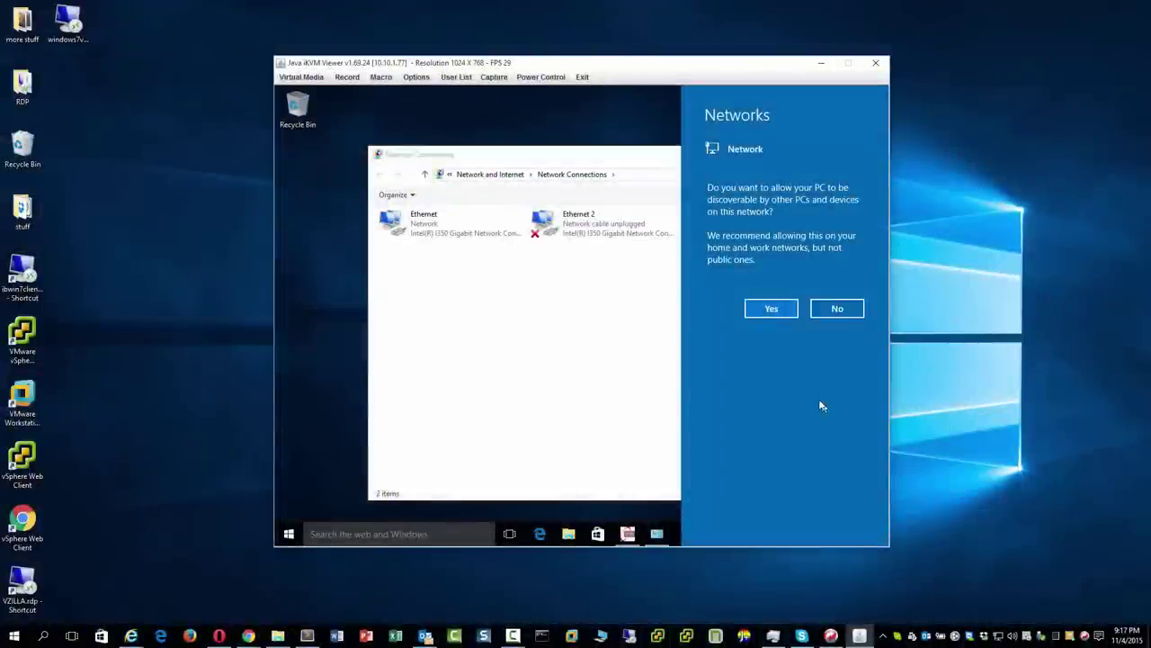
# Make the PC discoverable on the network and disable the Ethernet 2 adapter.
pyautogui.click(779, 310)
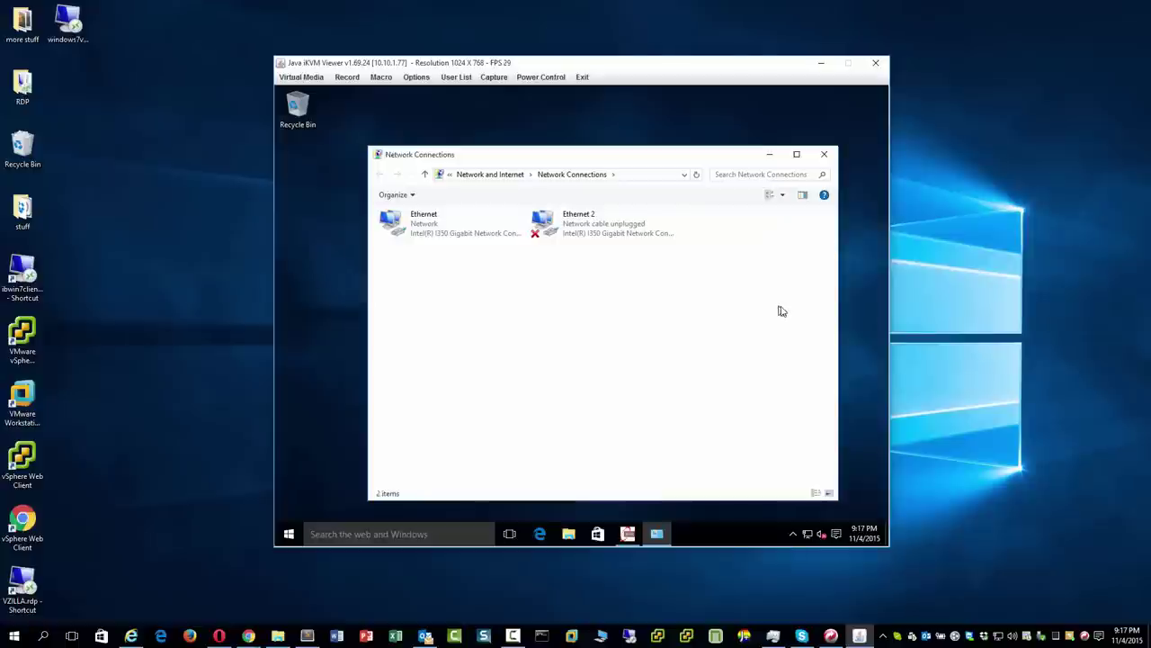
pyautogui.rightClick(630, 230)
pyautogui.click(649, 236)
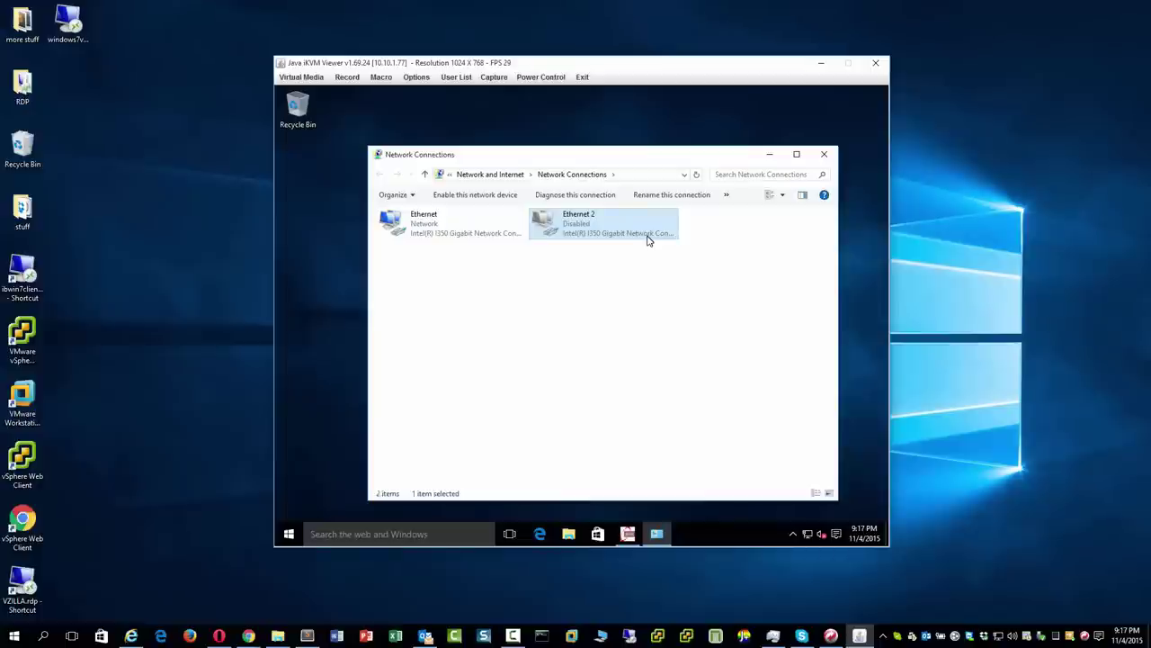
pyautogui.click(825, 154)
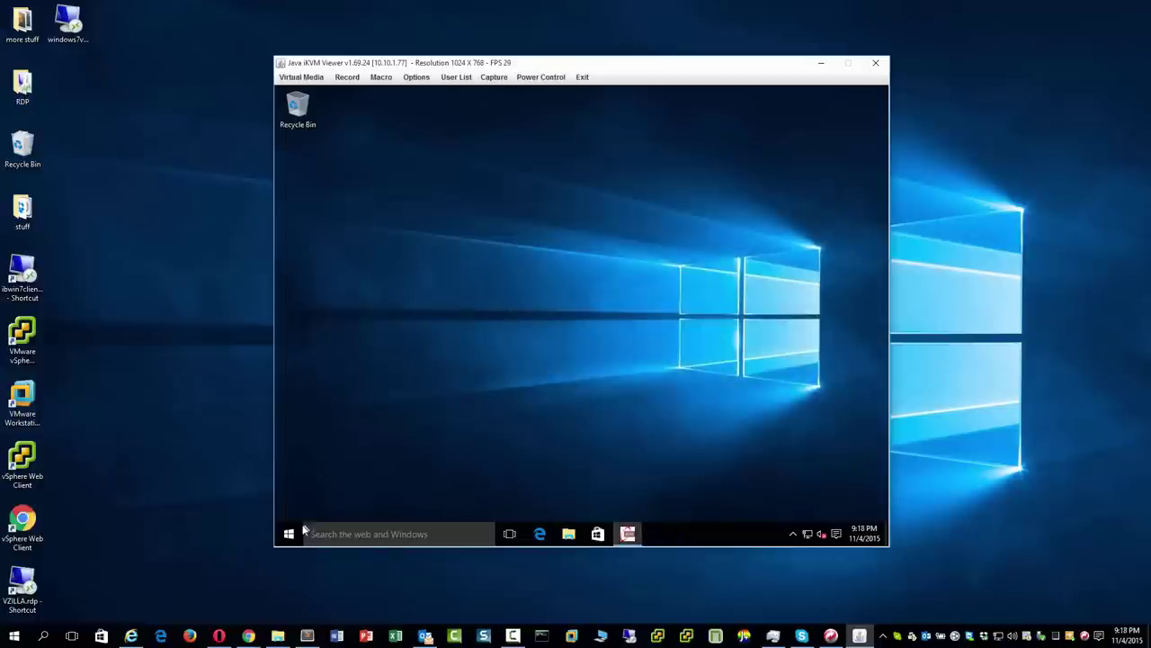
# Open Device Manager at full height and expand IDE ATA/ATAPI and Storage controllers.
pyautogui.rightClick(293, 536)
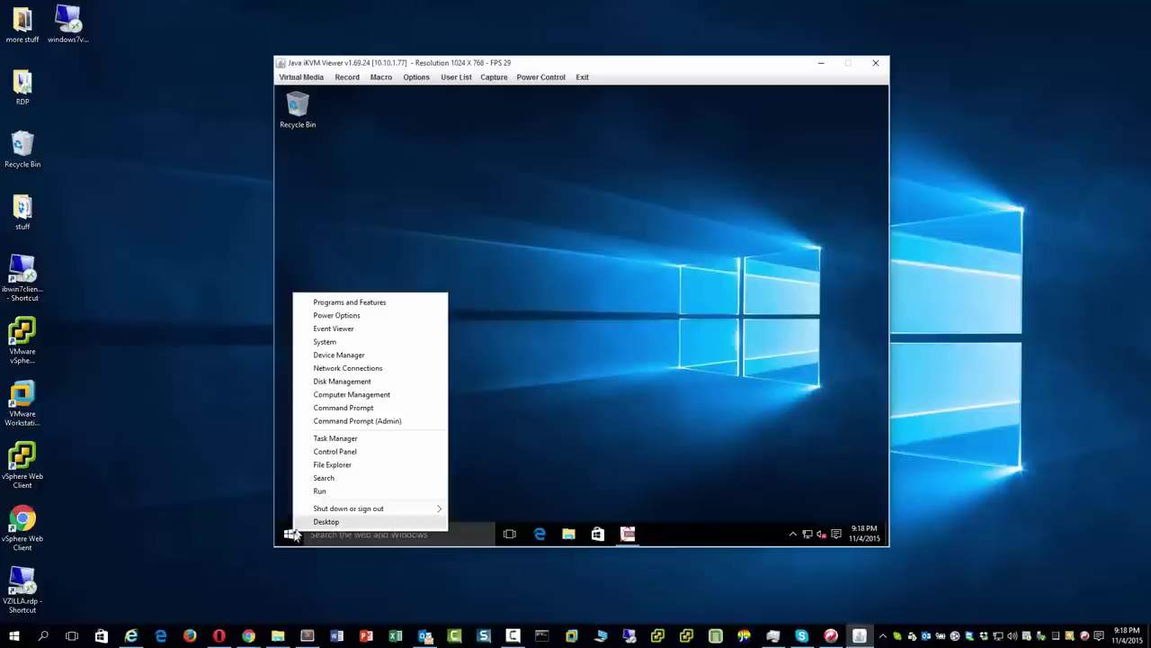
pyautogui.click(359, 362)
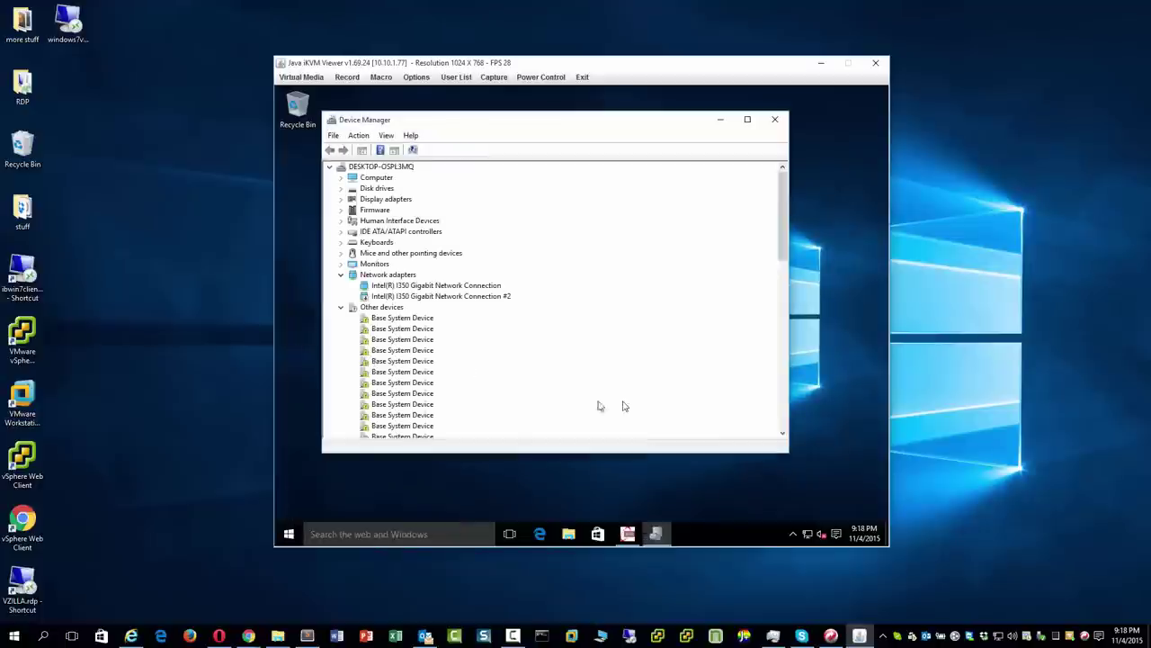
pyautogui.moveTo(438, 453); pyautogui.dragTo(440, 523)
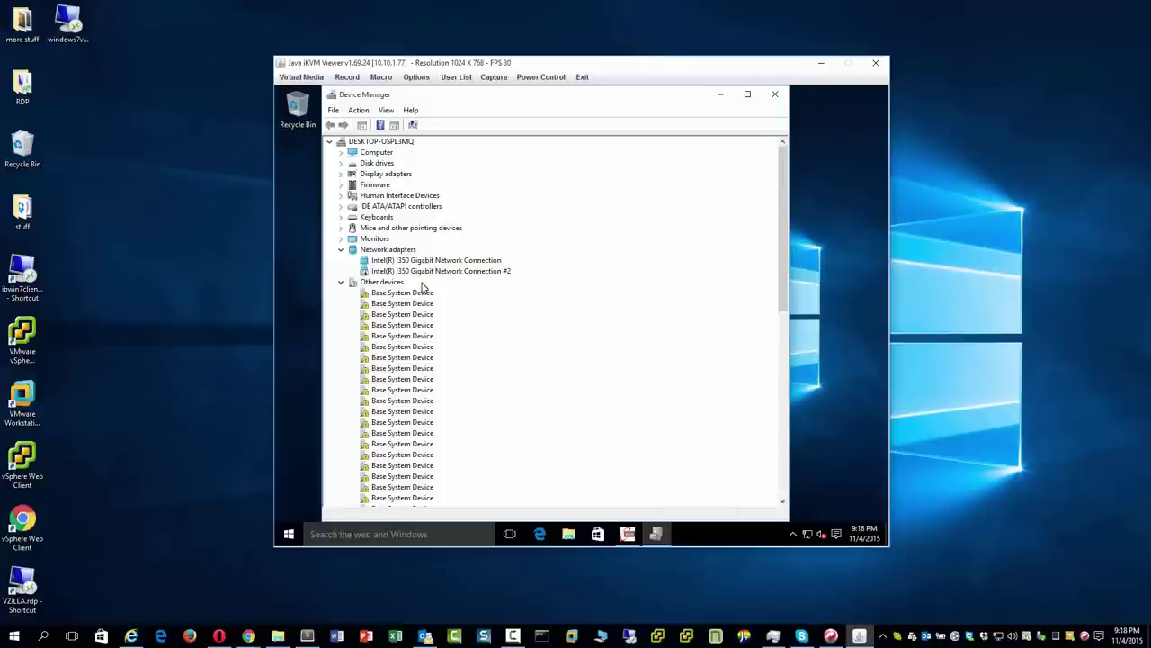
pyautogui.click(341, 207)
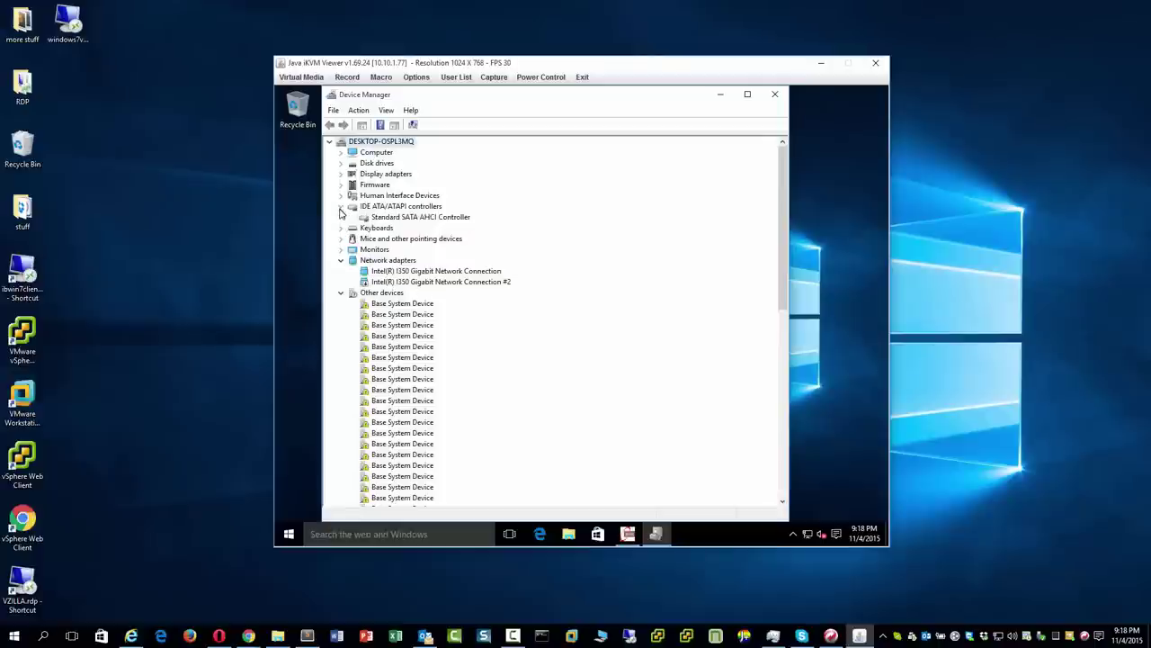
pyautogui.scroll(-10, 400, 241)
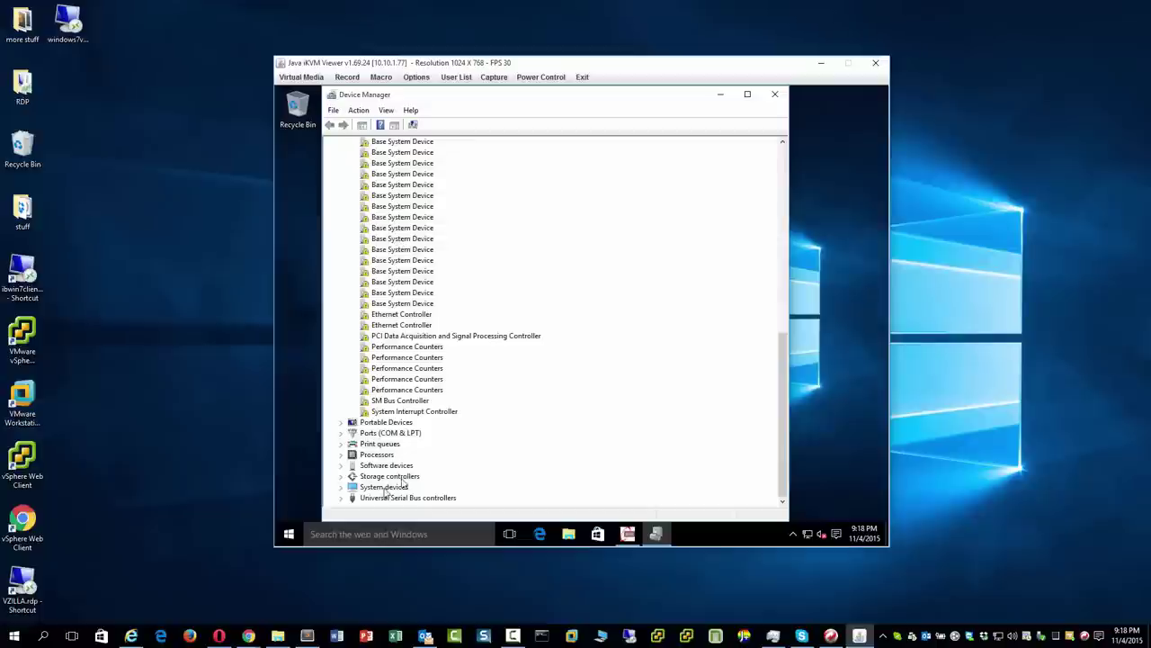
pyautogui.click(340, 476)
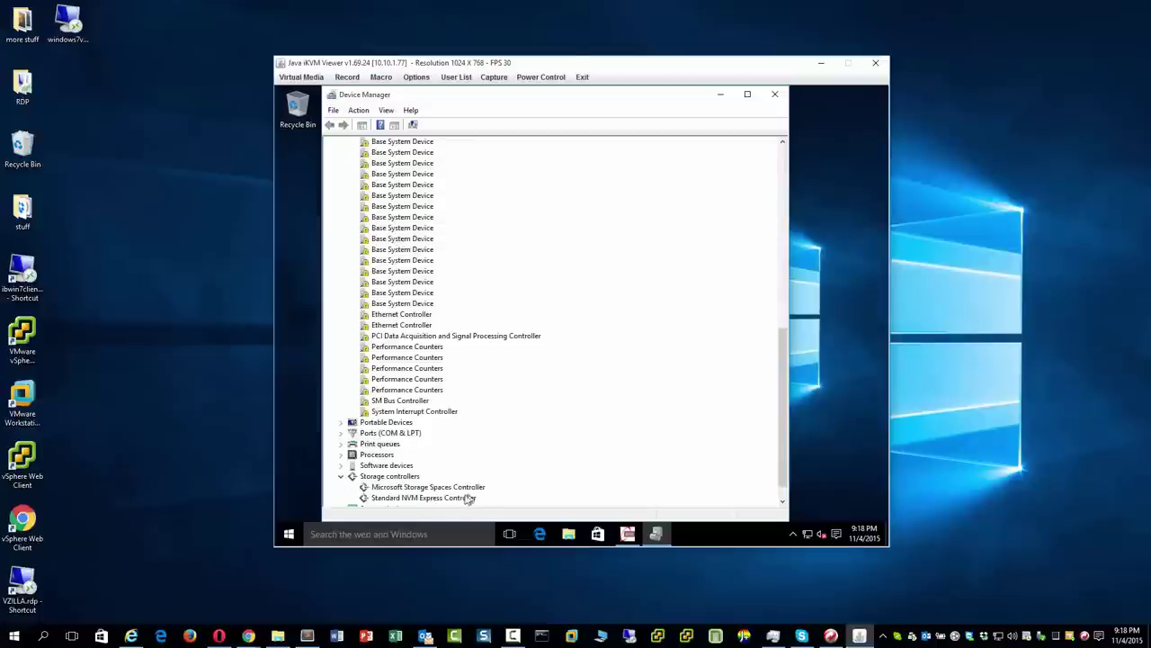
# Check the Standard NVM Express Controller's Driver tab, cancel out, and launch Edge.
pyautogui.click(459, 500)
pyautogui.rightClick(458, 500)
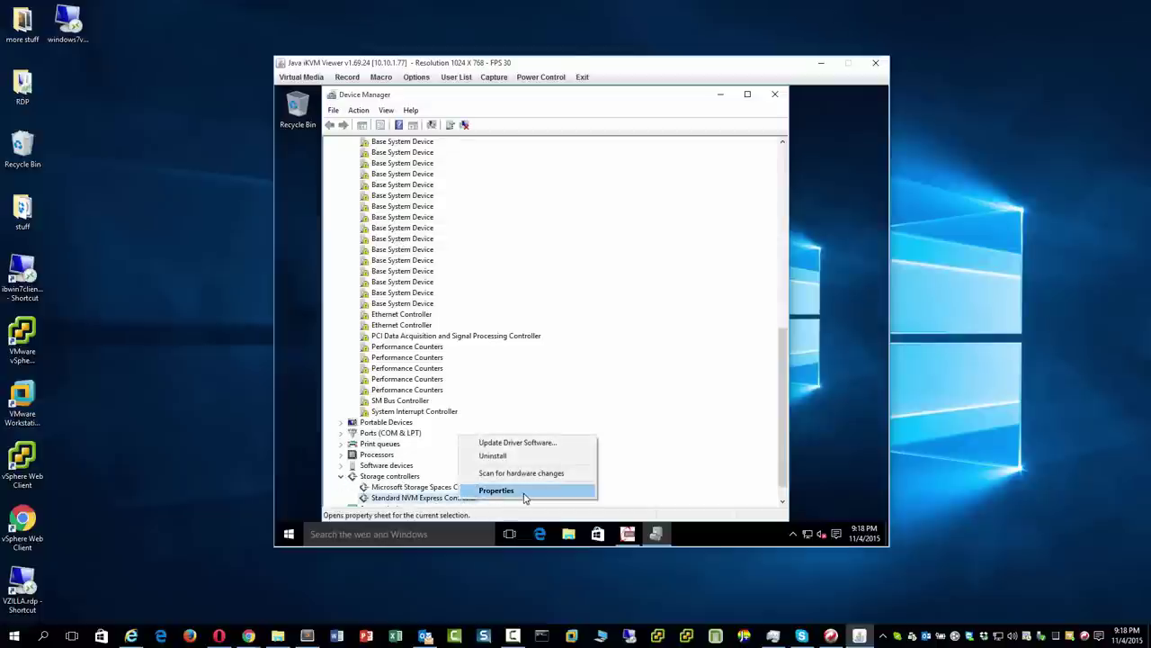
pyautogui.click(524, 492)
pyautogui.click(482, 197)
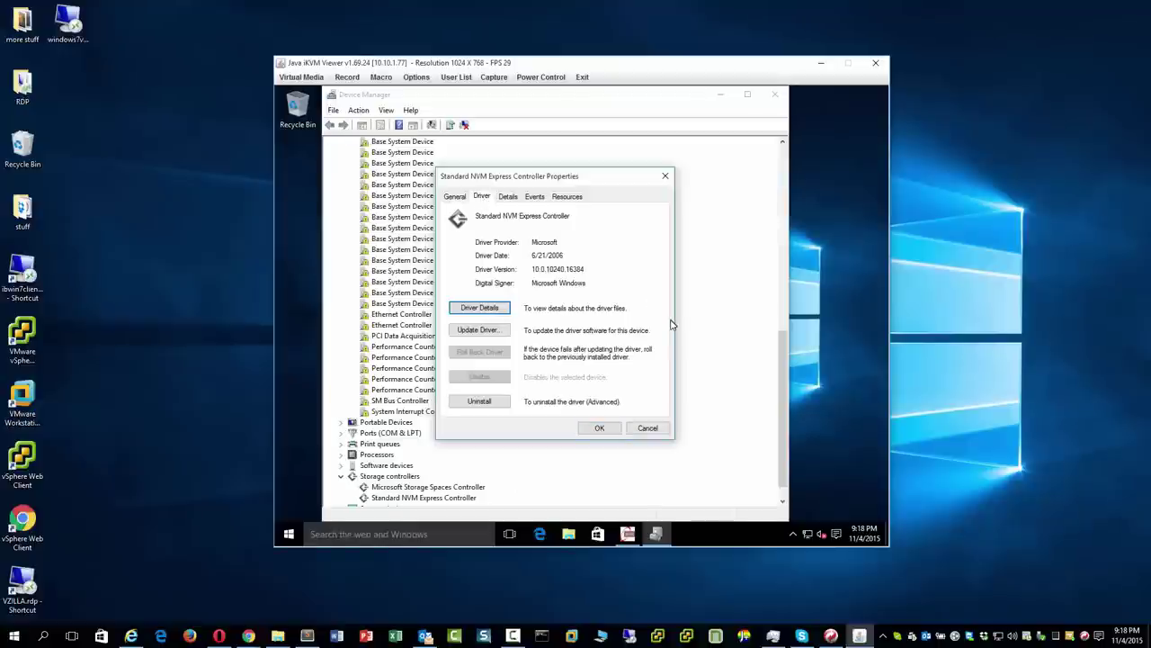
pyautogui.click(646, 428)
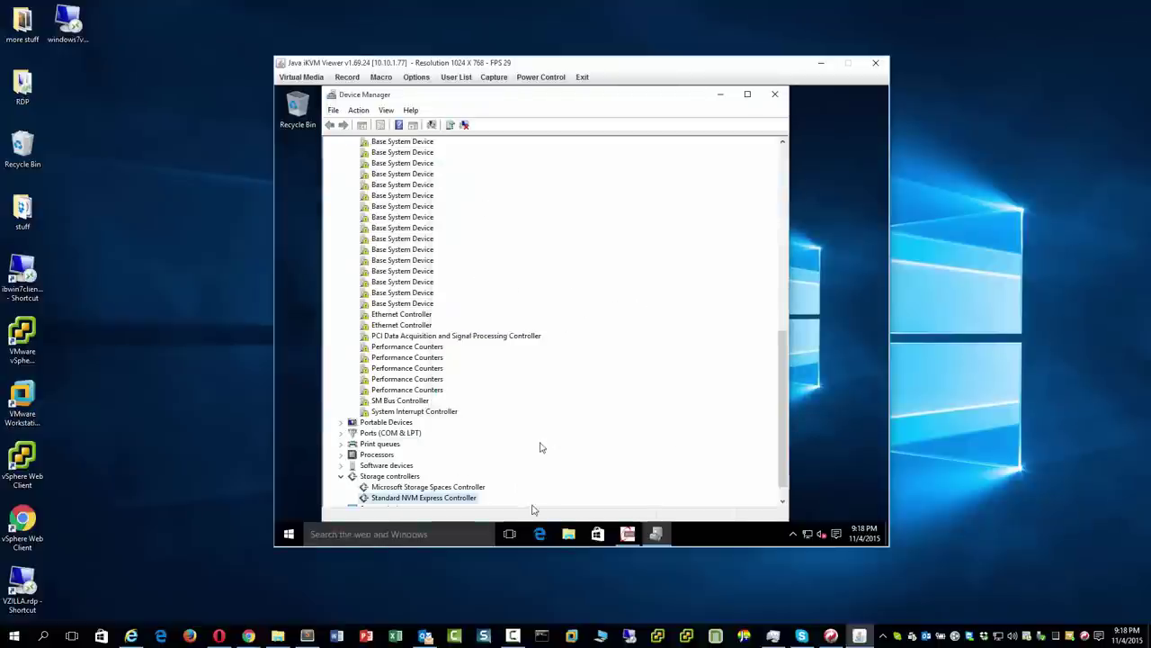
pyautogui.click(544, 542)
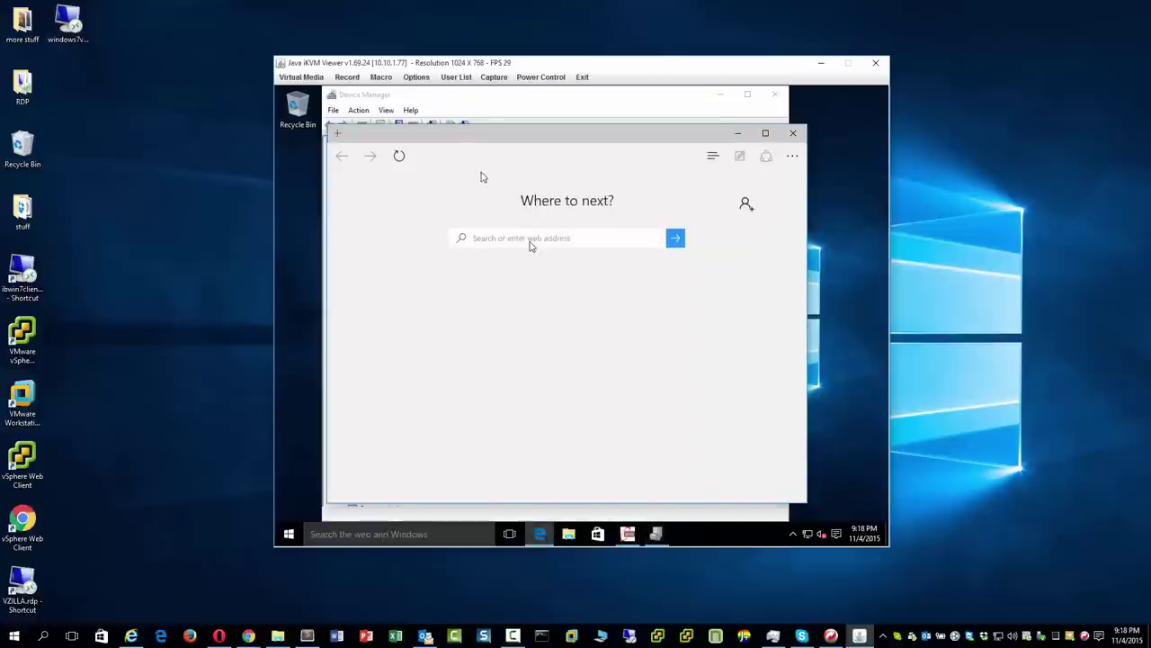
# Search 'windows 10 install 5028d site:tinkertry.com' and open TinkerTry's 5028D article.
pyautogui.click(495, 157)
pyautogui.write('windows ')
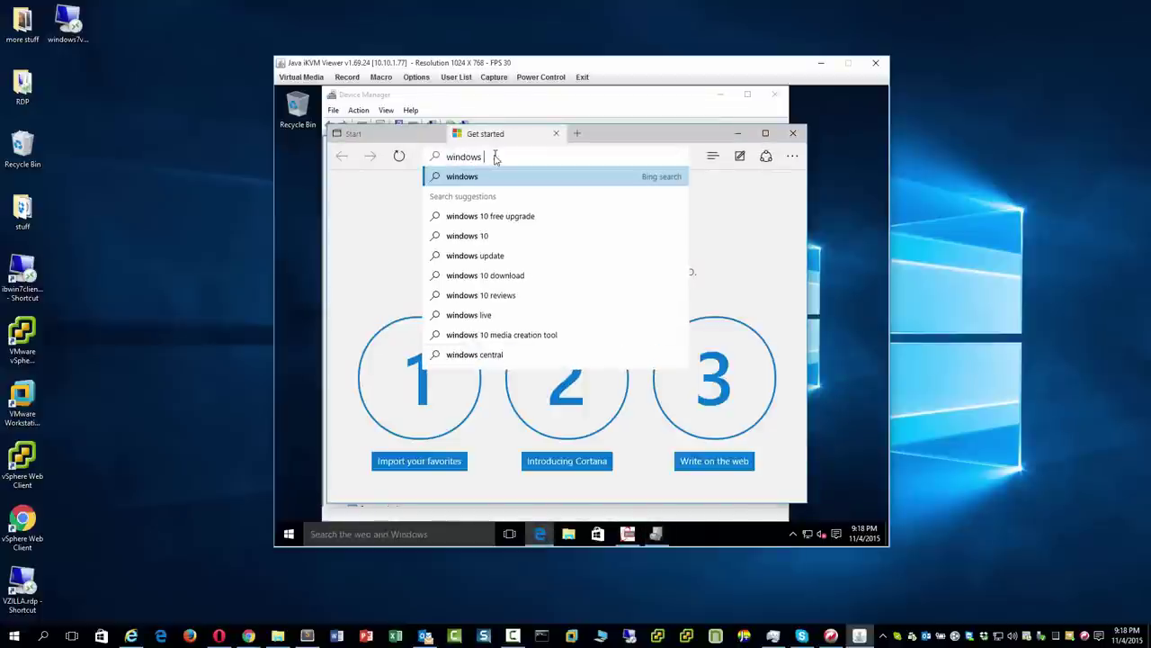
pyautogui.write('10 install 5028d')
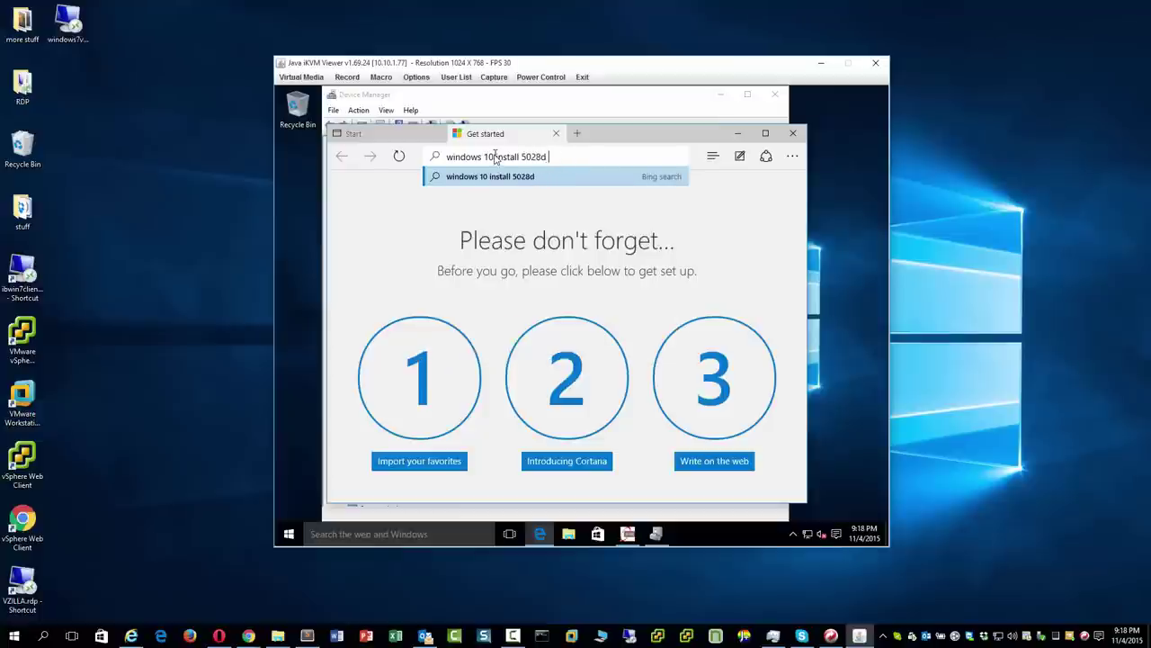
pyautogui.write(' site:tinkertry.com')
pyautogui.press('Return')
pyautogui.click(538, 282)
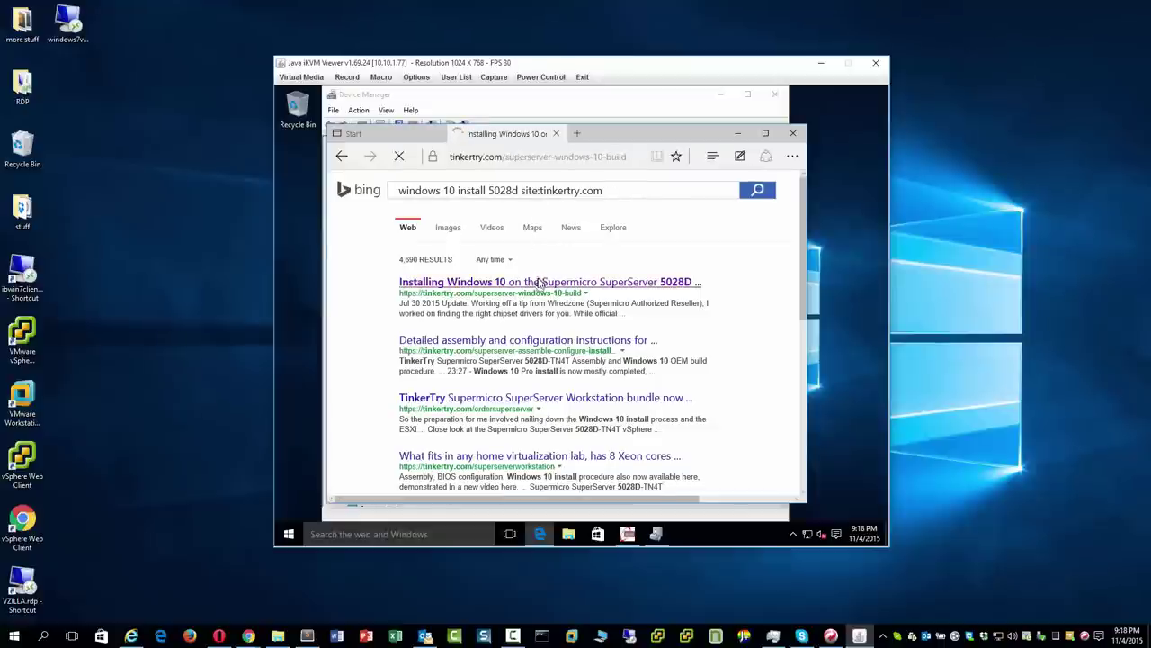
# Find 'chipset' in the article, then download and open Chipset_v10.1.2.8.zip.
pyautogui.hotkey('ctrl', 'f')
pyautogui.write('chipset')
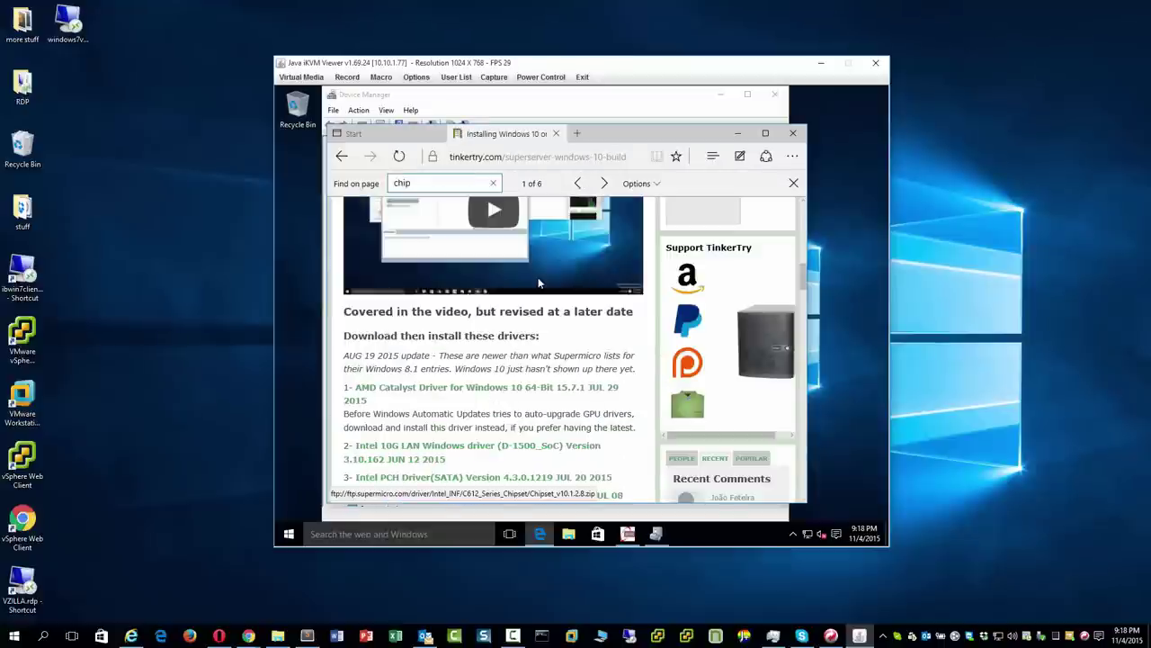
pyautogui.click(486, 496)
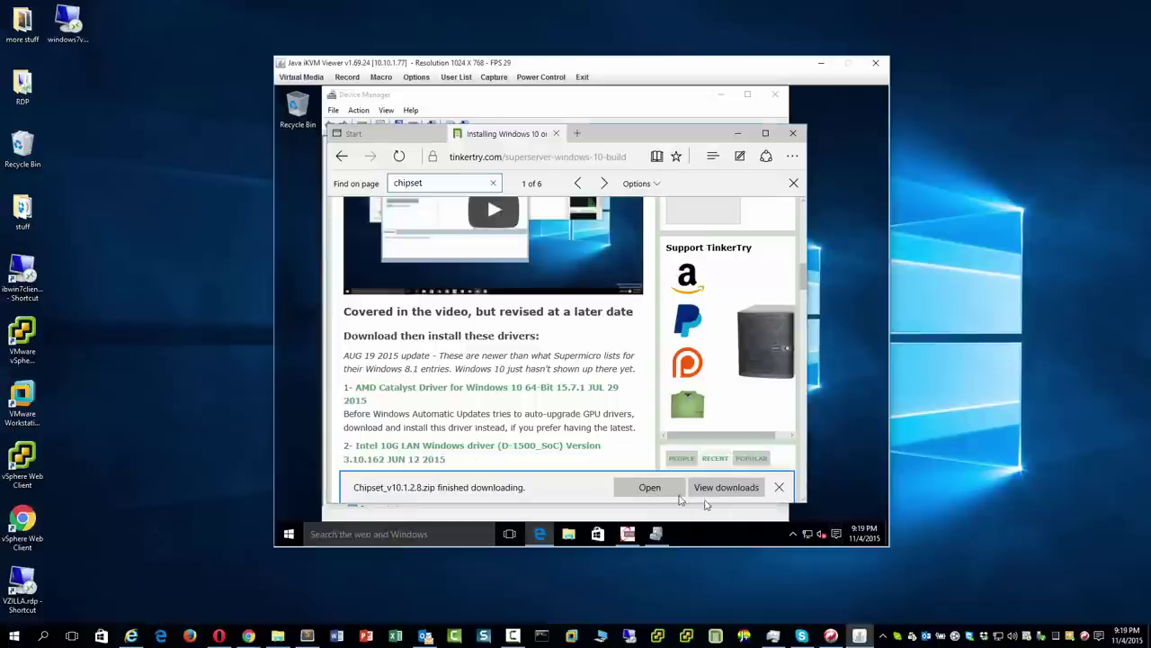
pyautogui.click(661, 488)
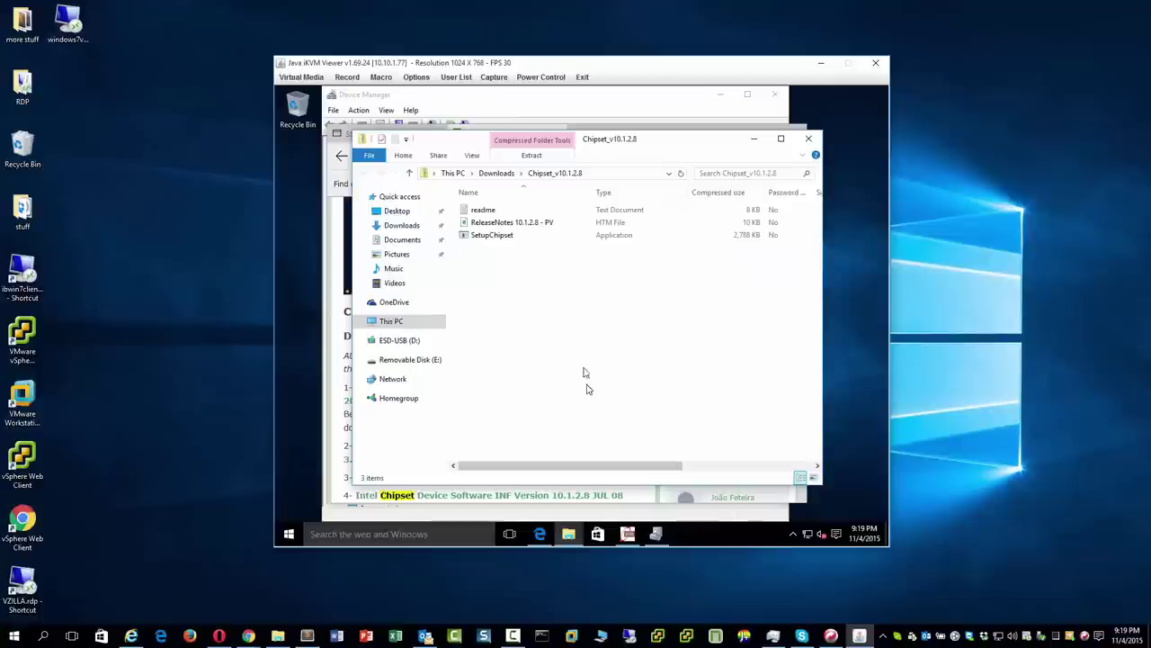
# Turn on file name extensions, then dismiss the warning from running SetupChipset.exe inside the zip.
pyautogui.click(471, 155)
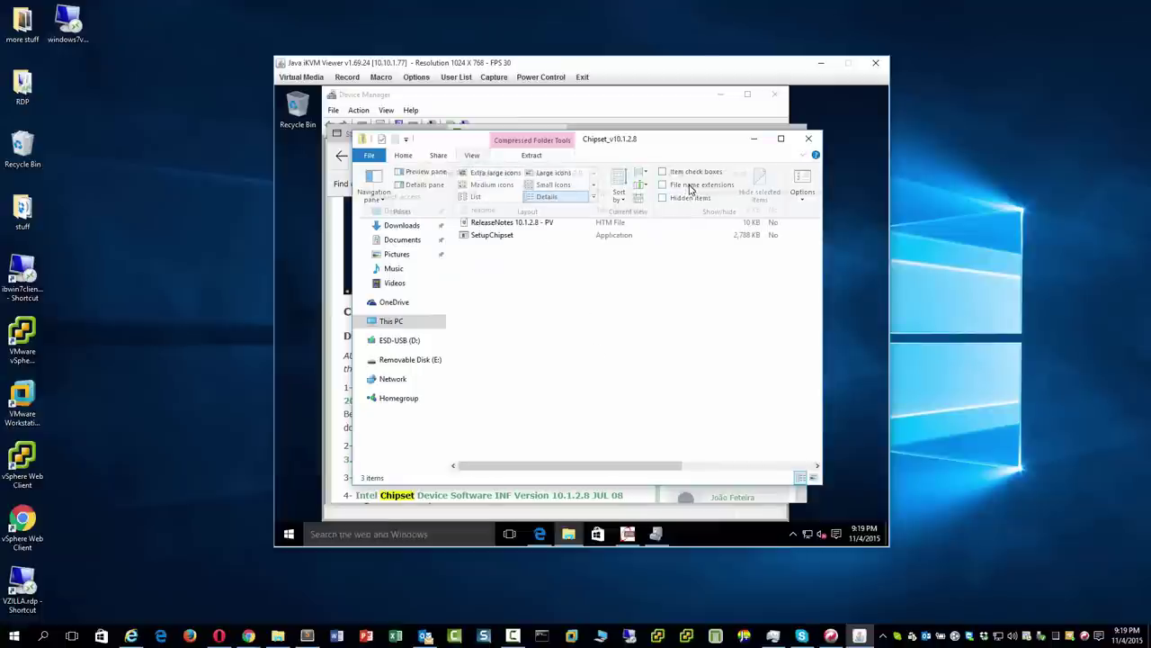
pyautogui.click(690, 186)
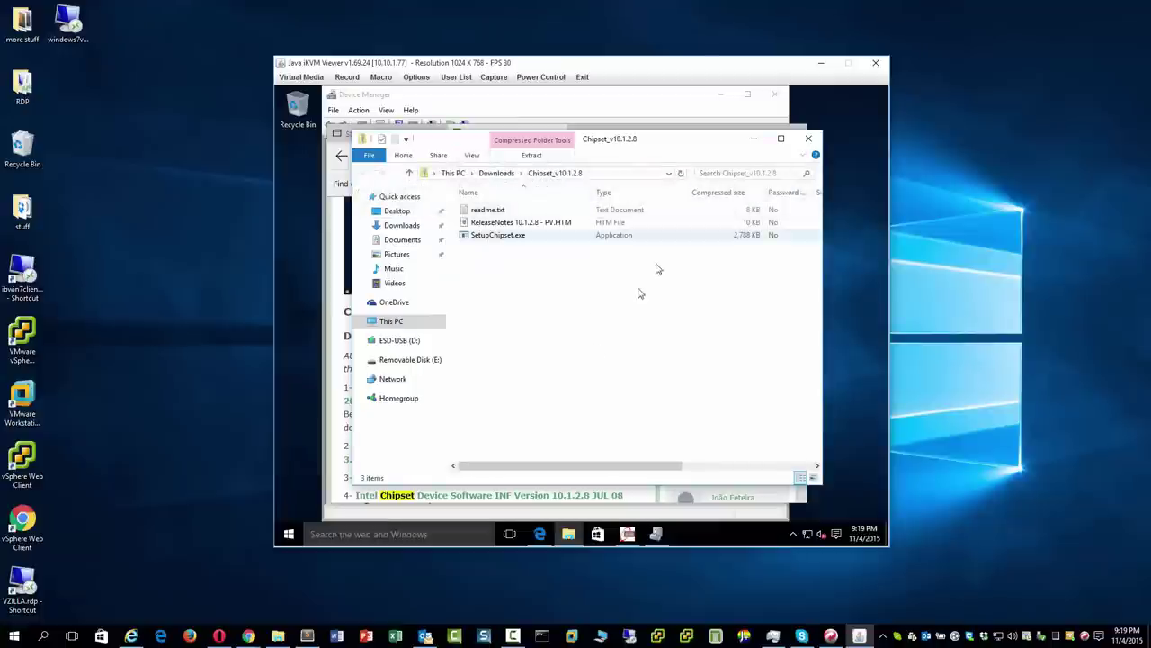
pyautogui.doubleClick(501, 235)
pyautogui.click(646, 333)
# Extract Chipset_v10.1.2.8.zip into Downloads without showing the extracted files afterwards.
pyautogui.click(497, 177)
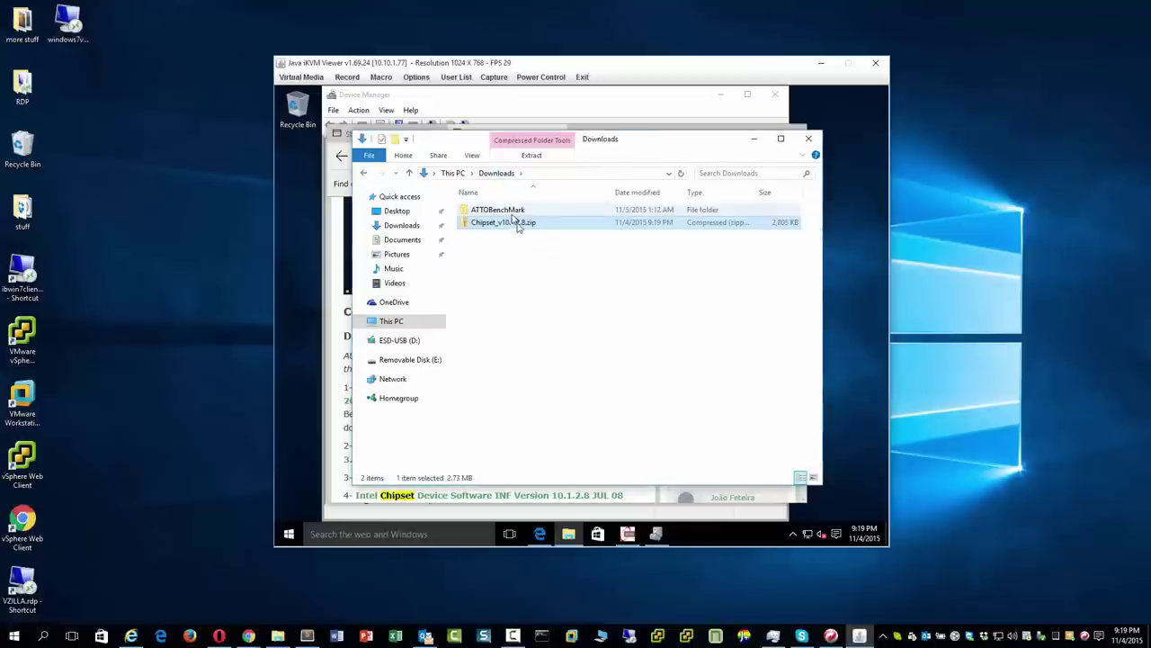
pyautogui.rightClick(540, 224)
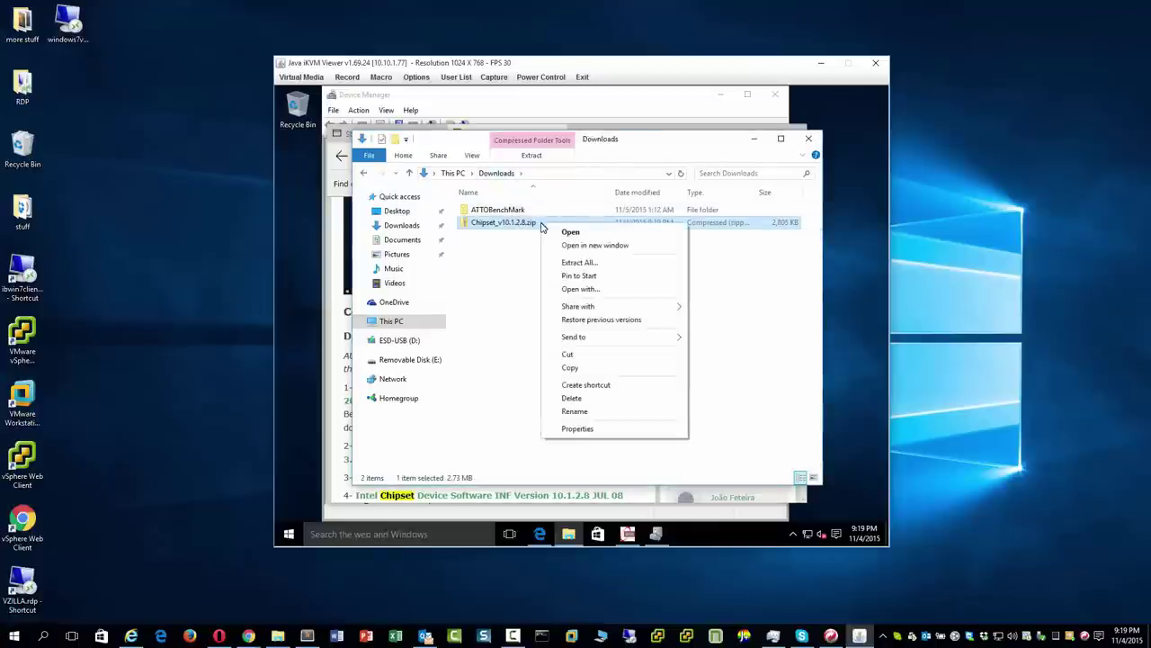
pyautogui.click(575, 262)
pyautogui.click(537, 285)
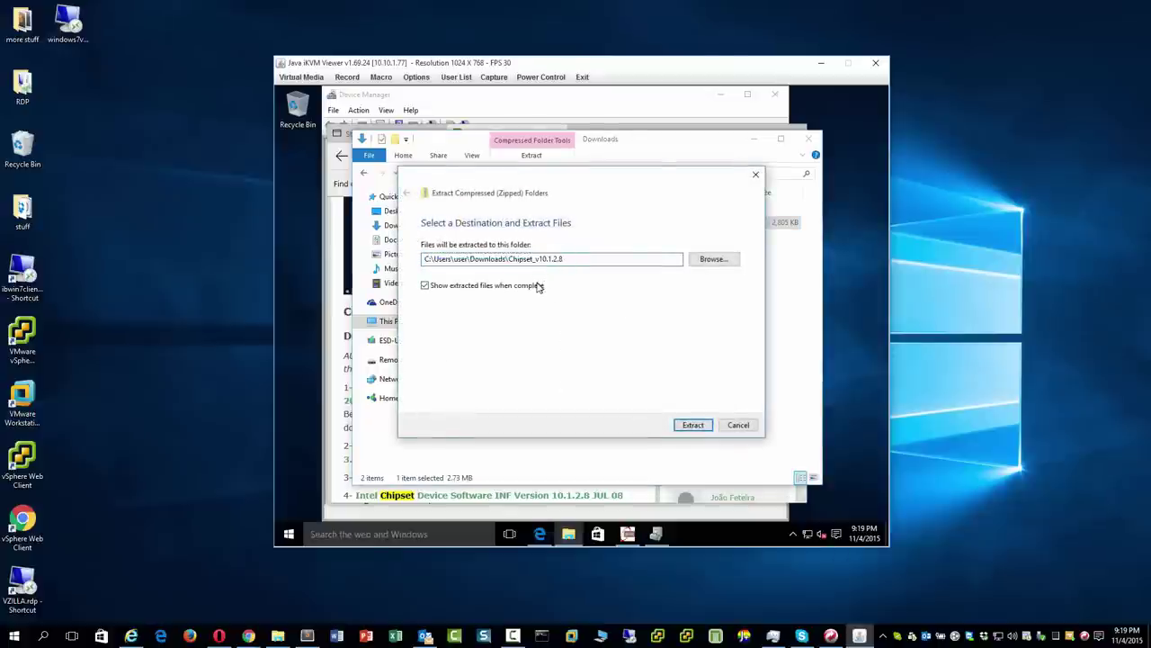
pyautogui.click(691, 426)
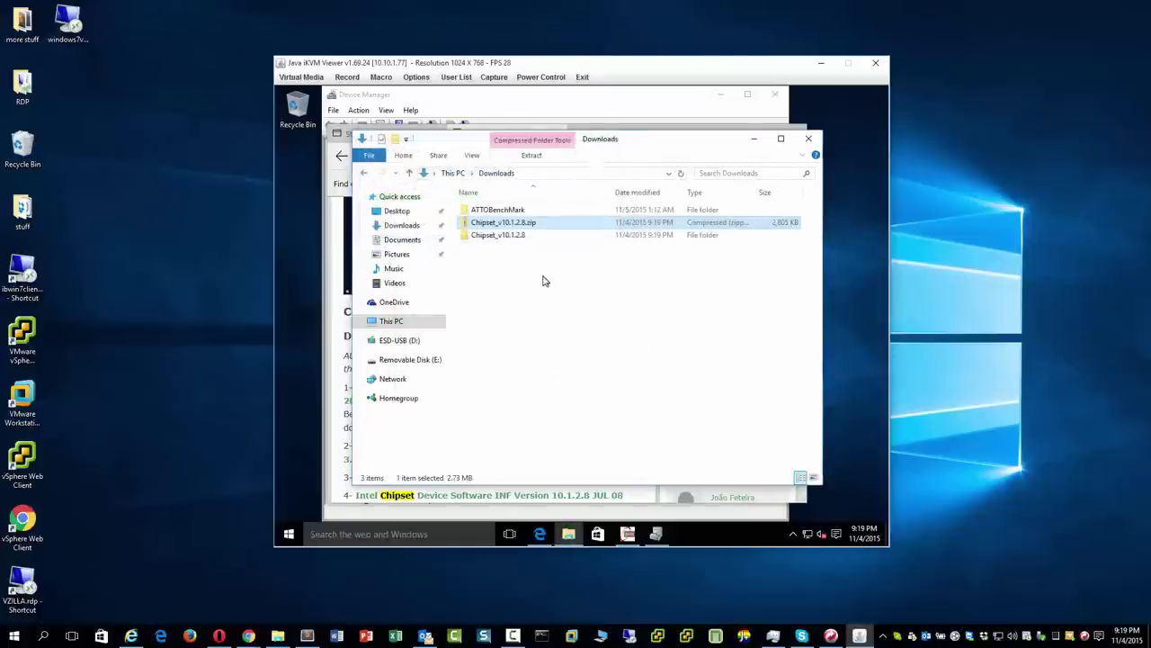
# Launch SetupChipset.exe from the extracted Chipset_v10.1.2.8 folder, then close Explorer and the browser.
pyautogui.doubleClick(521, 235)
pyautogui.doubleClick(531, 237)
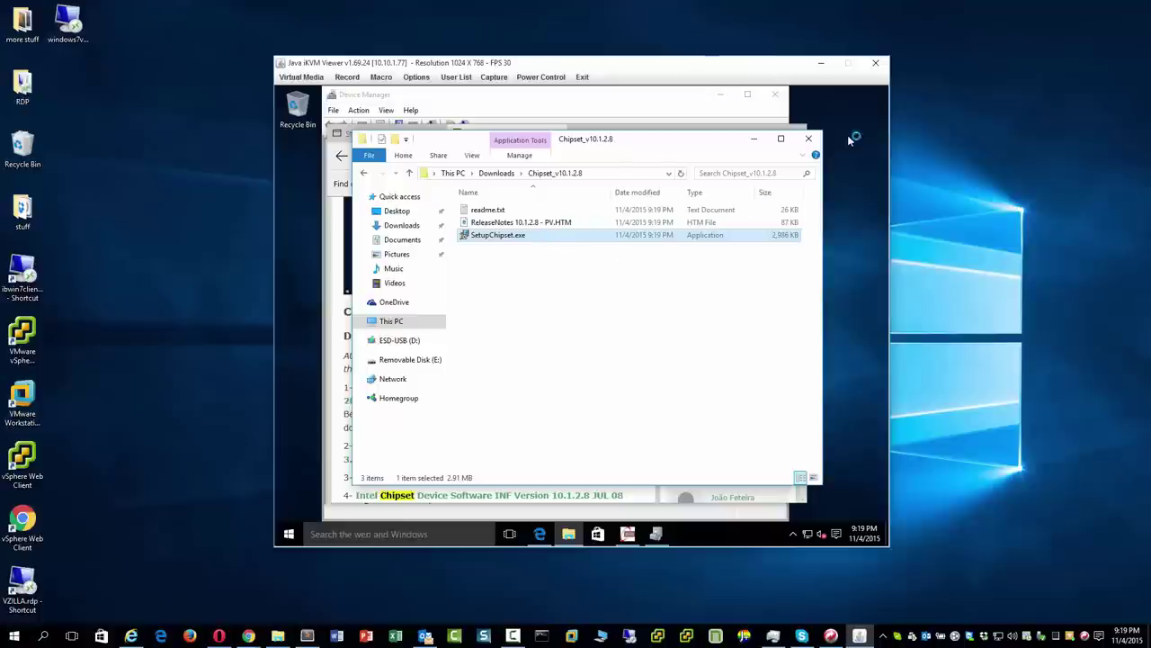
pyautogui.click(797, 138)
pyautogui.click(795, 138)
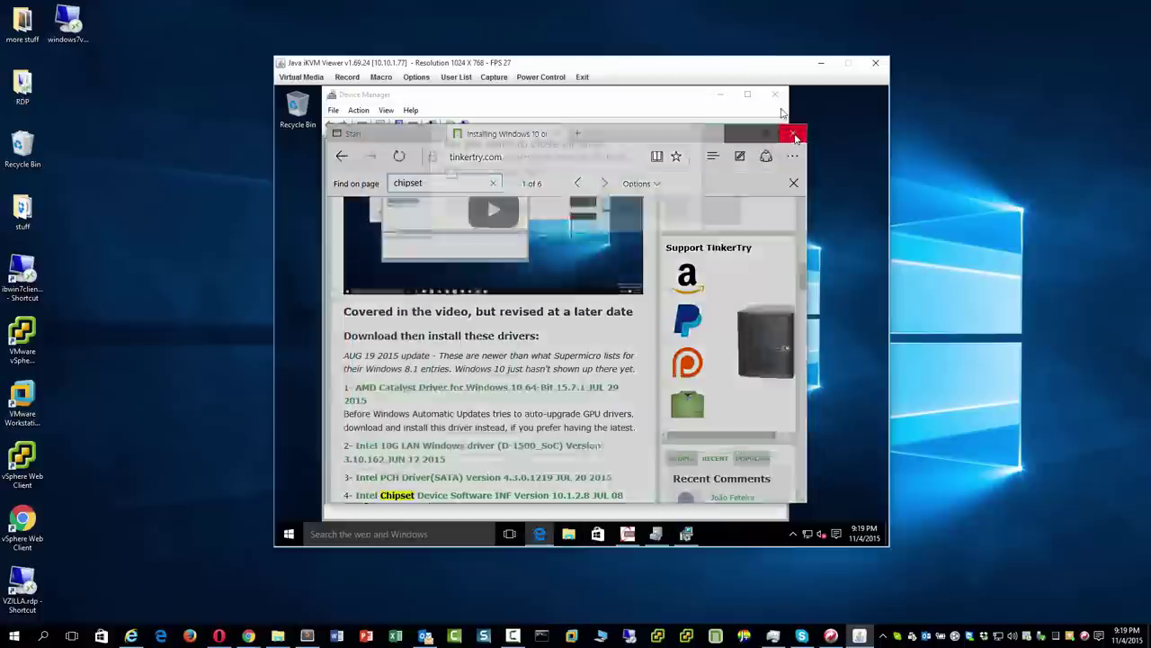
# Confirm closing the browser tabs and take the Intel Chipset installer through welcome, license and admin prompts.
pyautogui.click(537, 207)
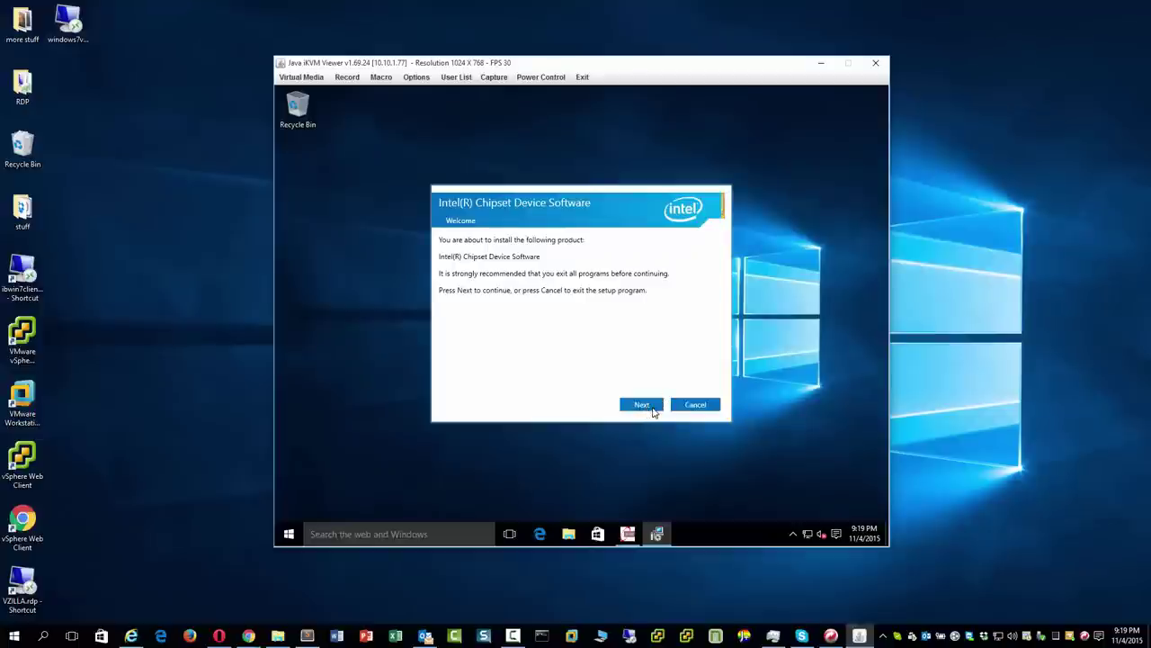
pyautogui.click(651, 410)
pyautogui.click(651, 409)
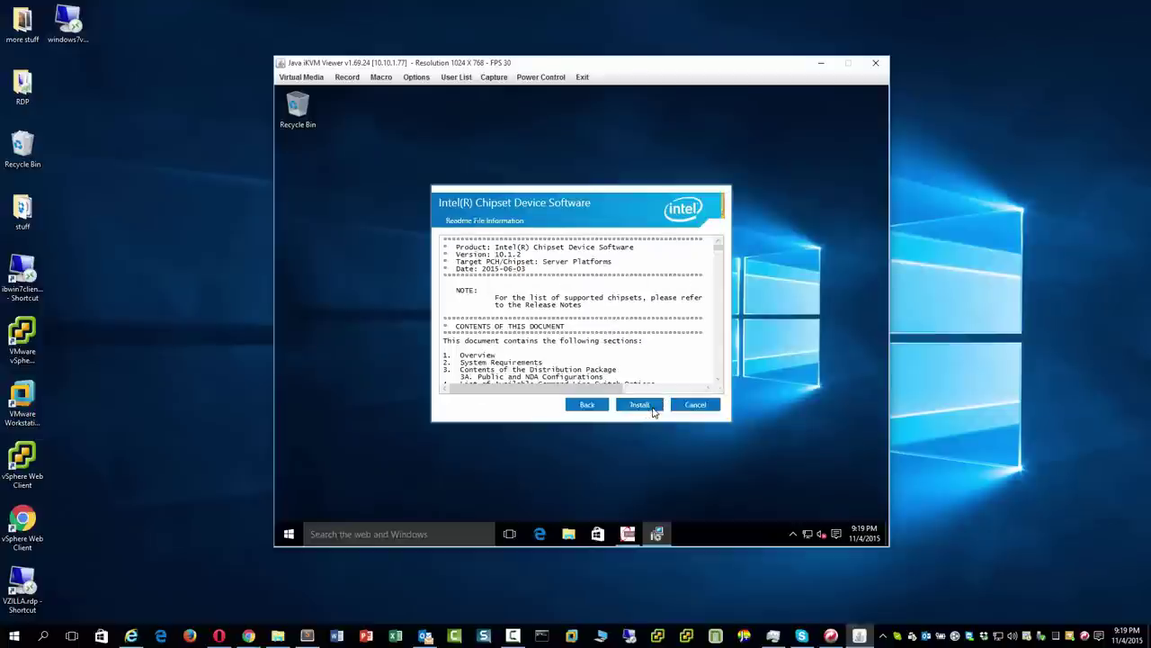
pyautogui.click(641, 405)
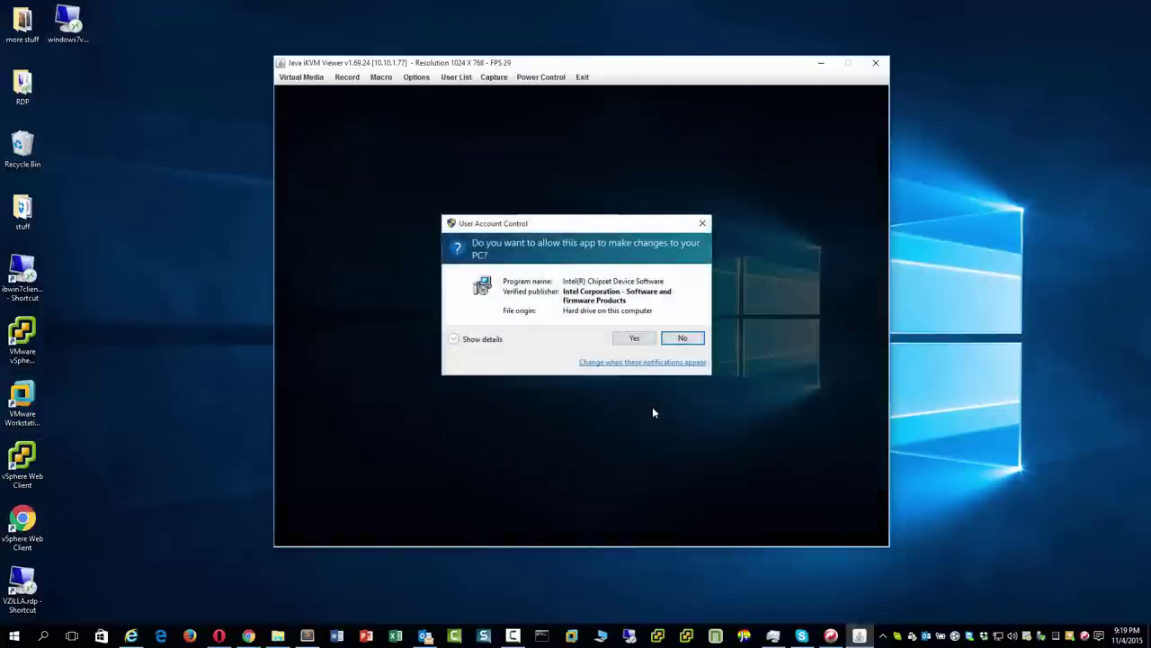
pyautogui.click(640, 338)
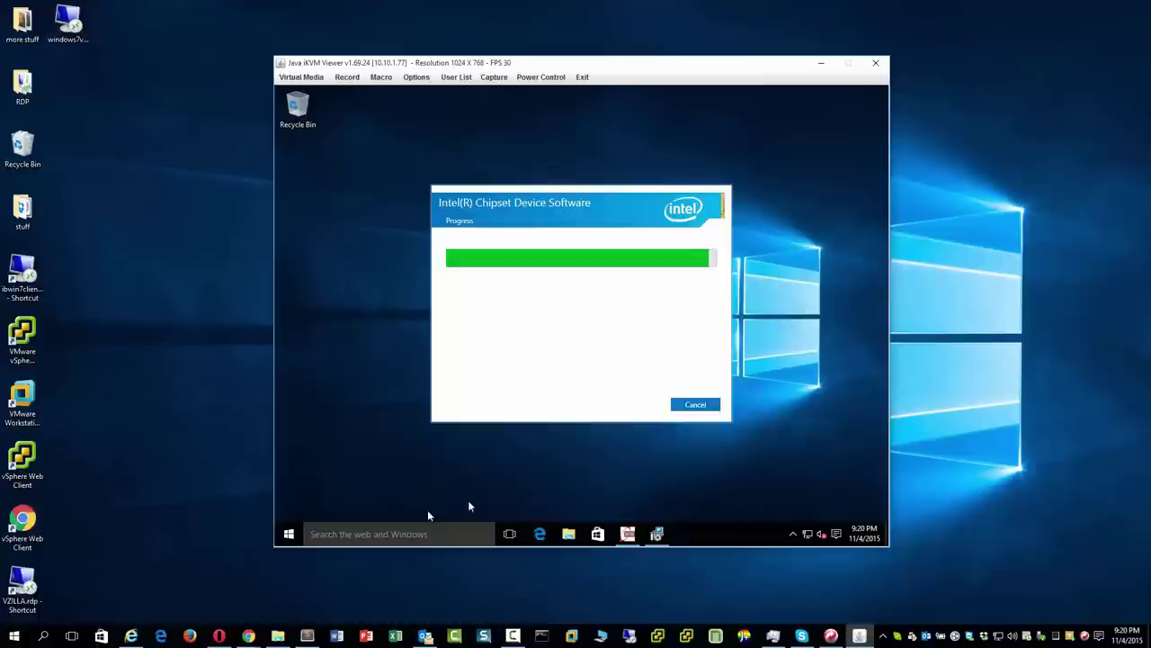
# Allow remote connections to this computer in the System window's remote settings.
pyautogui.rightClick(289, 534)
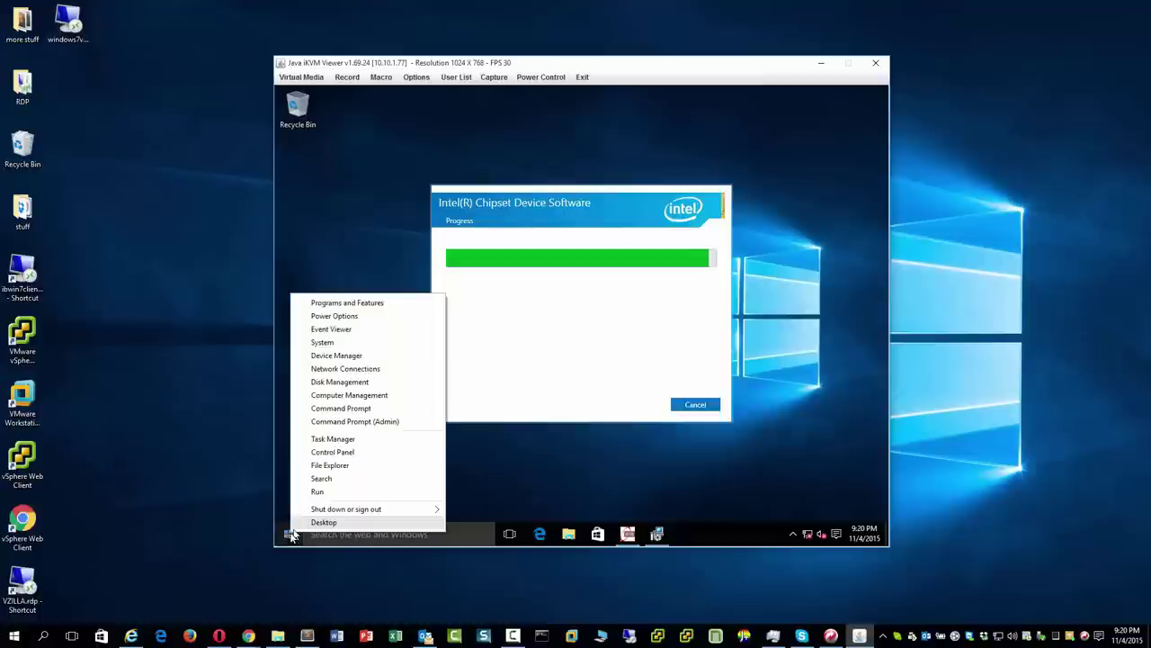
pyautogui.click(328, 342)
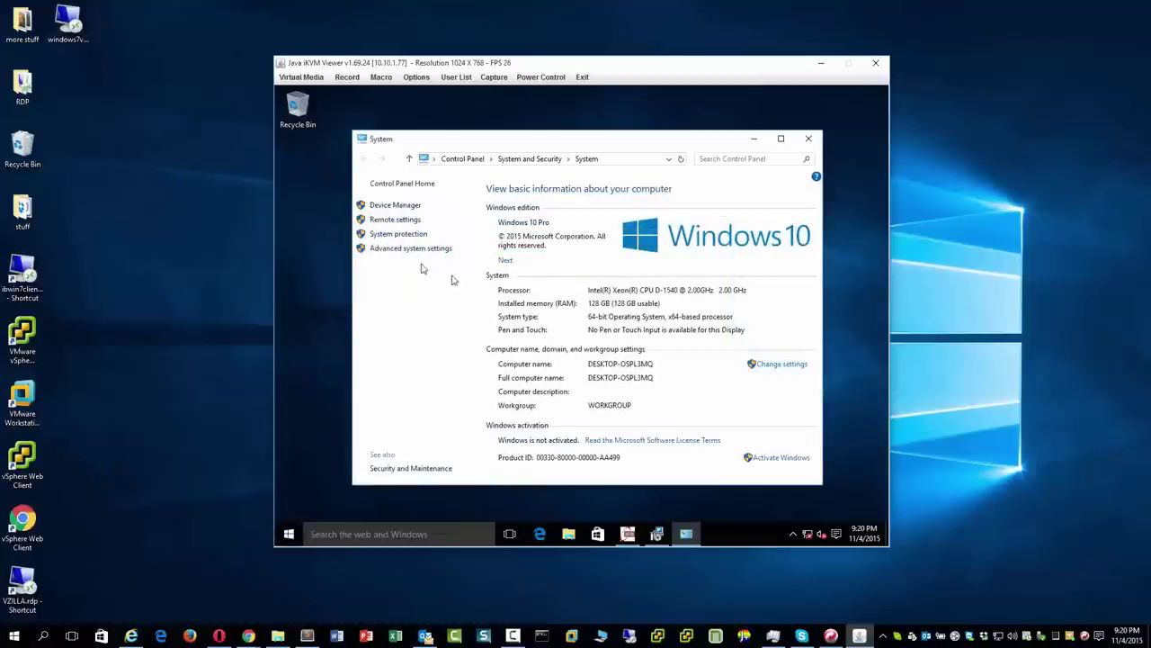
pyautogui.click(395, 220)
pyautogui.click(396, 333)
pyautogui.click(458, 418)
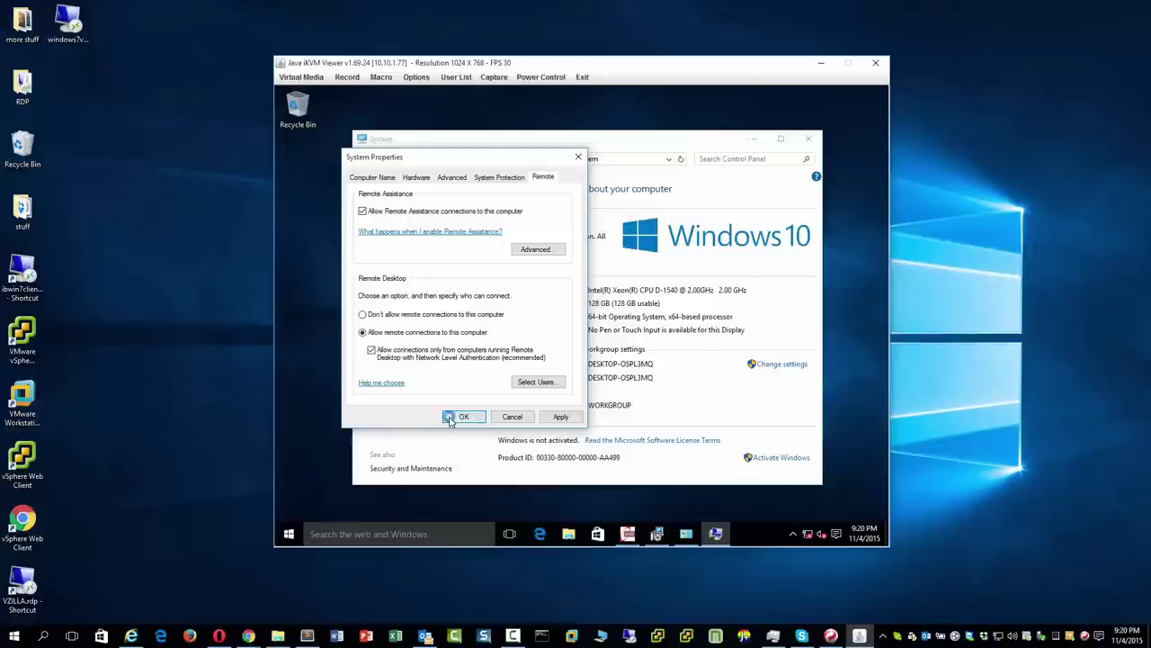
# Close the System window and restart now to finish the chipset install.
pyautogui.click(808, 138)
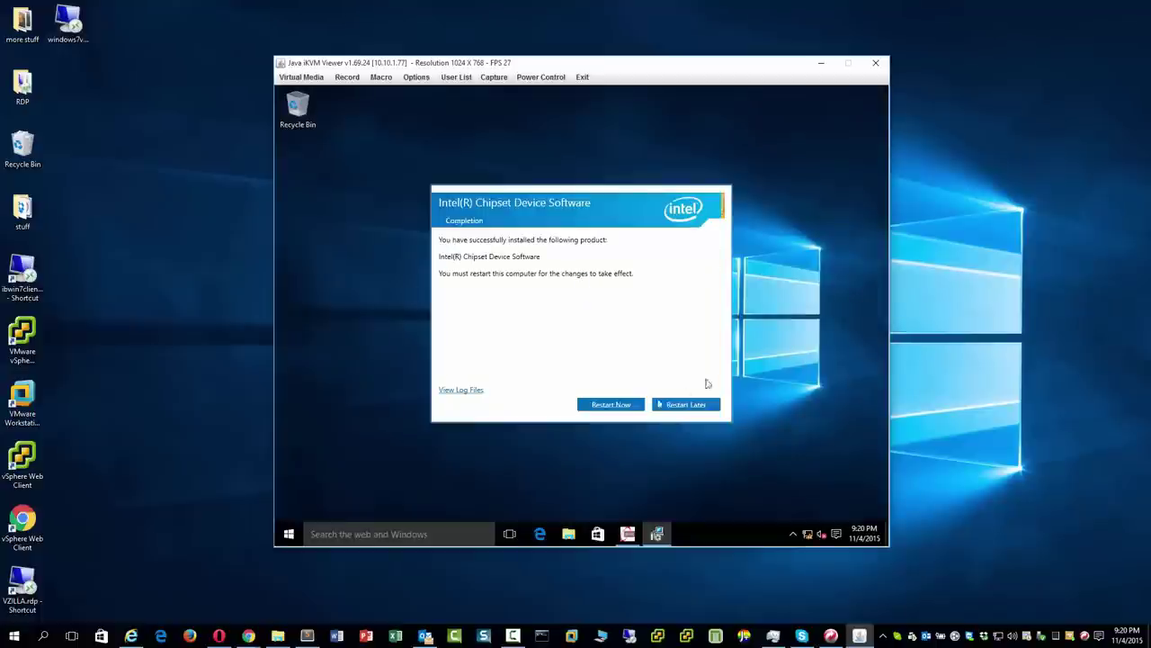
pyautogui.click(612, 407)
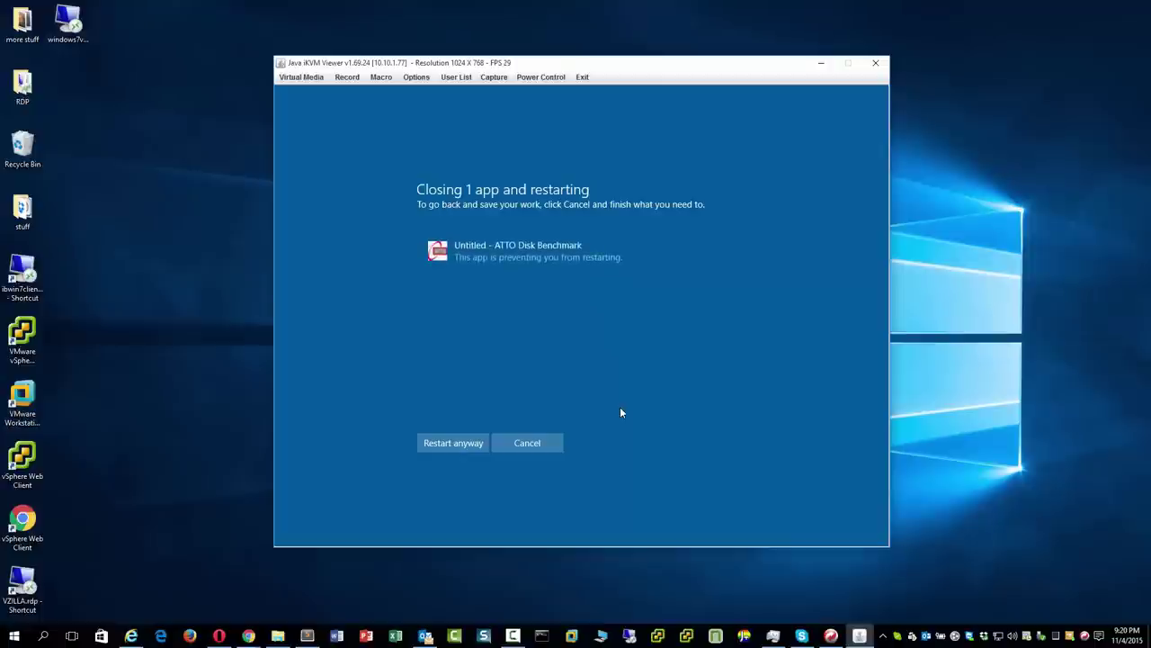
# Restart despite ATTO Disk Benchmark being open, then sign back in with the account password.
pyautogui.click(481, 444)
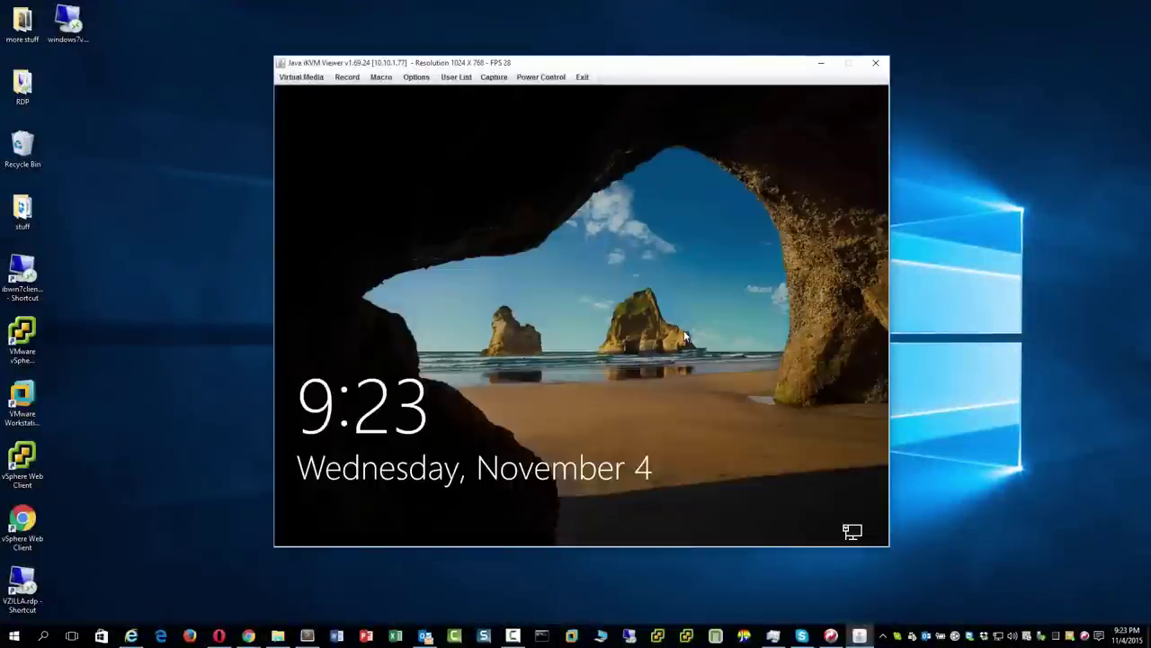
pyautogui.click(683, 335)
pyautogui.write('abcdefghij')
pyautogui.press('Return')
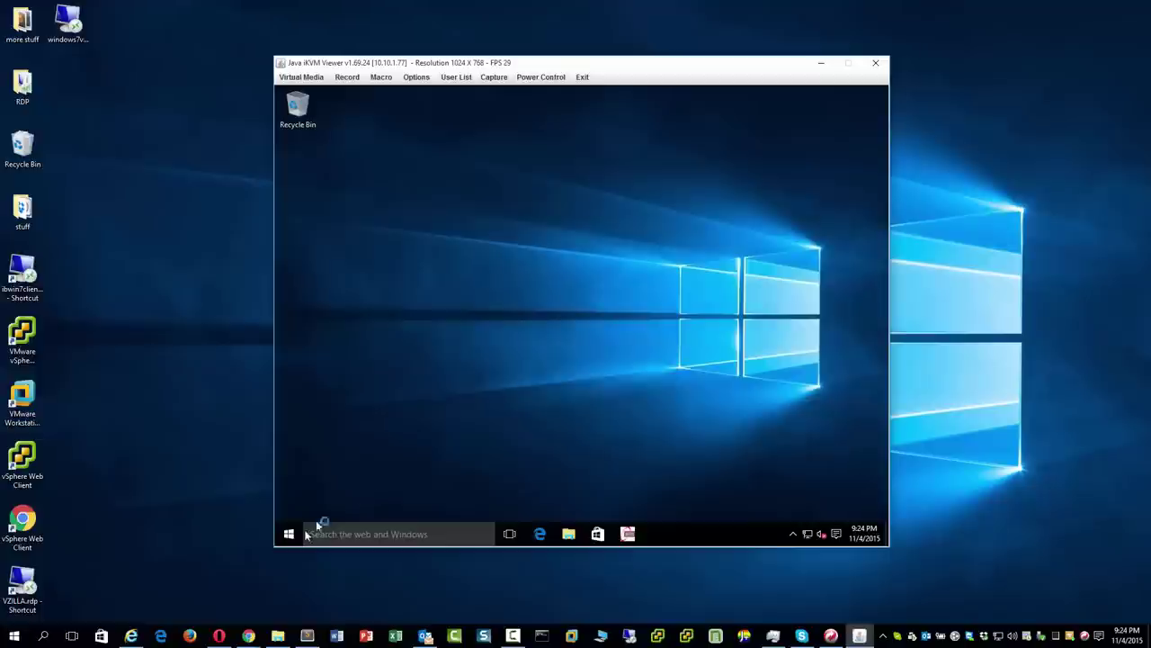
# In Device Manager, automatically search for a driver for the first Ethernet Controller; none is found.
pyautogui.rightClick(297, 534)
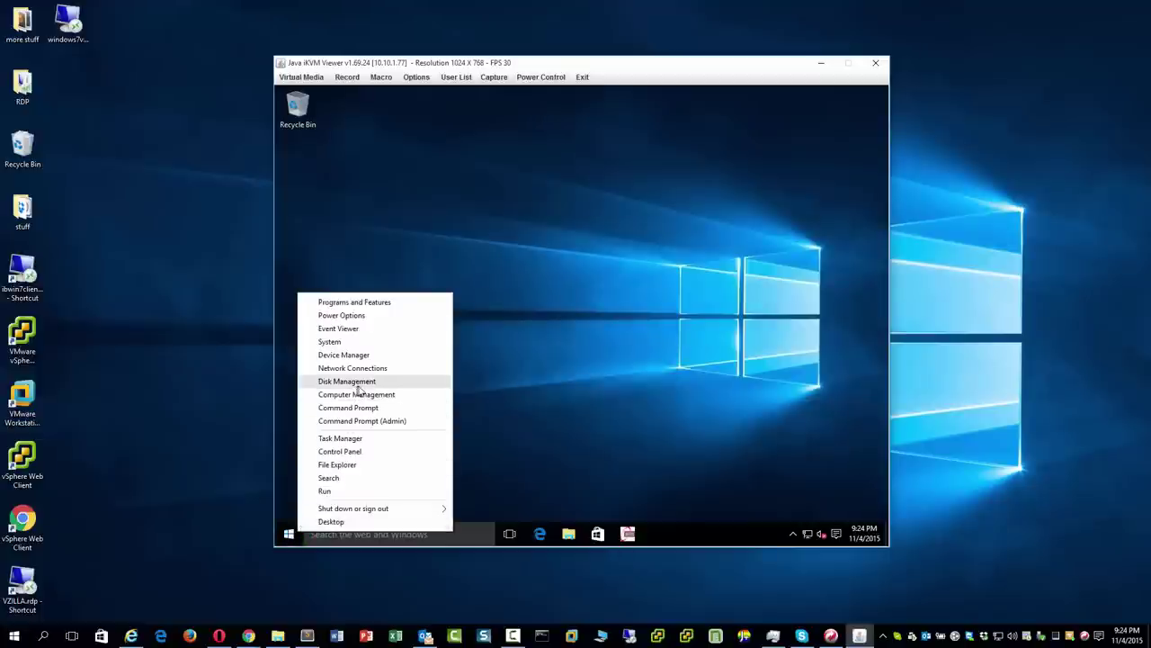
pyautogui.click(371, 354)
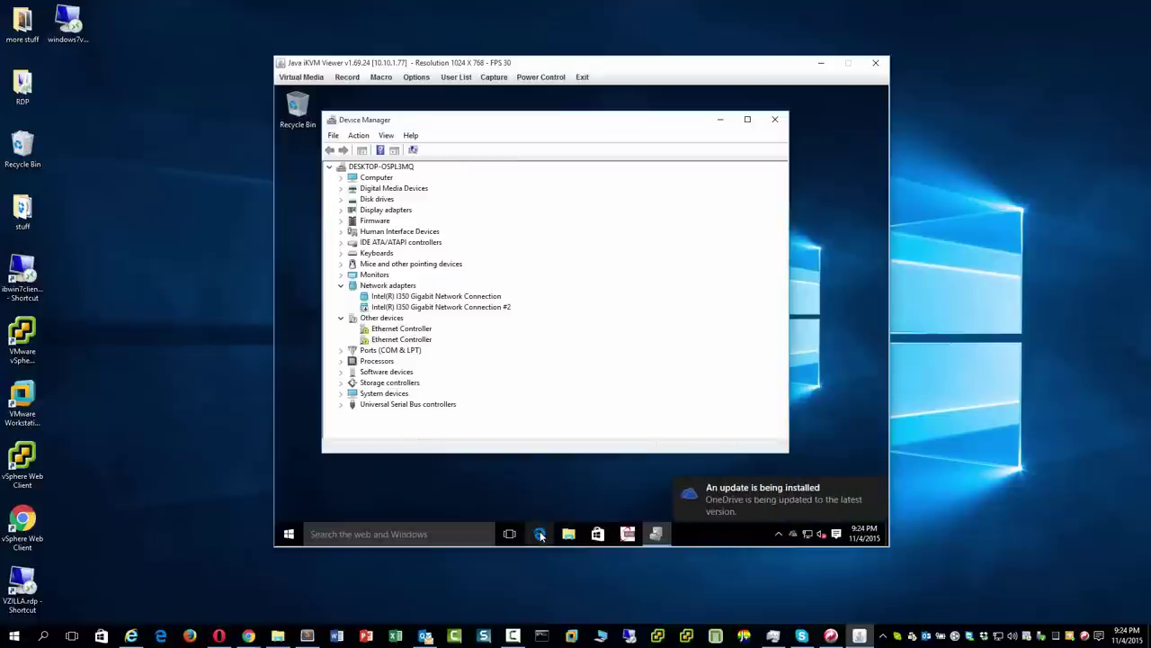
pyautogui.click(422, 330)
pyautogui.rightClick(429, 330)
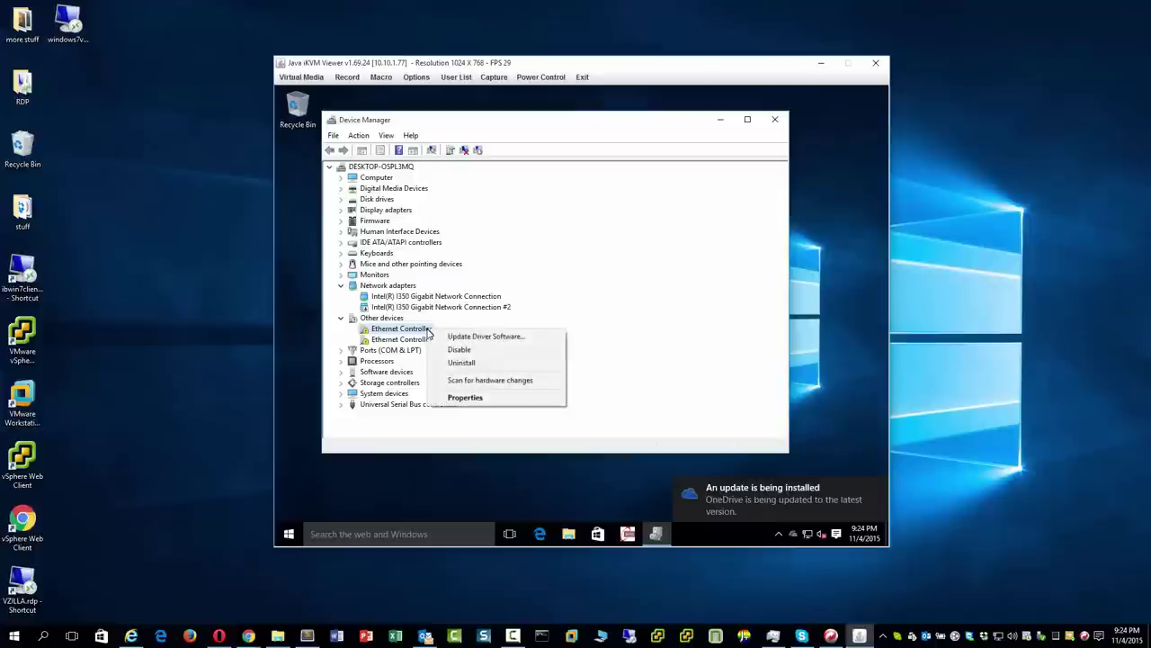
pyautogui.click(533, 338)
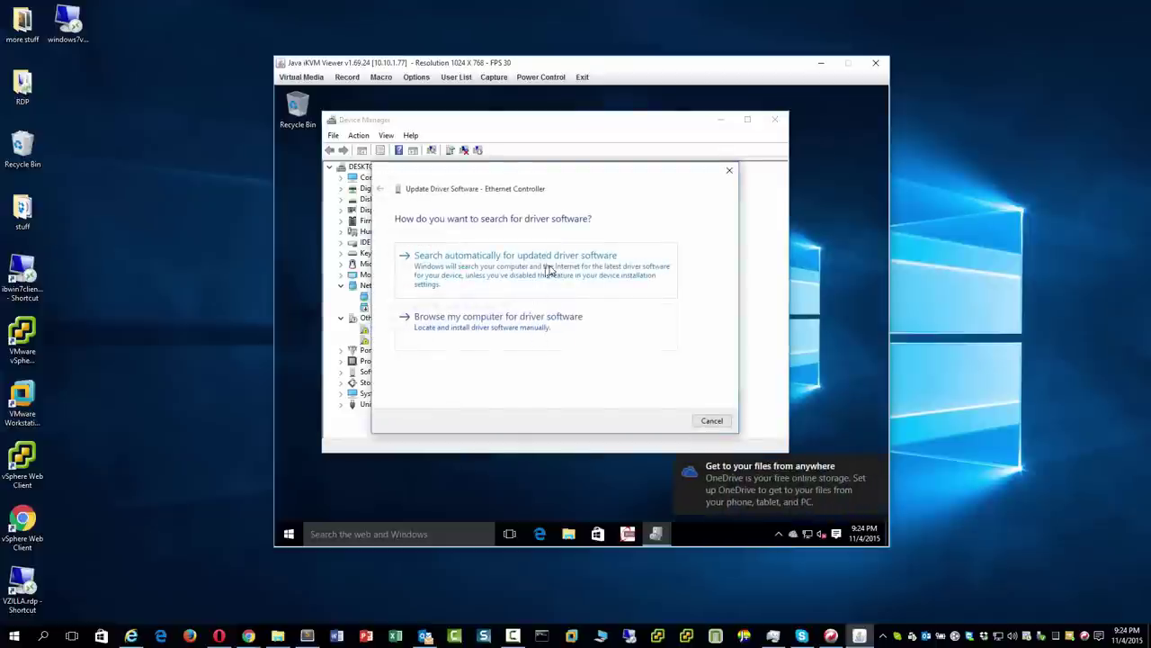
pyautogui.click(542, 276)
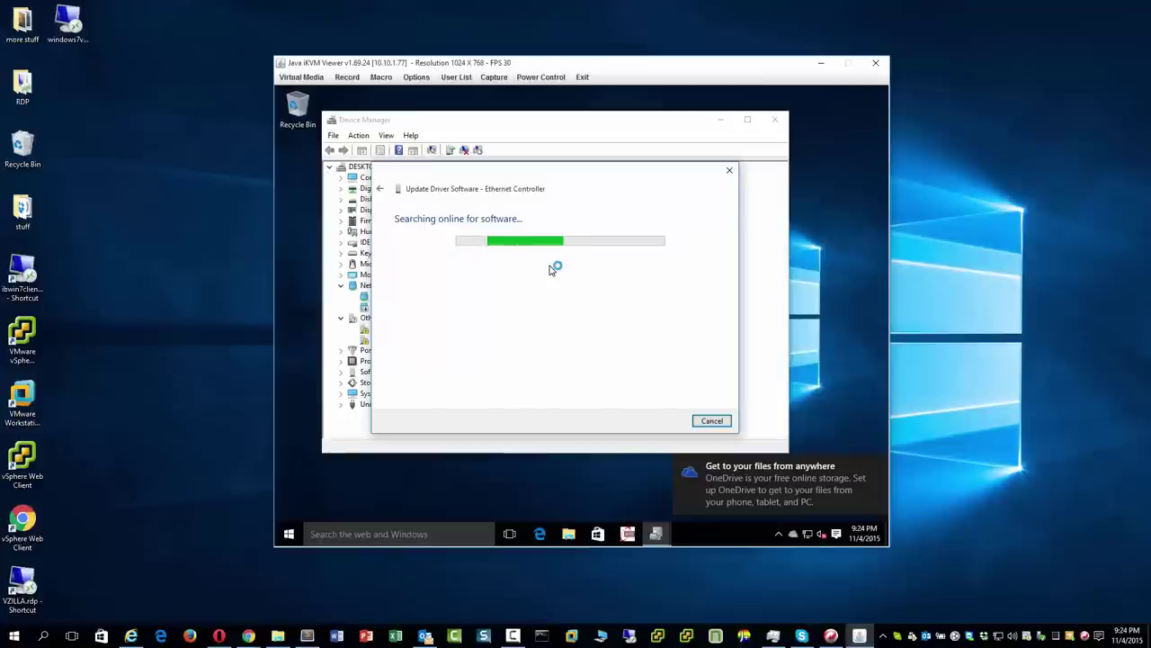
pyautogui.click(712, 420)
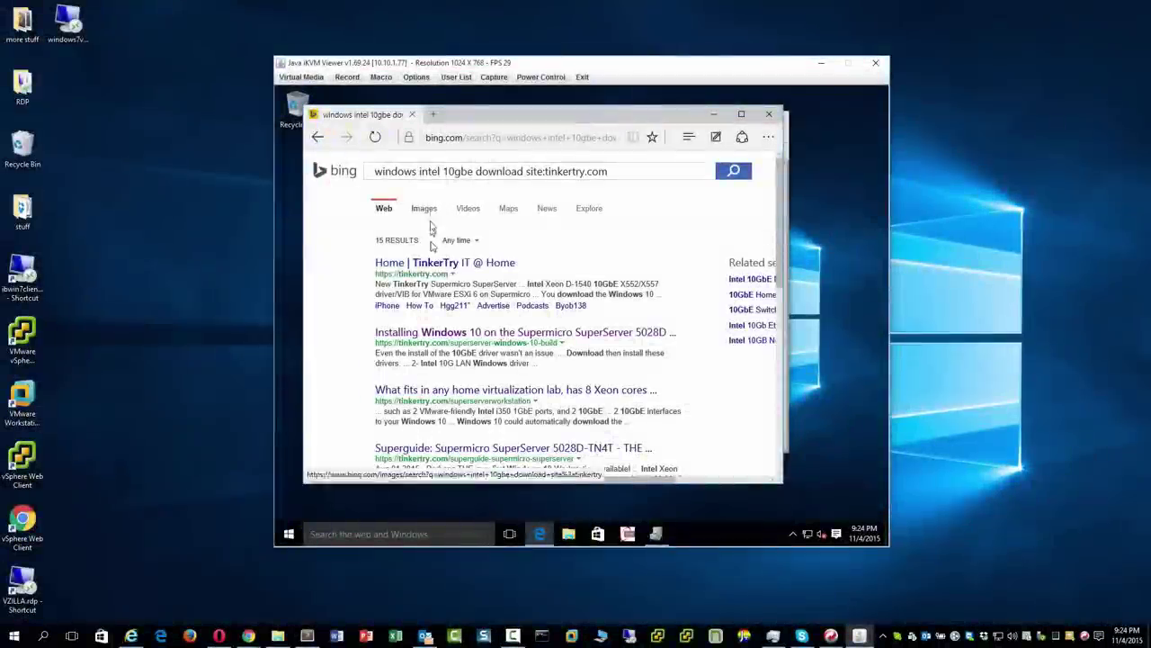
# Open the TinkerTry Windows 10 article and search the page for 'chipset'.
pyautogui.click(465, 333)
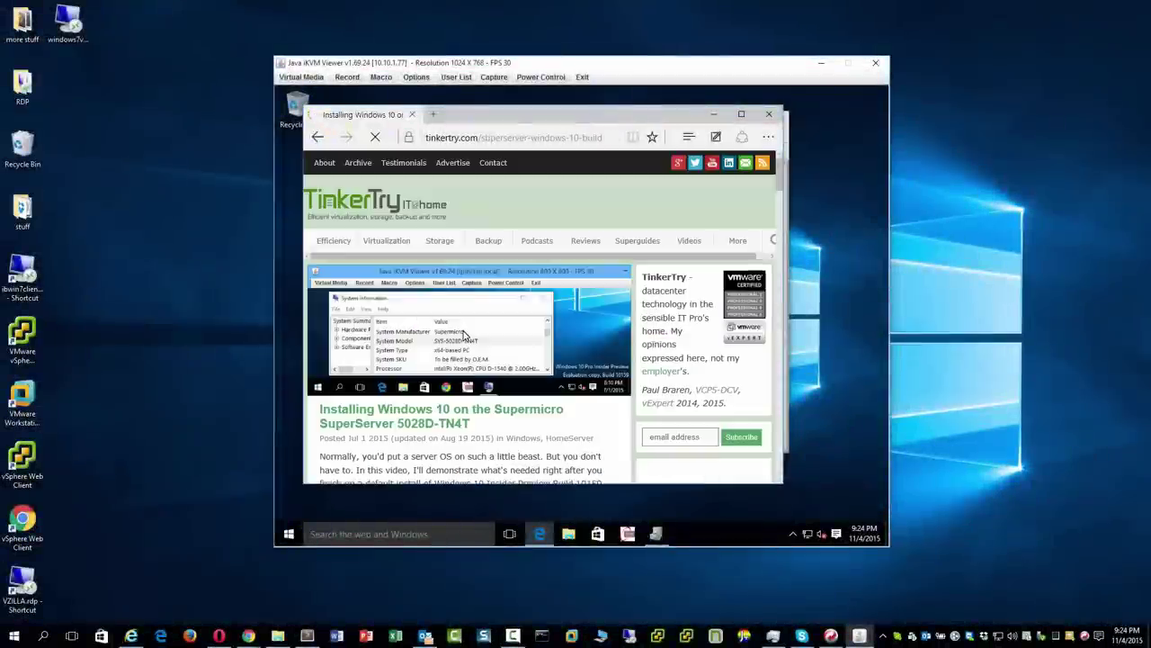
pyautogui.hotkey('ctrl', 'f')
pyautogui.write('10ggbe')
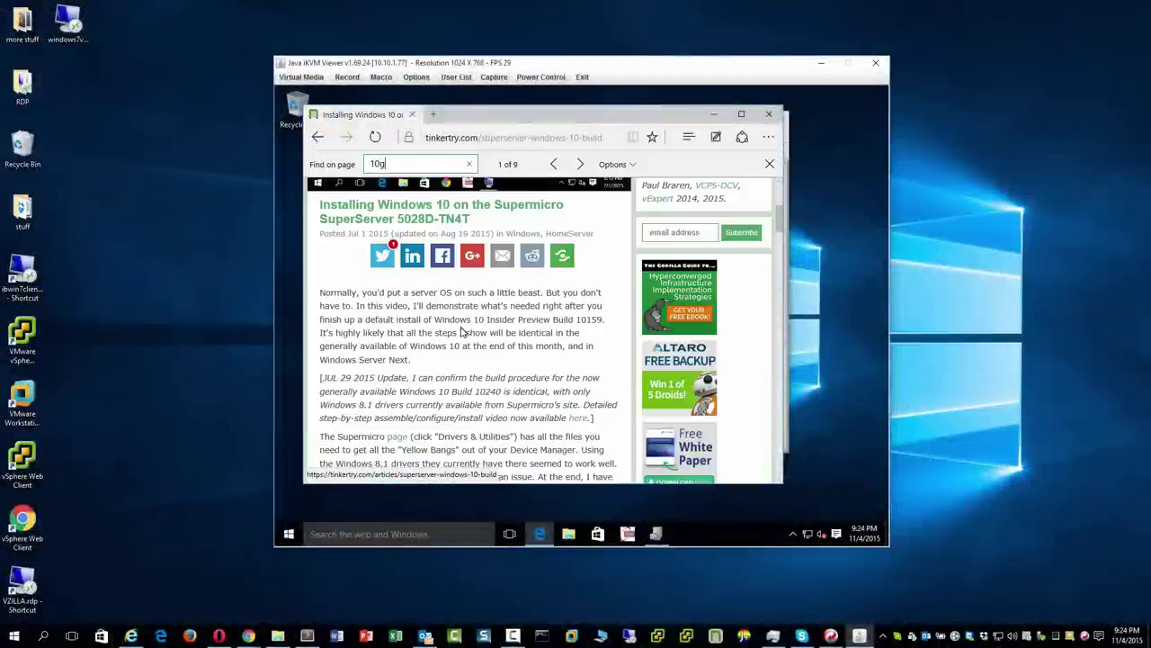
pyautogui.press('BackSpace')
pyautogui.press('BackSpace')
pyautogui.press('BackSpace')
pyautogui.write('be')
pyautogui.hotkey('ctrl', 'a')
pyautogui.write('chipset')
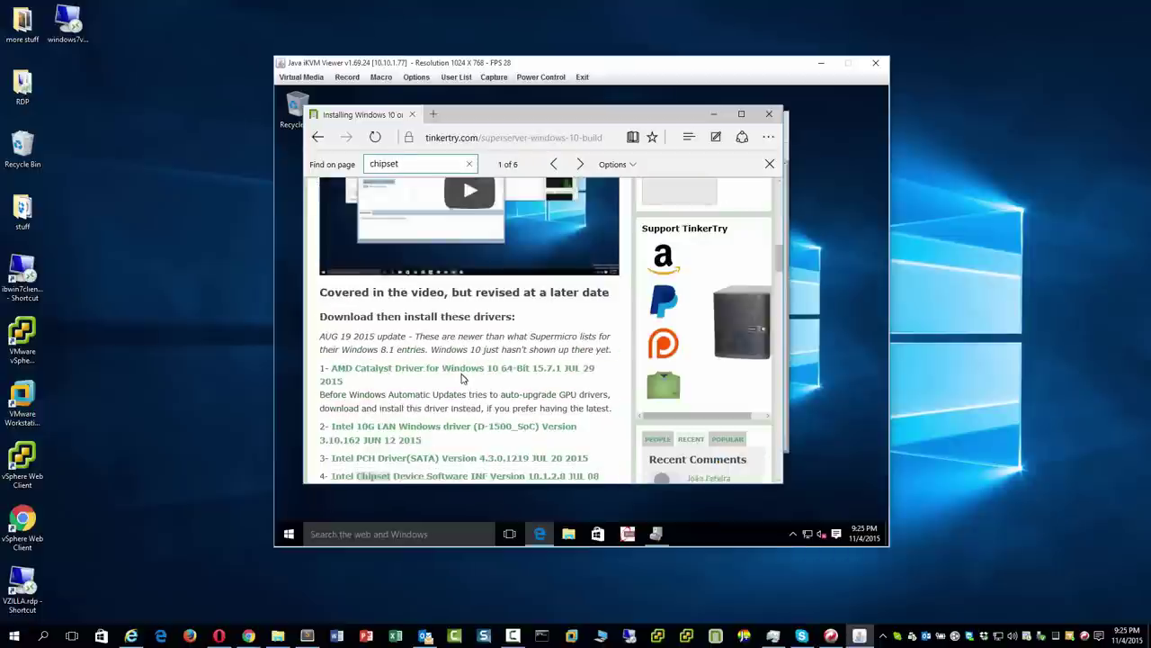
pyautogui.press('Return')
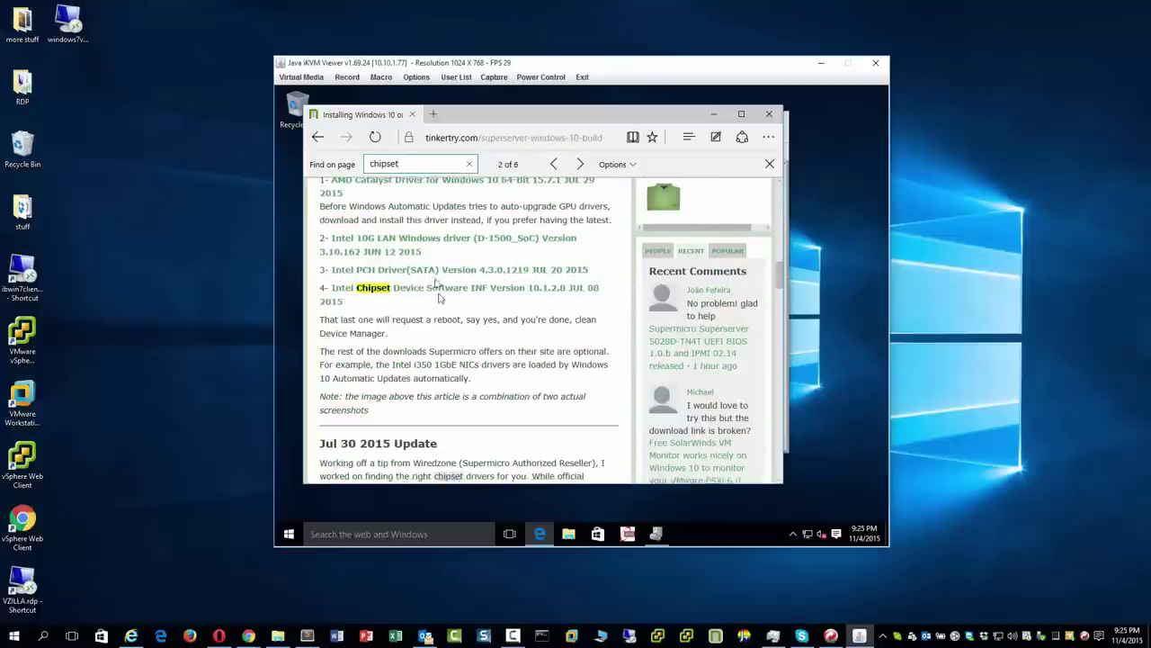
# Download the Intel 10G LAN driver NDIS64.zip and open its downloads folder.
pyautogui.click(434, 245)
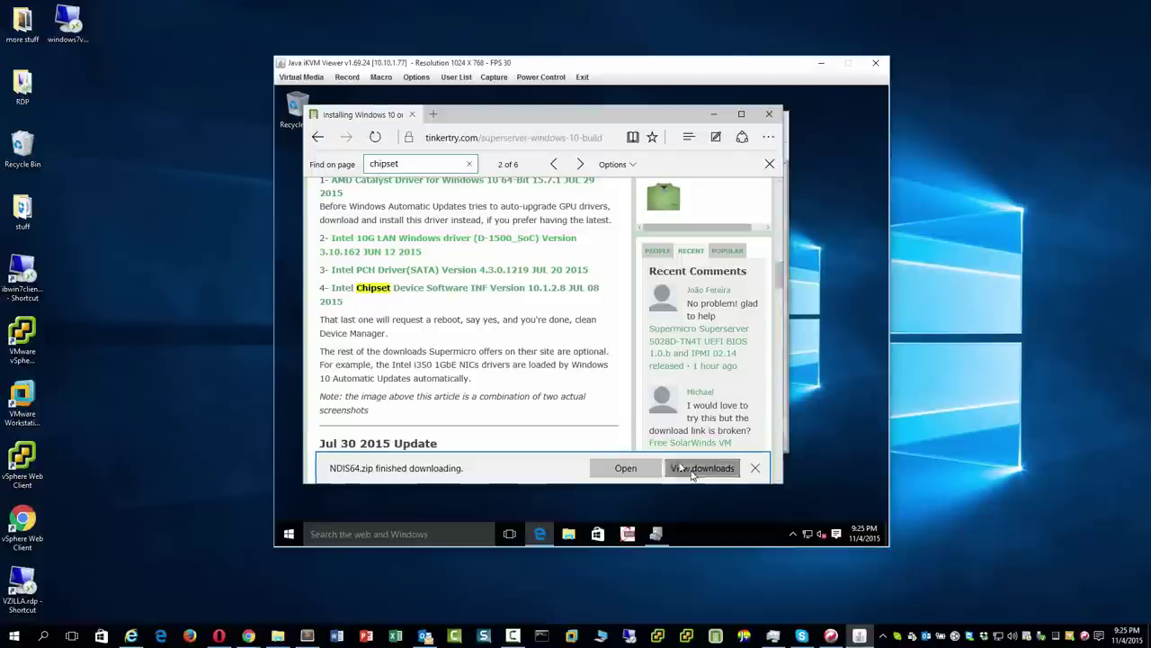
pyautogui.click(697, 468)
pyautogui.click(747, 193)
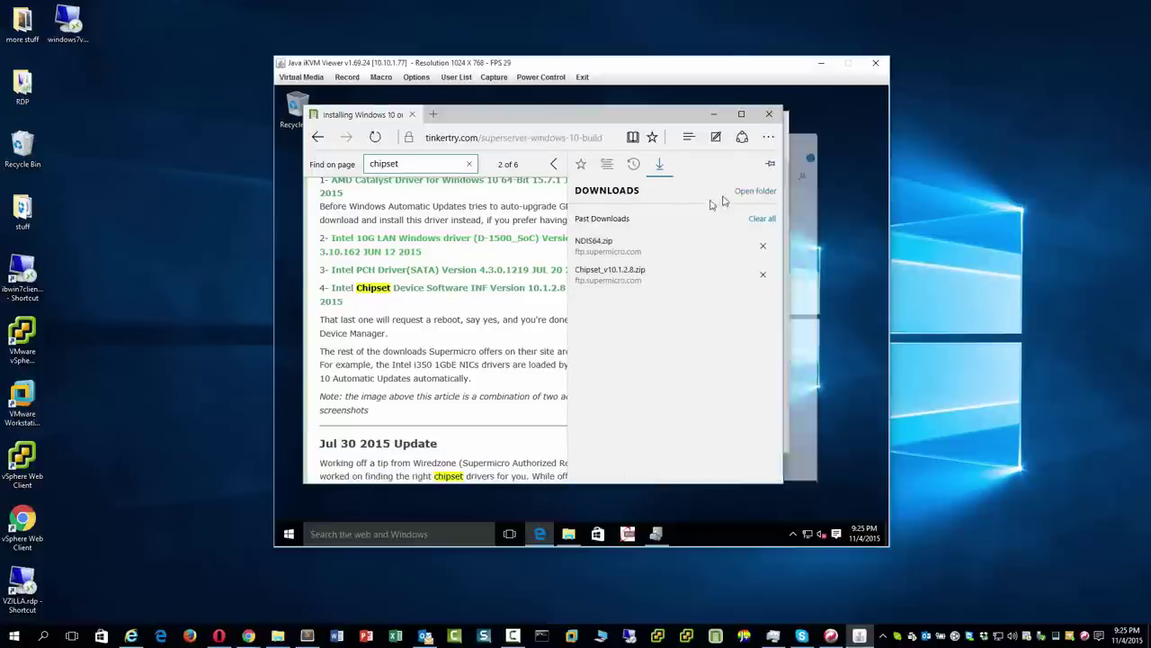
# Close Edge, extract NDIS64.zip in Downloads, and open the inner NDIS64 folder, selecting its path.
pyautogui.click(769, 113)
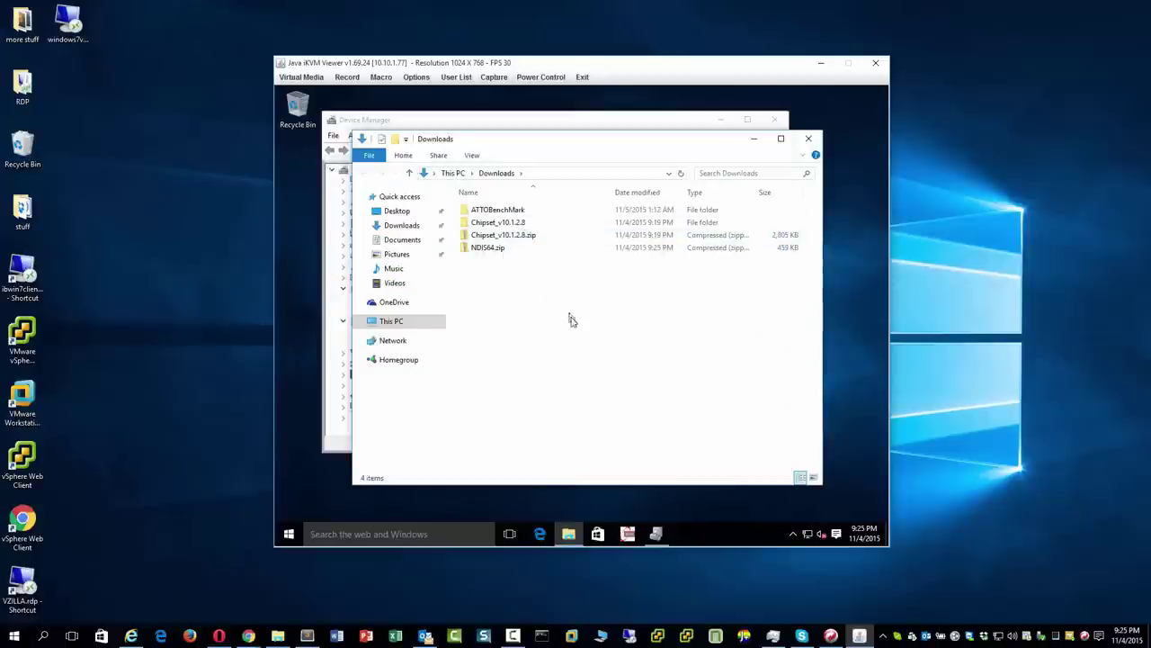
pyautogui.rightClick(503, 251)
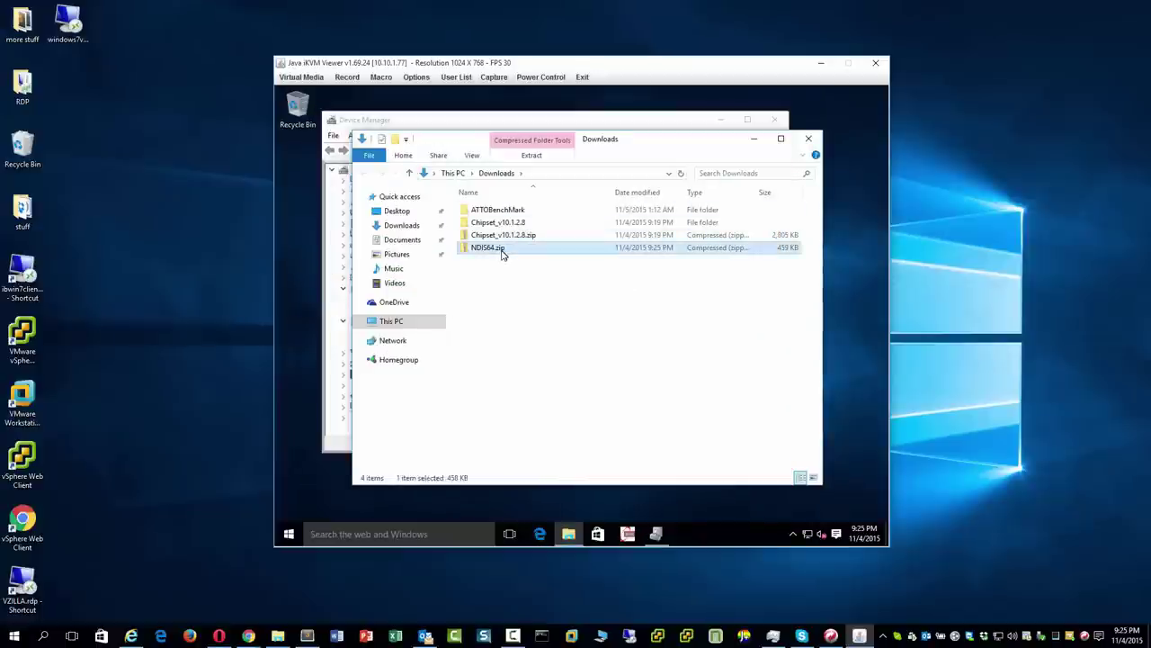
pyautogui.click(540, 291)
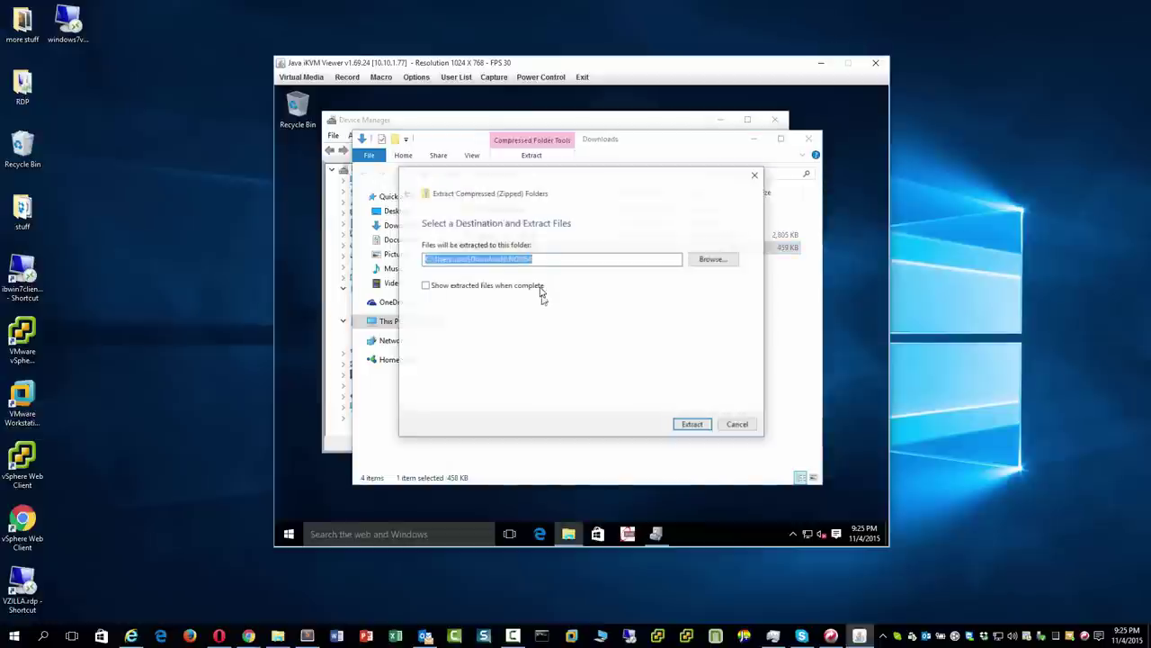
pyautogui.click(694, 425)
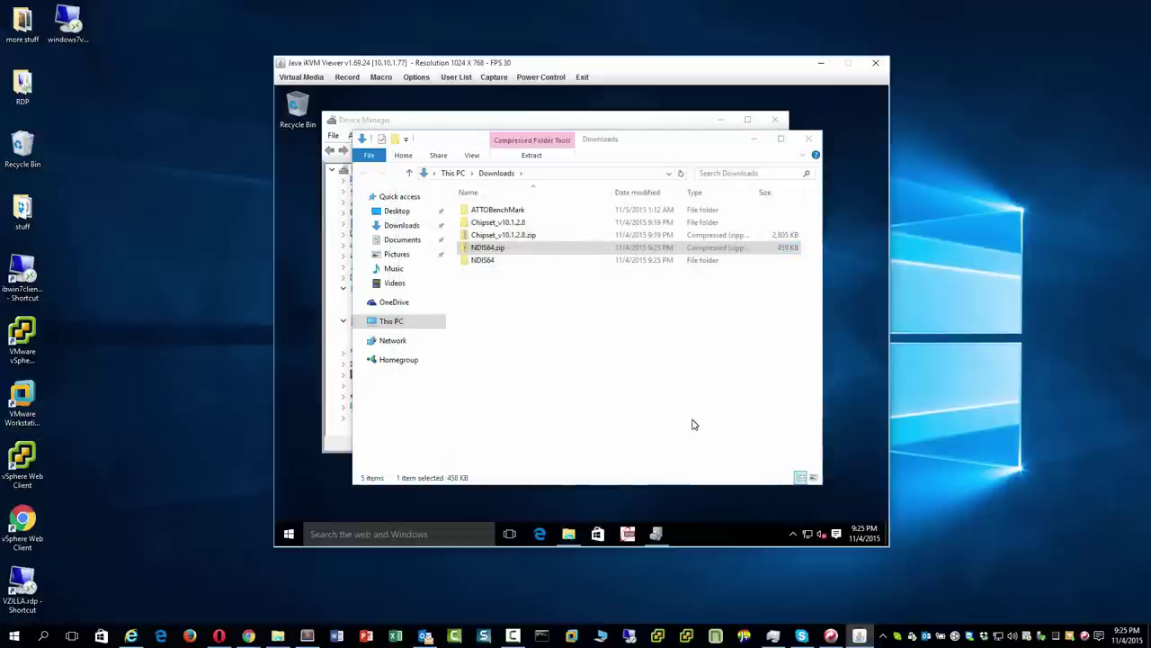
pyautogui.doubleClick(515, 260)
pyautogui.doubleClick(494, 213)
pyautogui.click(623, 172)
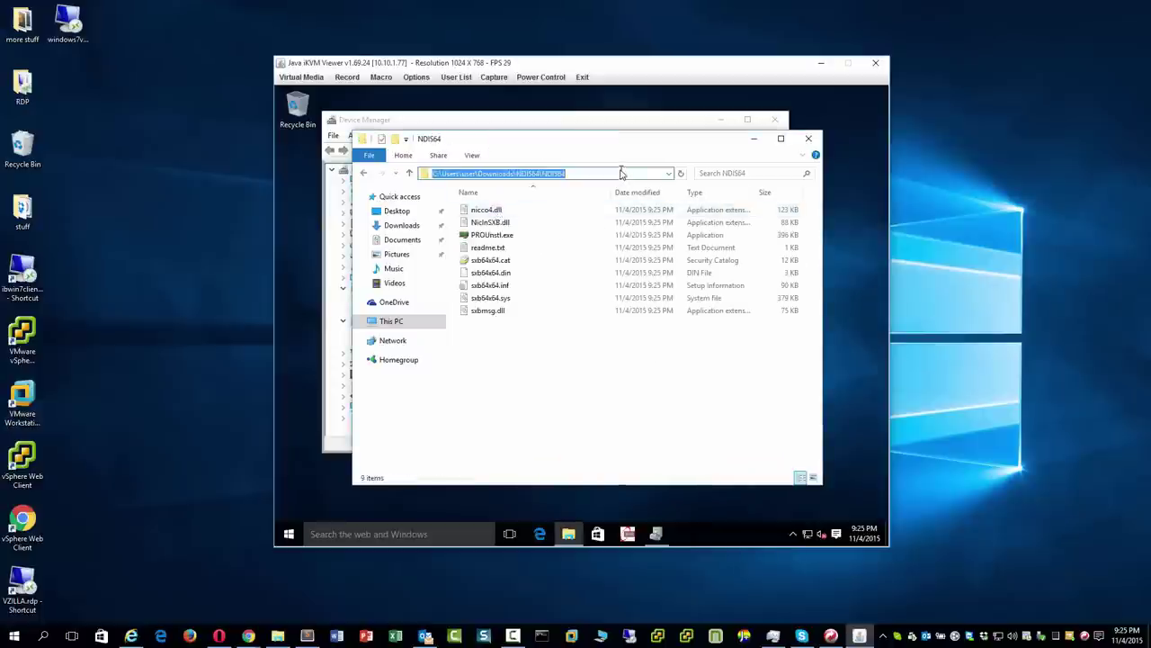
pyautogui.click(574, 124)
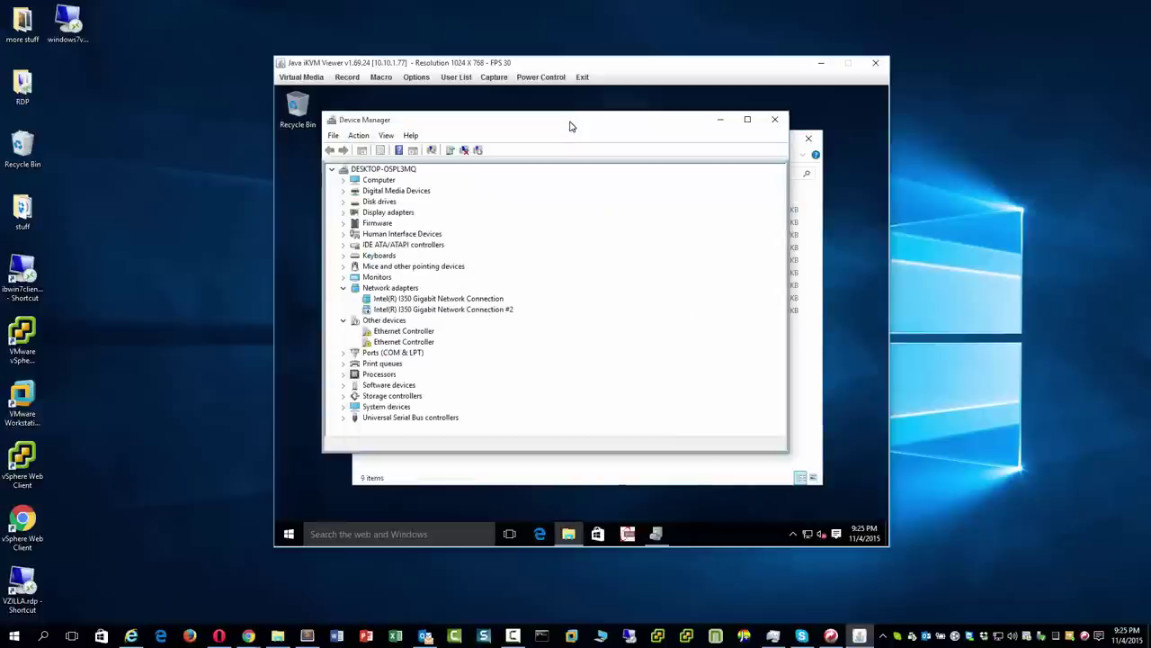
# Install the first Ethernet Controller's driver by browsing to the NDIS64 folder.
pyautogui.rightClick(417, 337)
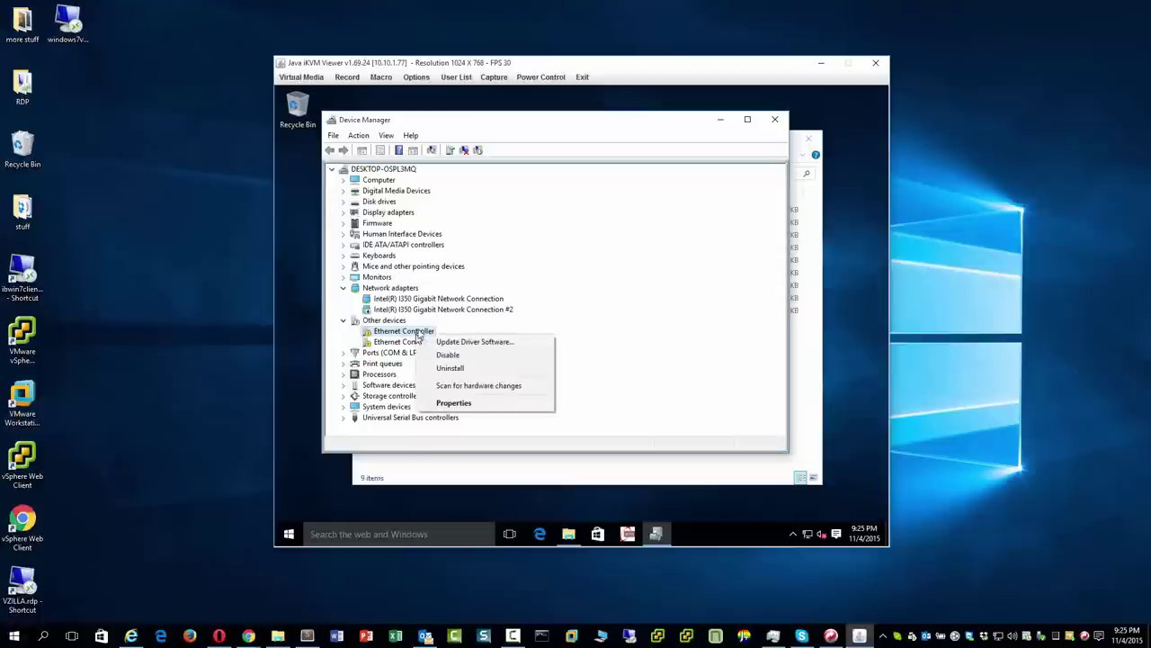
pyautogui.click(474, 342)
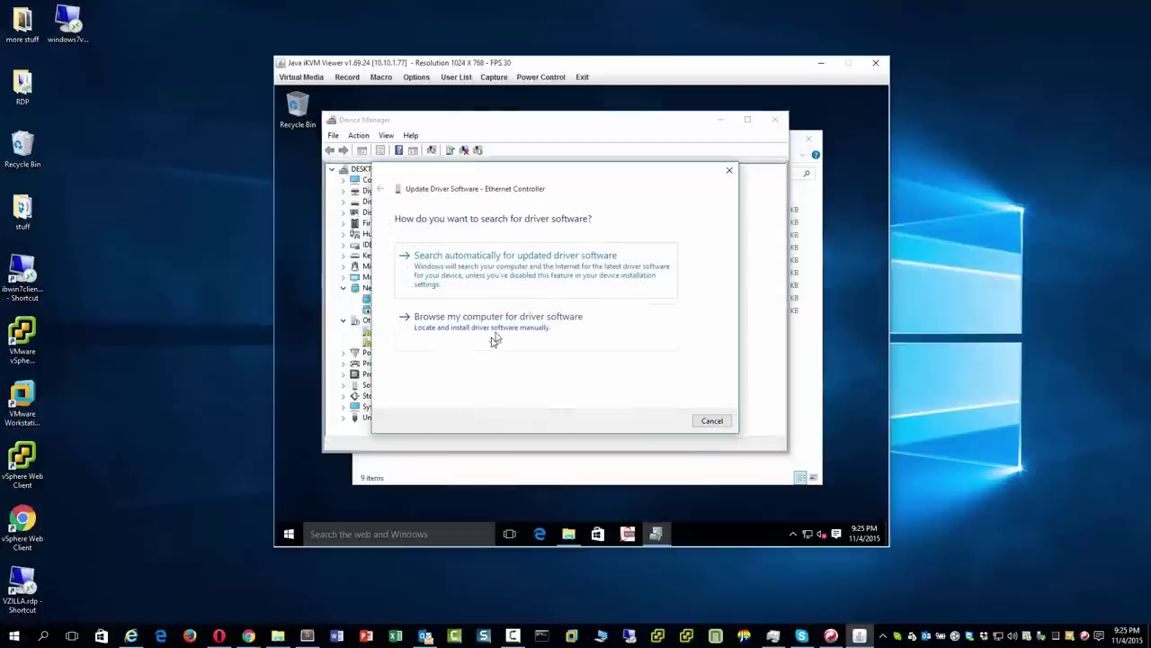
pyautogui.click(506, 330)
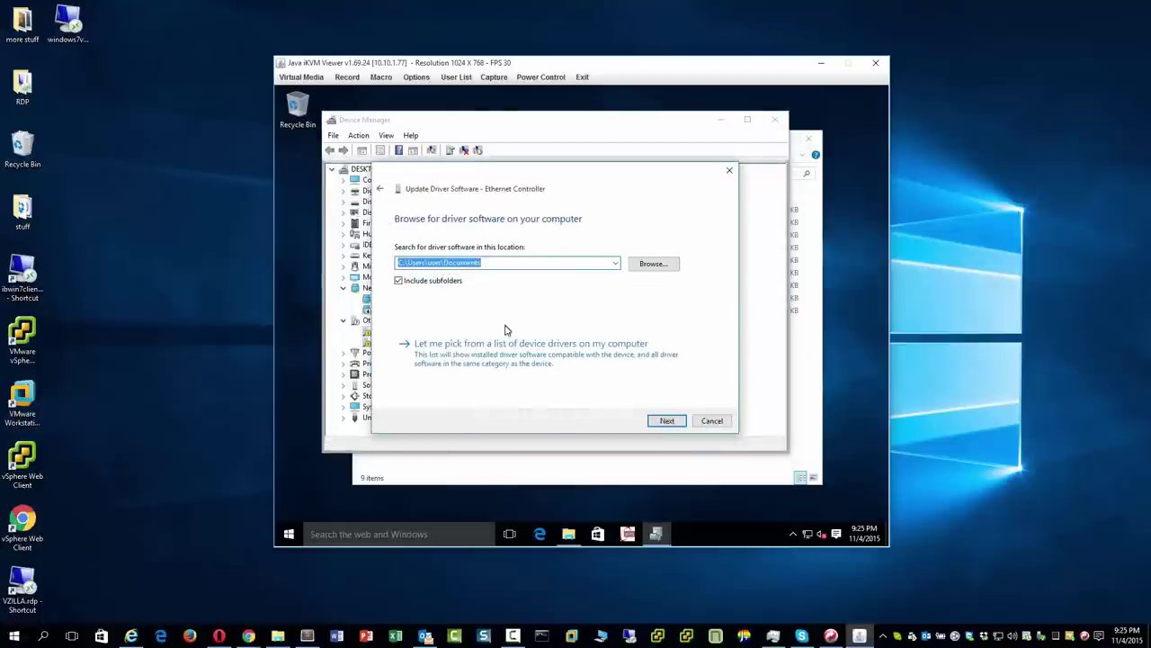
pyautogui.click(525, 262)
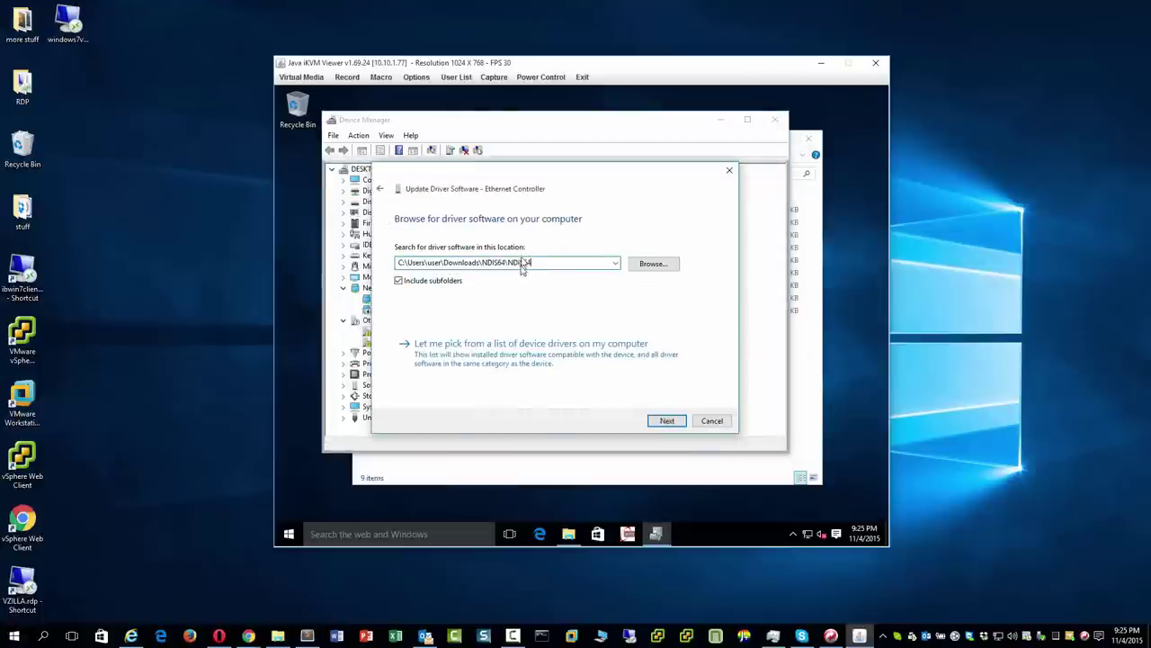
pyautogui.click(667, 421)
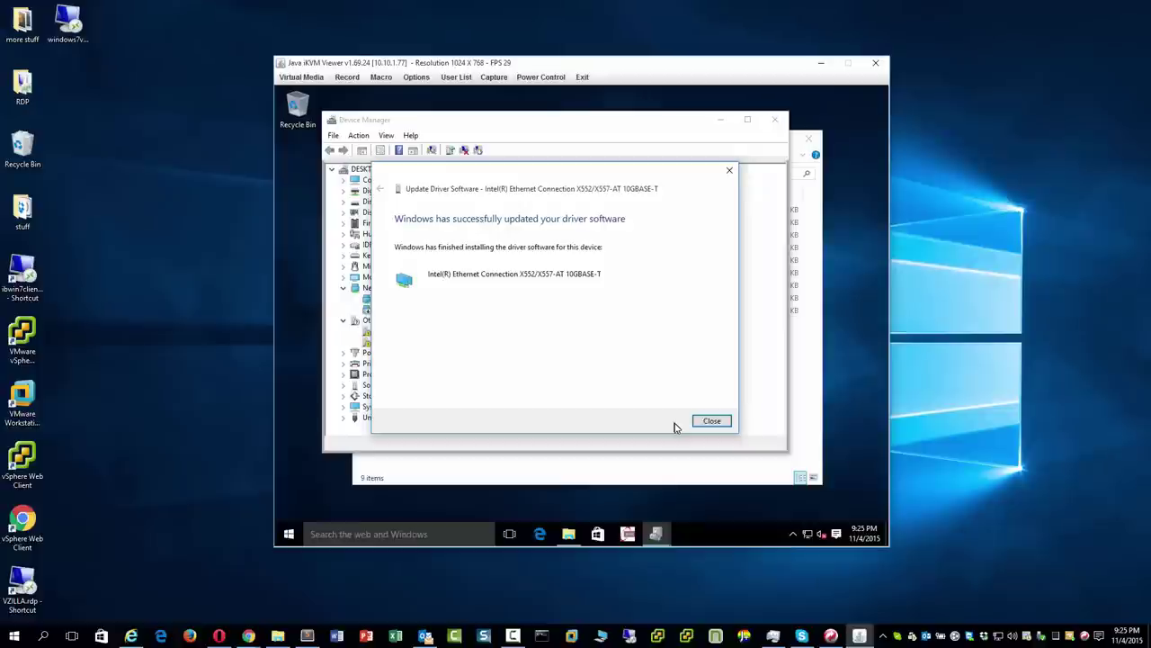
pyautogui.click(715, 420)
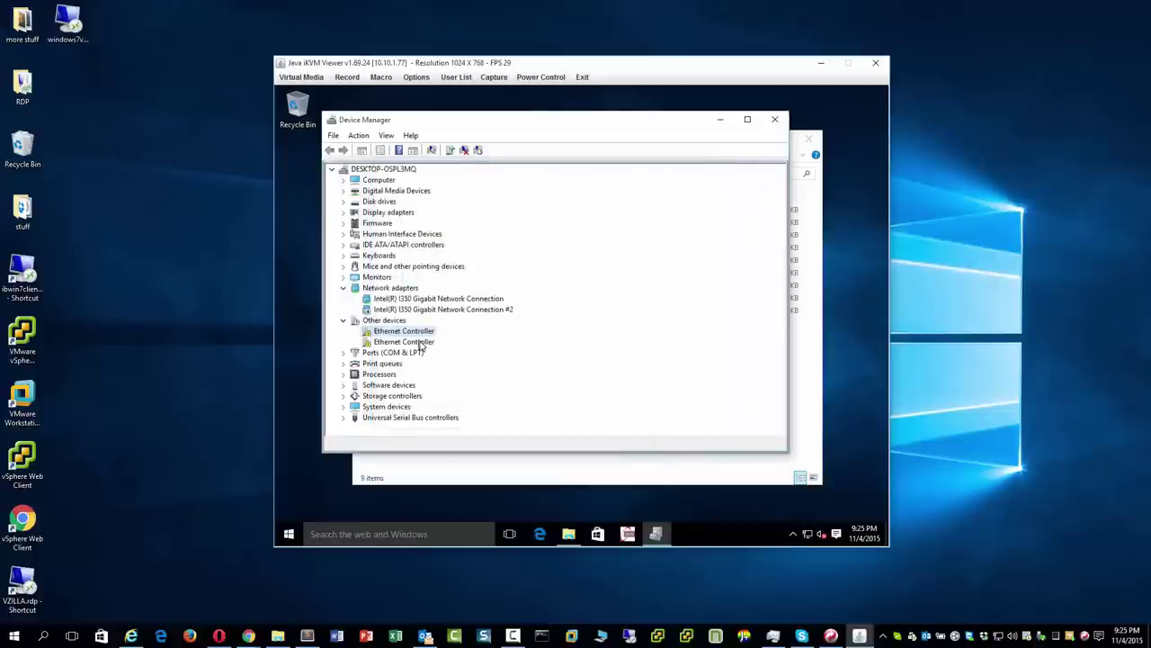
# Install the same NDIS64 driver for the second Ethernet Controller.
pyautogui.rightClick(426, 347)
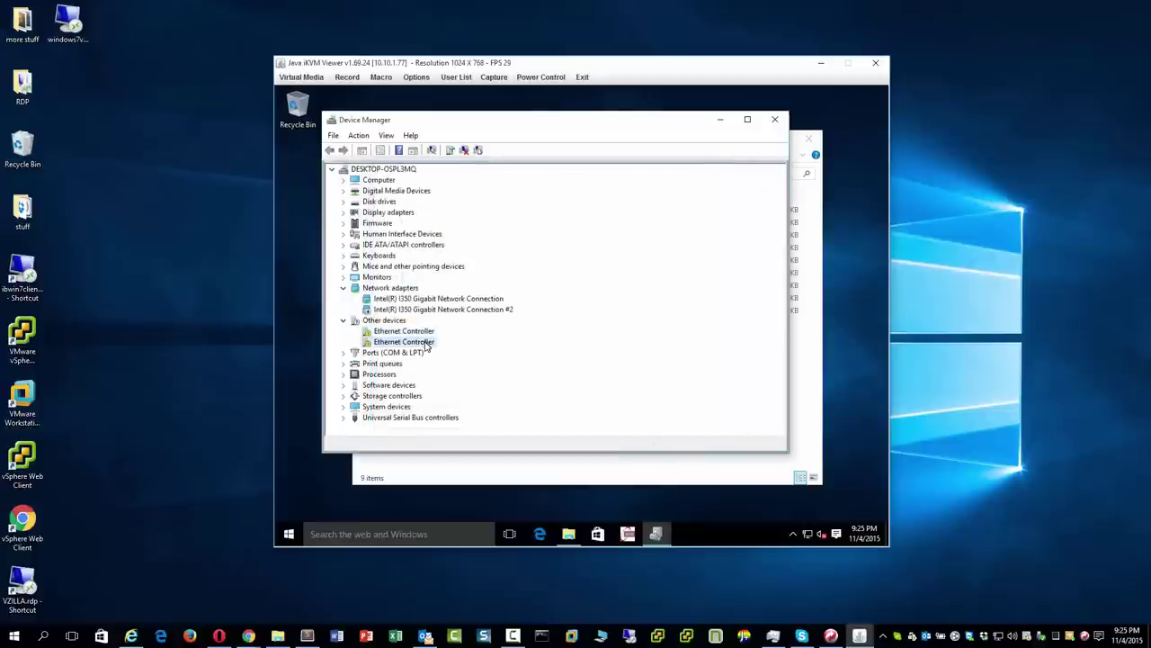
pyautogui.click(477, 348)
pyautogui.click(517, 329)
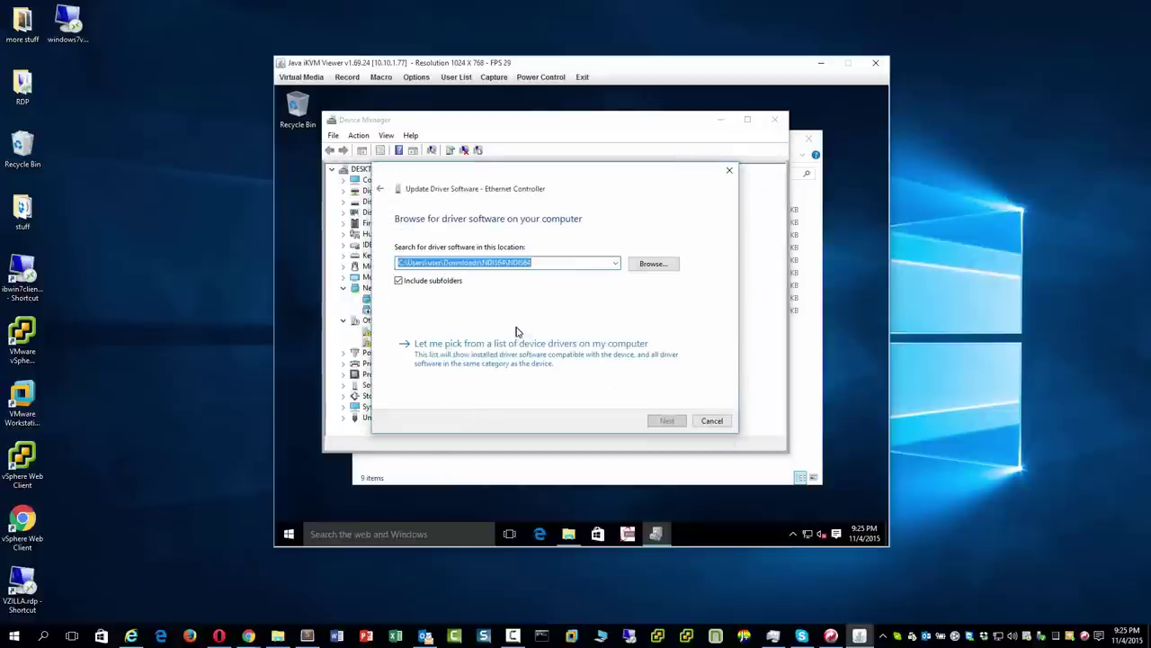
pyautogui.click(680, 420)
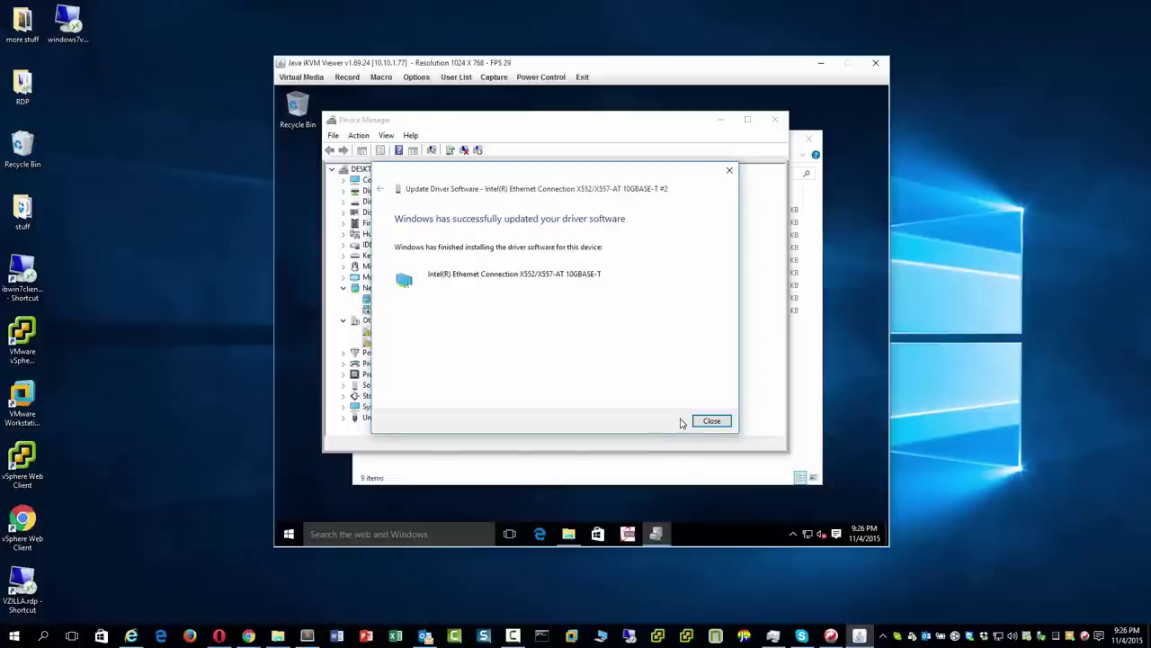
pyautogui.click(715, 423)
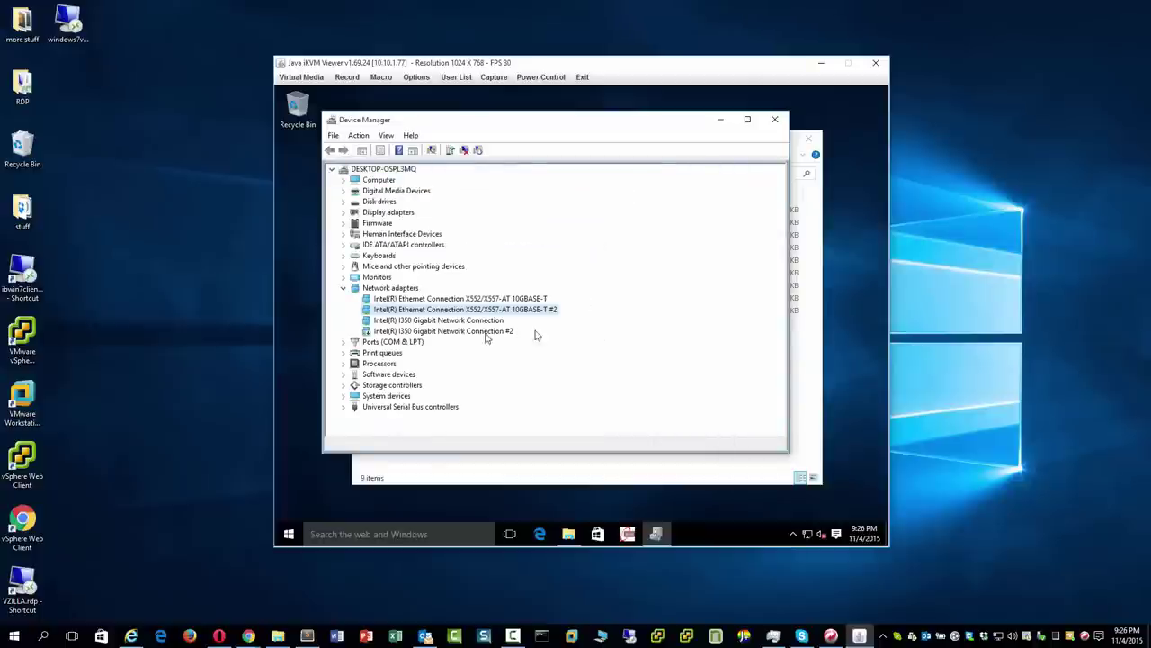
# Close Device Manager and view the network adapter connections from Network and Sharing Center.
pyautogui.click(774, 119)
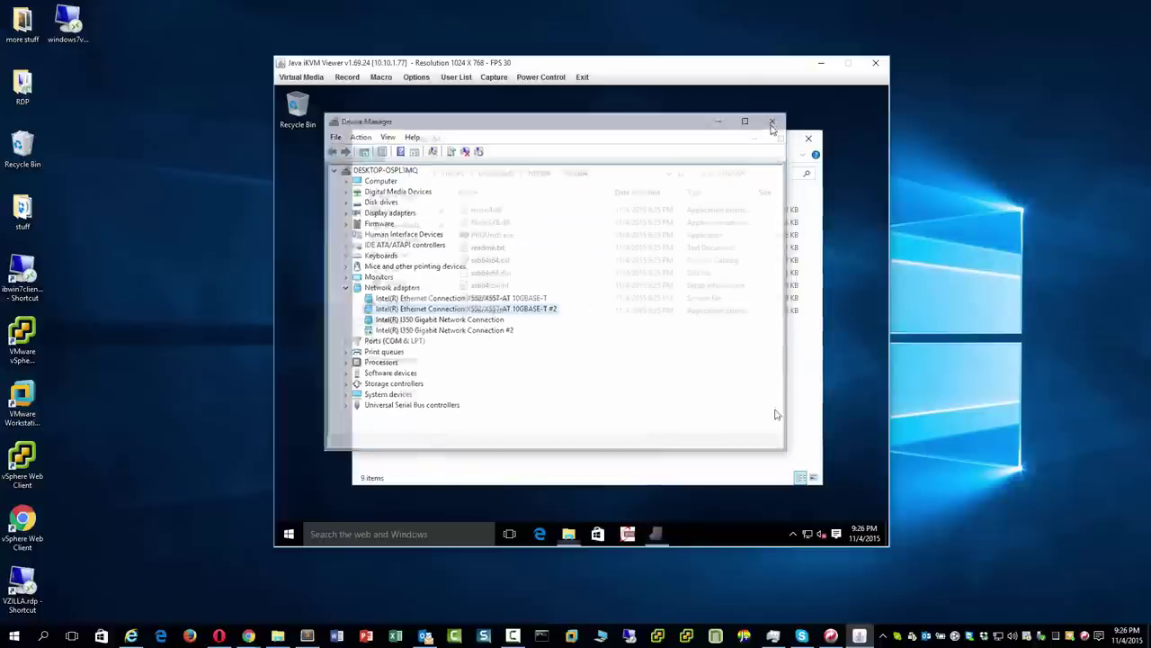
pyautogui.rightClick(807, 532)
pyautogui.click(800, 526)
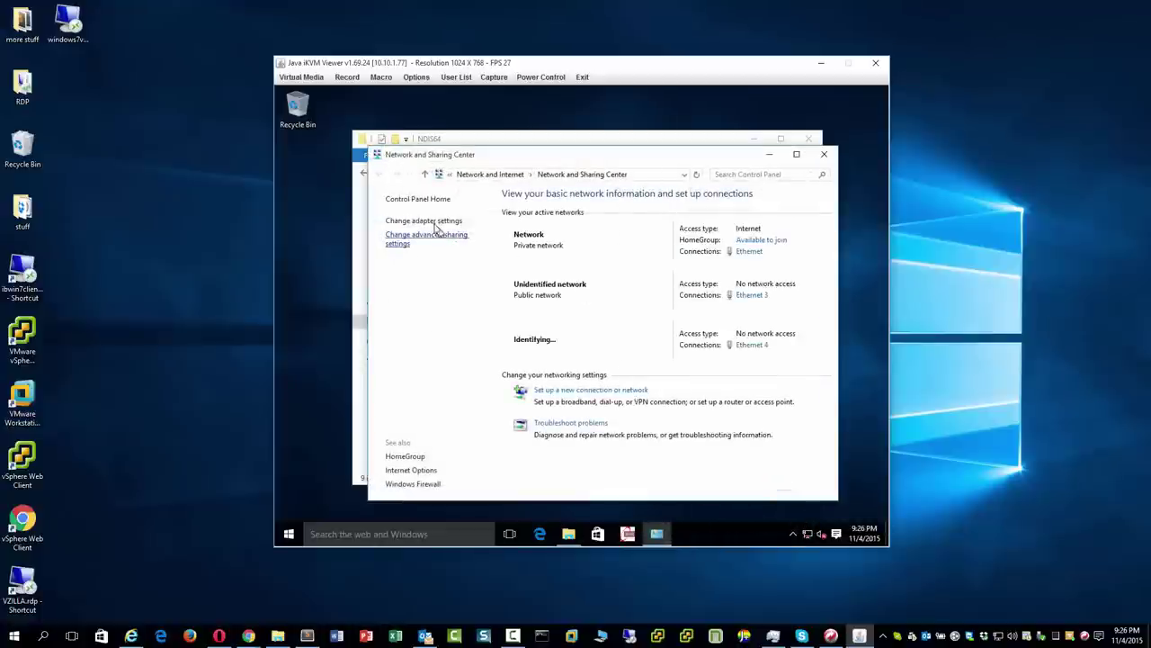
pyautogui.click(432, 222)
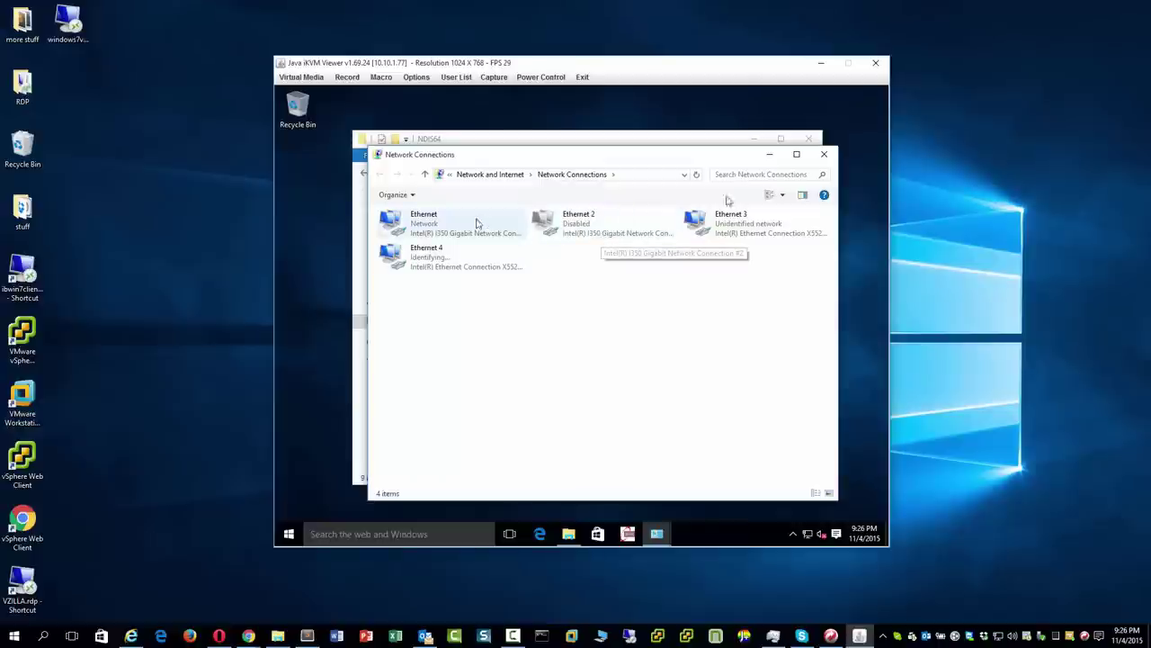
# Close the network connections, Network and Sharing Center, and NDIS64 folder windows.
pyautogui.click(824, 154)
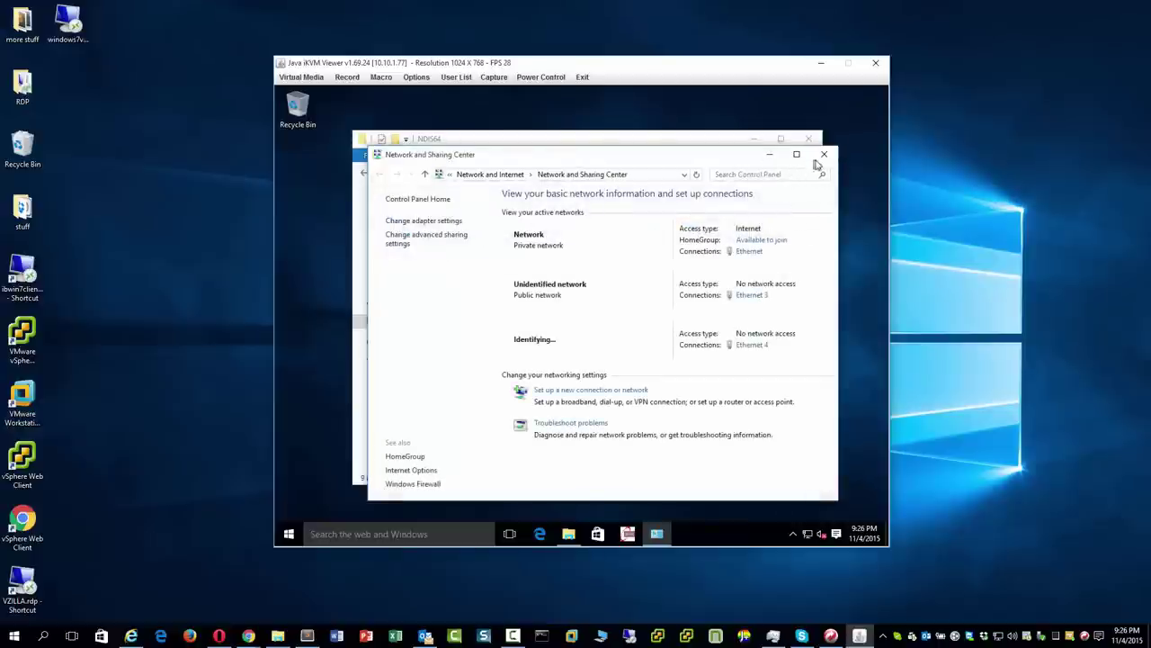
pyautogui.click(822, 157)
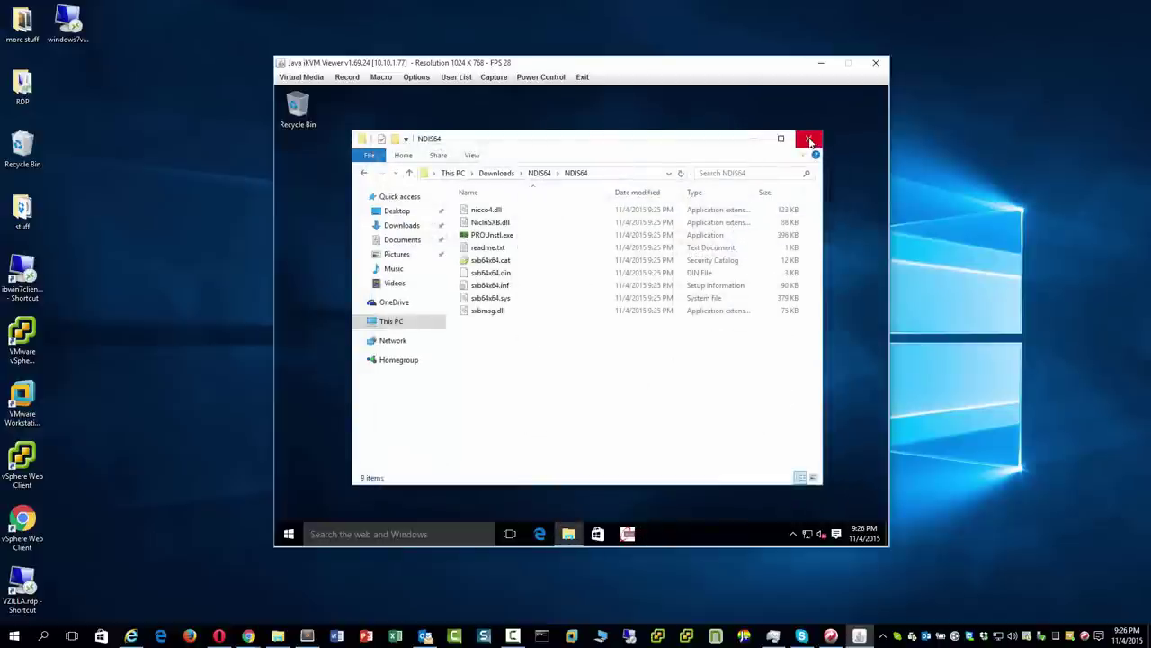
pyautogui.click(810, 140)
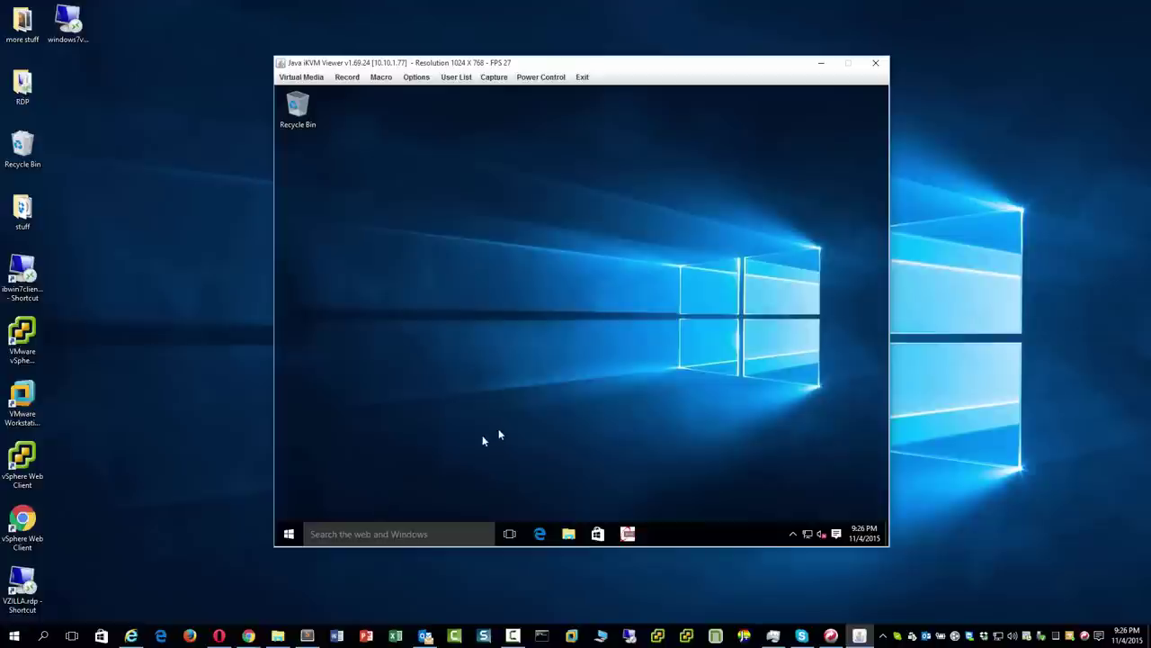
pyautogui.rightClick(289, 534)
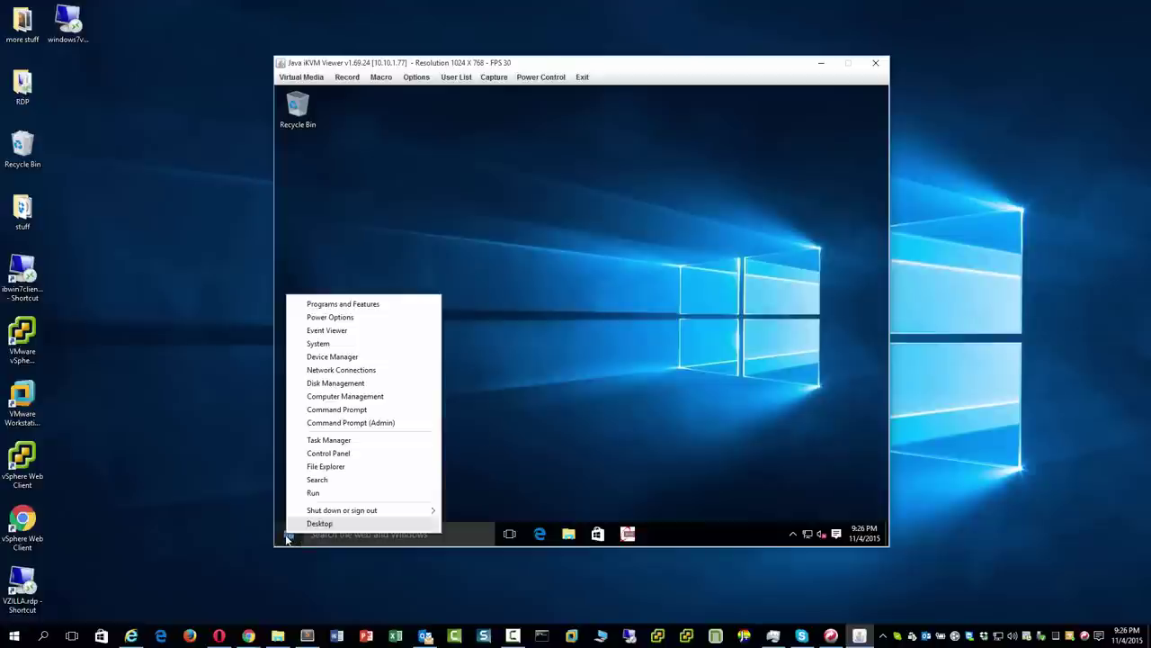
pyautogui.click(333, 356)
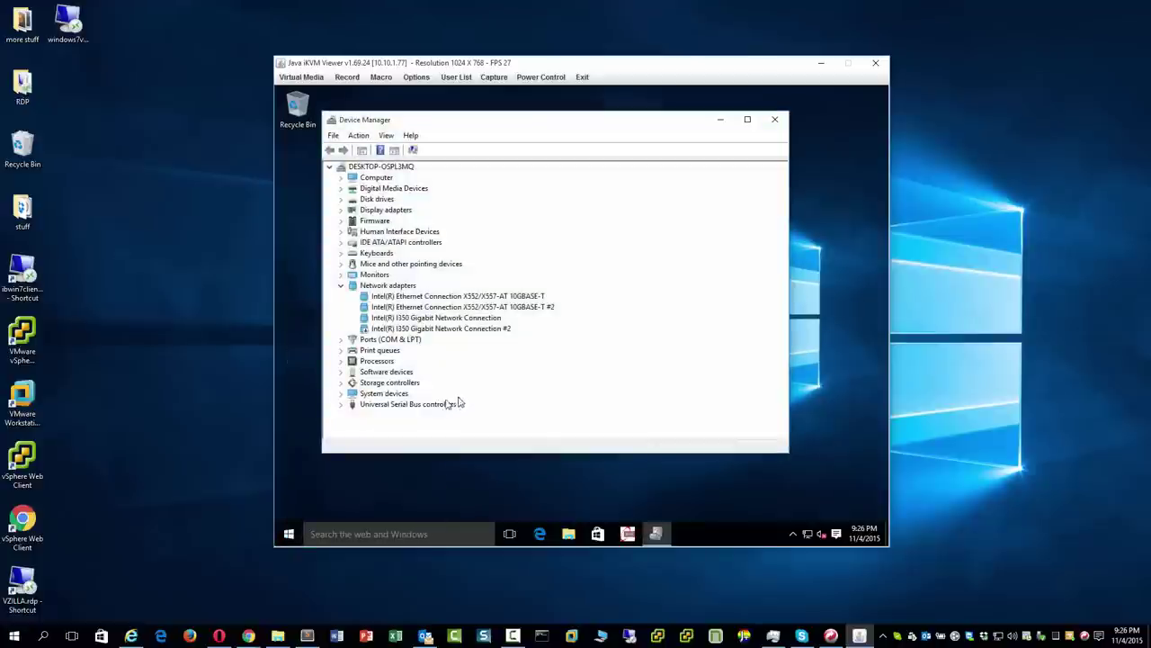
pyautogui.click(341, 382)
pyautogui.rightClick(471, 404)
pyautogui.click(513, 460)
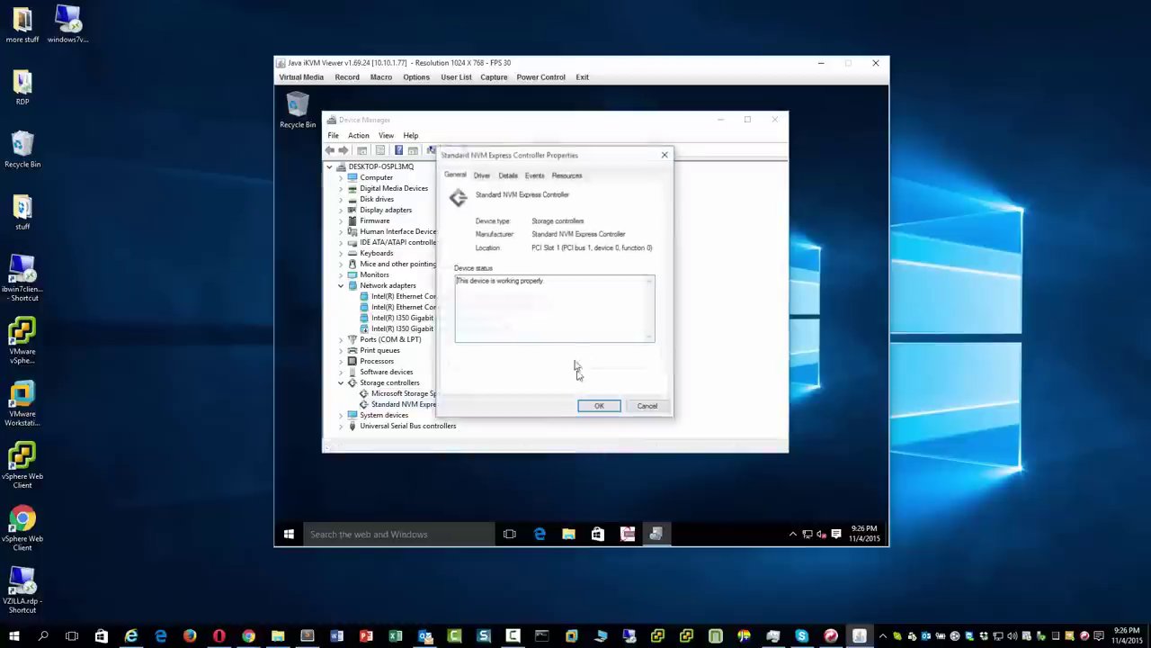
pyautogui.click(482, 175)
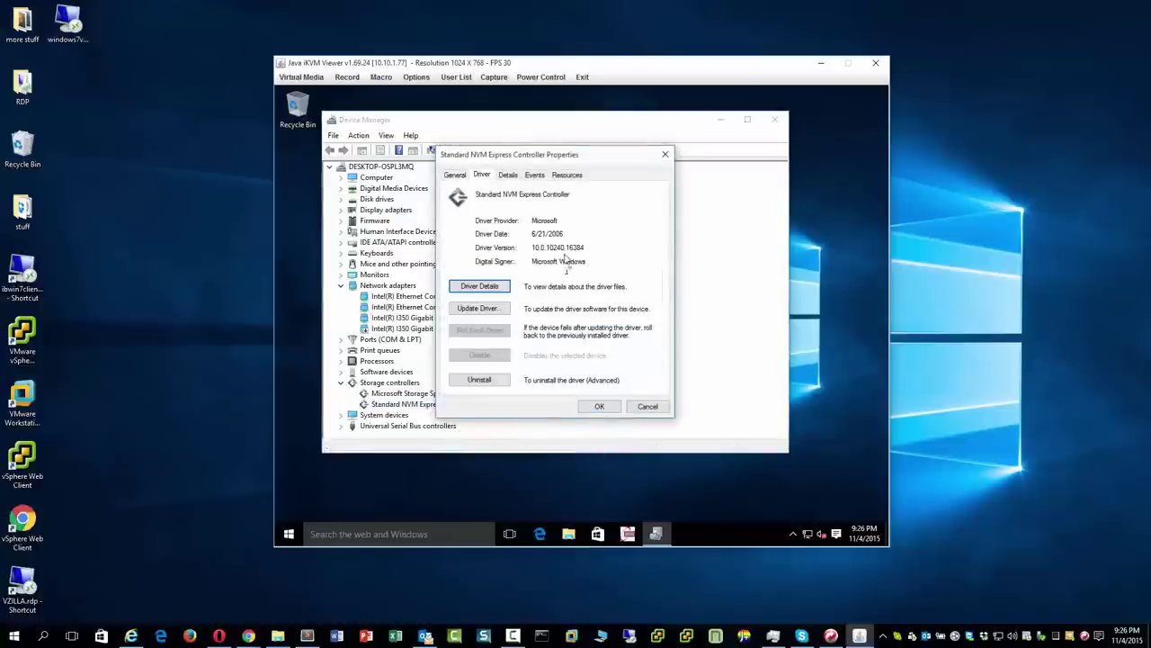
pyautogui.click(500, 311)
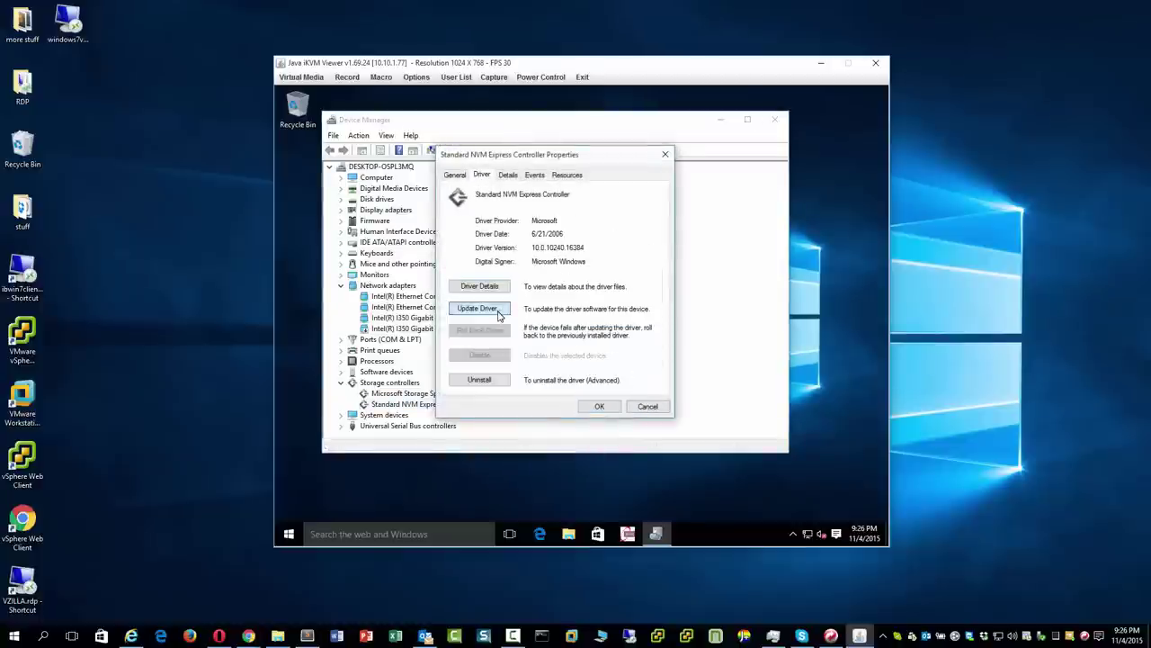
pyautogui.click(550, 270)
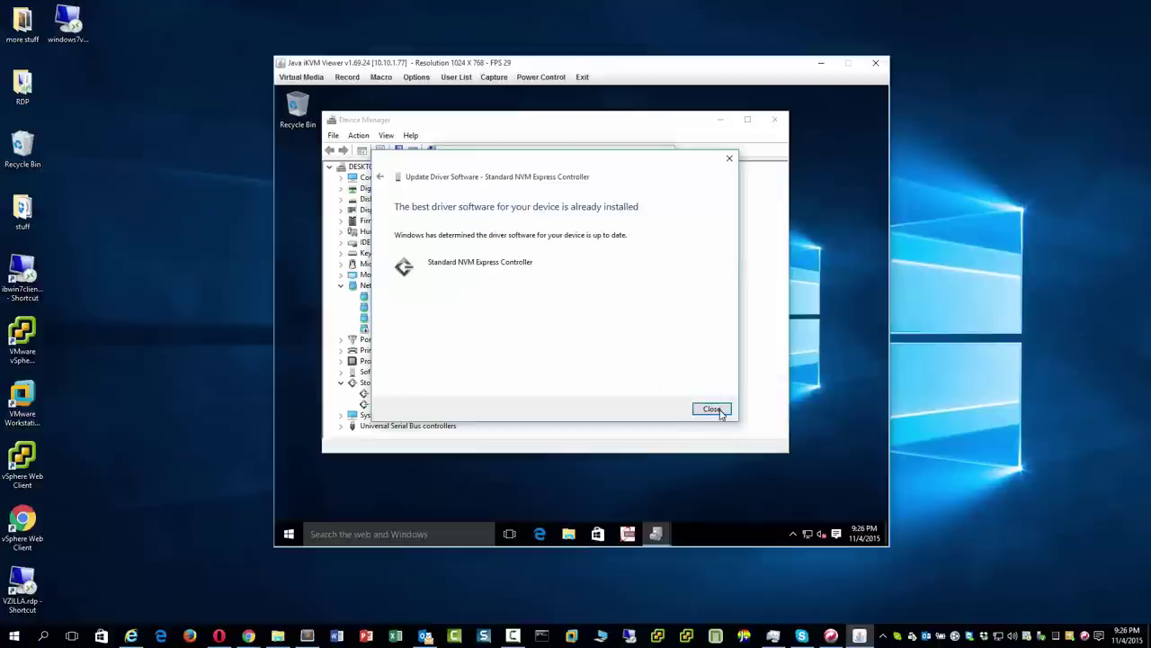
pyautogui.click(711, 409)
pyautogui.click(598, 405)
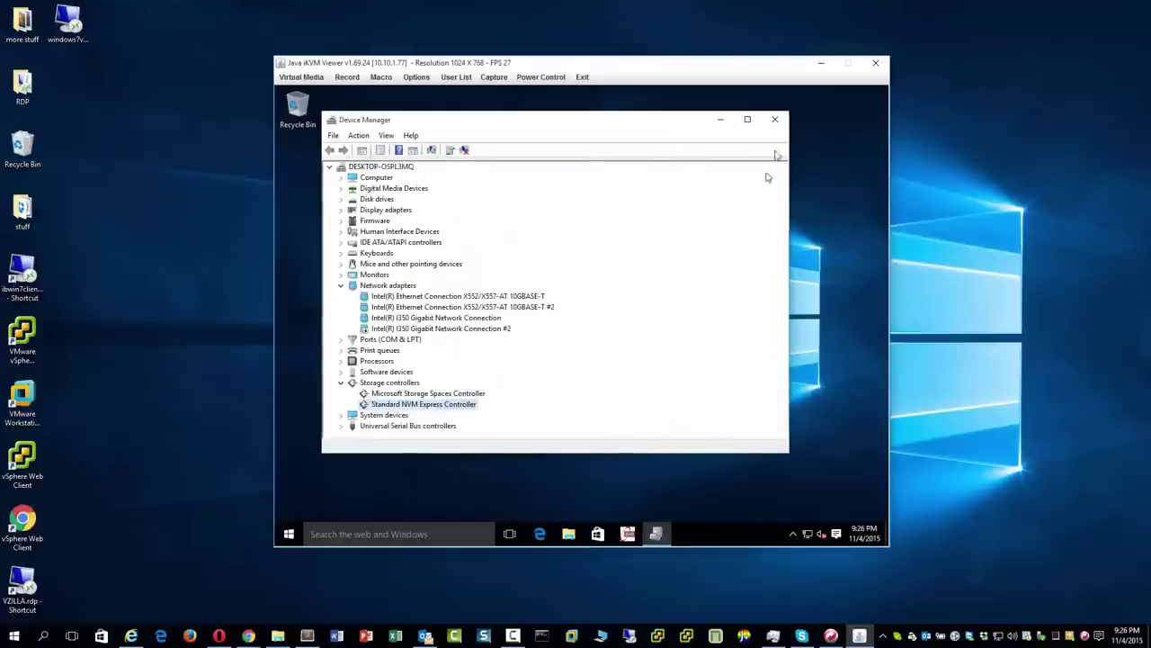
pyautogui.click(775, 119)
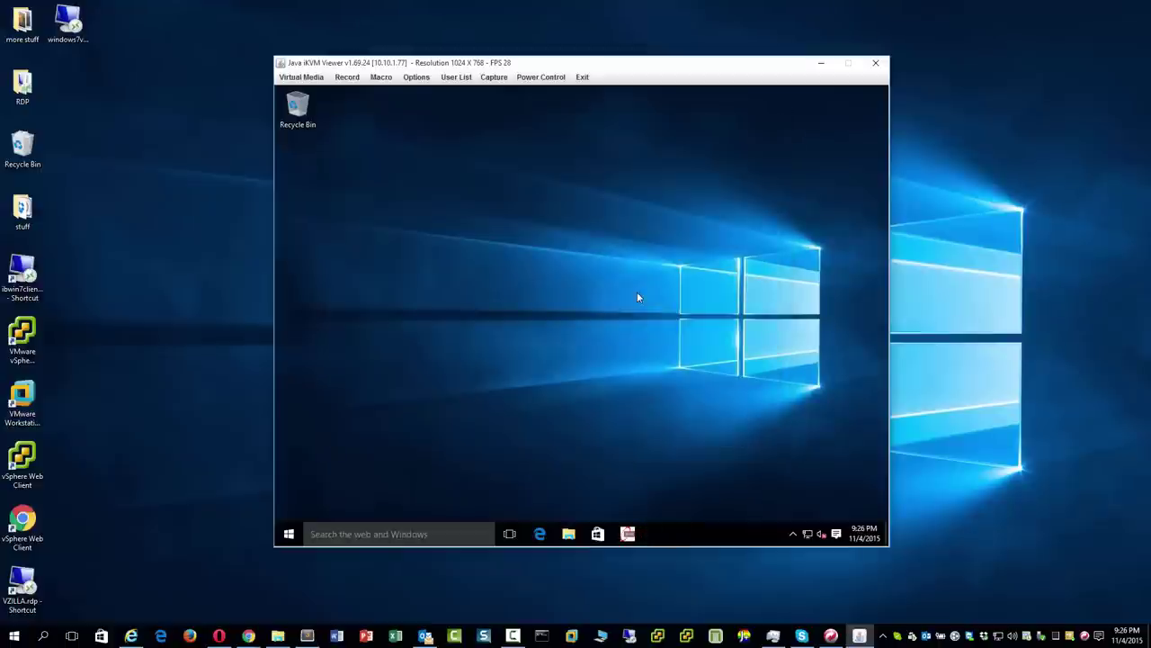
# Launch Edge, search for 'samsung nagician download', and select the query text.
pyautogui.click(540, 533)
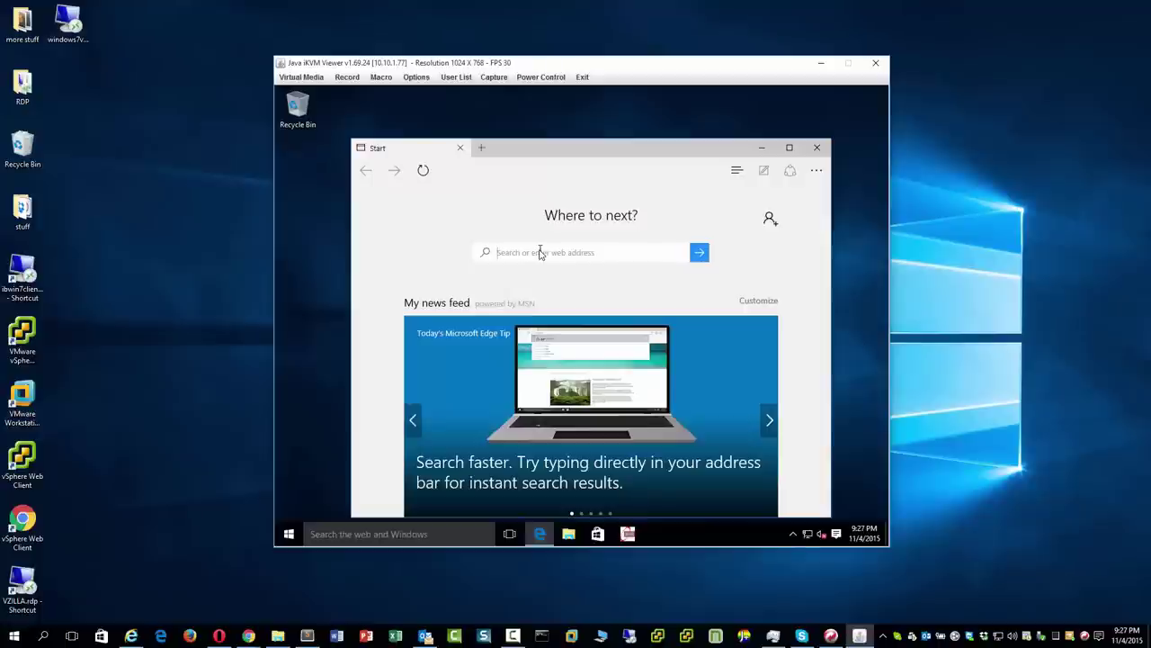
pyautogui.write('samsung')
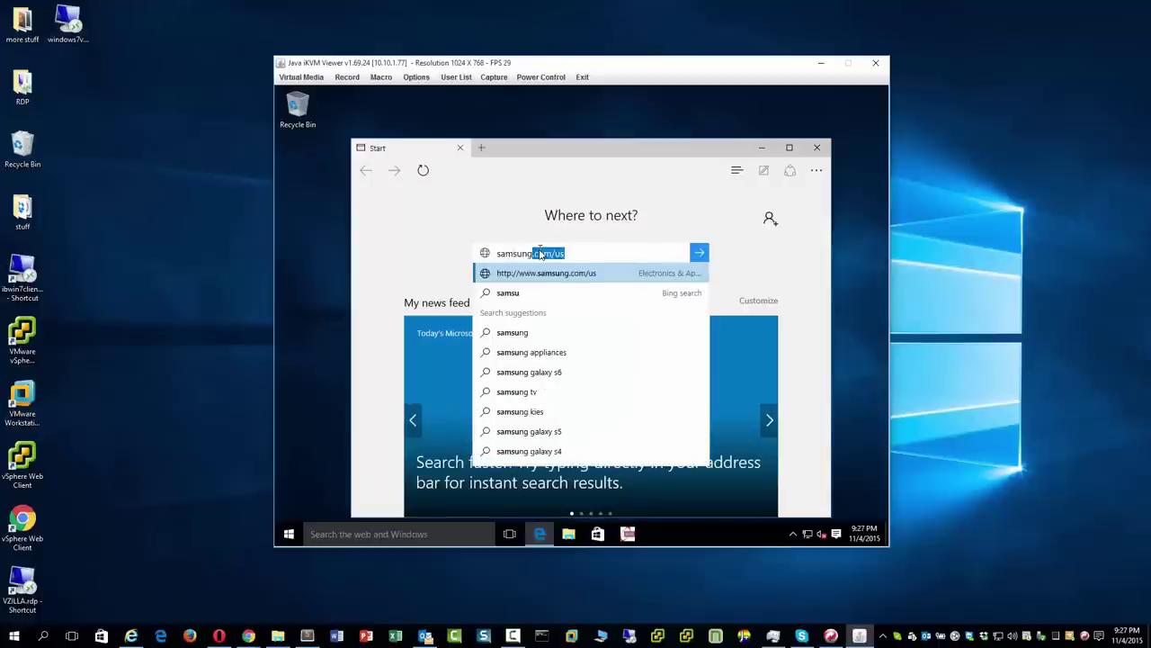
pyautogui.write(' nagician download')
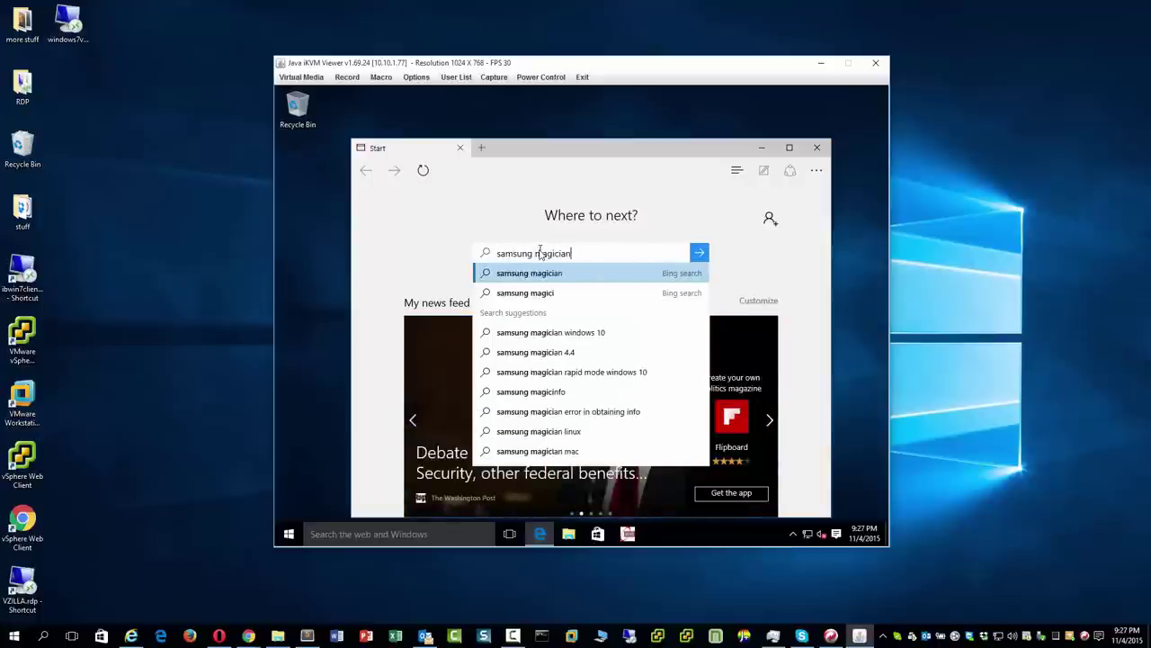
pyautogui.press('Return')
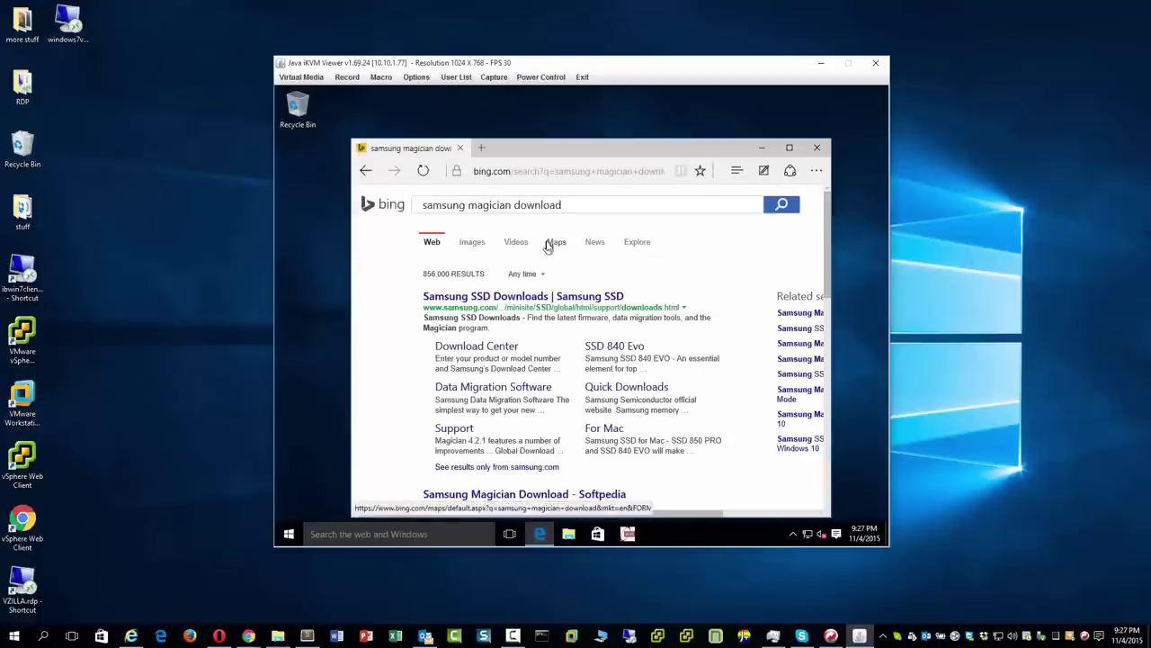
pyautogui.click(533, 205)
pyautogui.hotkey('ctrl', 'c')
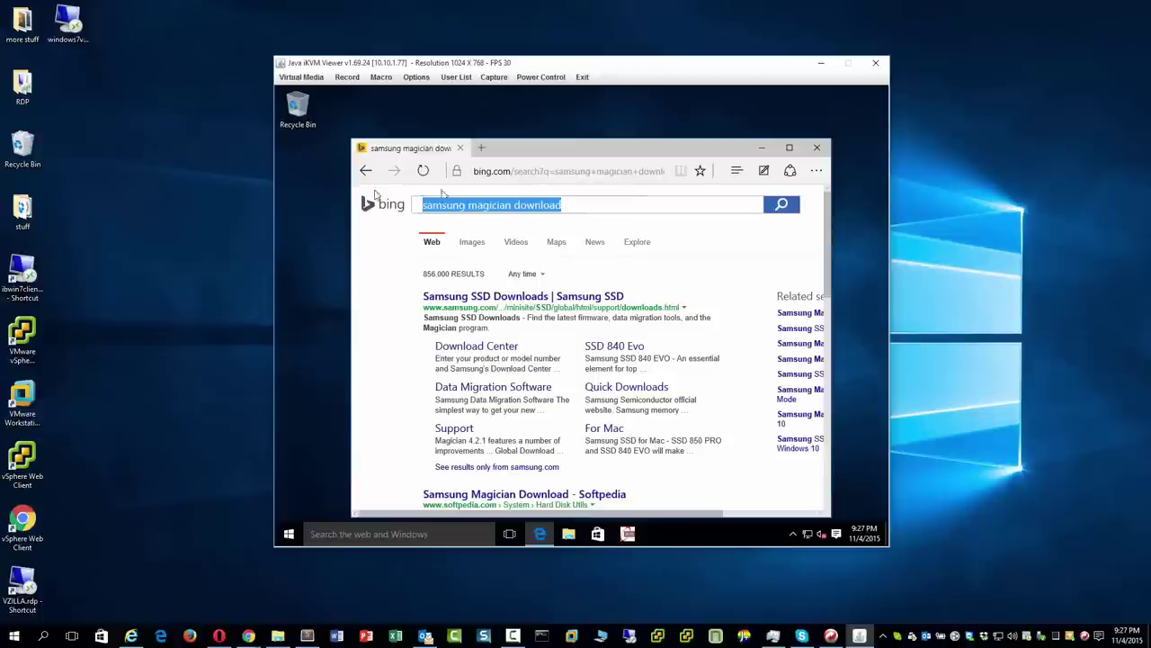
# Go to google.com and paste the samsung magician download query into Google search.
pyautogui.click(537, 172)
pyautogui.write('google.com')
pyautogui.press('Return')
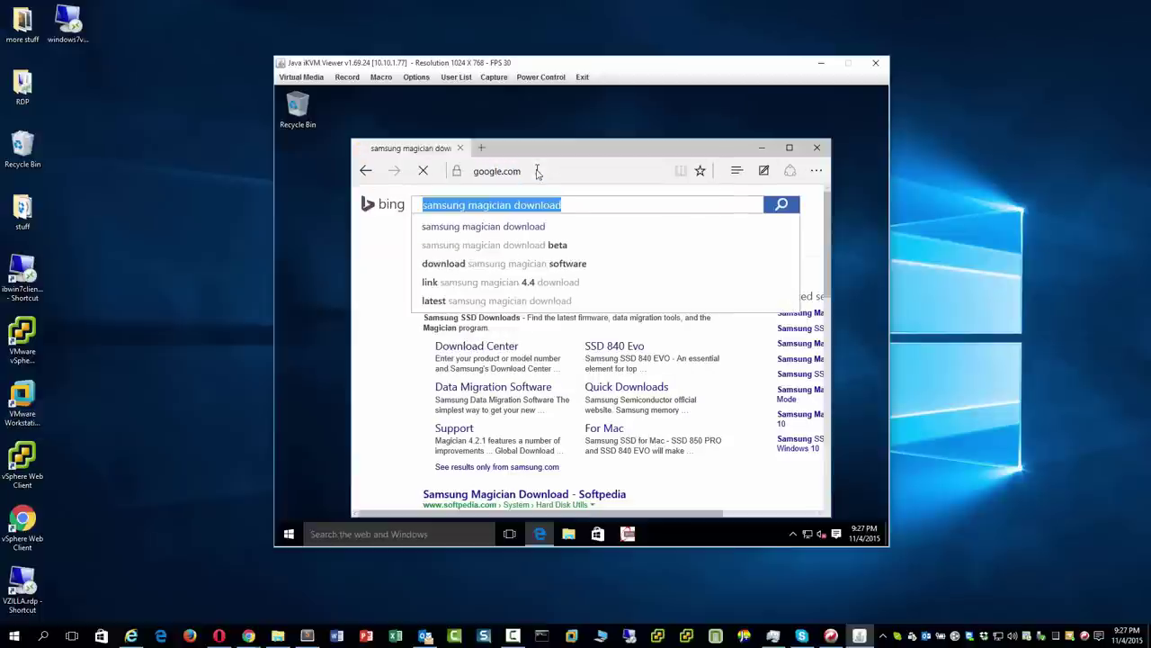
pyautogui.click(565, 387)
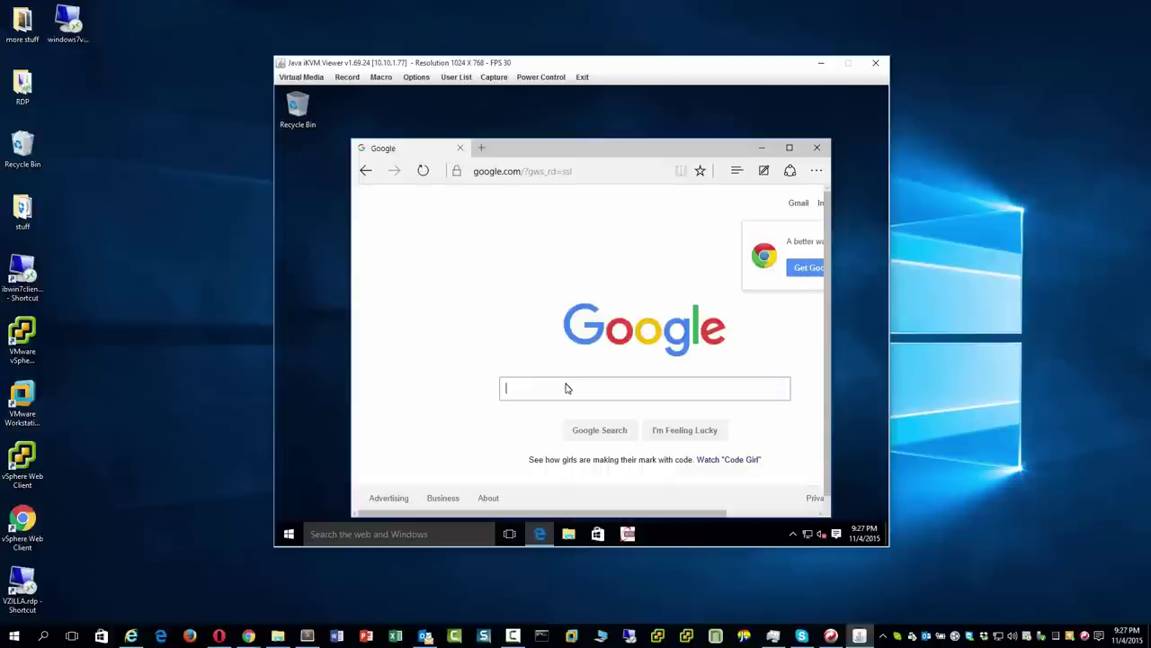
pyautogui.hotkey('ctrl', 'v')
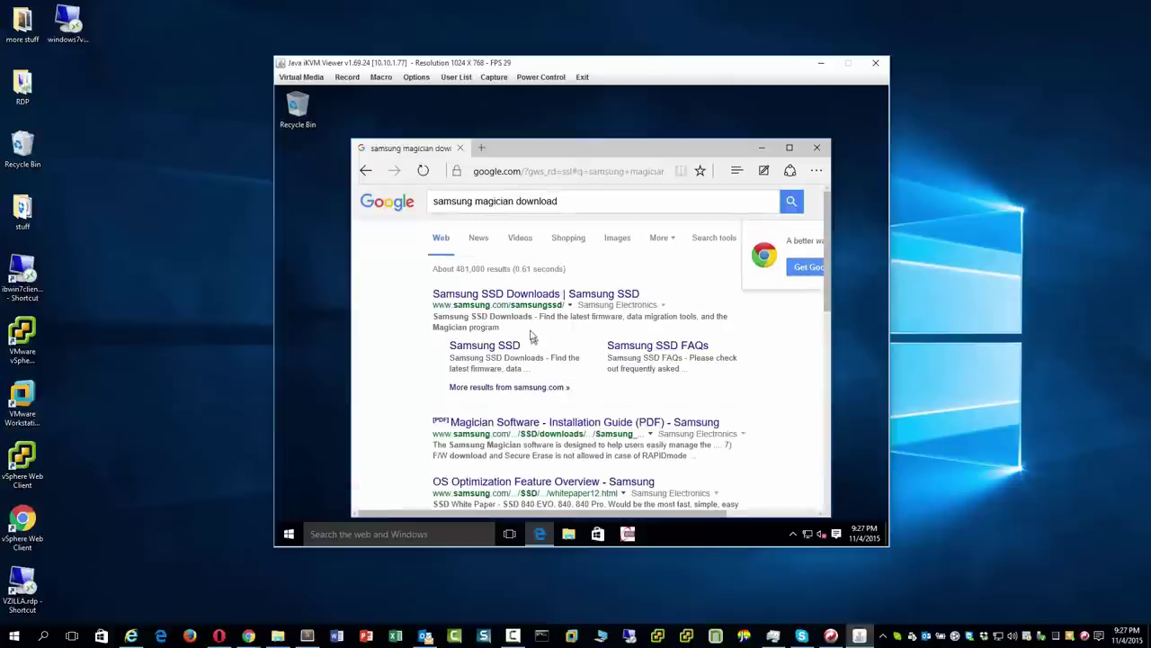
# Open the Samsung SSD Downloads result, then maximize and minimize Edge.
pyautogui.click(529, 295)
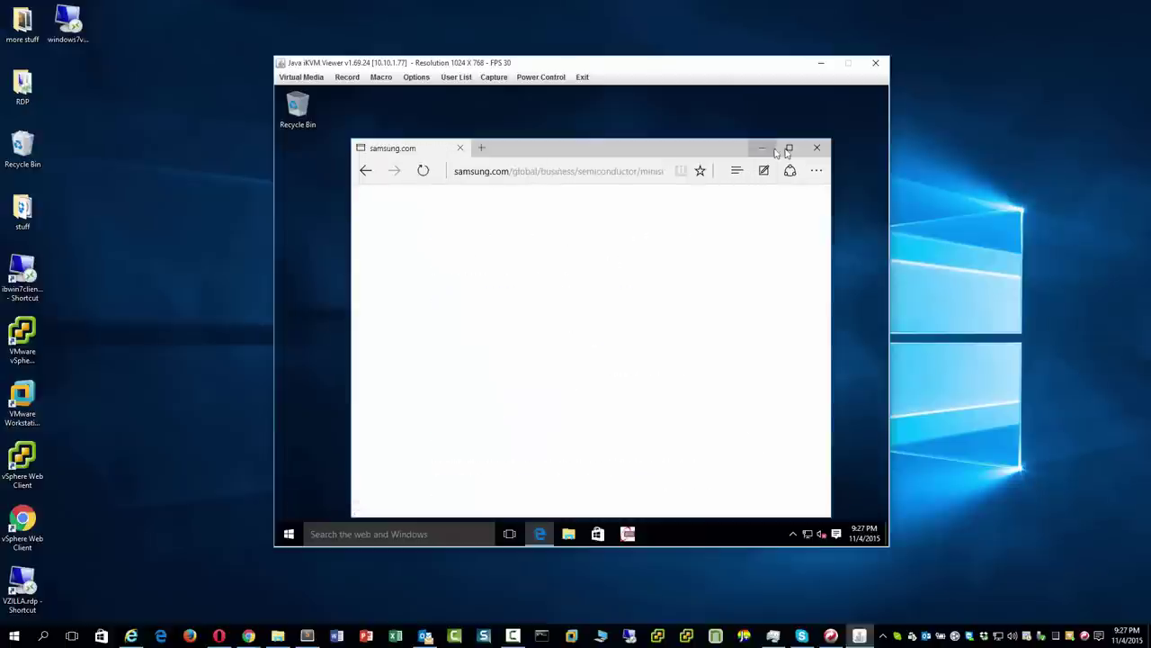
pyautogui.click(789, 147)
pyautogui.click(819, 91)
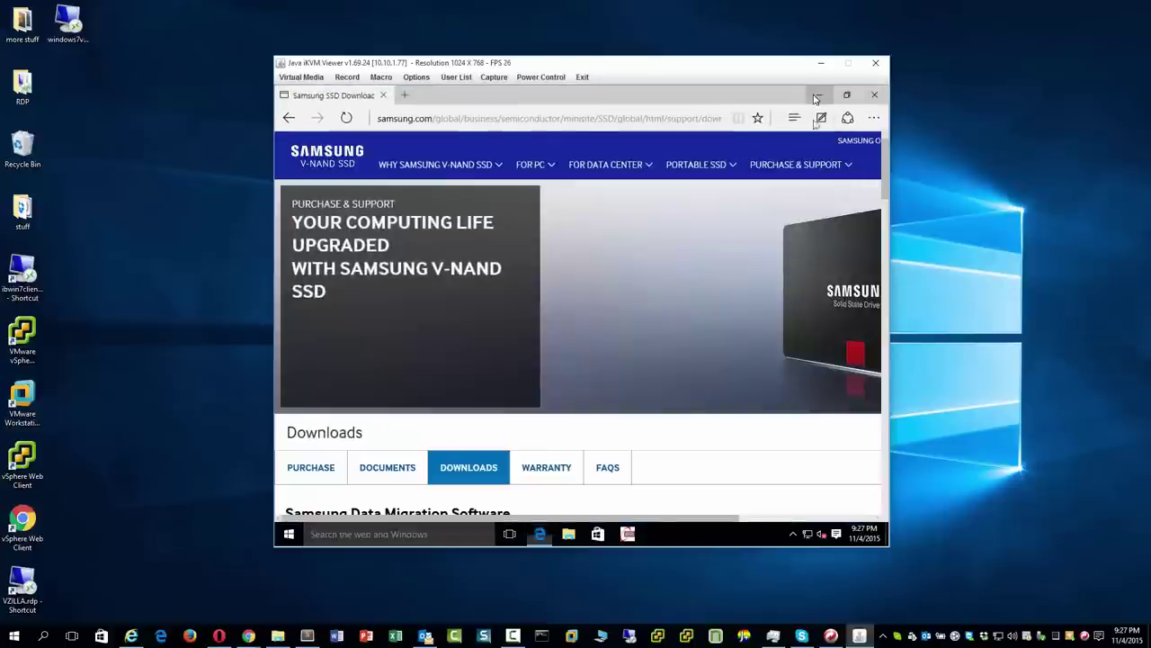
pyautogui.click(425, 534)
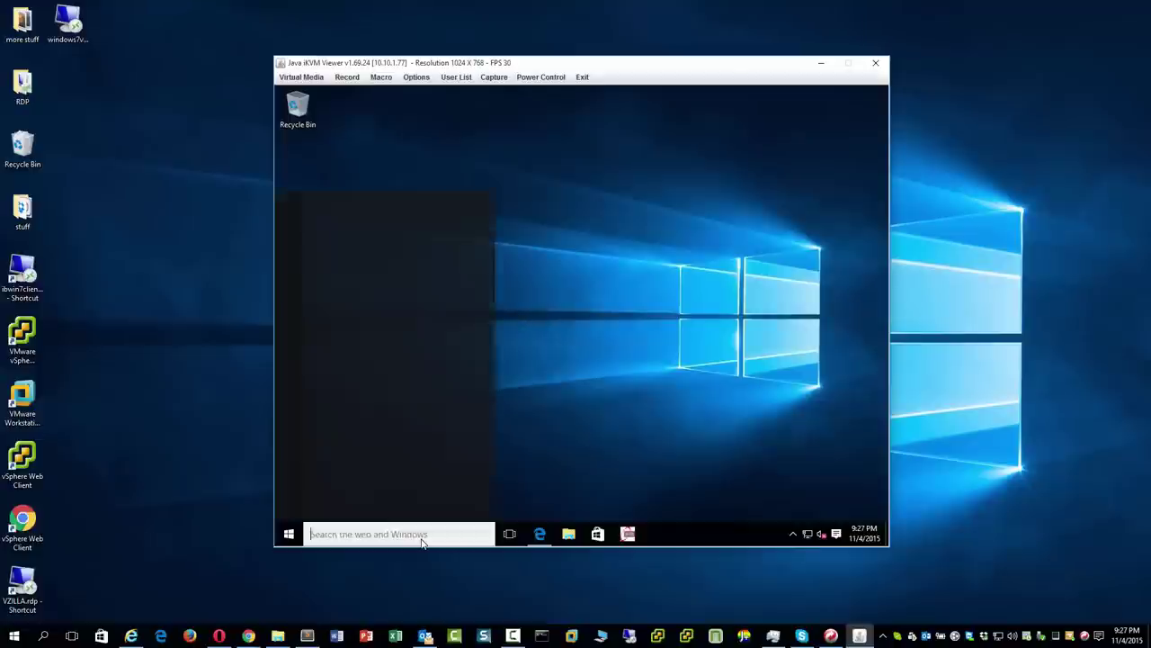
# Open Command Prompt on the server and run ipconfig to show its IP address.
pyautogui.write('ip')
pyautogui.press('BackSpace')
pyautogui.press('BackSpace')
pyautogui.write('cmd')
pyautogui.press('Return')
pyautogui.write('ipconfig')
pyautogui.press('Return')
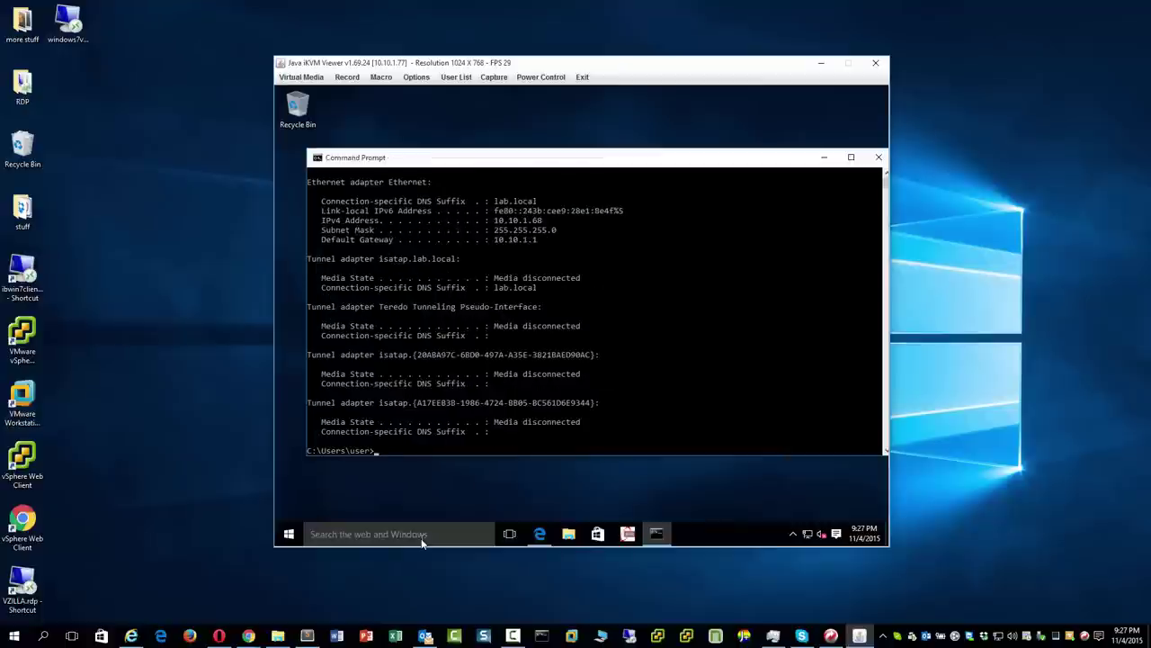
# Connect via mstsc to 10.10.1.68, accept the certificate, and make the session full screen.
pyautogui.press('super')
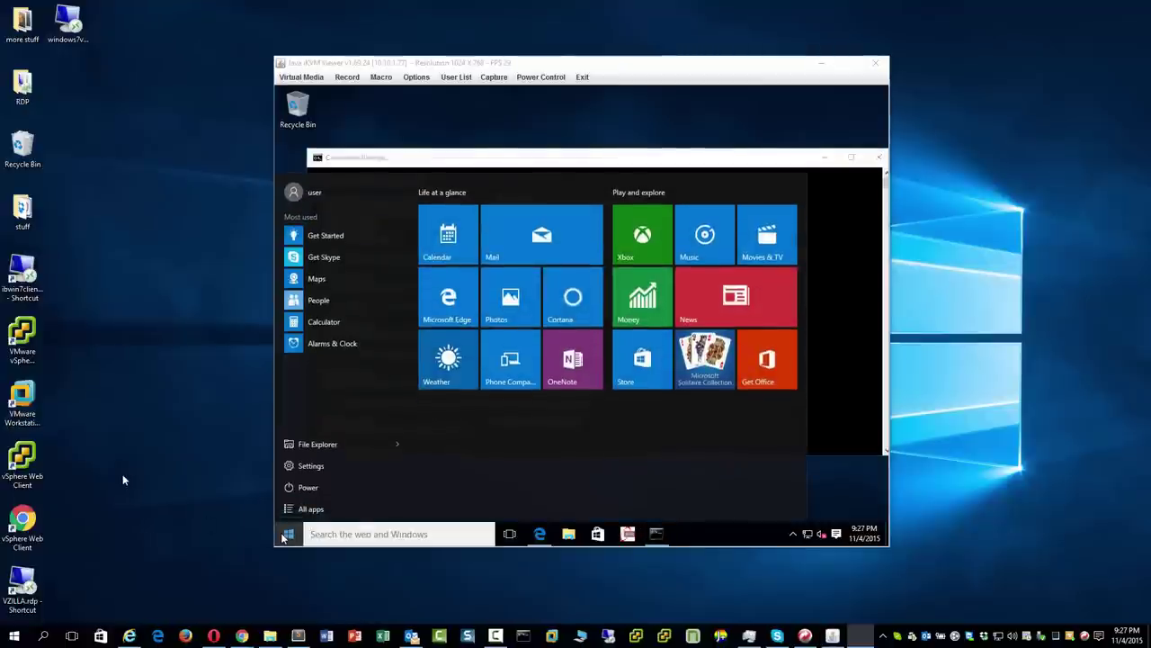
pyautogui.press('super+r')
pyautogui.write('mstsc')
pyautogui.press('Return')
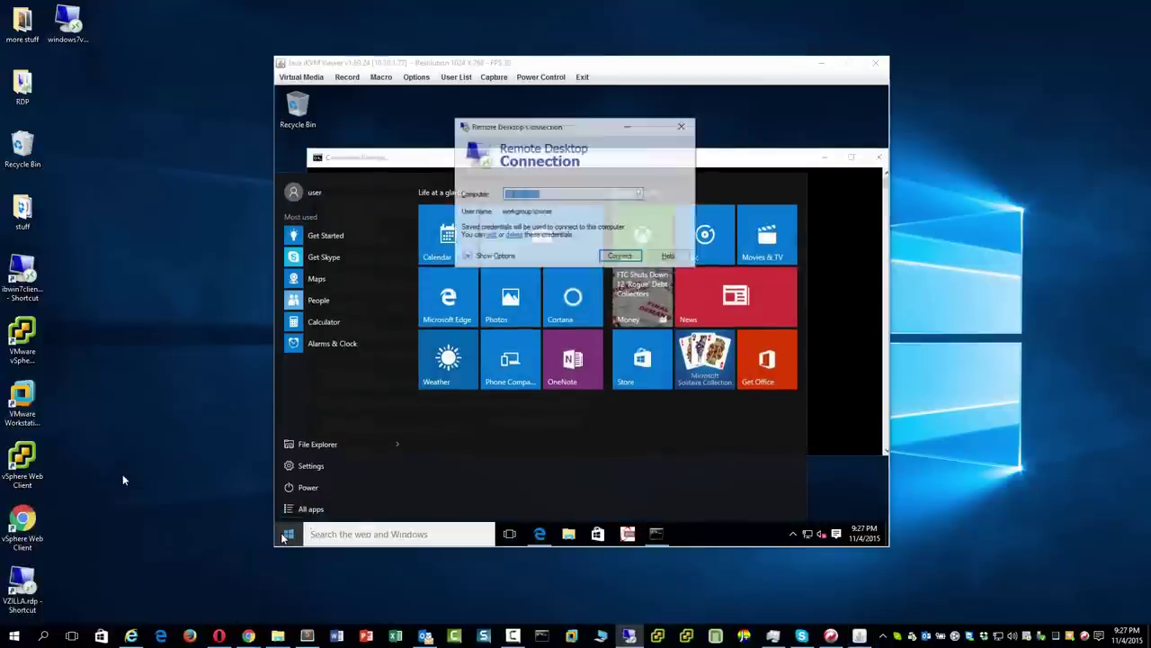
pyautogui.write('.10.1.100')
pyautogui.press('Return')
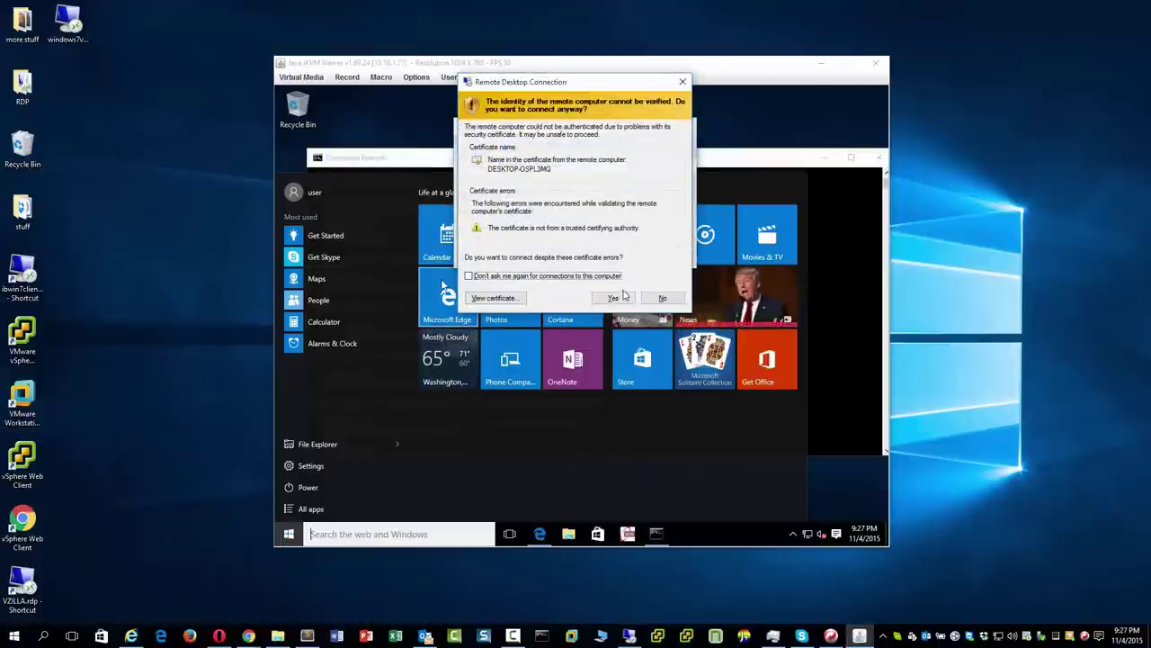
pyautogui.click(614, 298)
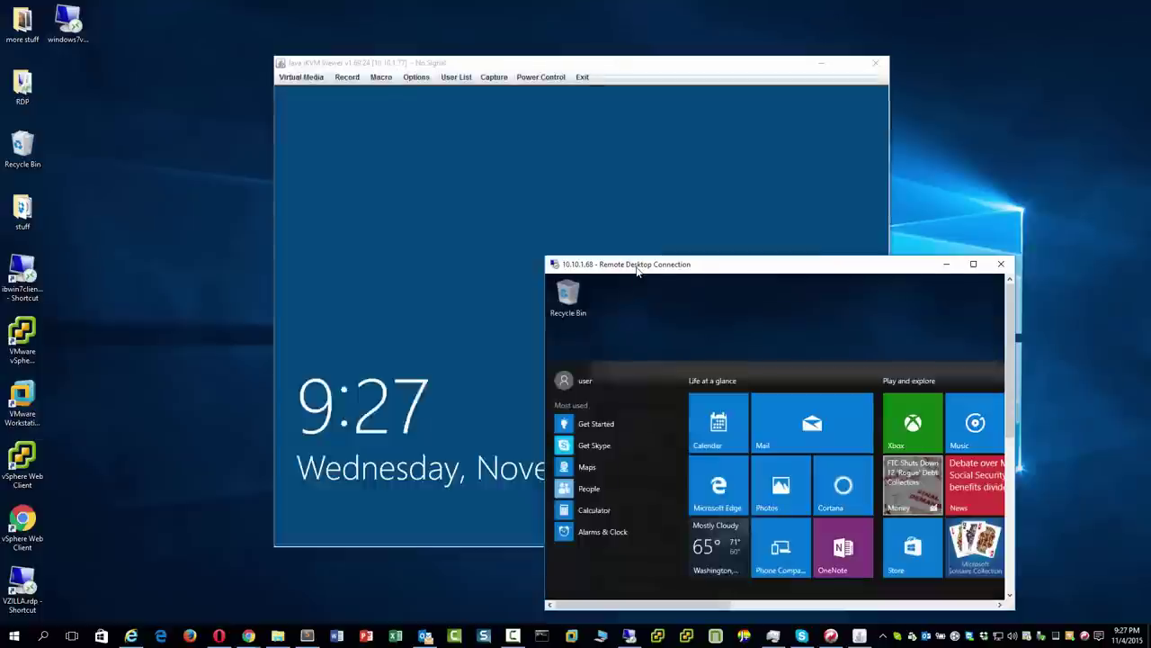
pyautogui.doubleClick(636, 270)
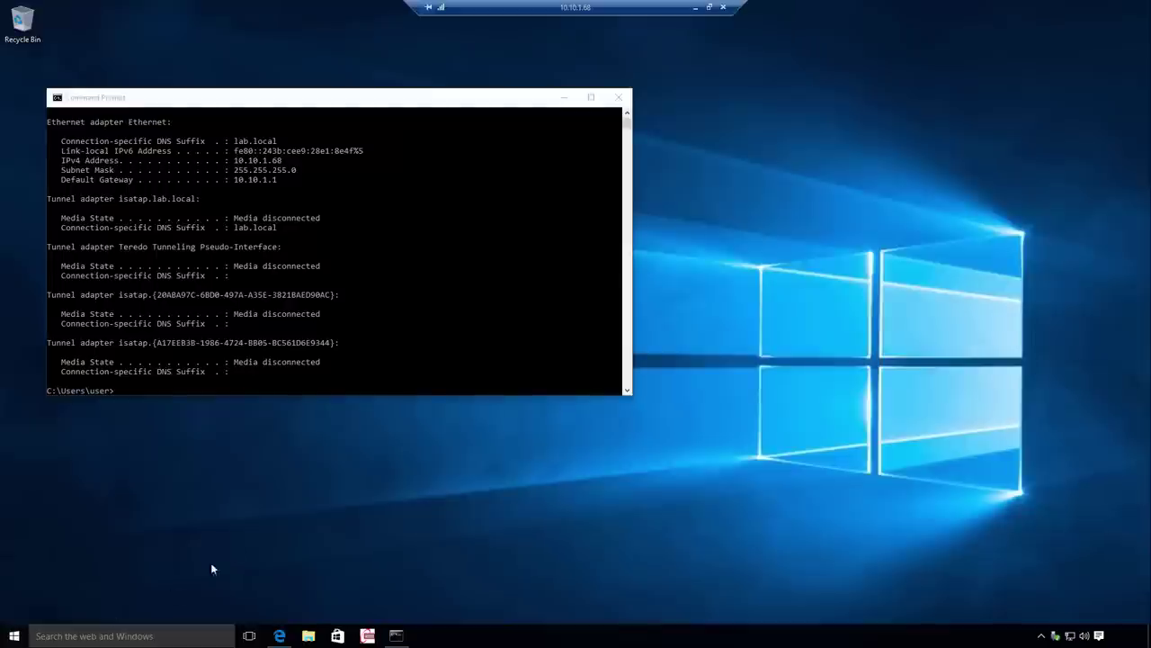
# Untick 'Users must enter a user name and password' in netplwiz and confirm with the account password.
pyautogui.click(618, 97)
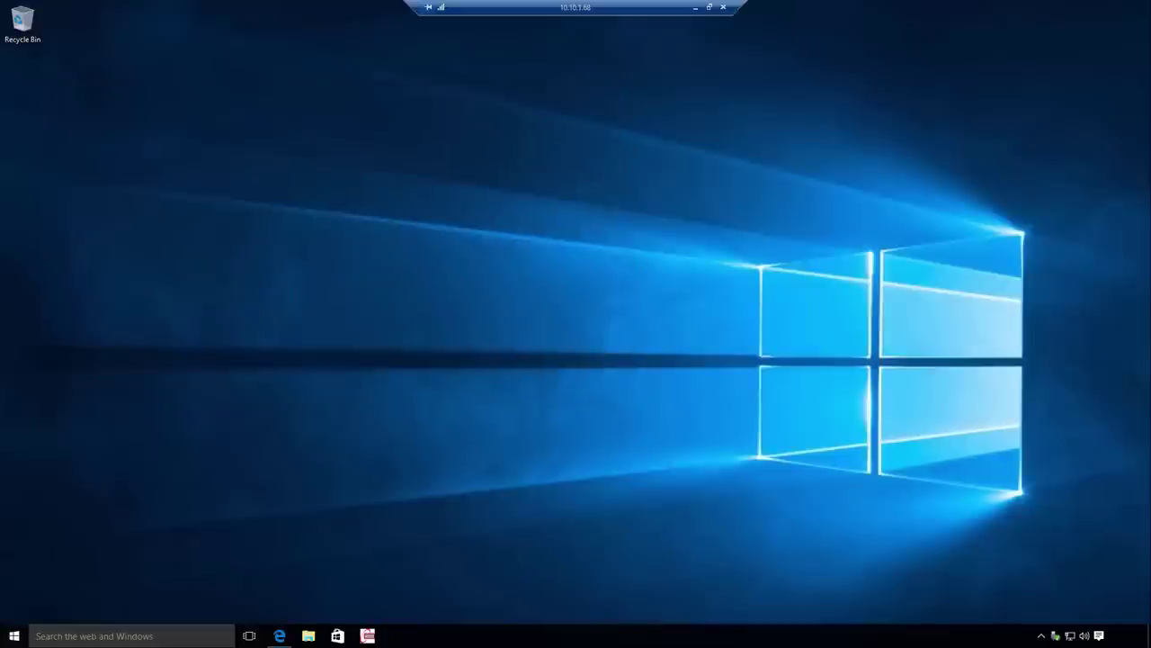
pyautogui.click(15, 636)
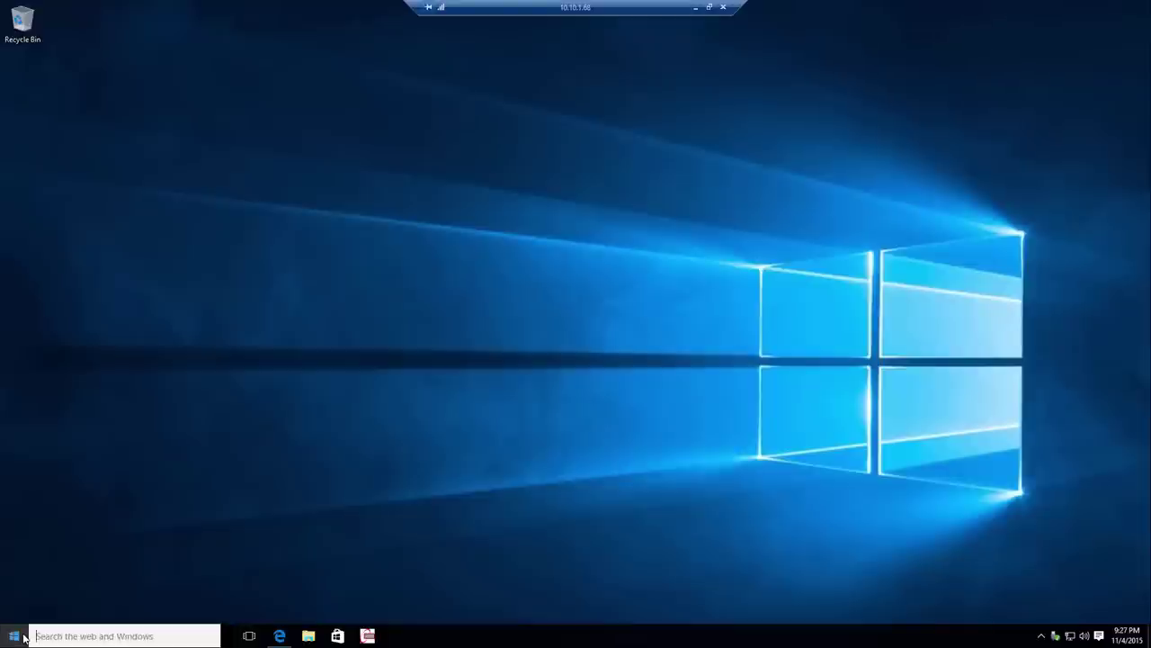
pyautogui.write('netplwiw')
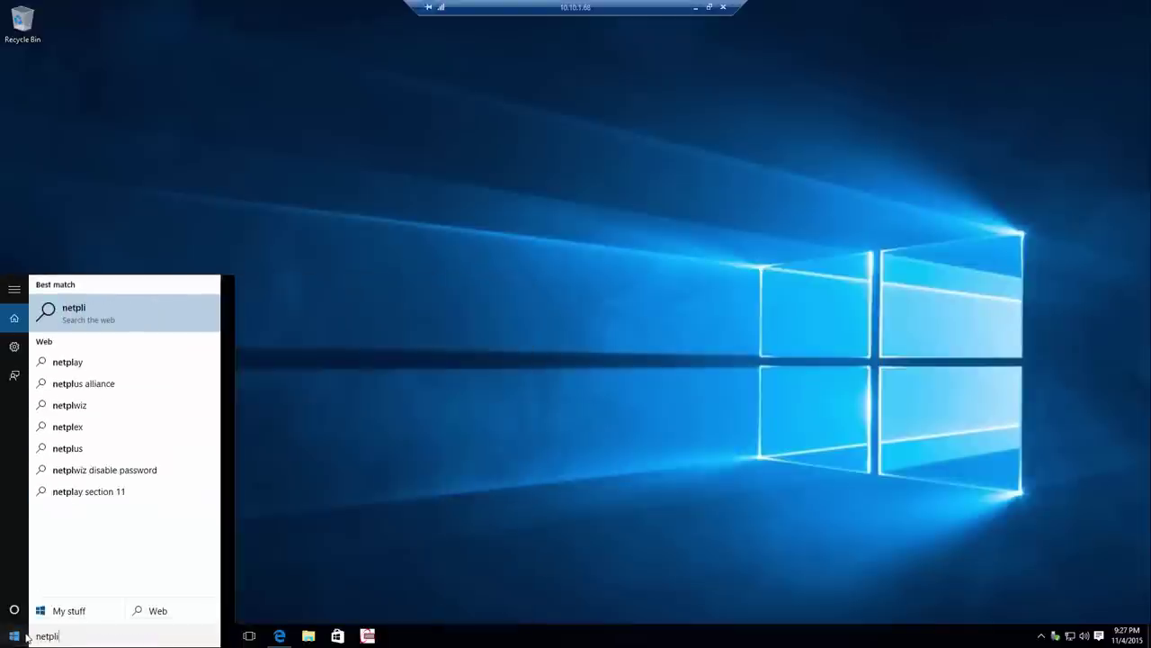
pyautogui.write('z.e')
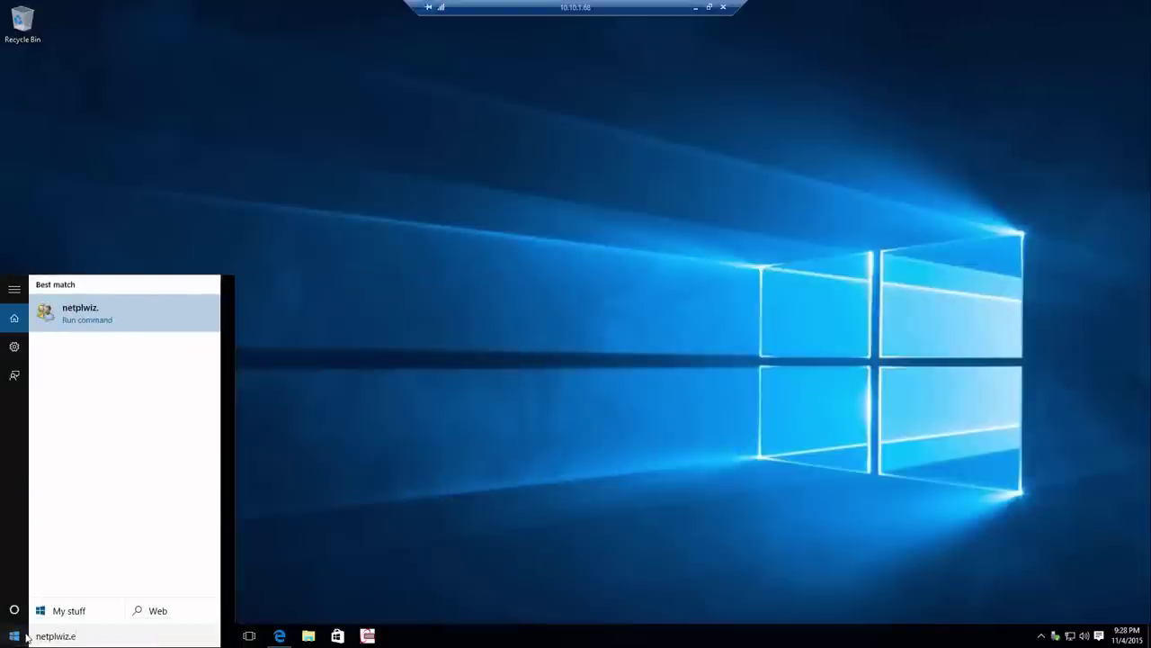
pyautogui.press('Return')
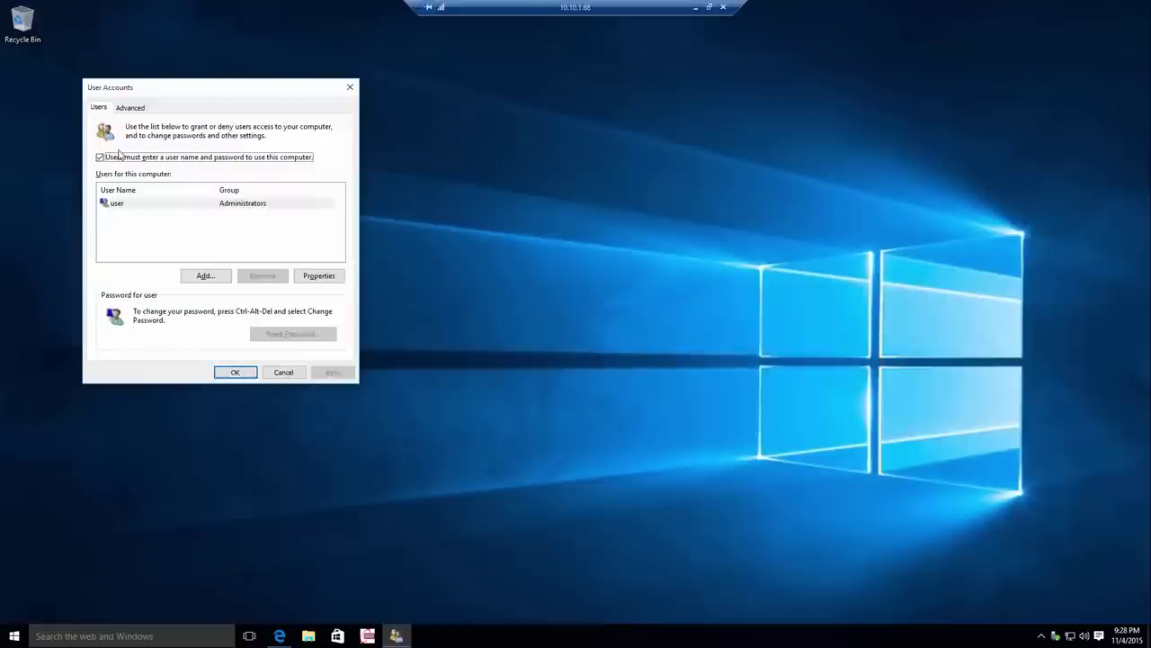
pyautogui.click(117, 159)
pyautogui.click(236, 372)
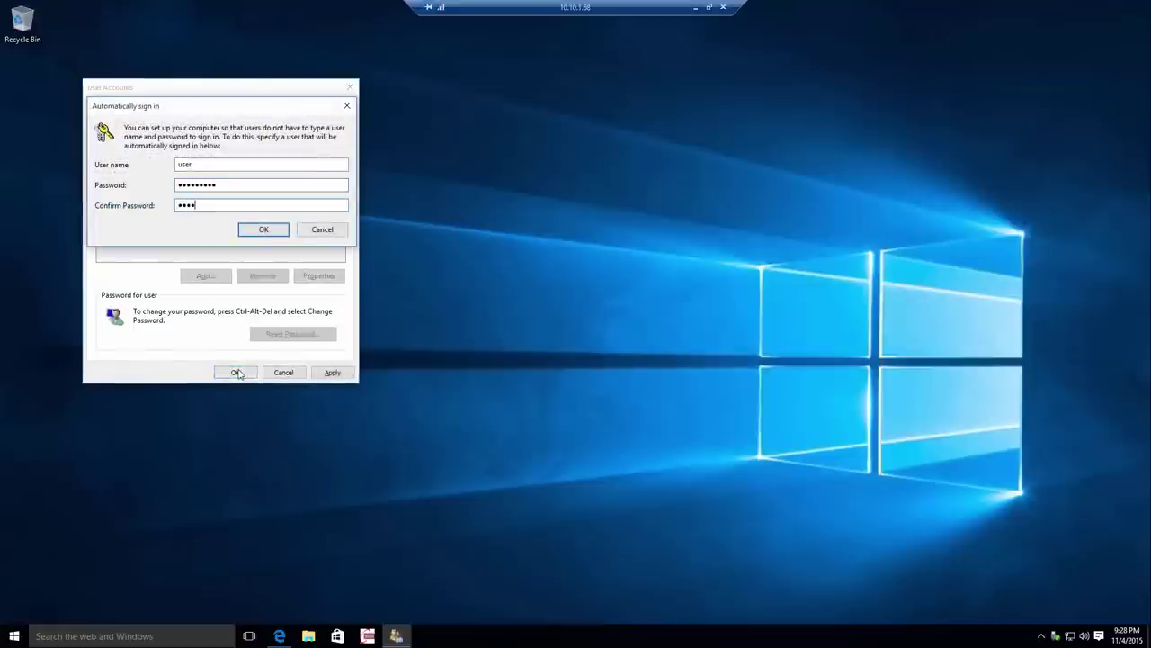
pyautogui.press('Return')
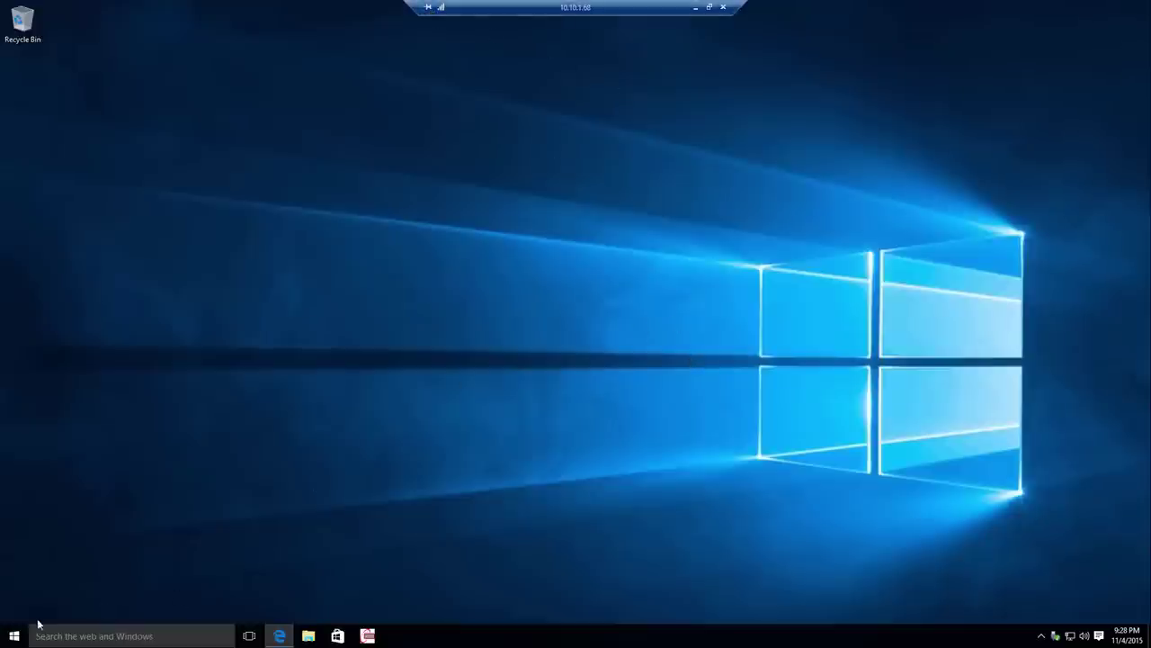
# Show Task Manager's full-details Performance tab with the Xeon D-1540 CPU and 128 GB memory, then minimize it.
pyautogui.click(14, 636)
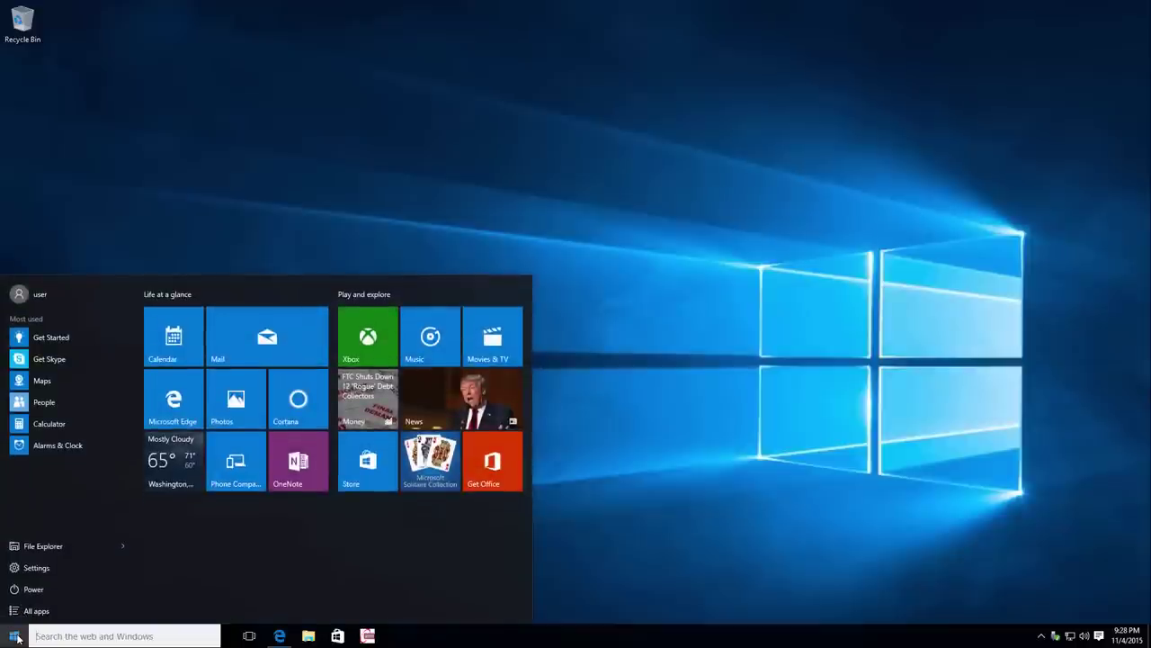
pyautogui.click(1023, 584)
pyautogui.rightClick(910, 636)
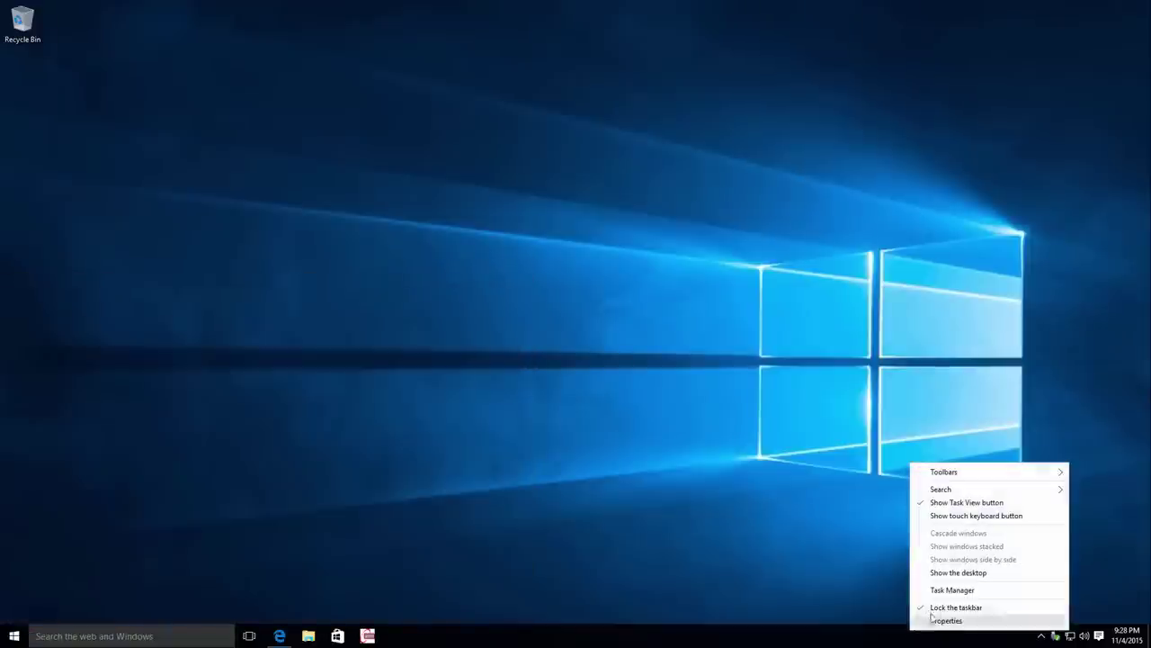
pyautogui.click(939, 589)
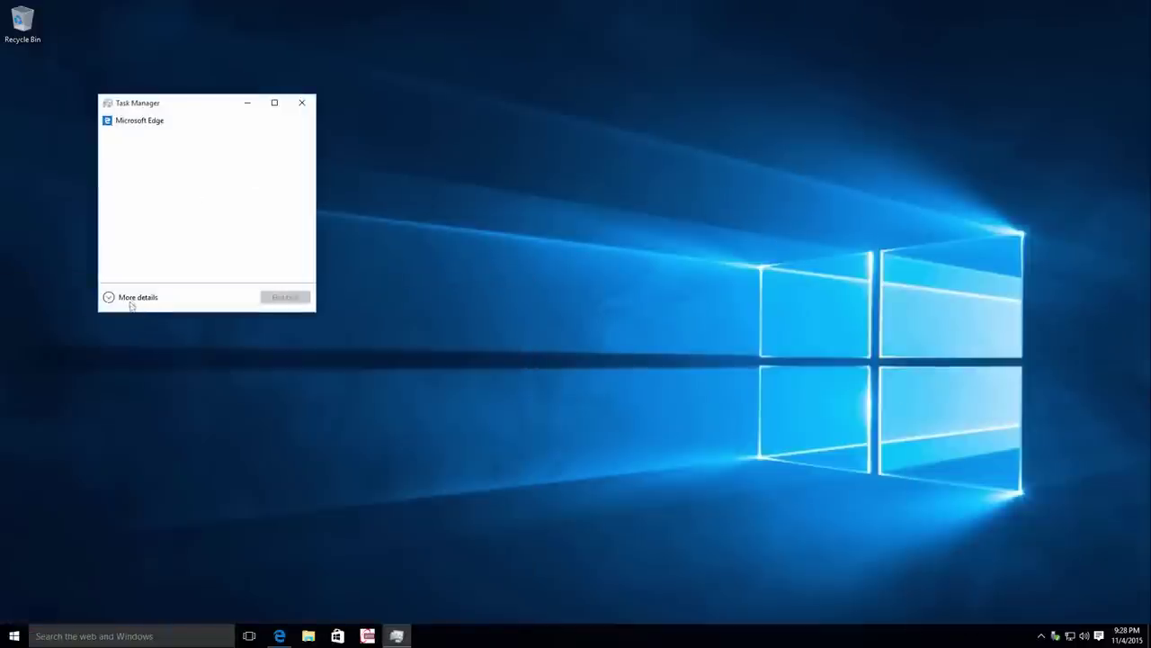
pyautogui.click(130, 301)
pyautogui.click(147, 132)
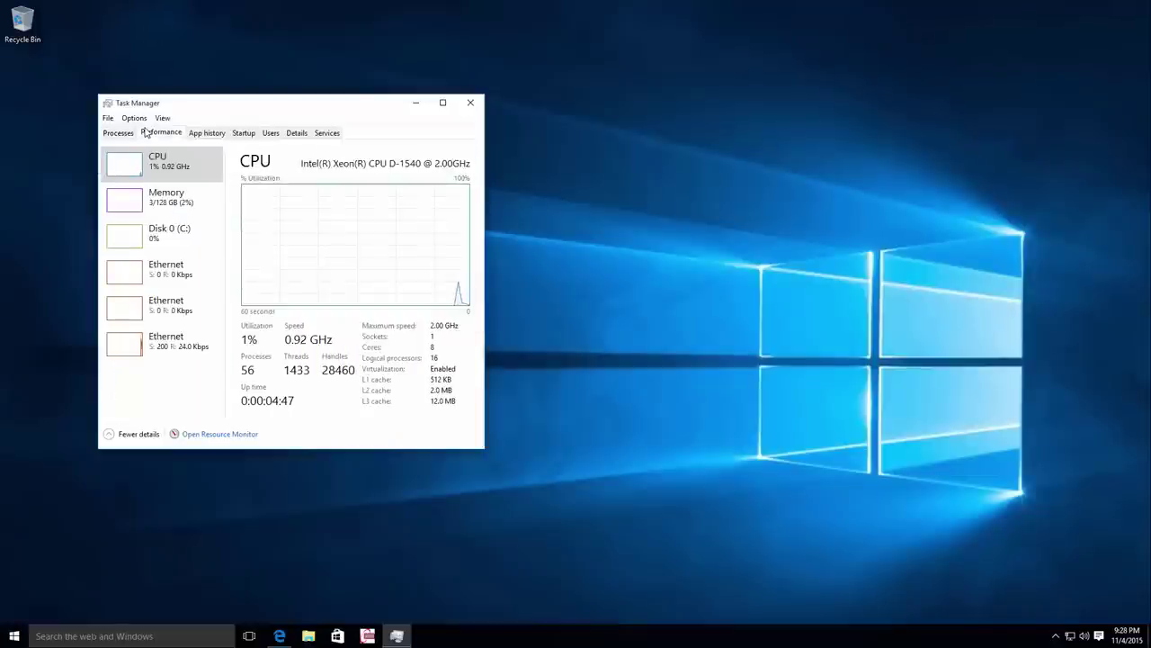
pyautogui.click(415, 103)
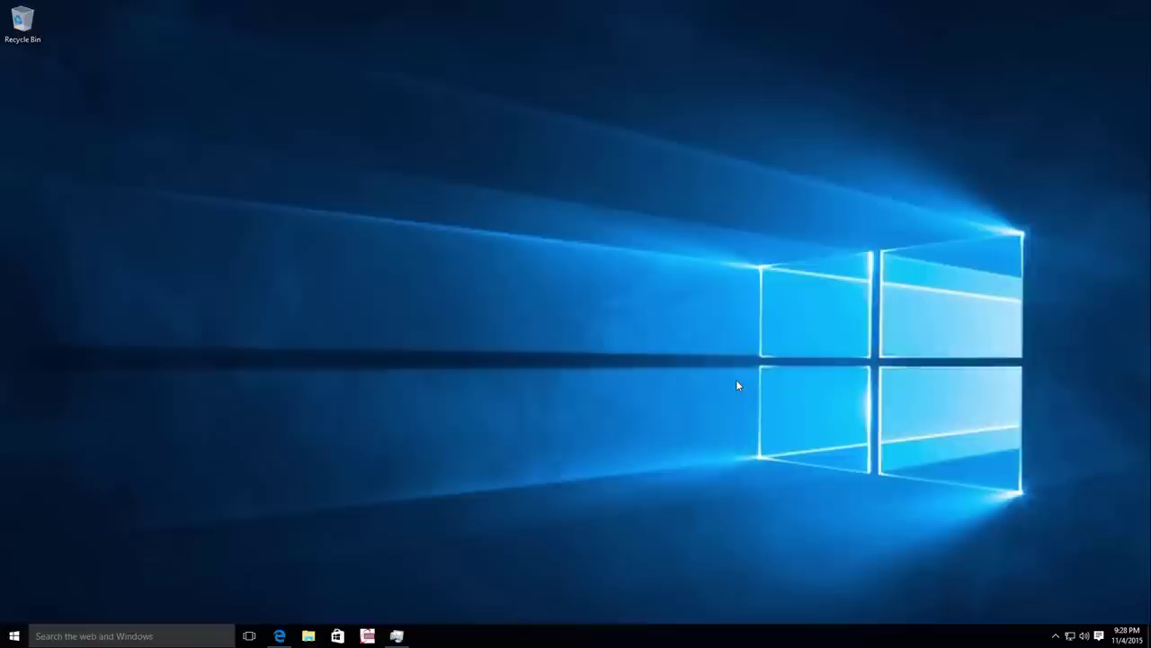
# In Edge, open the Samsung NVMe Driver Installation Guide (Eng) PDF from the downloads page.
pyautogui.click(279, 635)
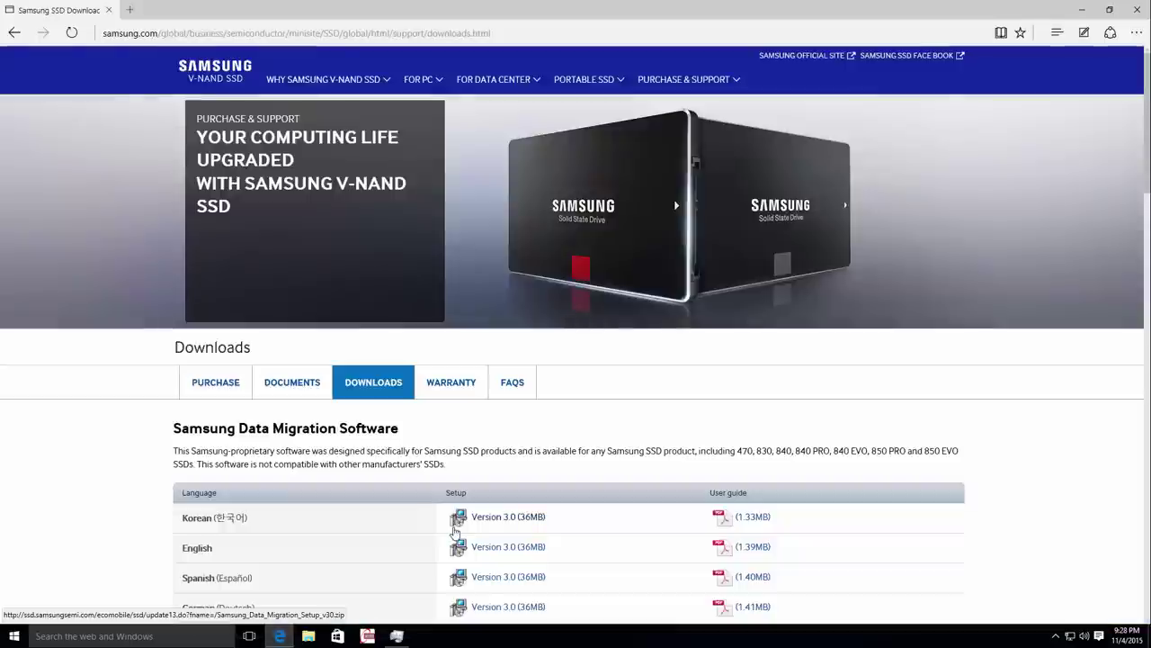
pyautogui.scroll(-2, 958, 450)
pyautogui.scroll(-7, 958, 450)
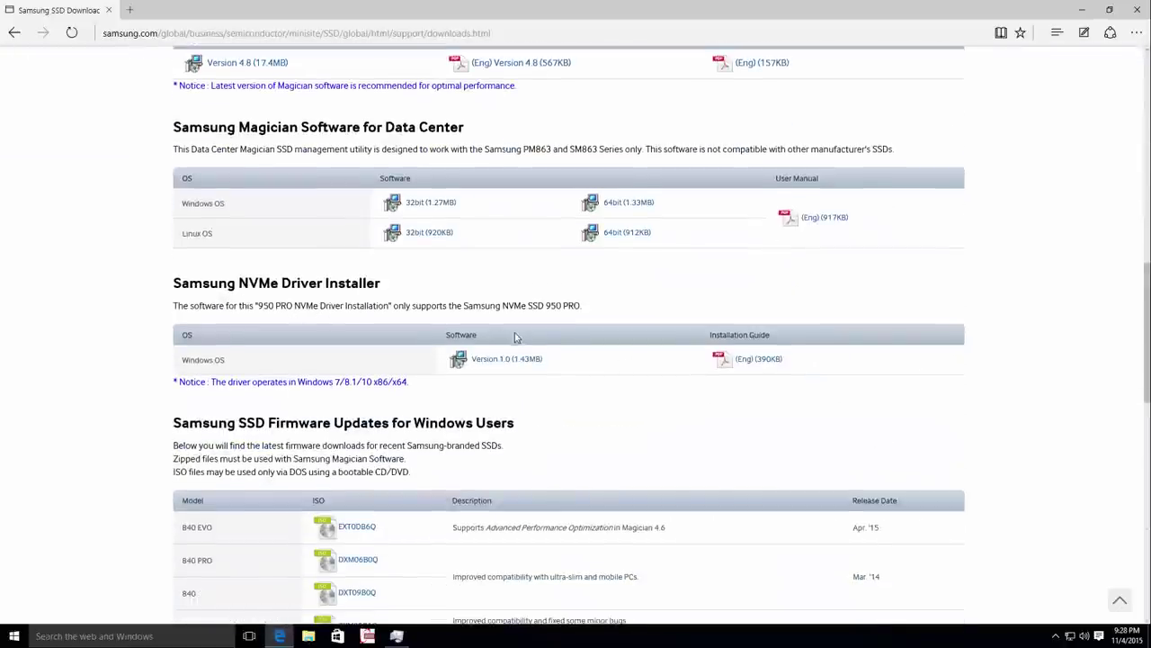
pyautogui.click(772, 365)
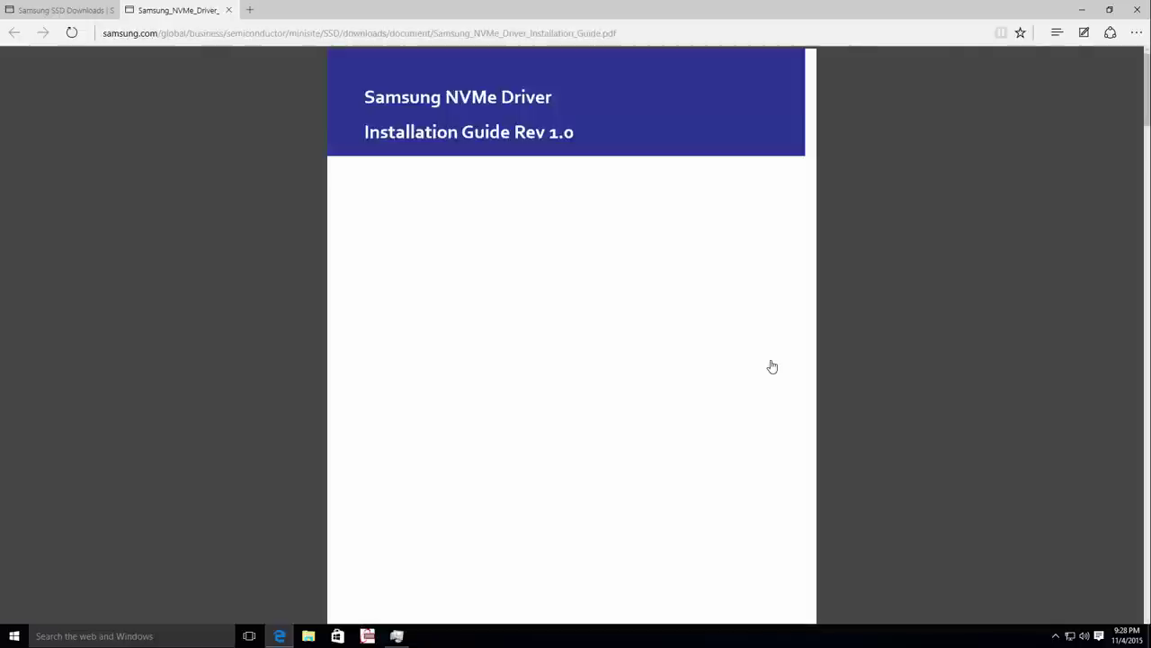
# Read through the installation guide PDF, then return to the SSD Downloads tab.
pyautogui.scroll(-15, 771, 365)
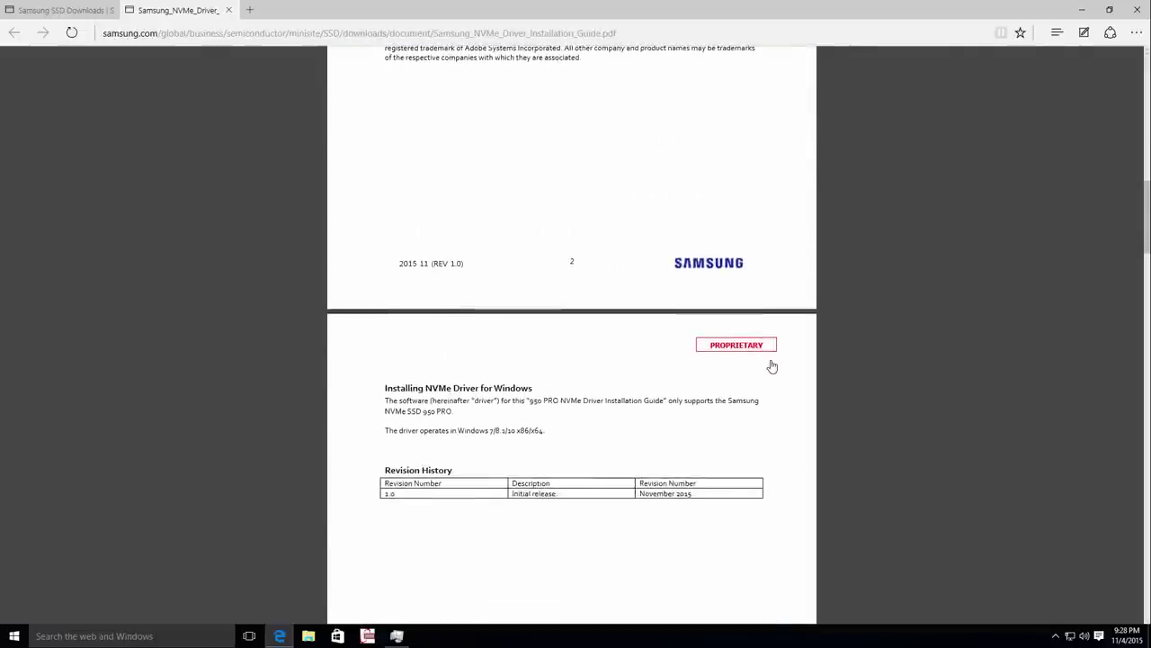
pyautogui.scroll(-10, 771, 365)
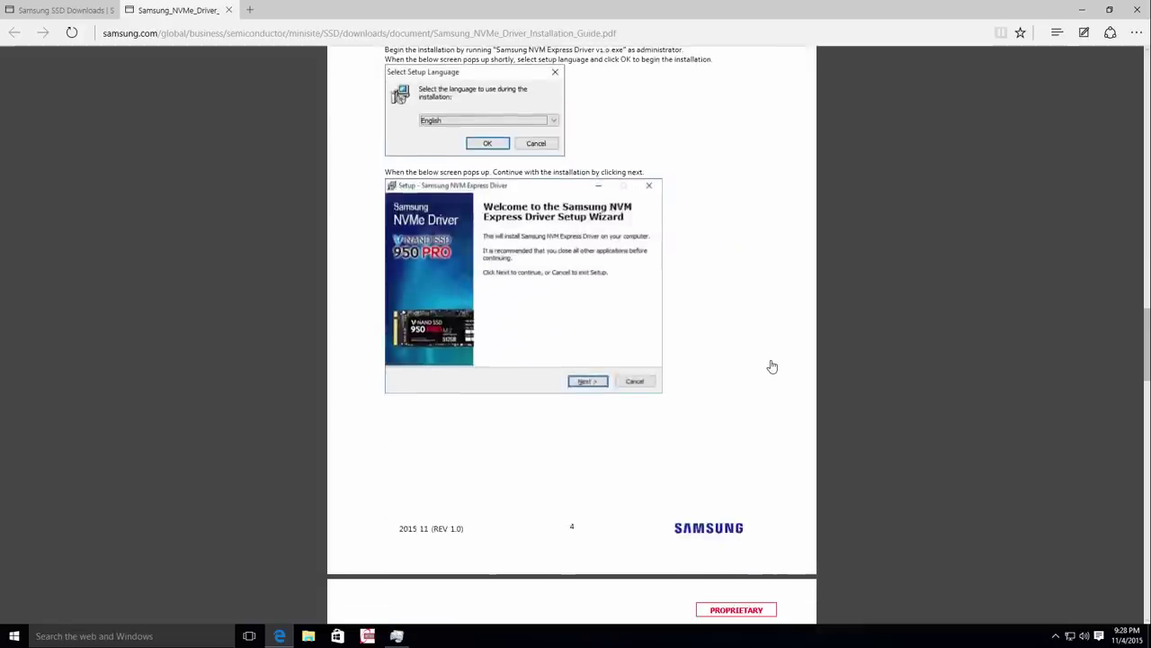
pyautogui.scroll(-12, 772, 365)
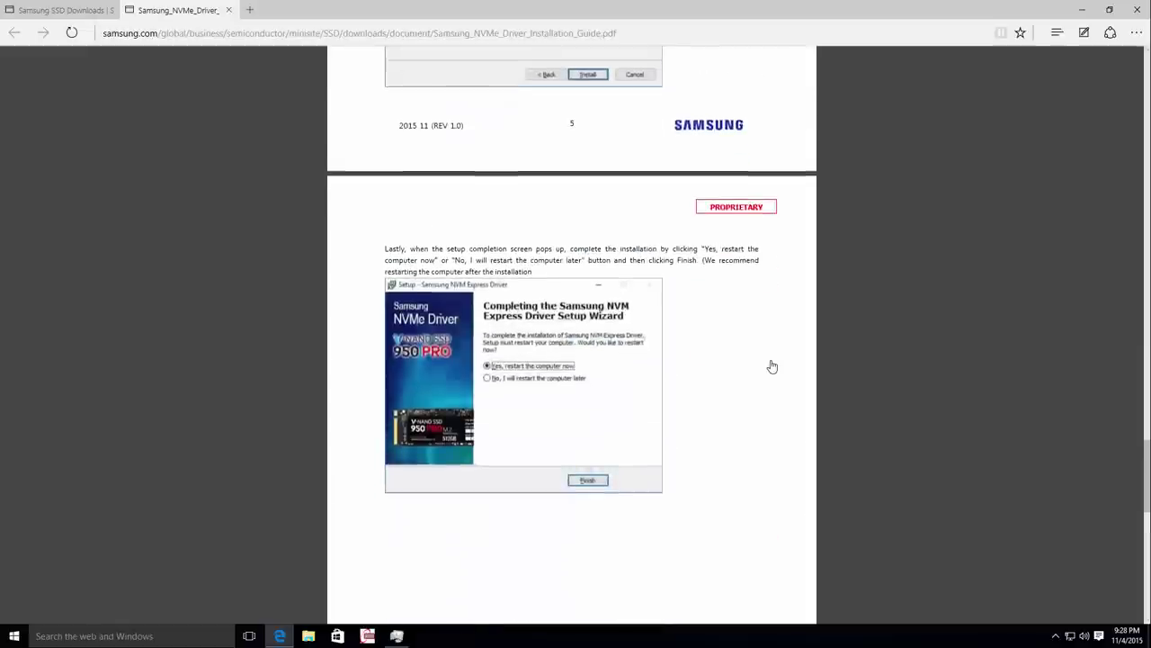
pyautogui.scroll(7, 772, 365)
pyautogui.scroll(-8, 772, 365)
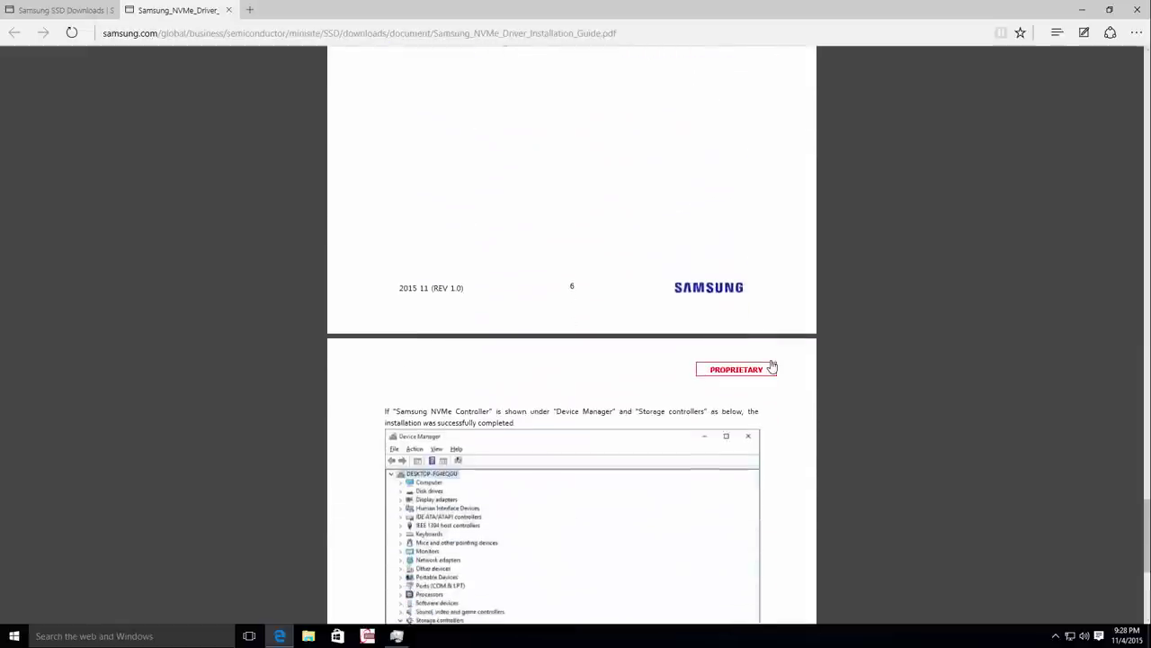
pyautogui.scroll(-3, 772, 365)
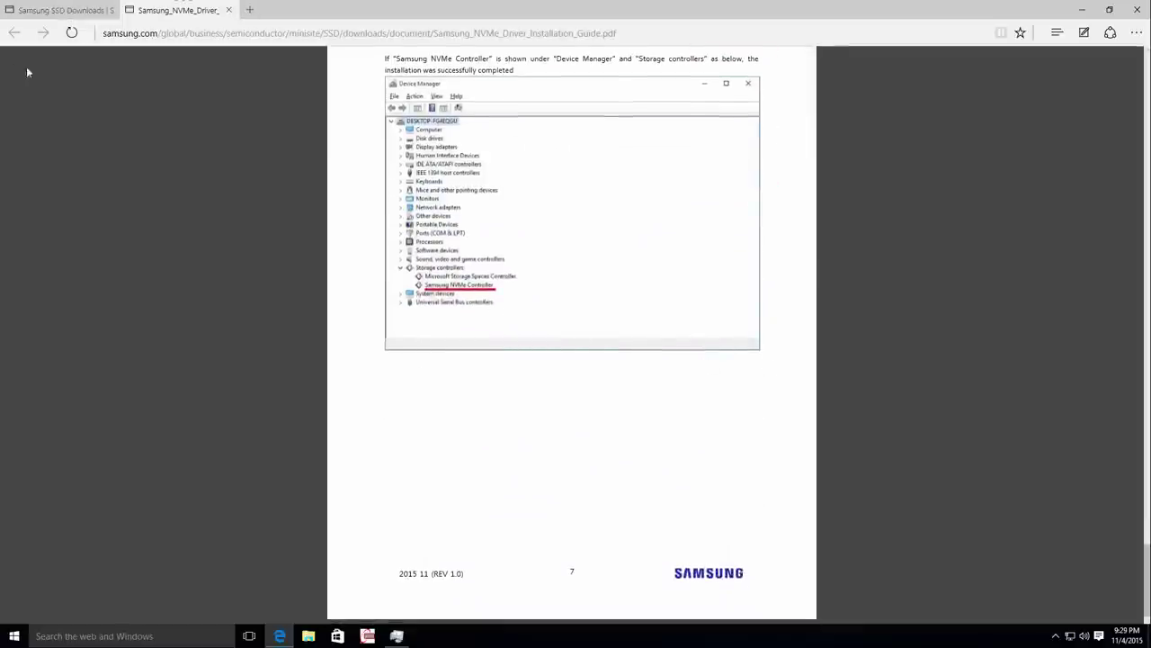
pyautogui.click(27, 11)
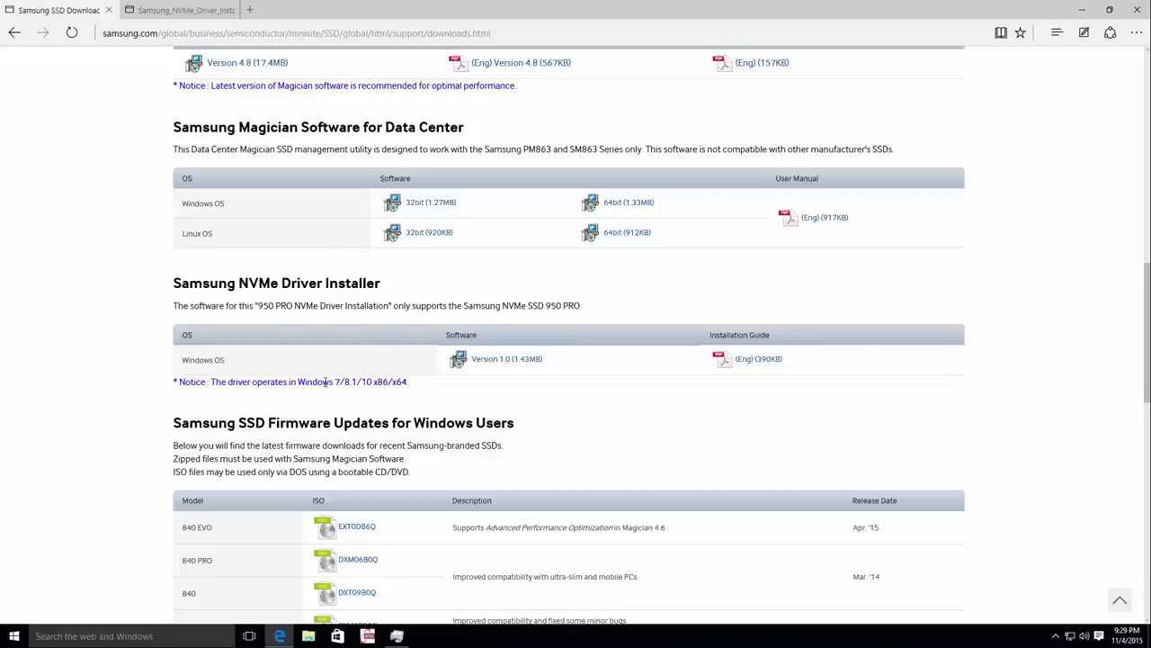
# Download the NVMe Driver installer Version 1.0 and Samsung Magician 4.8 for PC.
pyautogui.click(517, 361)
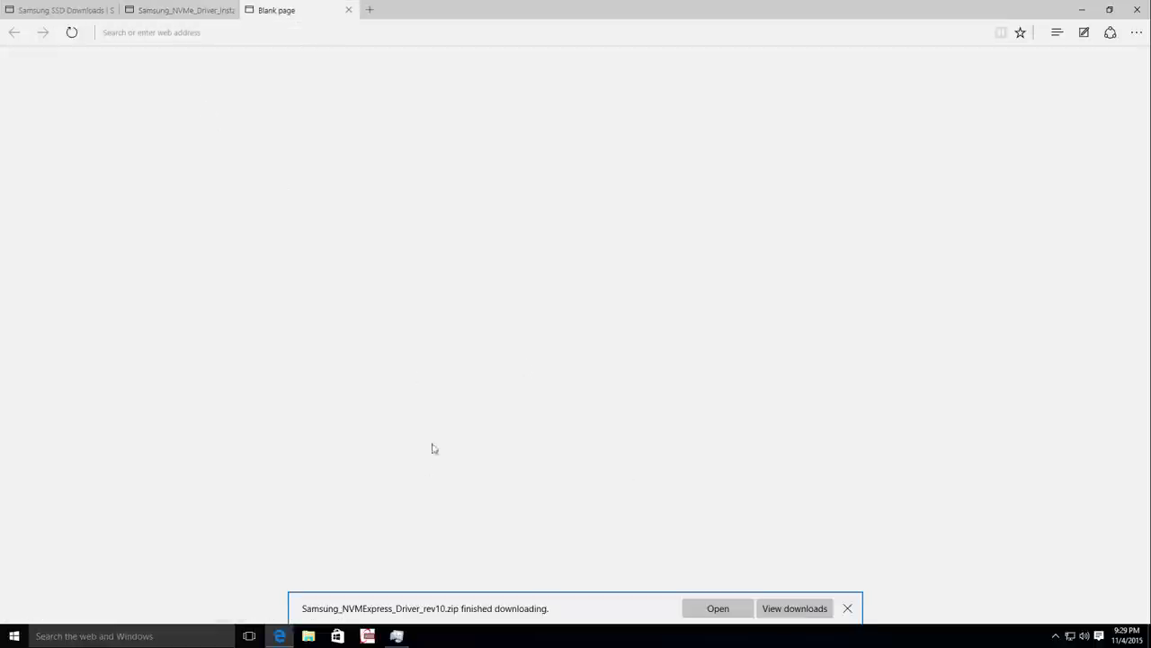
pyautogui.click(86, 11)
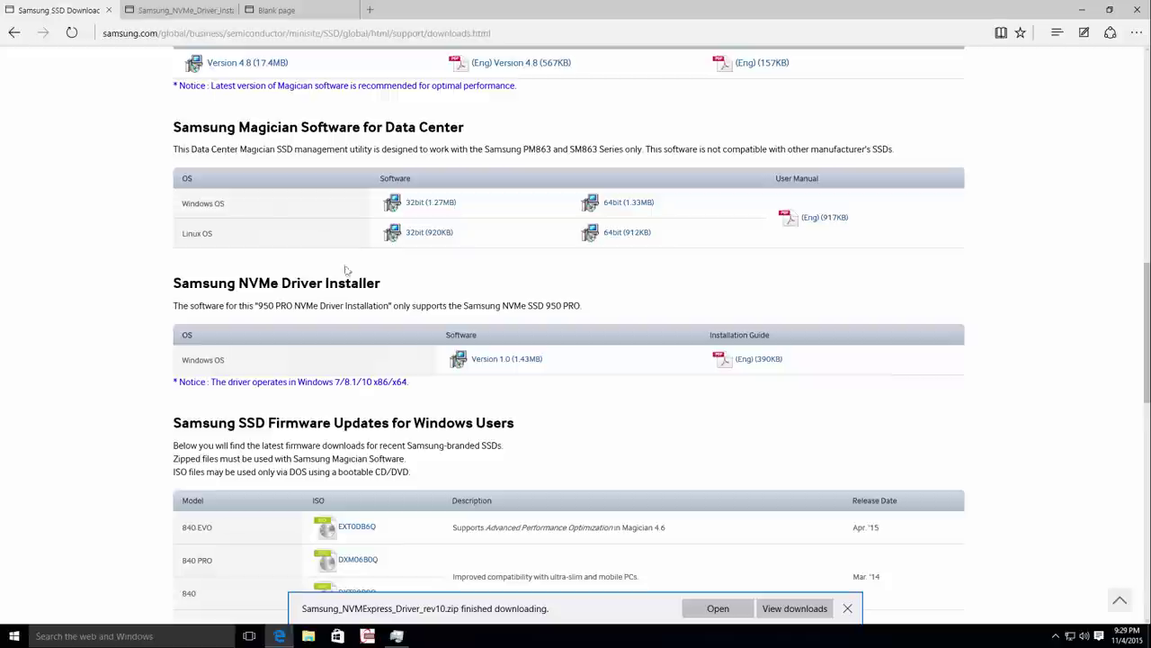
pyautogui.scroll(3, 415, 299)
pyautogui.scroll(4, 416, 299)
pyautogui.scroll(2, 415, 298)
pyautogui.scroll(-3, 413, 300)
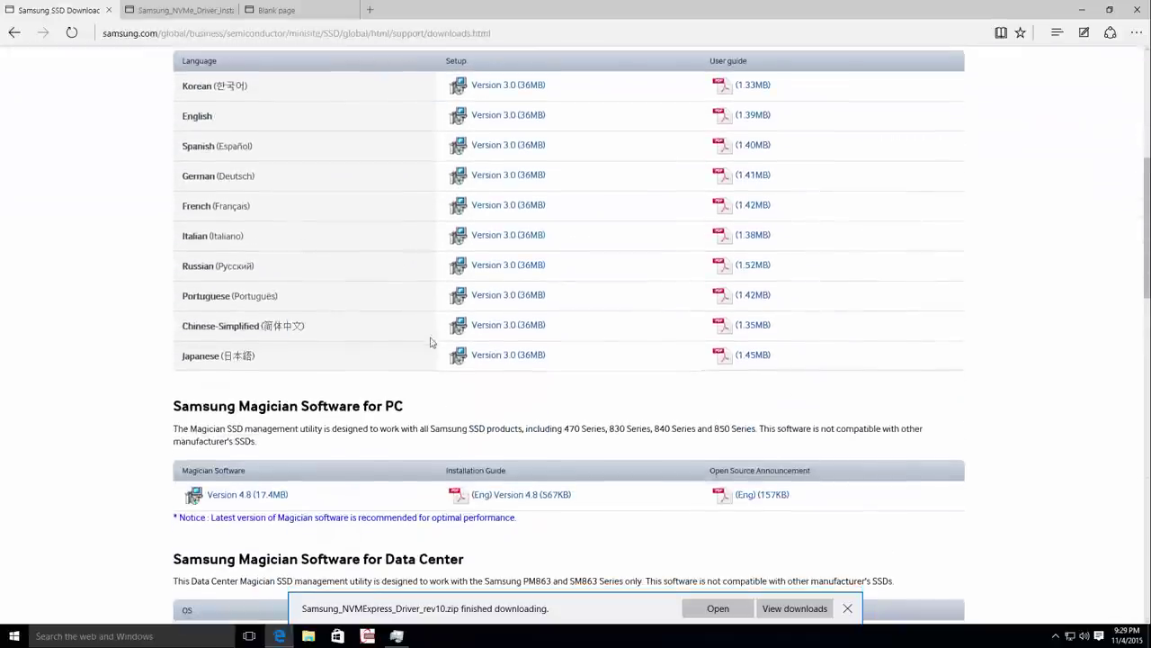
pyautogui.click(227, 496)
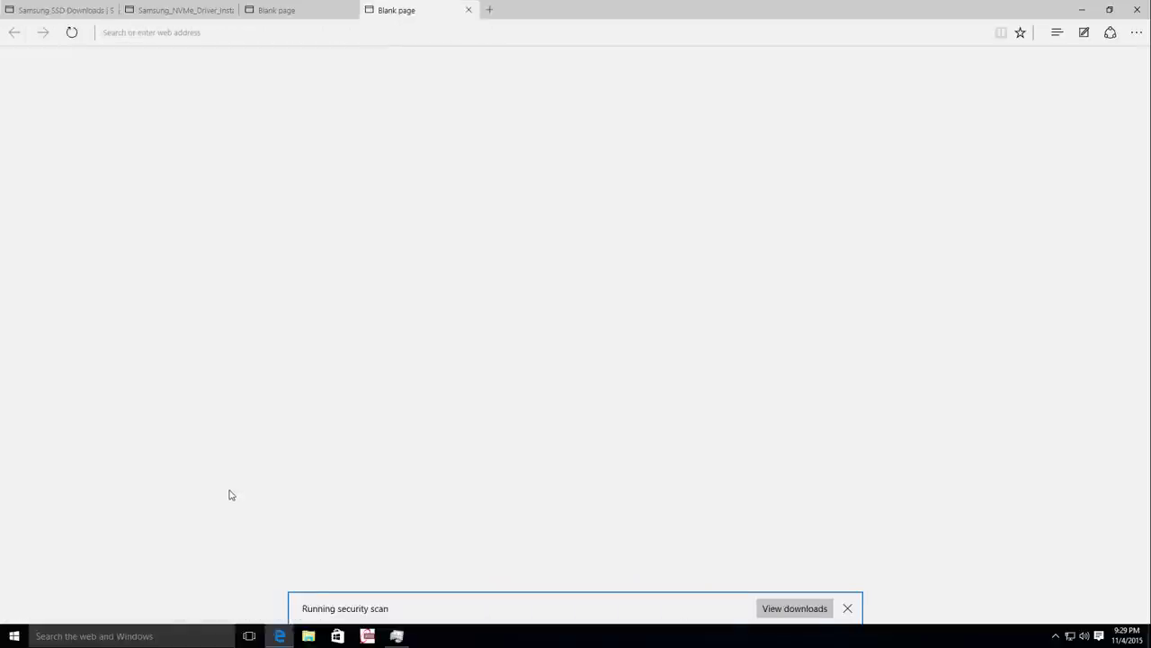
# View the downloads list, then minimize Edge to reveal the Downloads folder.
pyautogui.click(821, 609)
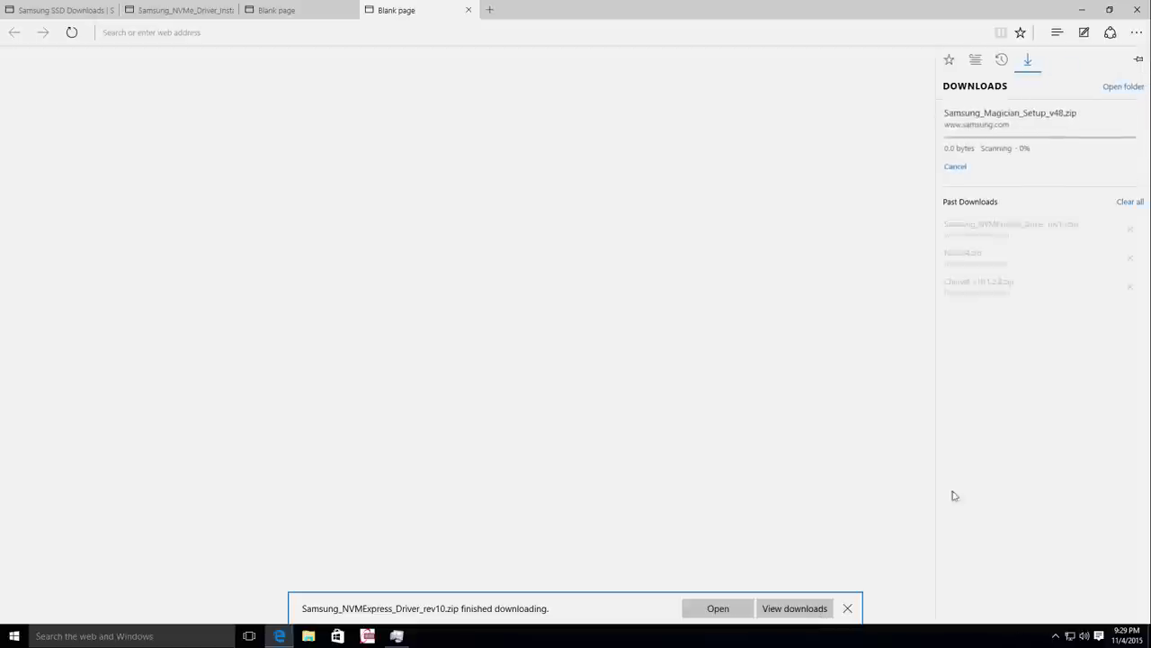
pyautogui.click(1111, 89)
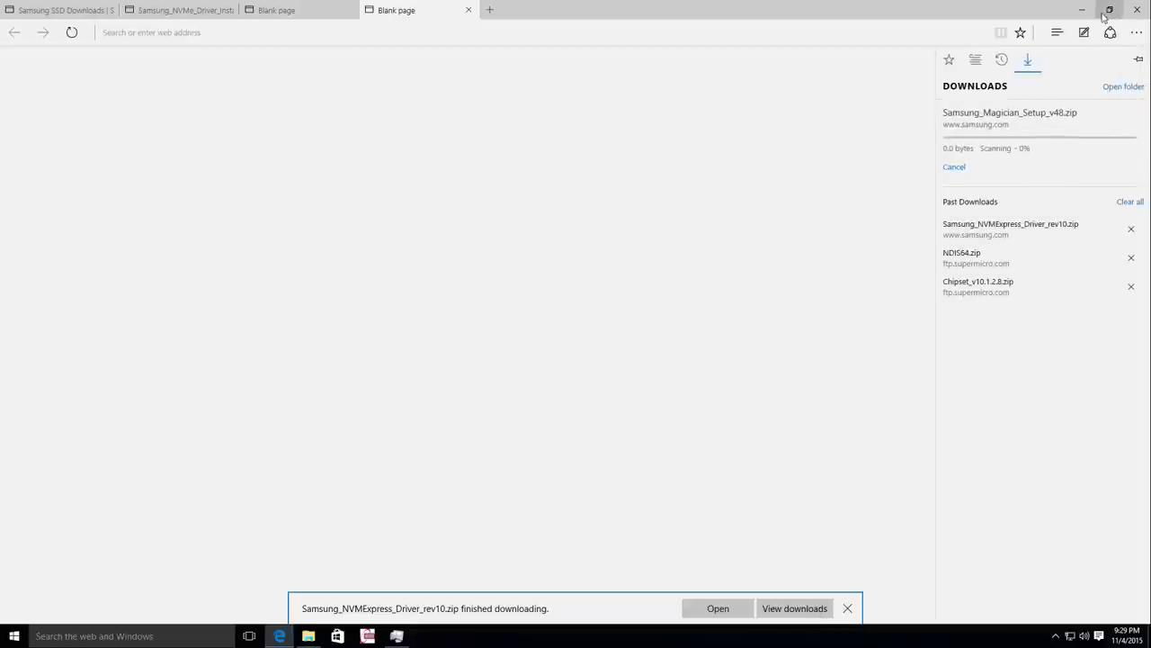
pyautogui.click(1081, 9)
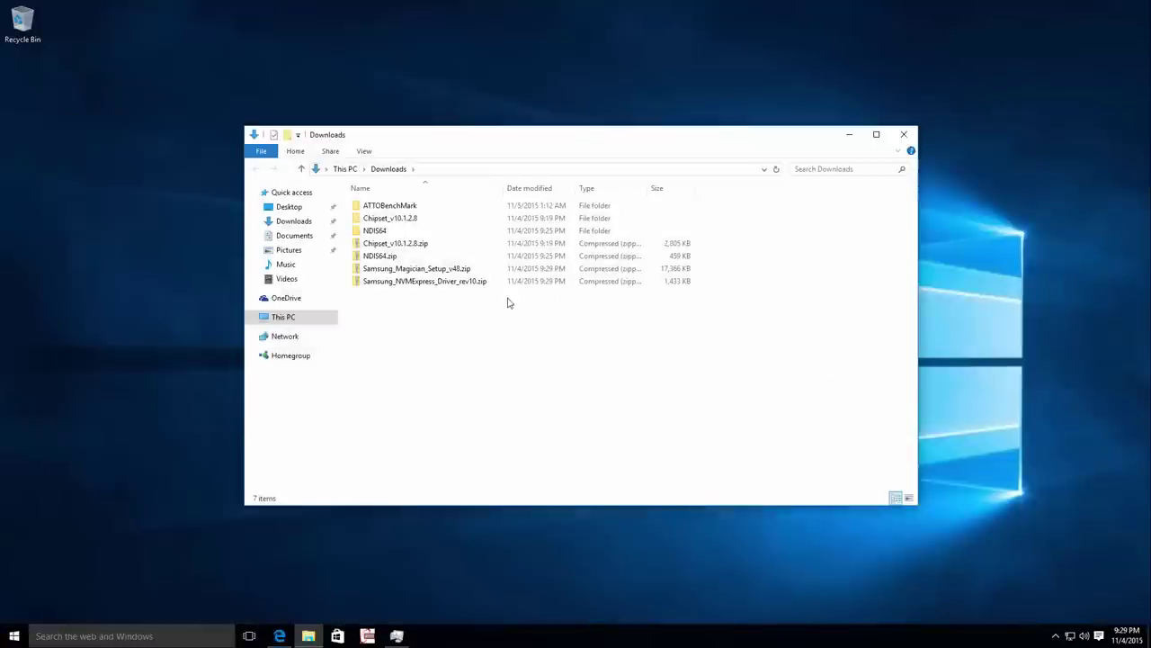
# Extract Samsung_Magician_Setup_v48.zip into its own folder in Downloads.
pyautogui.click(416, 271)
pyautogui.rightClick(418, 272)
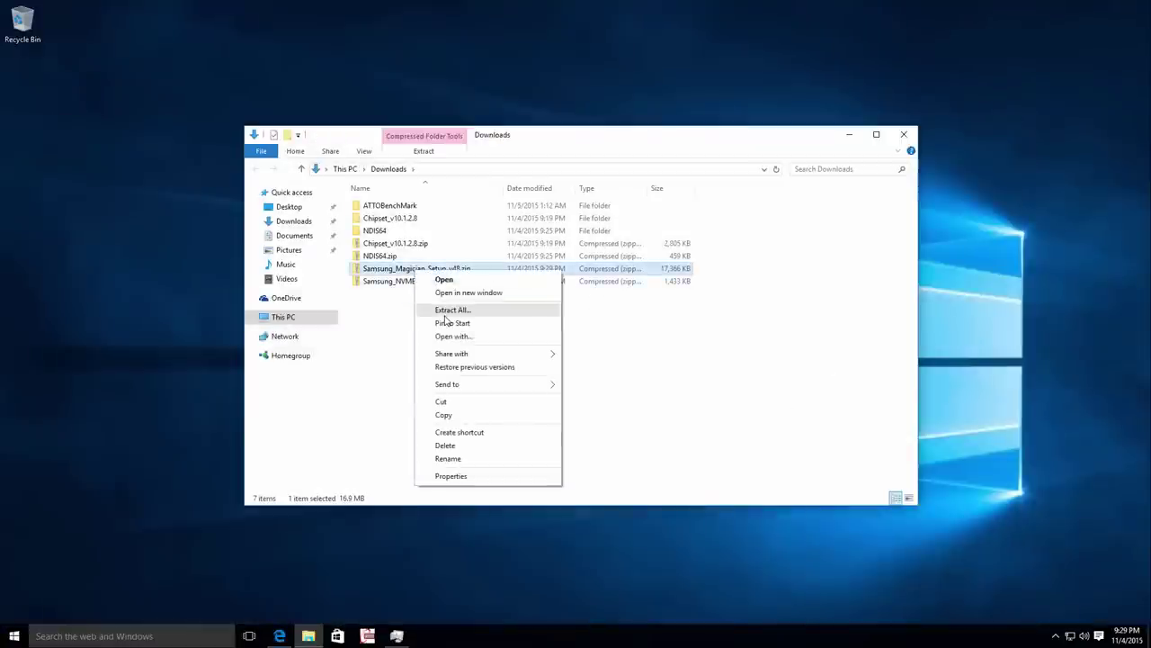
pyautogui.click(445, 310)
pyautogui.click(683, 433)
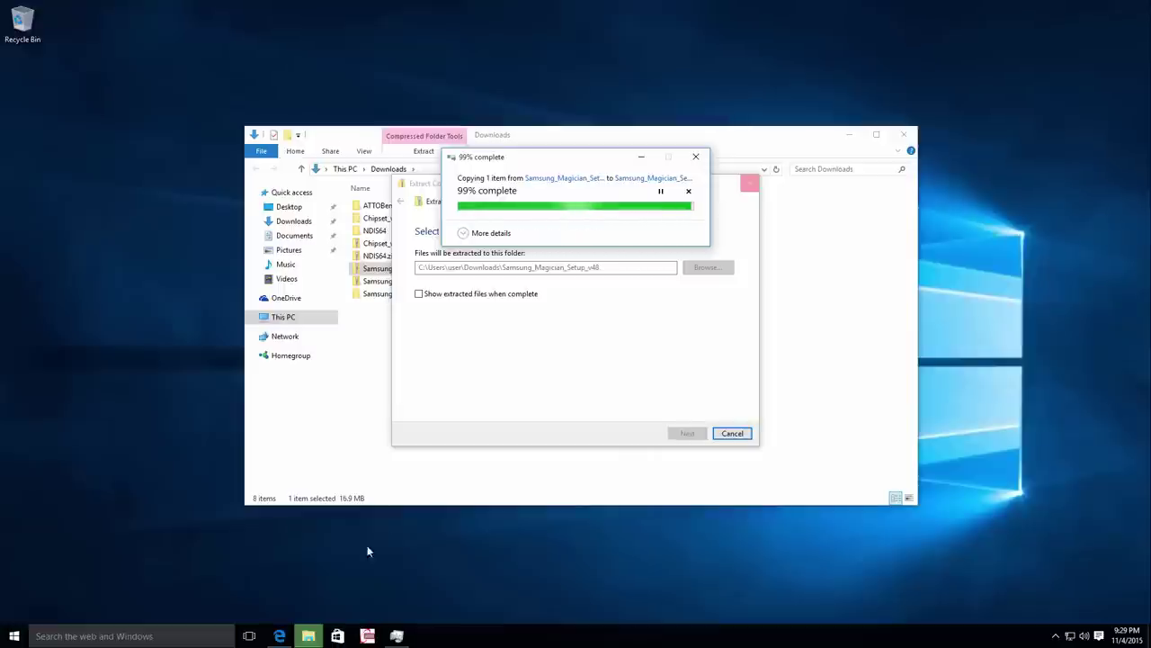
pyautogui.click(282, 636)
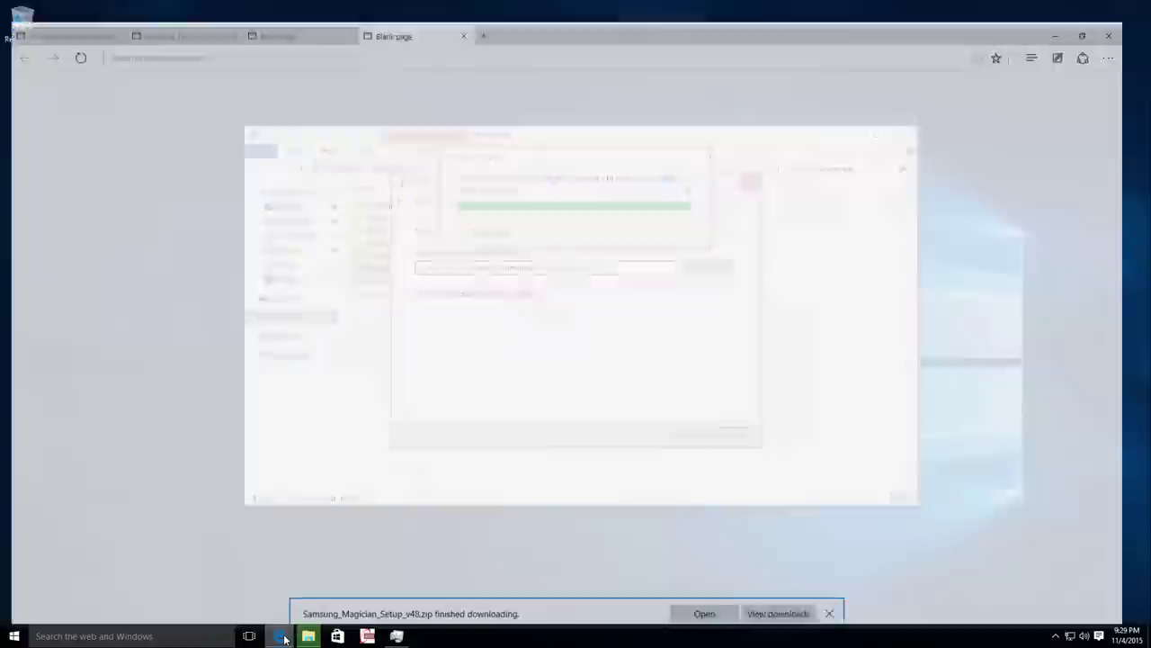
pyautogui.click(281, 636)
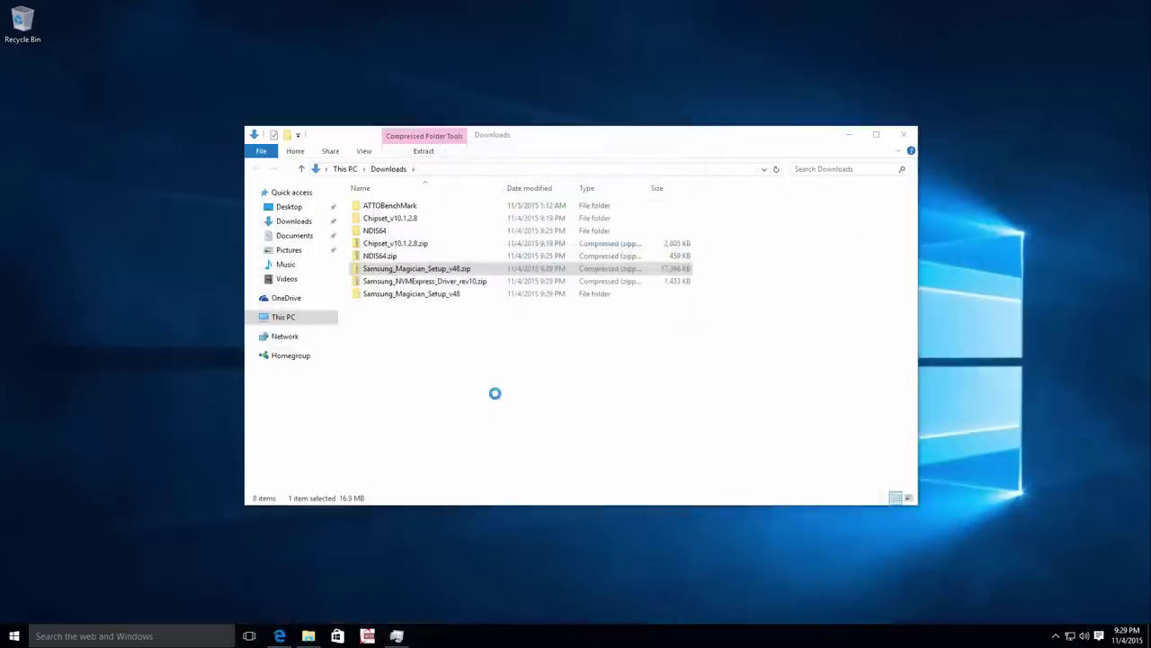
# Extract Samsung_NVMExpress_Driver_rev10.zip, then open the Samsung_Magician_Setup_v48 folder.
pyautogui.click(439, 281)
pyautogui.rightClick(440, 283)
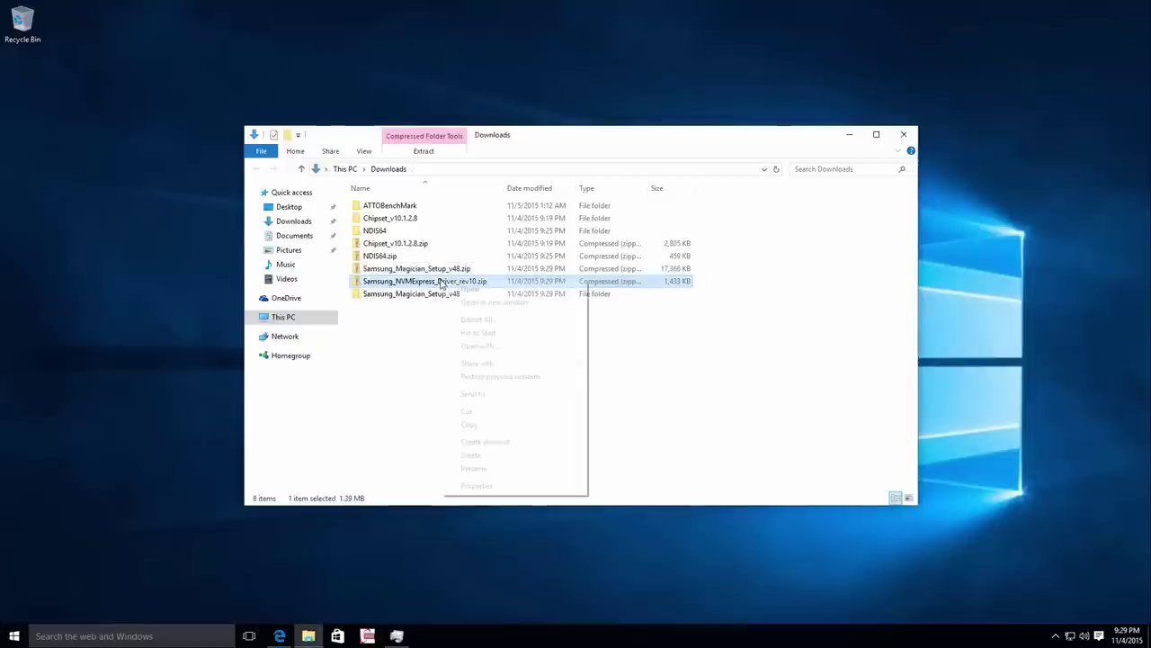
pyautogui.click(478, 319)
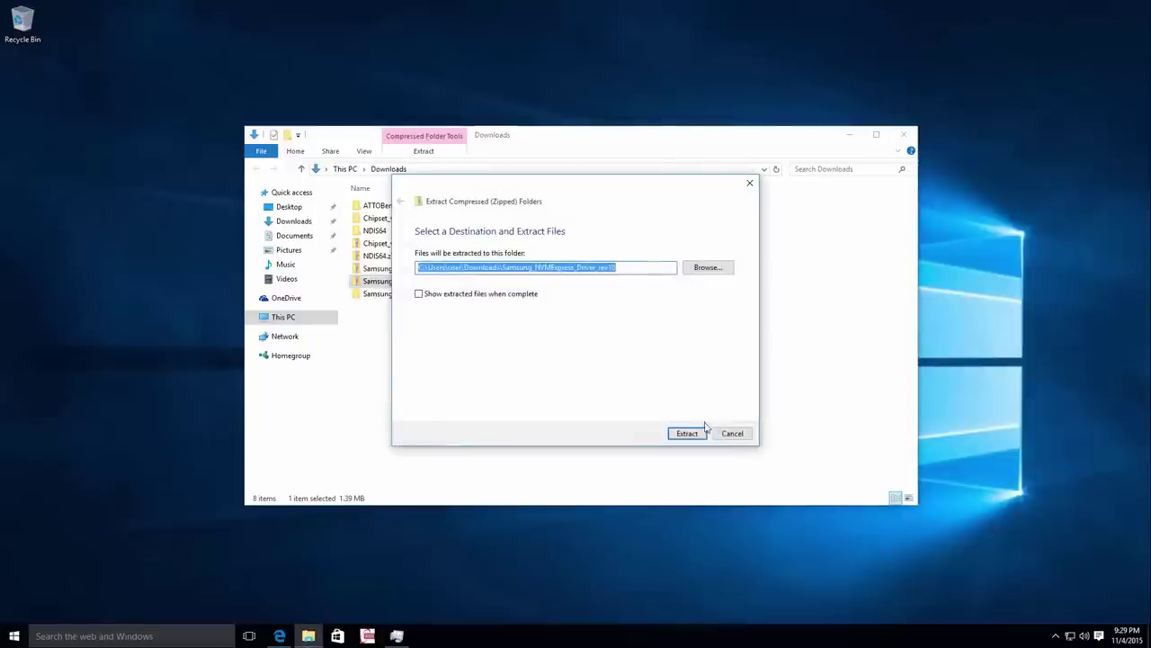
pyautogui.click(691, 435)
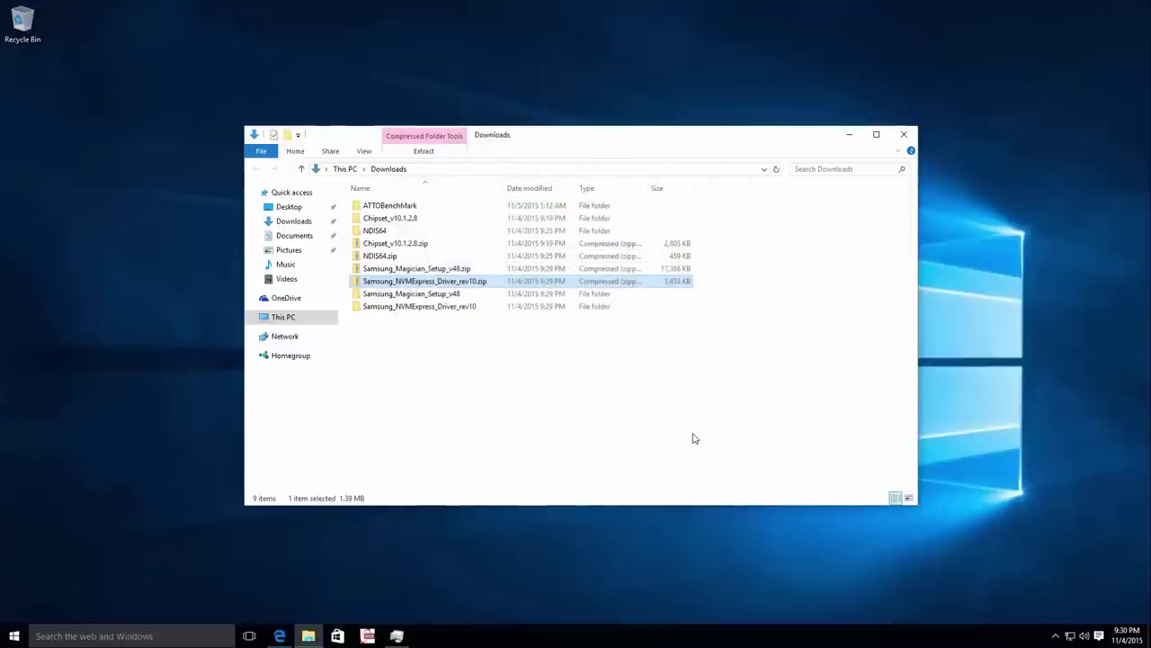
pyautogui.click(465, 300)
pyautogui.doubleClick(465, 300)
# Run Samsung_Magician_Setup_v48.exe with admin approval and keep English as the setup language.
pyautogui.click(430, 210)
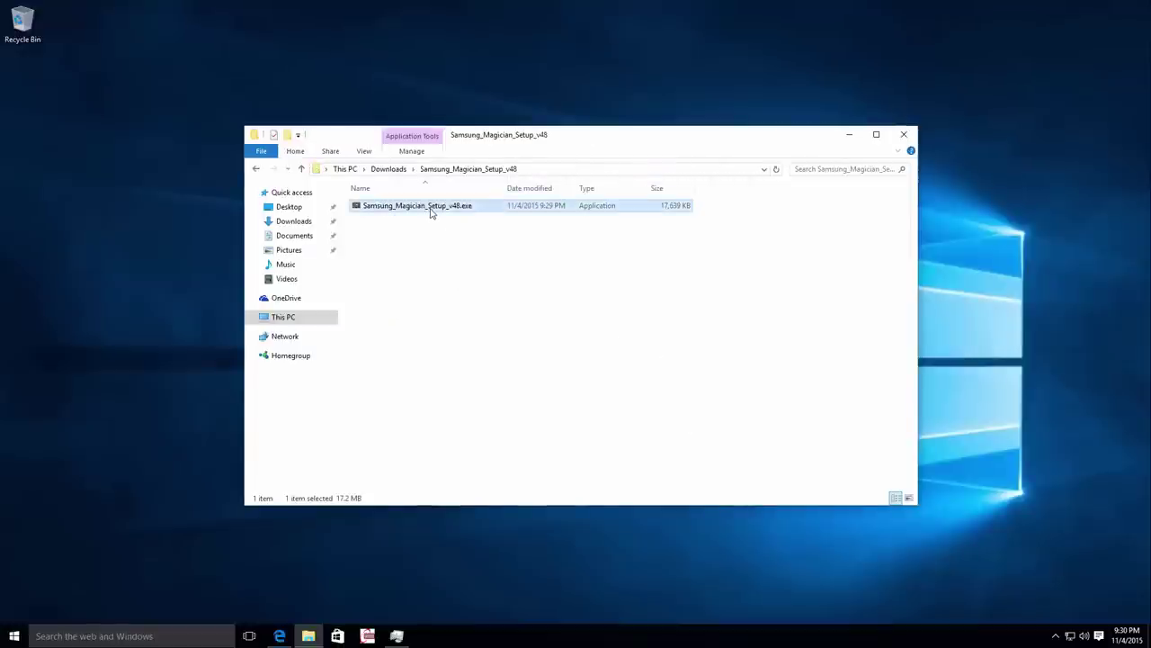
pyautogui.doubleClick(430, 210)
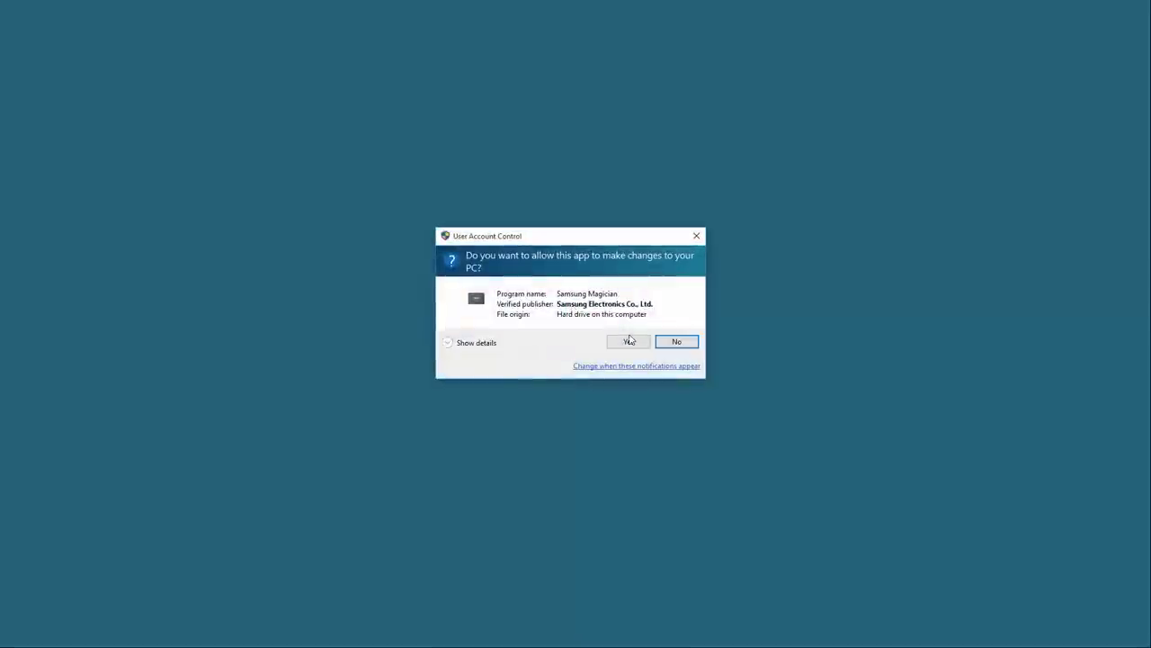
pyautogui.click(637, 348)
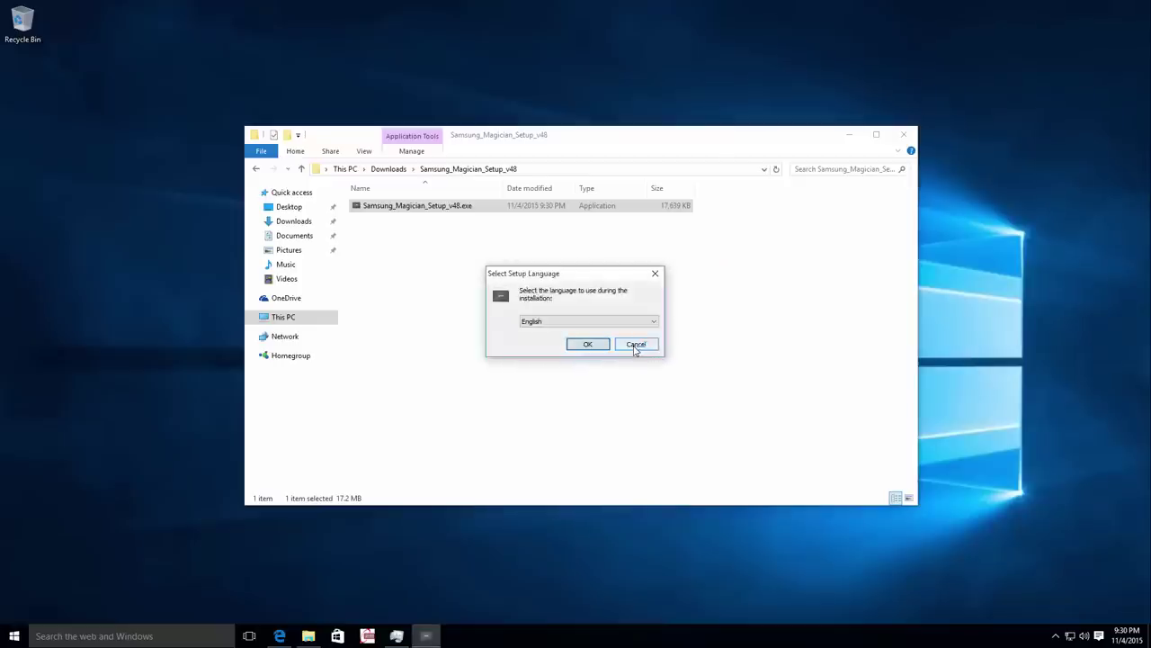
pyautogui.click(849, 134)
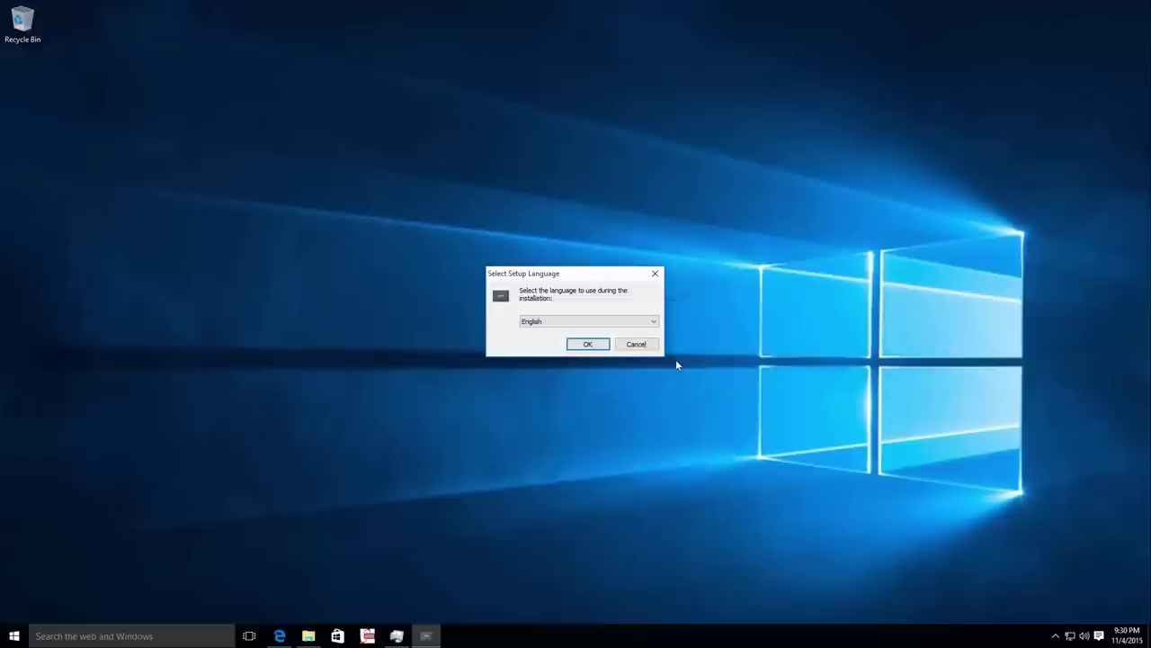
pyautogui.click(606, 346)
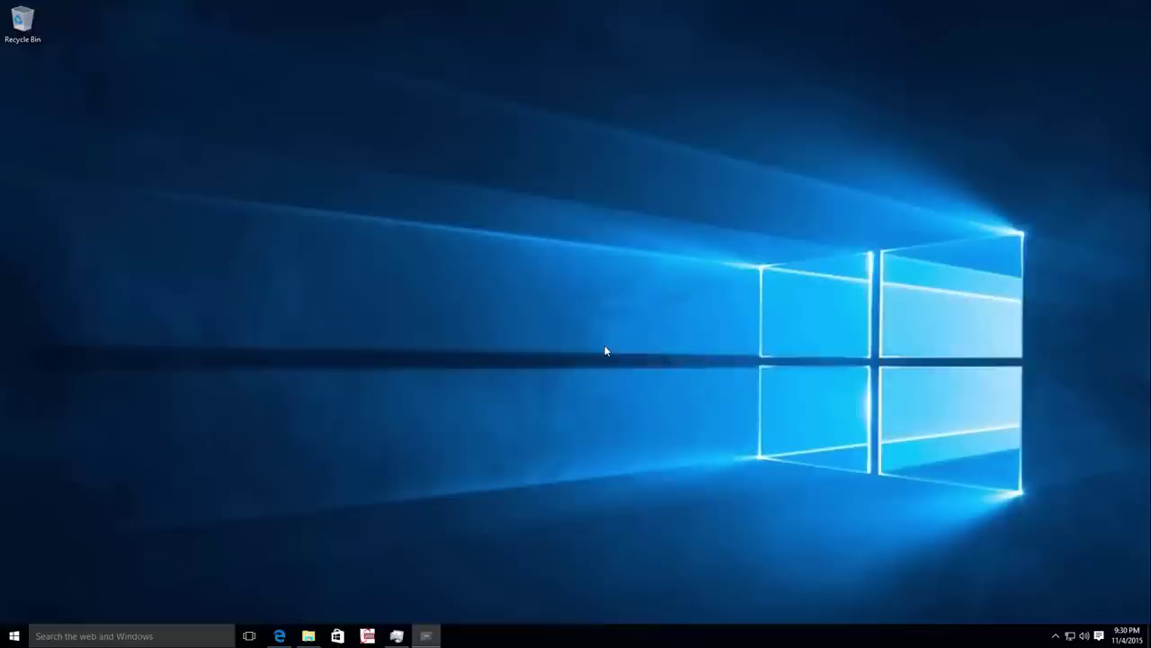
# Accept the licence, keep default location and tasks, install Magician, and launch it.
pyautogui.click(644, 411)
pyautogui.click(526, 378)
pyautogui.click(656, 413)
pyautogui.click(661, 415)
pyautogui.click(659, 415)
pyautogui.click(644, 414)
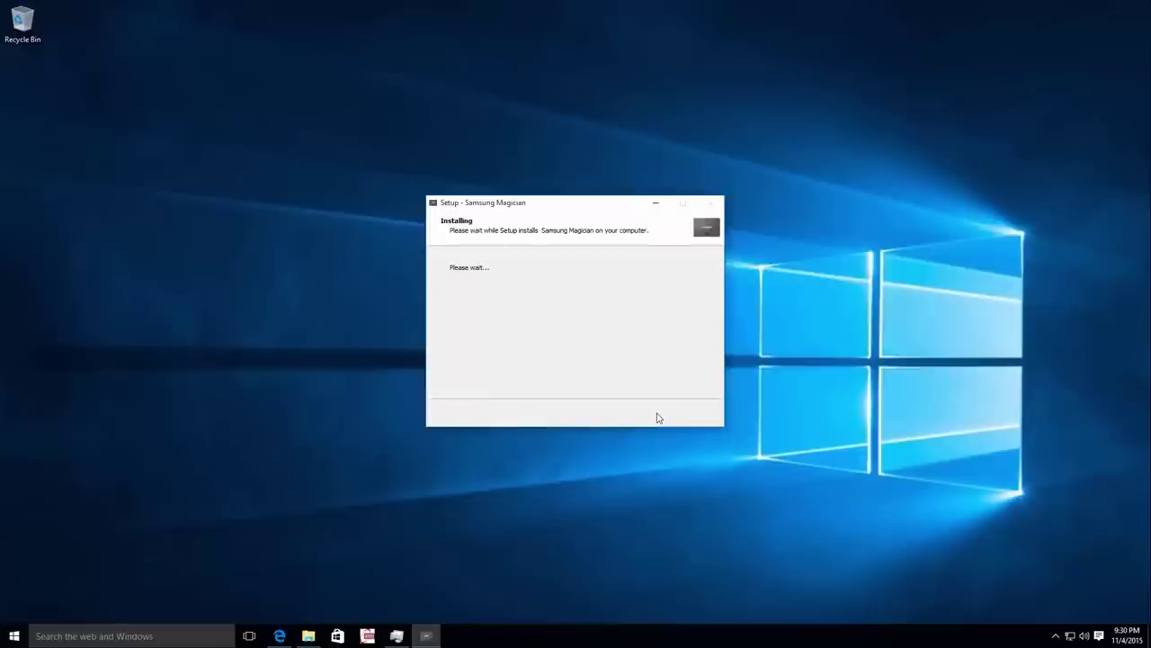
pyautogui.click(644, 414)
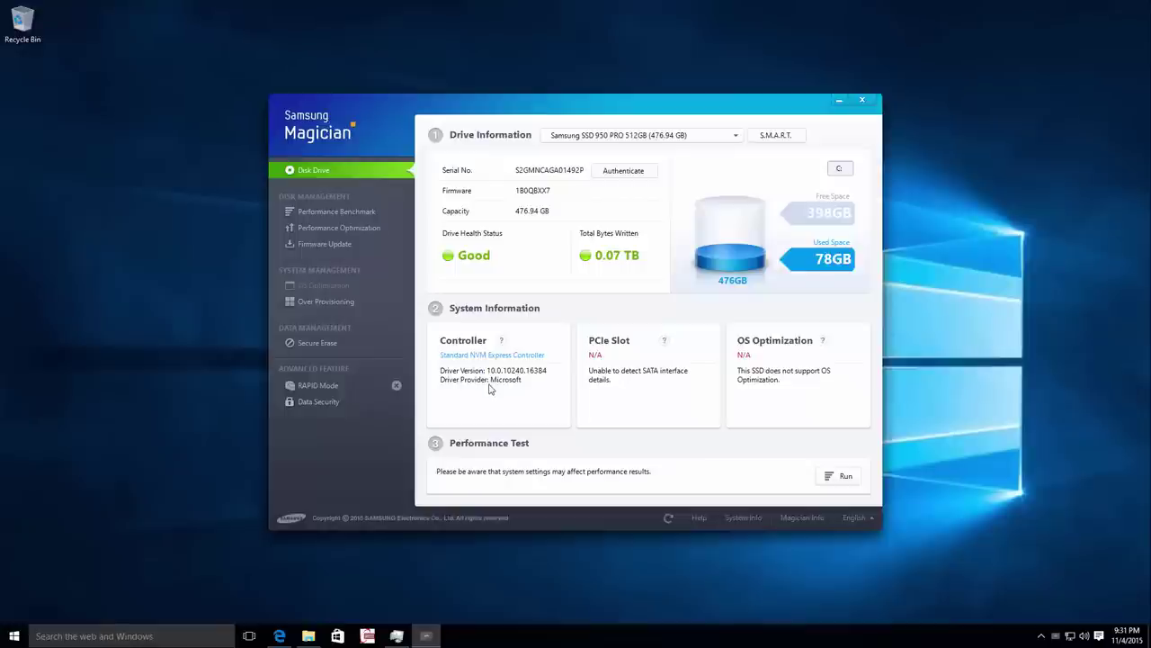
# Read the Controller help note, then open Performance Test for the 950 PRO.
pyautogui.click(501, 341)
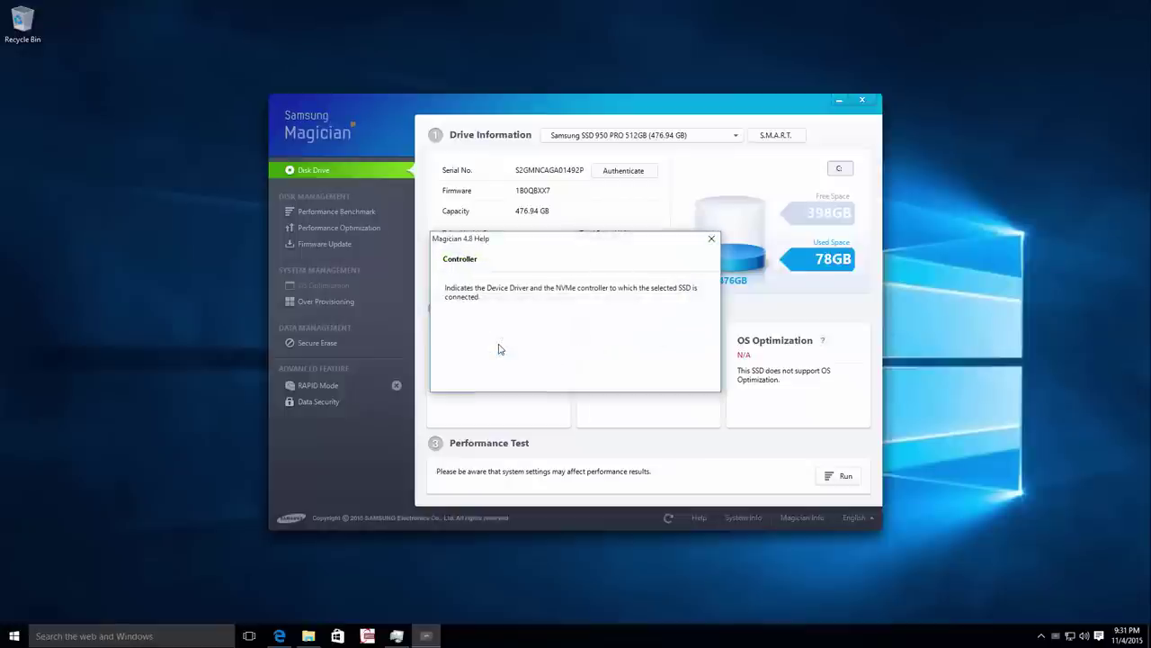
pyautogui.click(712, 241)
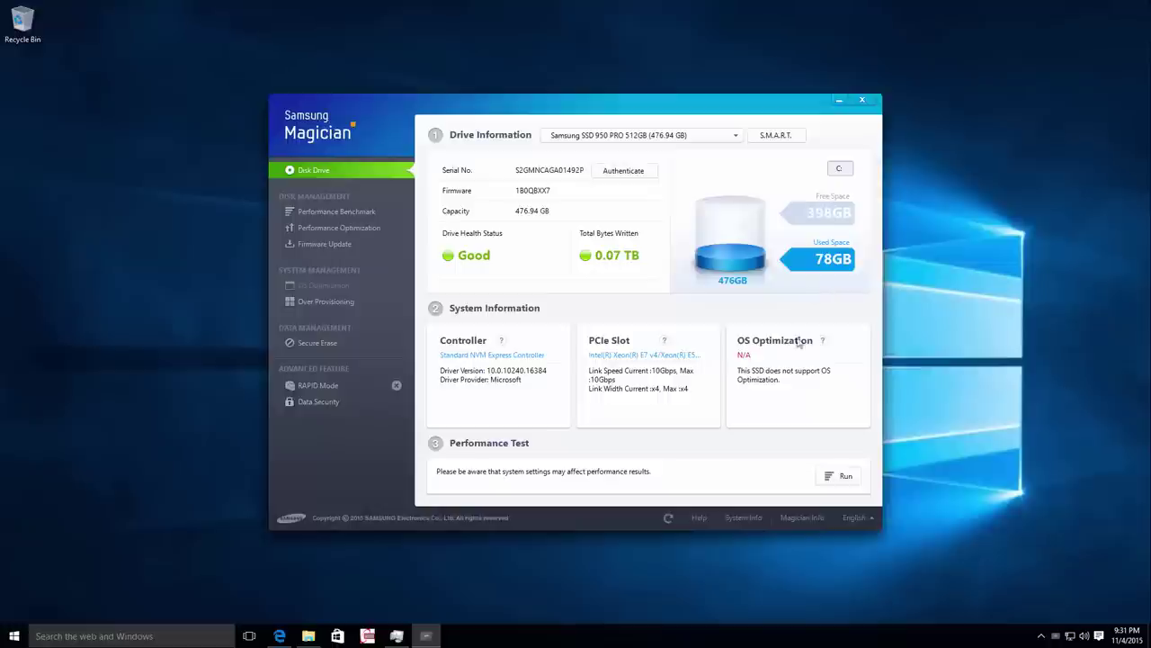
pyautogui.click(841, 475)
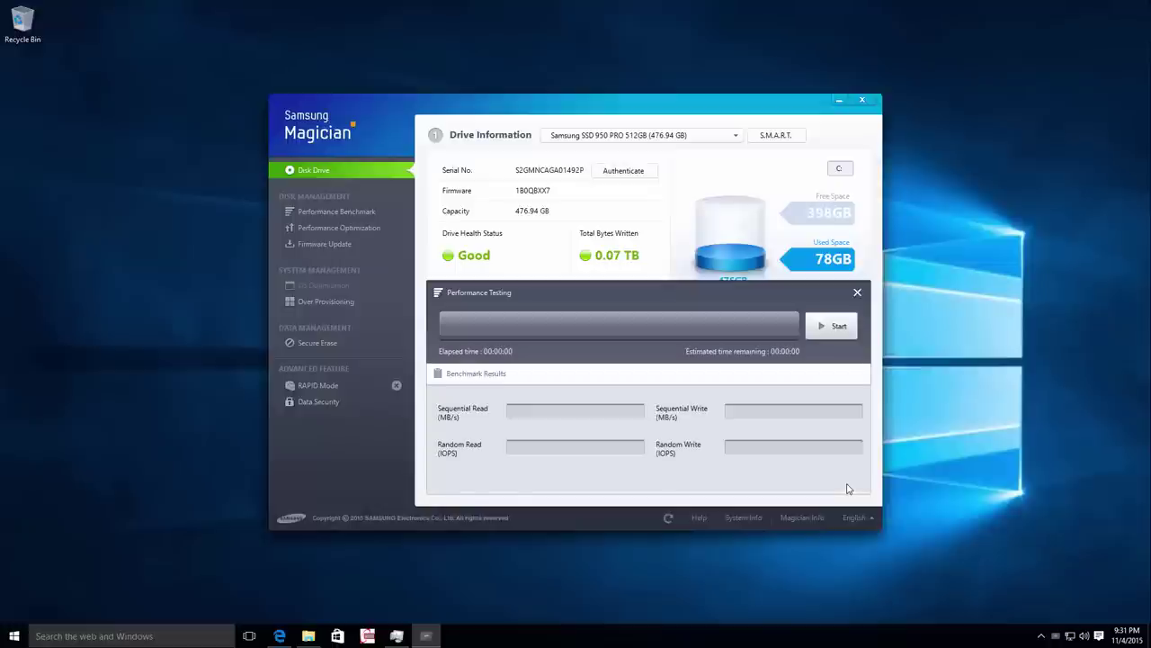
# Benchmark the drive to 100% and view 2595/1562 MB/s and 92355/84424 IOPS results.
pyautogui.click(842, 336)
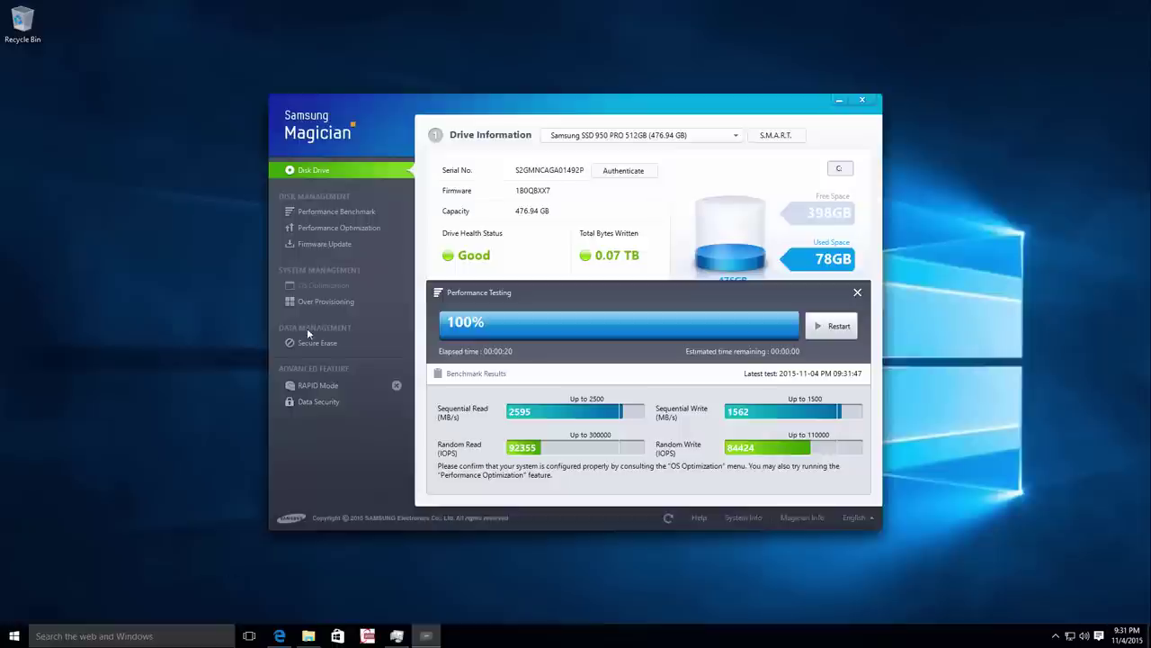
pyautogui.click(364, 213)
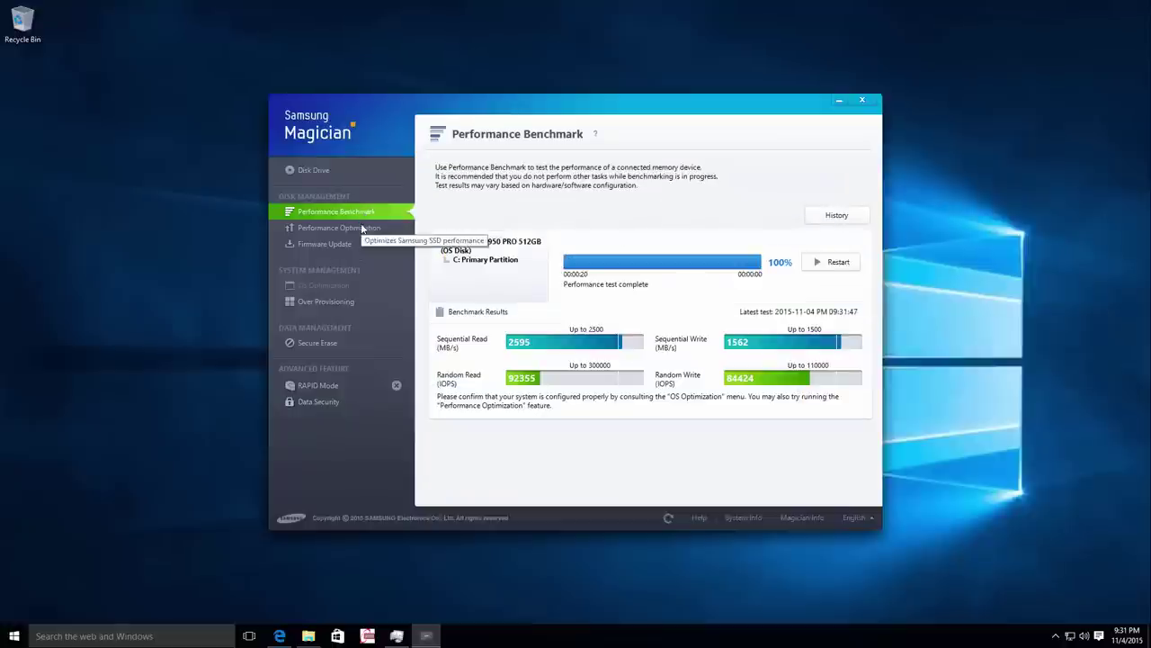
# Review the 950 PRO's benchmark history, Performance Optimization and firmware update pages.
pyautogui.click(837, 216)
pyautogui.click(446, 225)
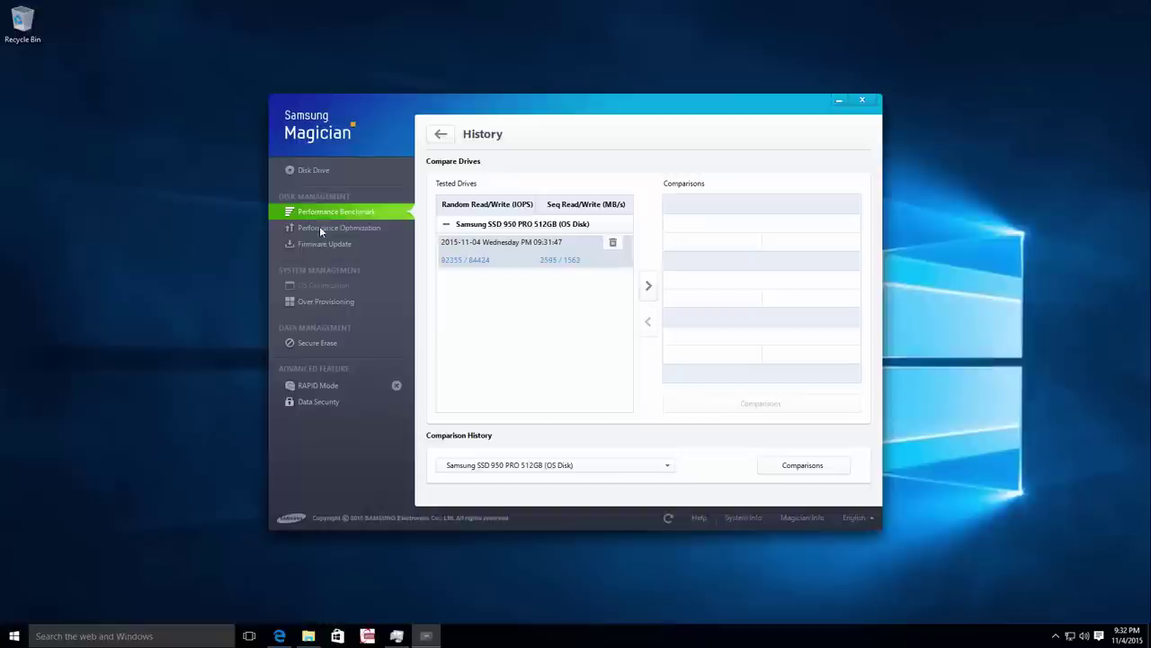
pyautogui.click(320, 226)
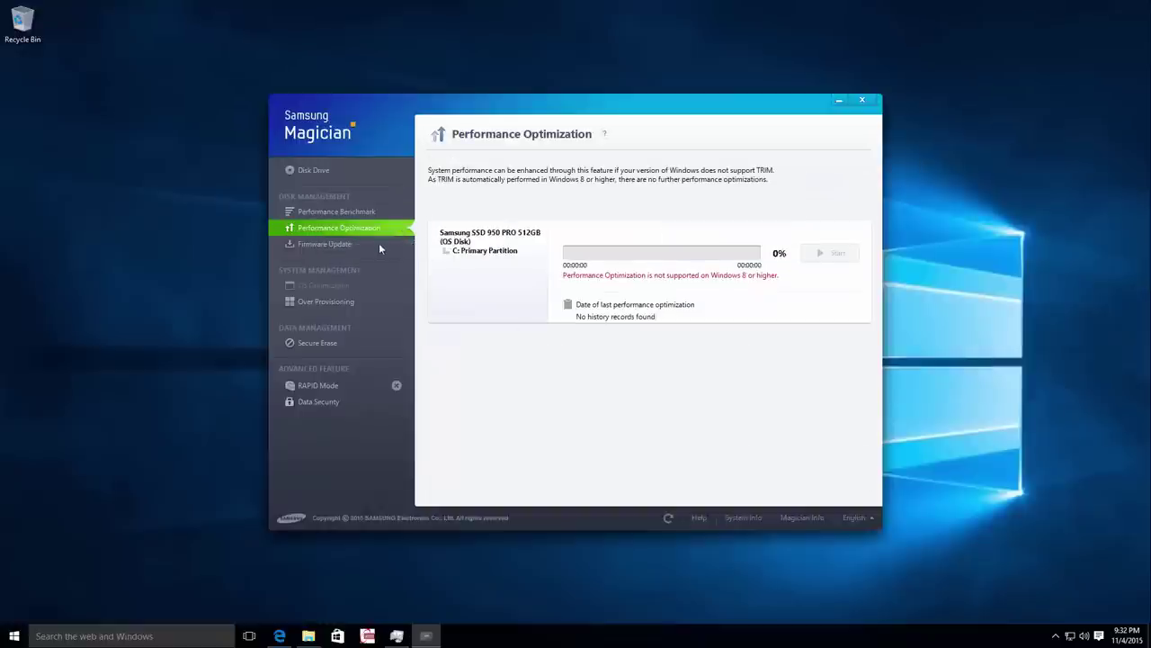
pyautogui.click(378, 244)
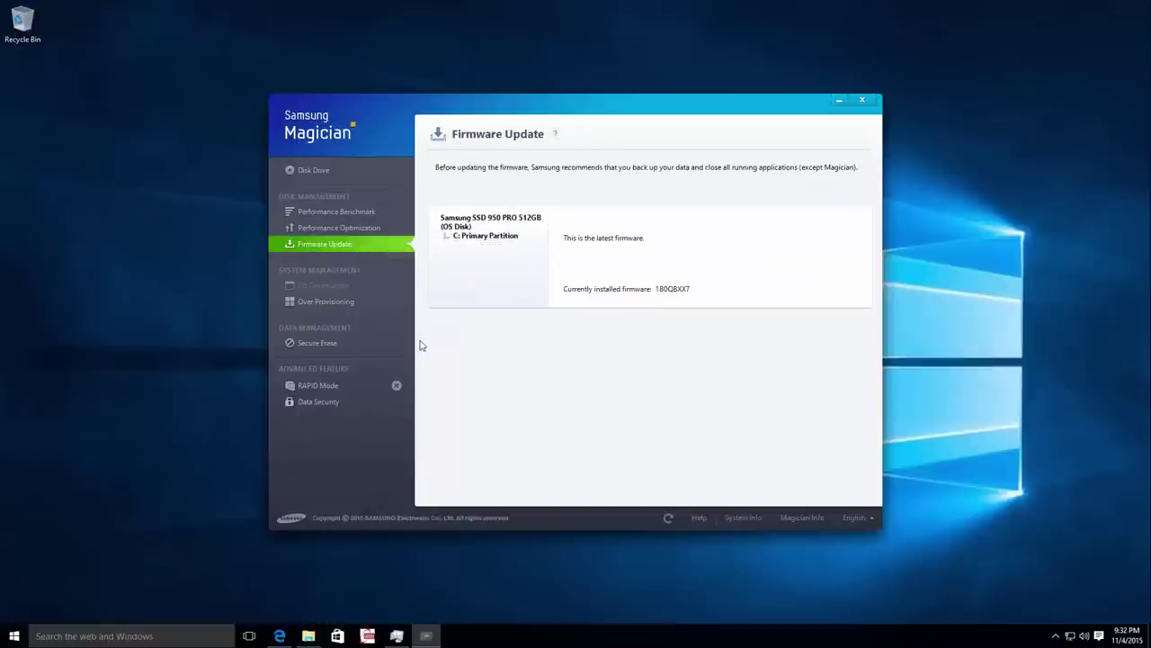
# Check Over Provisioning, Secure Erase, RAPID Mode and Data Security, then close Magician to the tray.
pyautogui.click(354, 301)
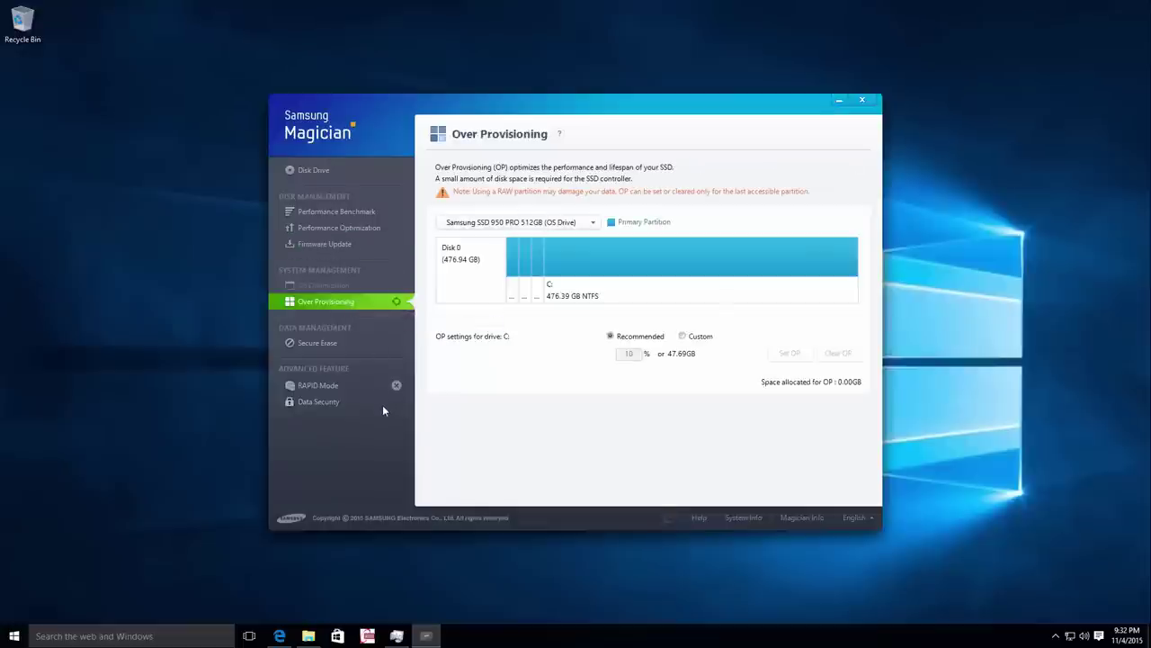
pyautogui.click(336, 341)
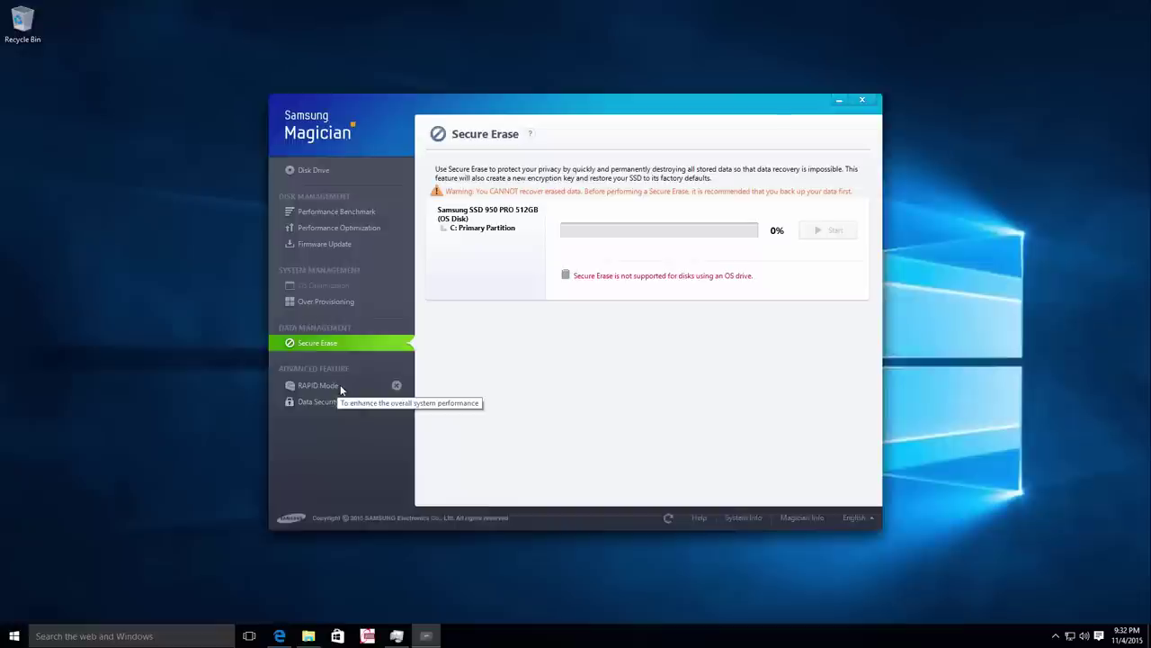
pyautogui.click(341, 388)
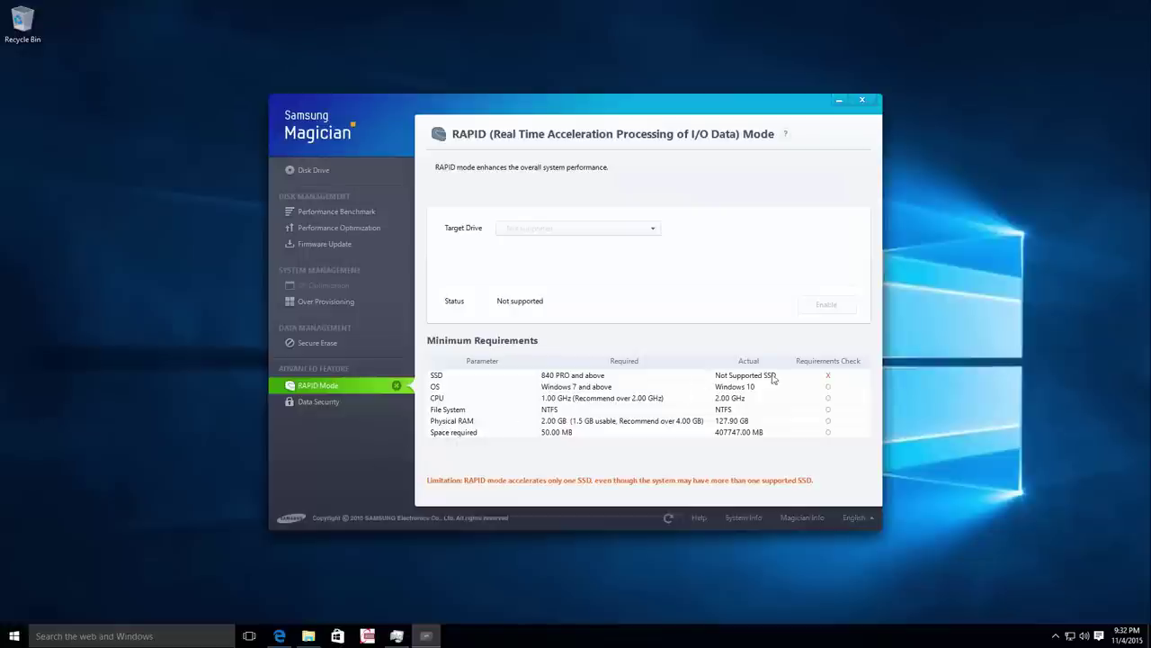
pyautogui.click(339, 402)
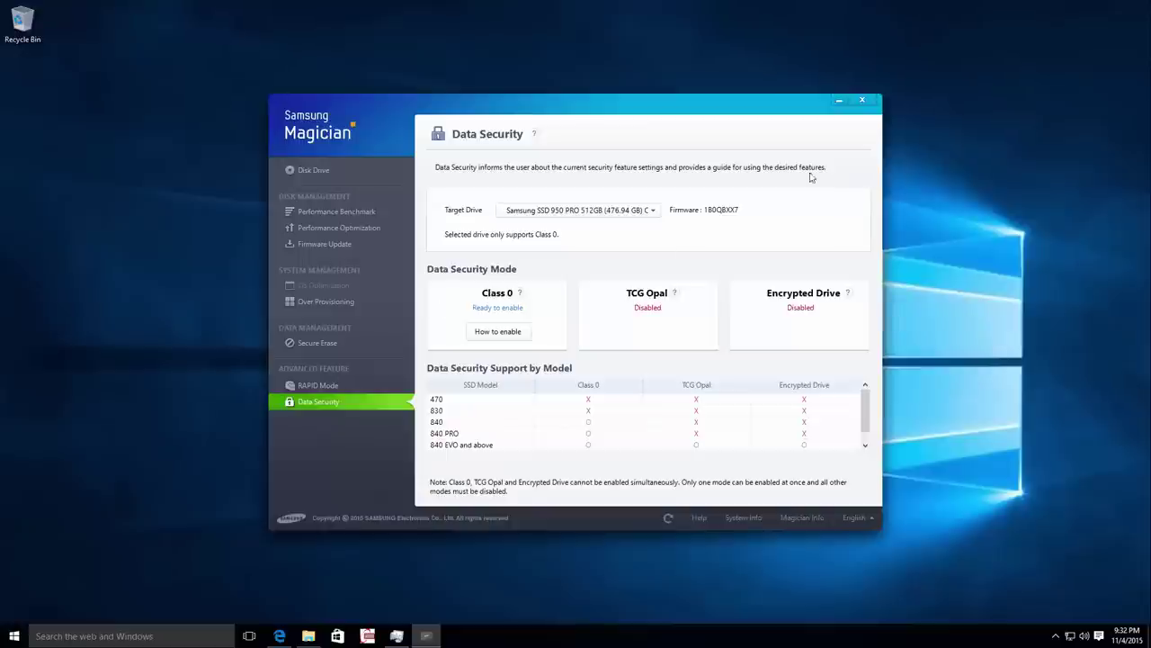
pyautogui.click(863, 101)
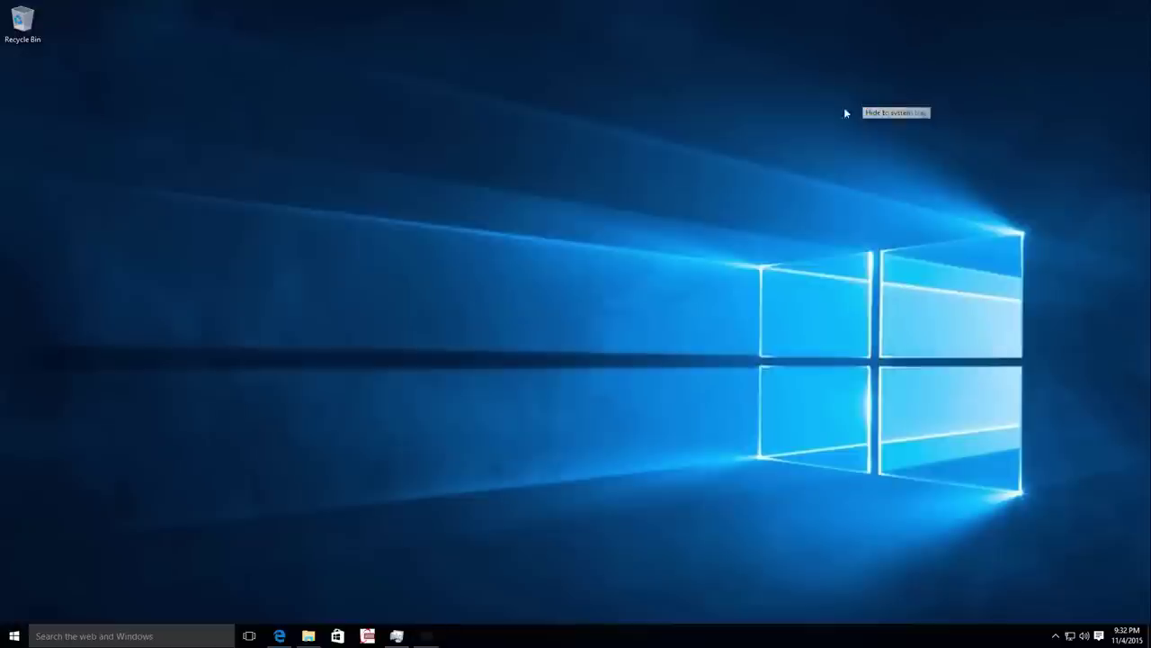
# In Device Manager, expand Storage controllers and select the Standard NVM Express Controller.
pyautogui.rightClick(14, 636)
pyautogui.click(49, 456)
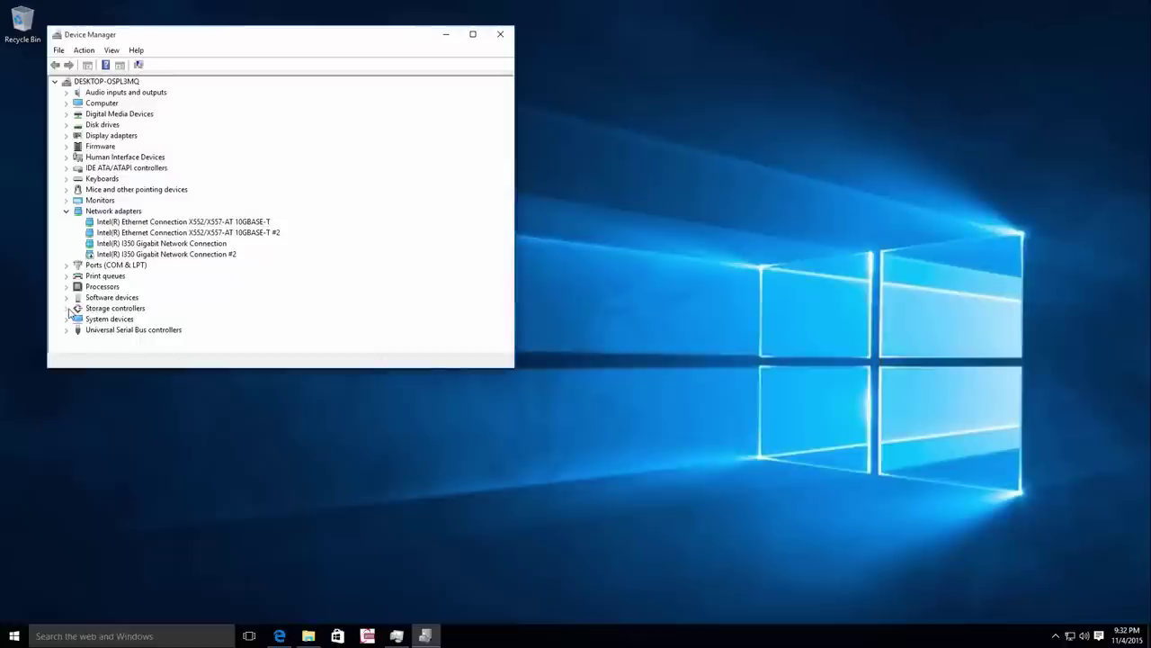
pyautogui.click(68, 308)
pyautogui.click(146, 331)
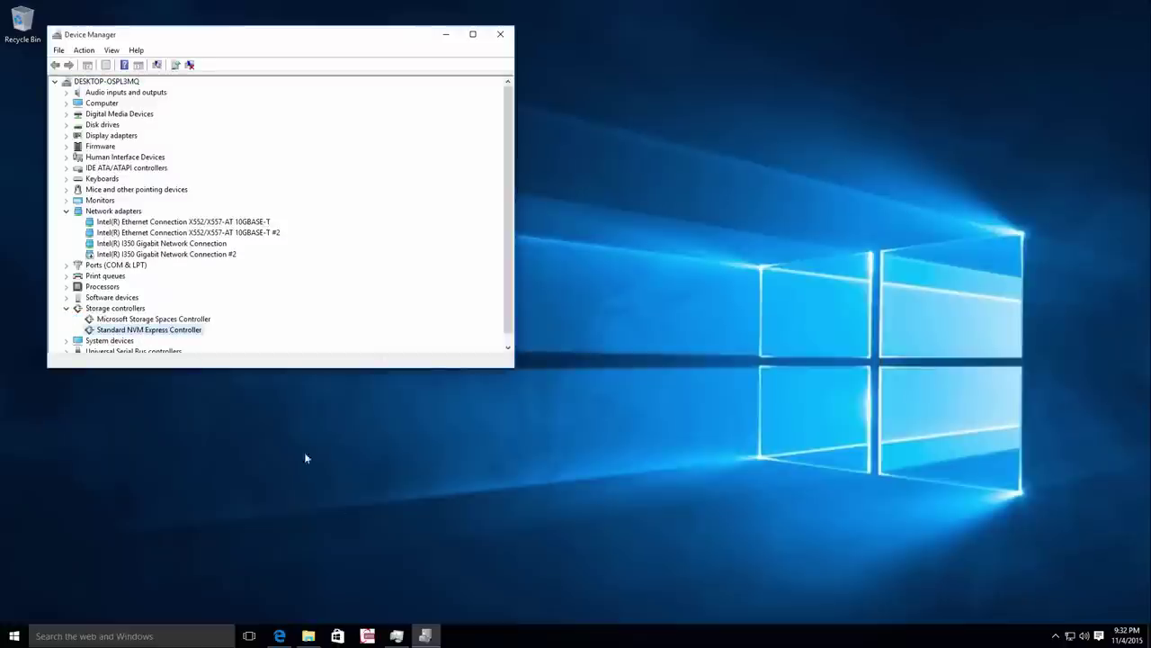
# Bring up File Explorer and go up to the Downloads folder.
pyautogui.click(279, 636)
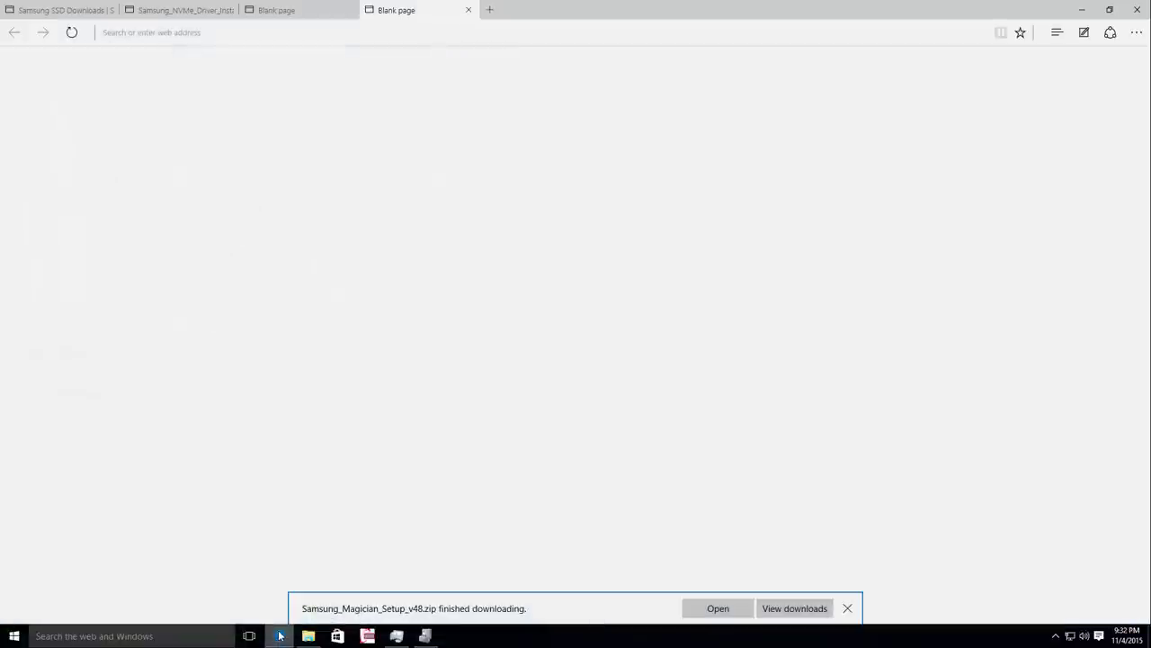
pyautogui.click(279, 636)
pyautogui.click(309, 635)
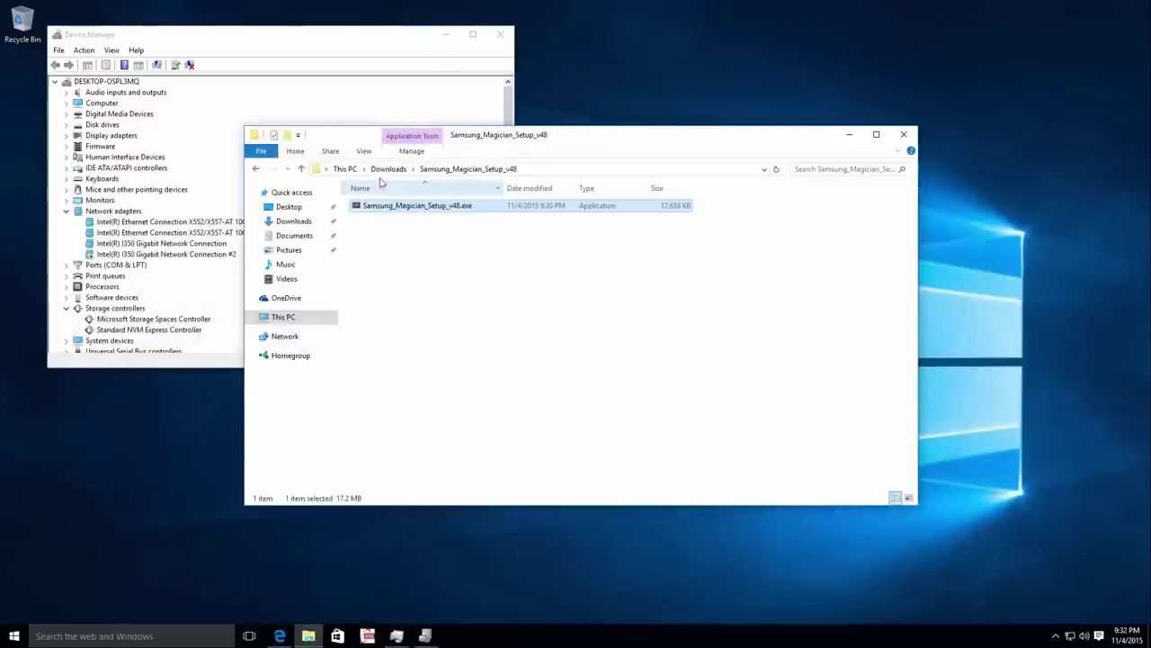
pyautogui.click(388, 168)
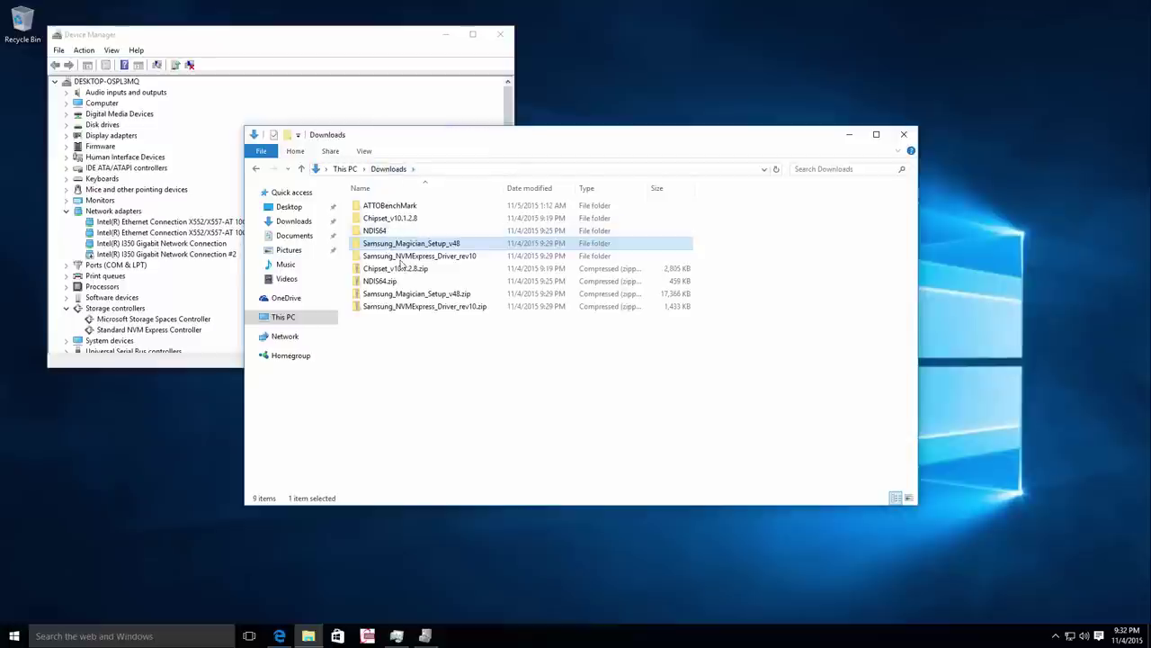
# Launch Samsung NVM Express Driver 1.0.exe from its driver folder and approve the UAC prompt.
pyautogui.doubleClick(436, 256)
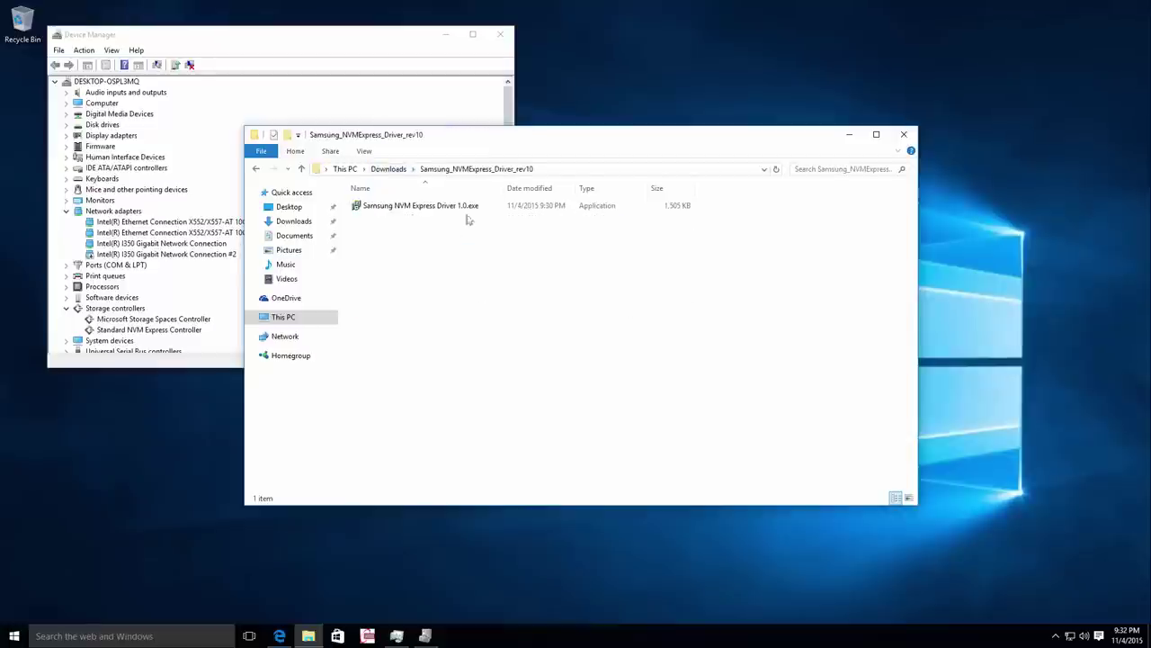
pyautogui.doubleClick(454, 207)
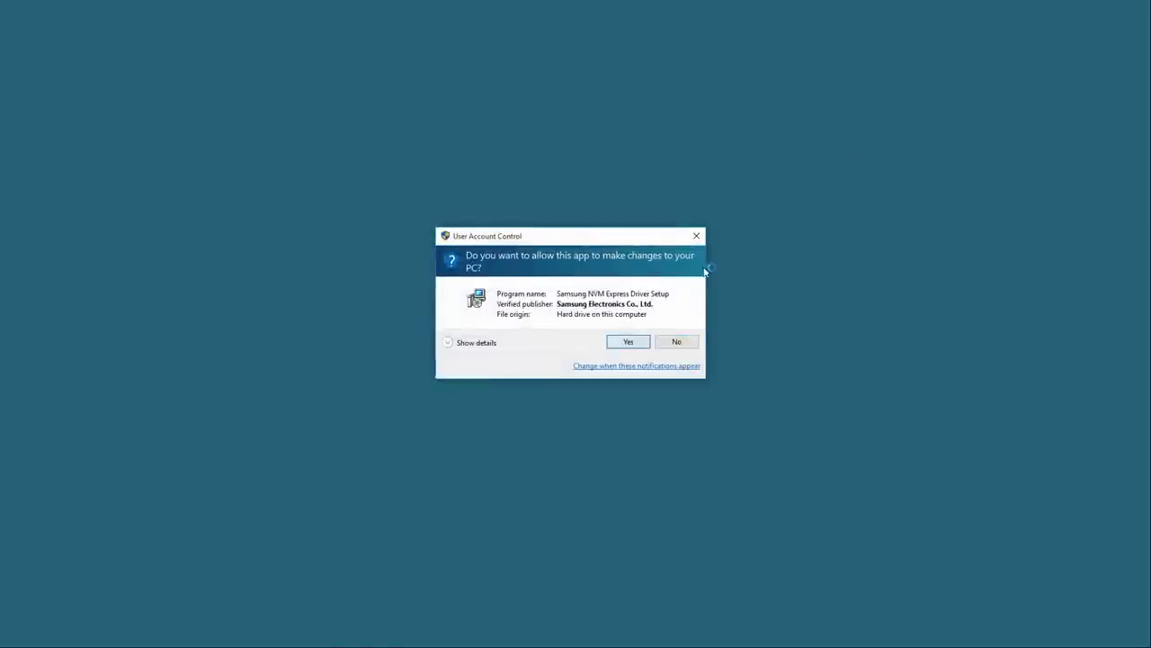
pyautogui.click(629, 341)
# Minimize File Explorer, resize and move Device Manager, and choose English as the setup language.
pyautogui.click(848, 135)
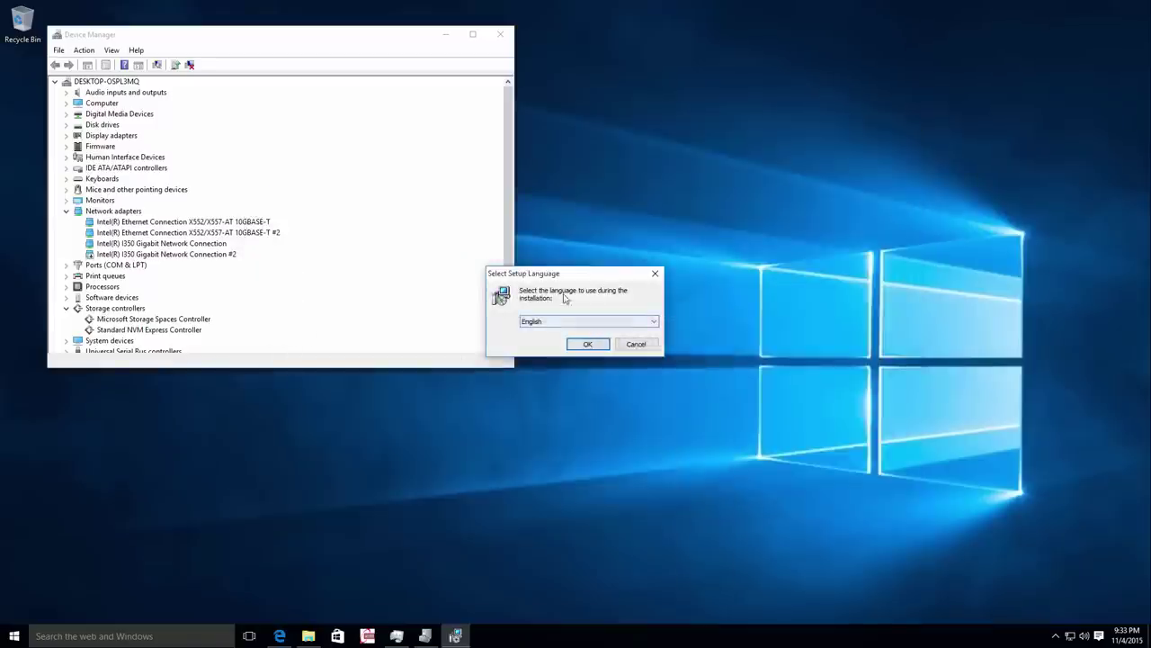
pyautogui.moveTo(516, 186); pyautogui.dragTo(458, 187)
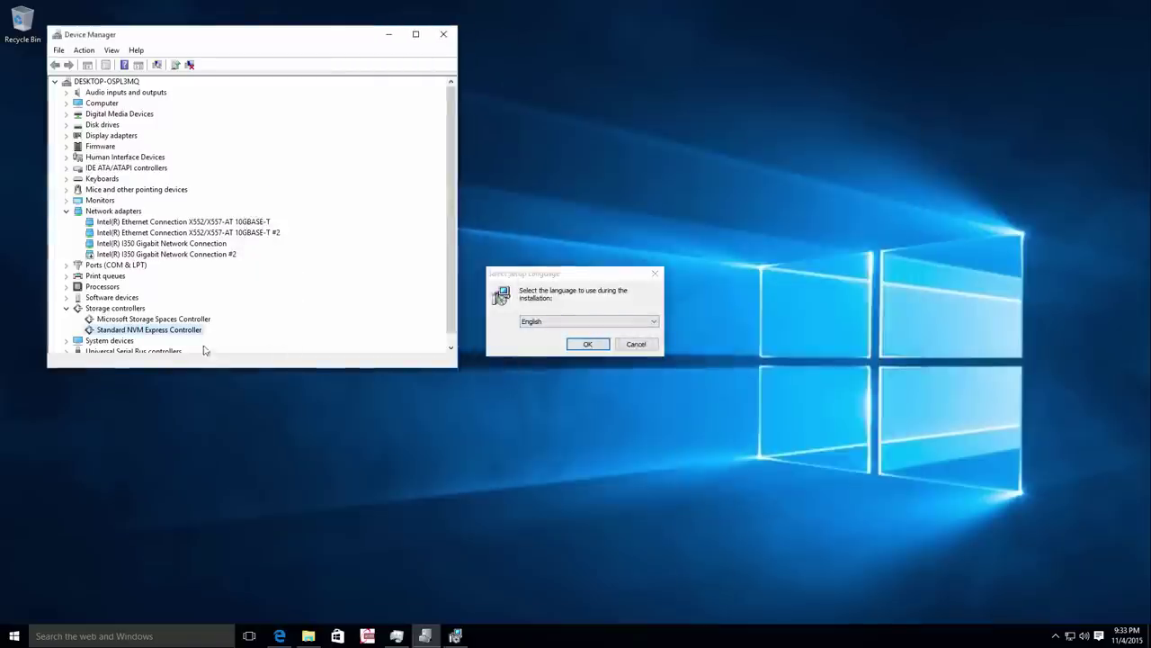
pyautogui.moveTo(189, 367); pyautogui.dragTo(184, 442)
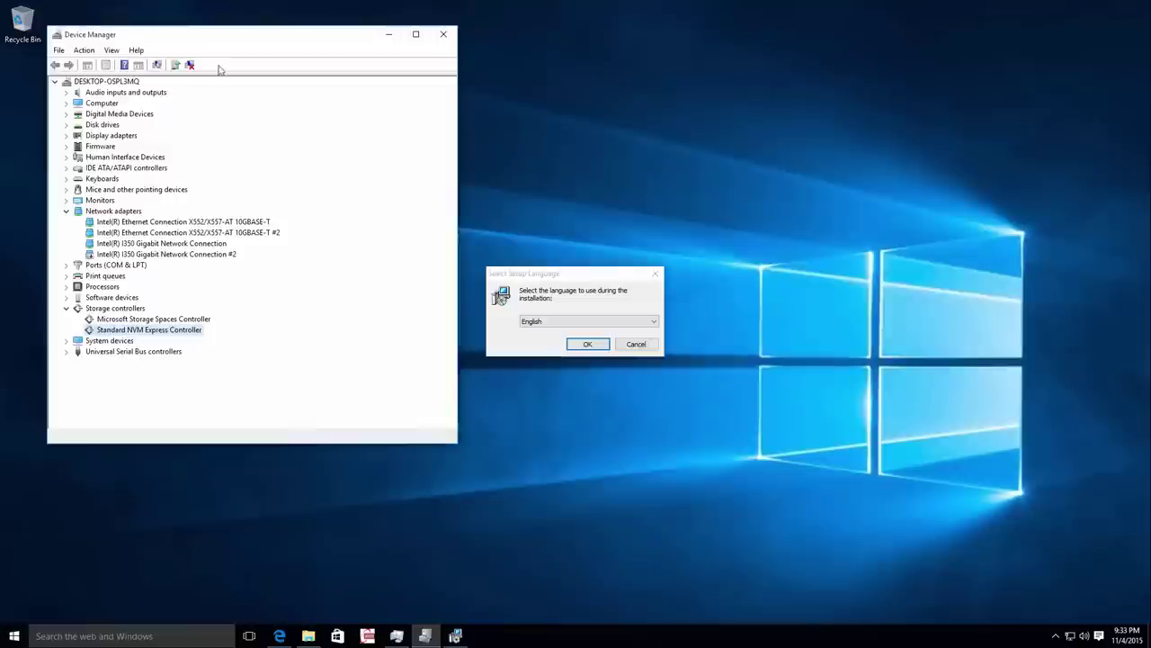
pyautogui.moveTo(230, 36); pyautogui.dragTo(206, 96)
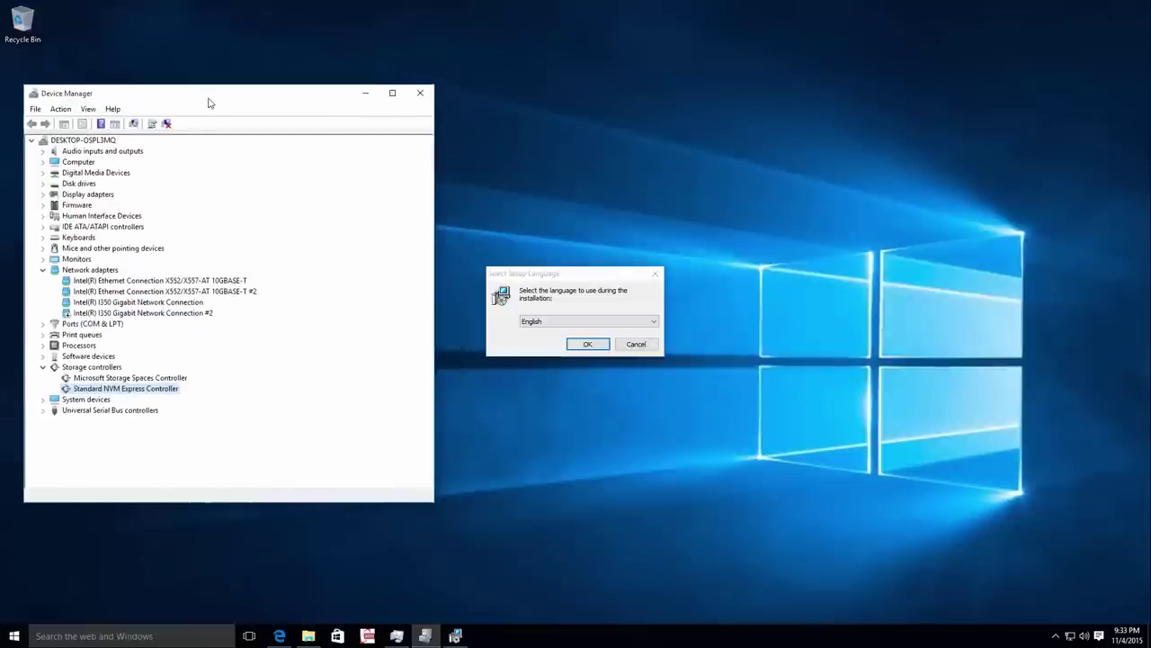
pyautogui.click(589, 344)
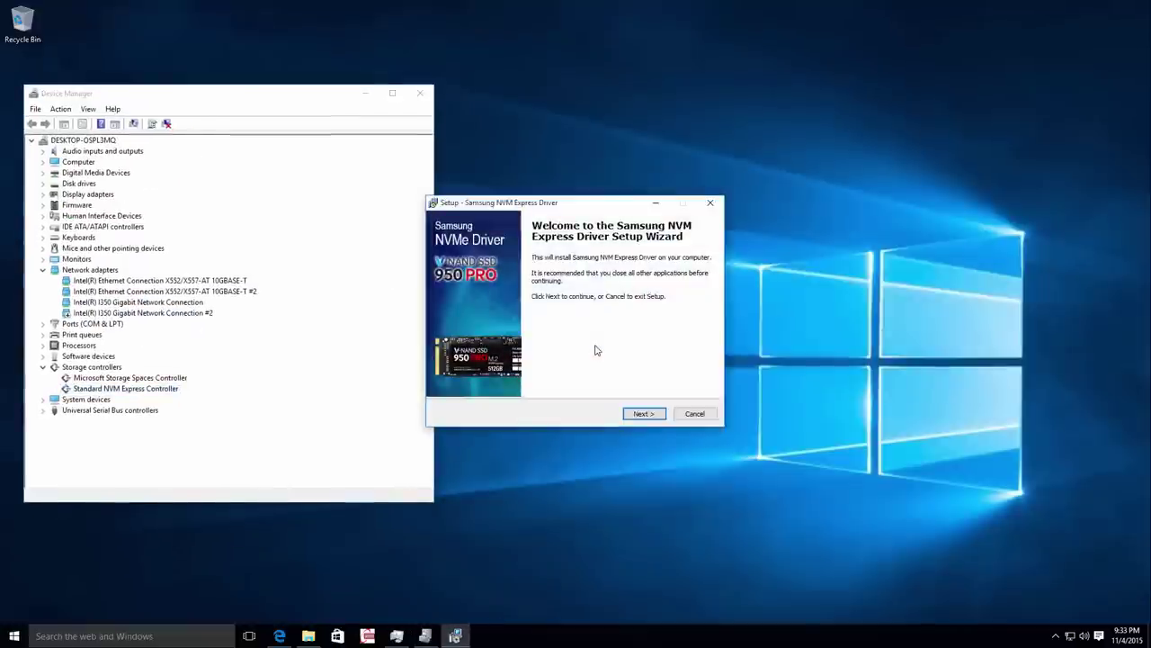
# Check the Standard NVM Express Controller's current driver version in Device Manager.
pyautogui.click(435, 161)
pyautogui.moveTo(434, 161); pyautogui.dragTo(337, 169)
pyautogui.rightClick(139, 389)
pyautogui.click(168, 446)
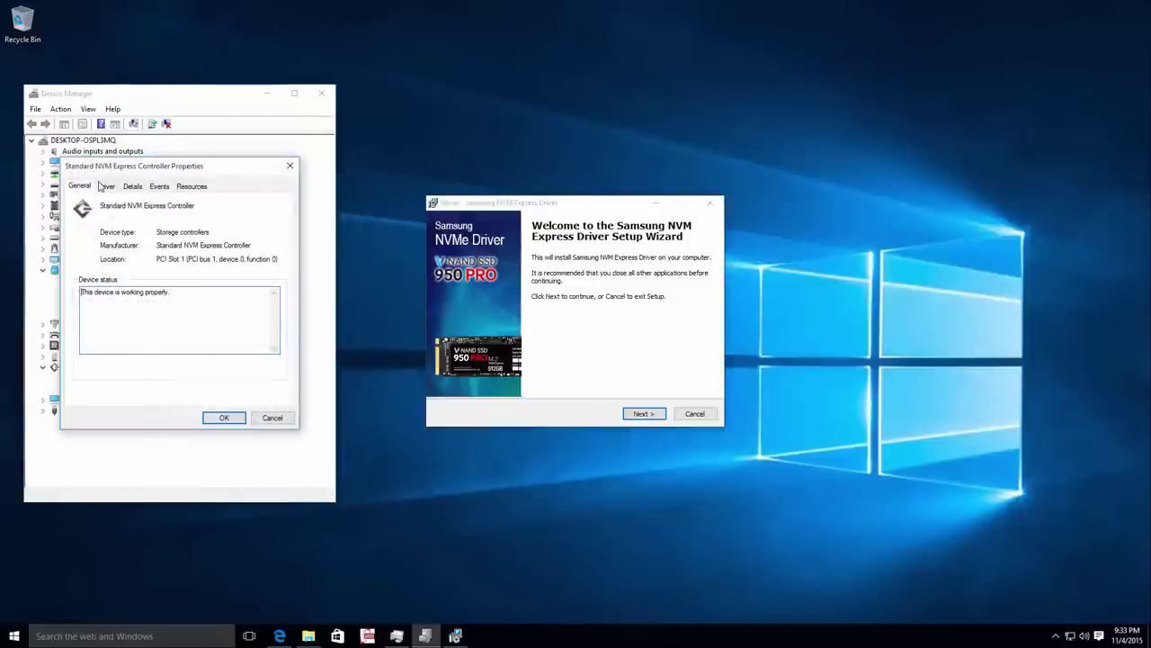
pyautogui.click(104, 186)
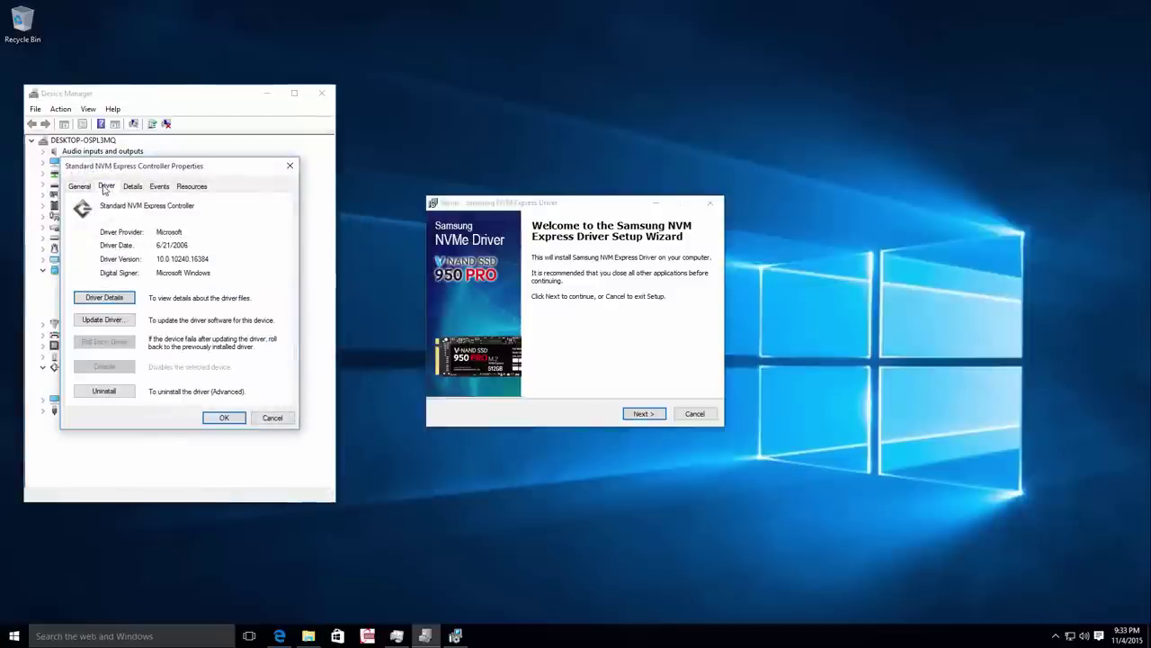
pyautogui.click(266, 419)
pyautogui.moveTo(216, 97); pyautogui.dragTo(281, 112)
# Accept the license agreement and continue to the Ready to Install page.
pyautogui.click(643, 414)
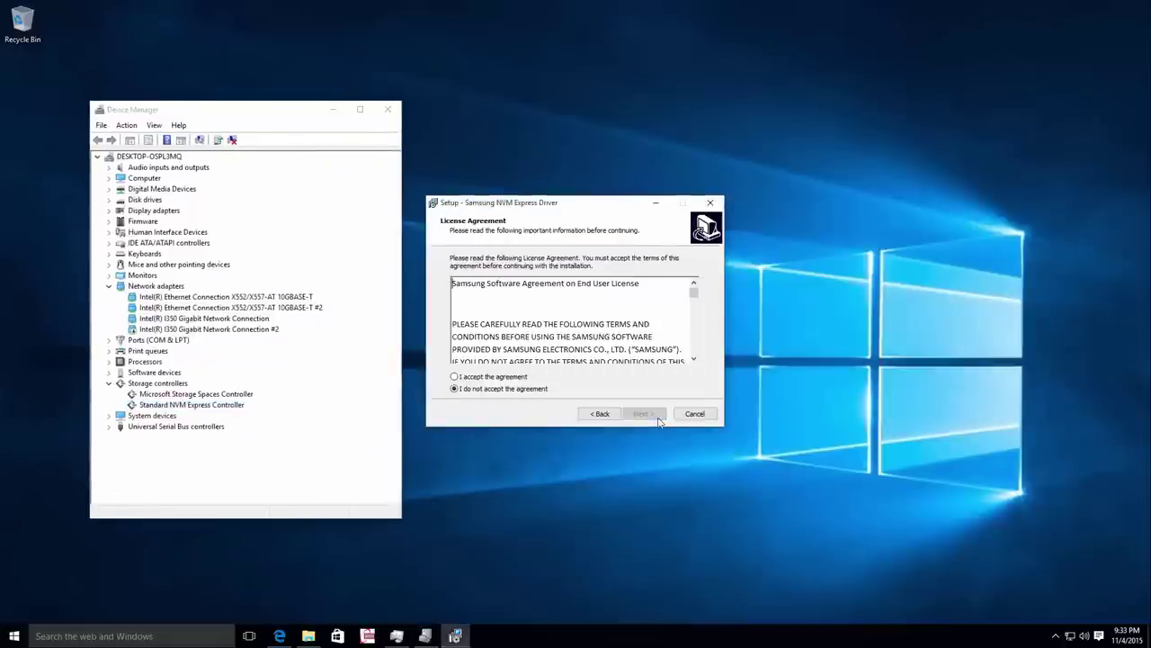
pyautogui.press('Up')
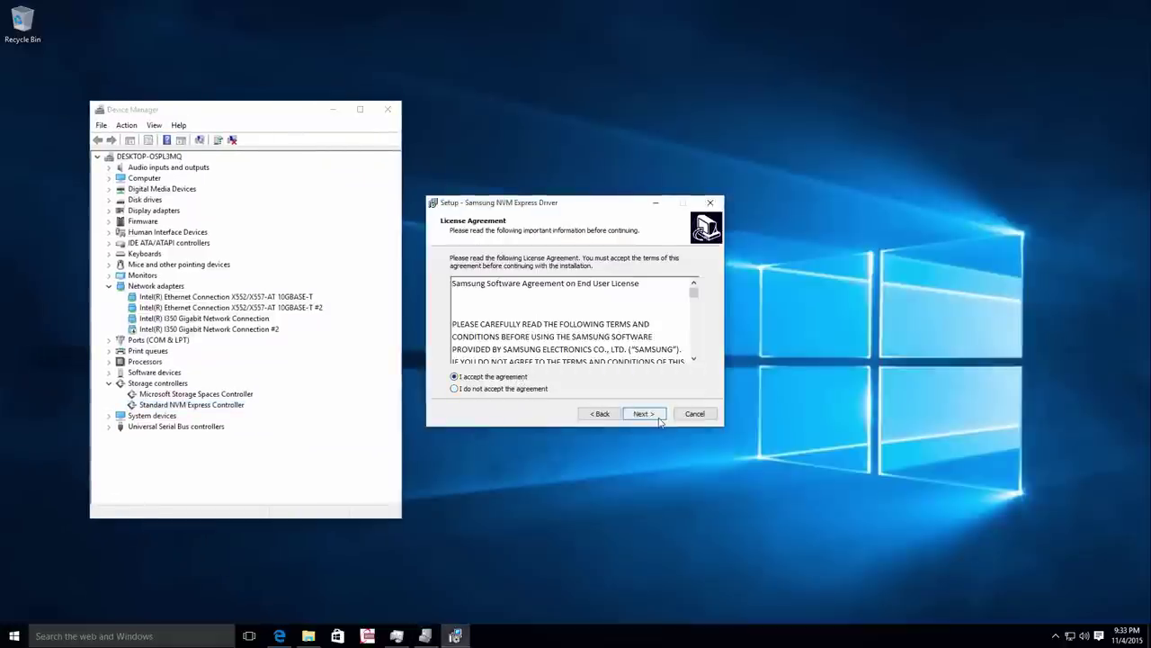
pyautogui.click(660, 418)
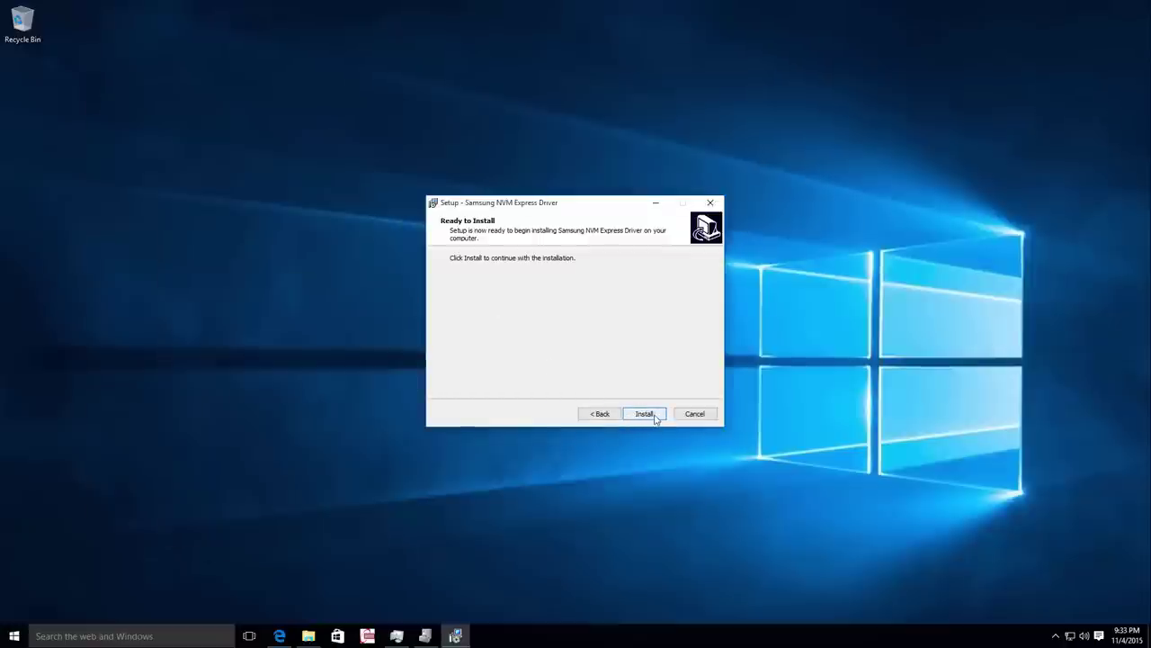
# Start the NVMe driver installation, checking Device Manager while it runs.
pyautogui.click(645, 414)
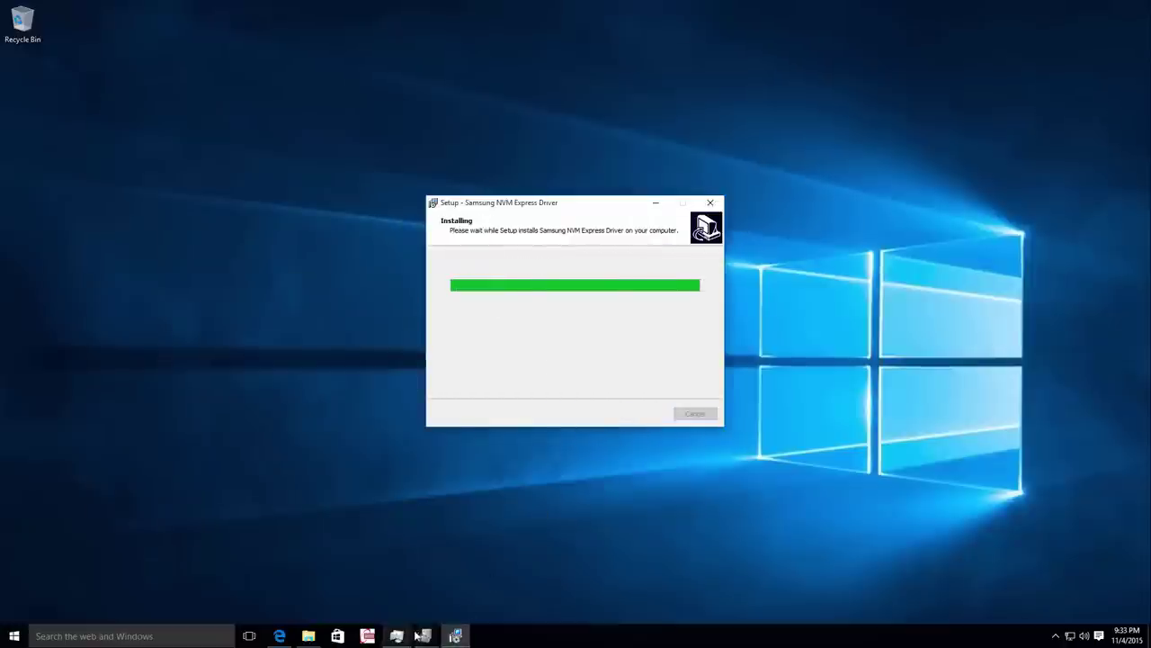
pyautogui.click(419, 636)
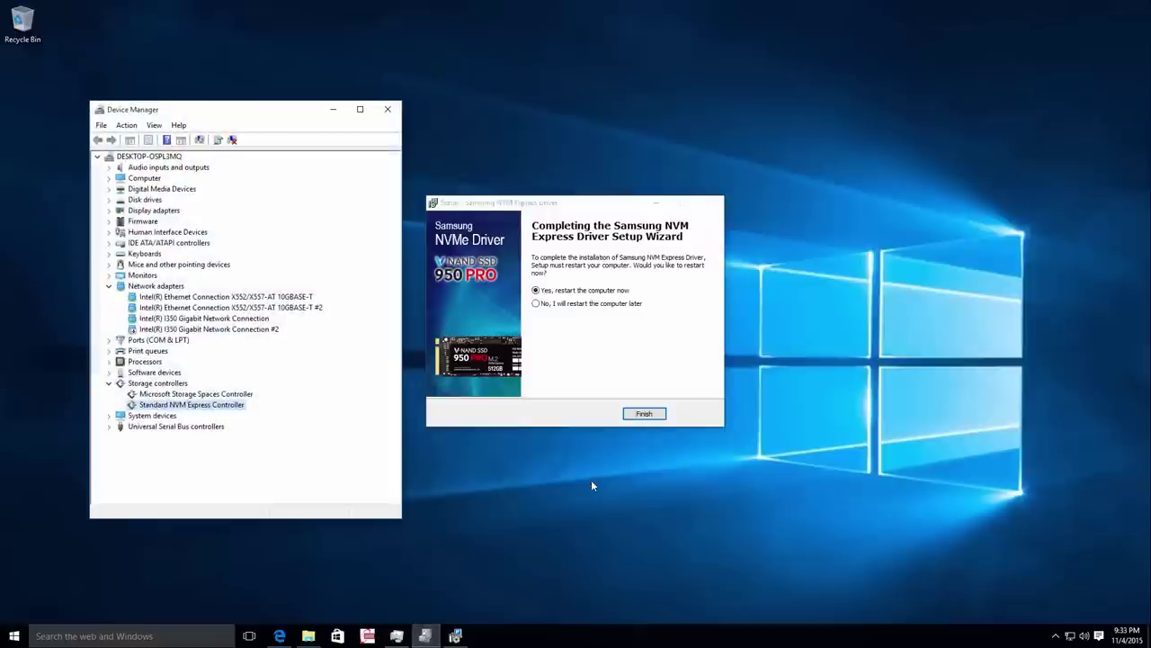
pyautogui.click(333, 109)
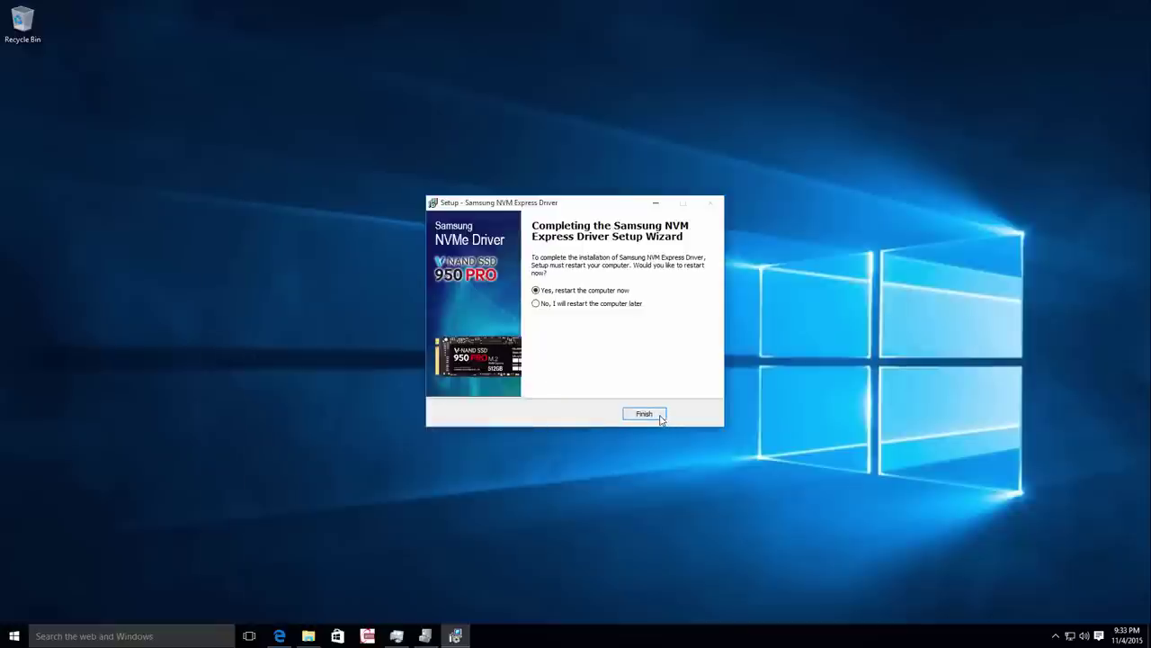
# Finish setup with an immediate restart and minimize the remote session.
pyautogui.click(660, 416)
pyautogui.moveTo(697, 11)
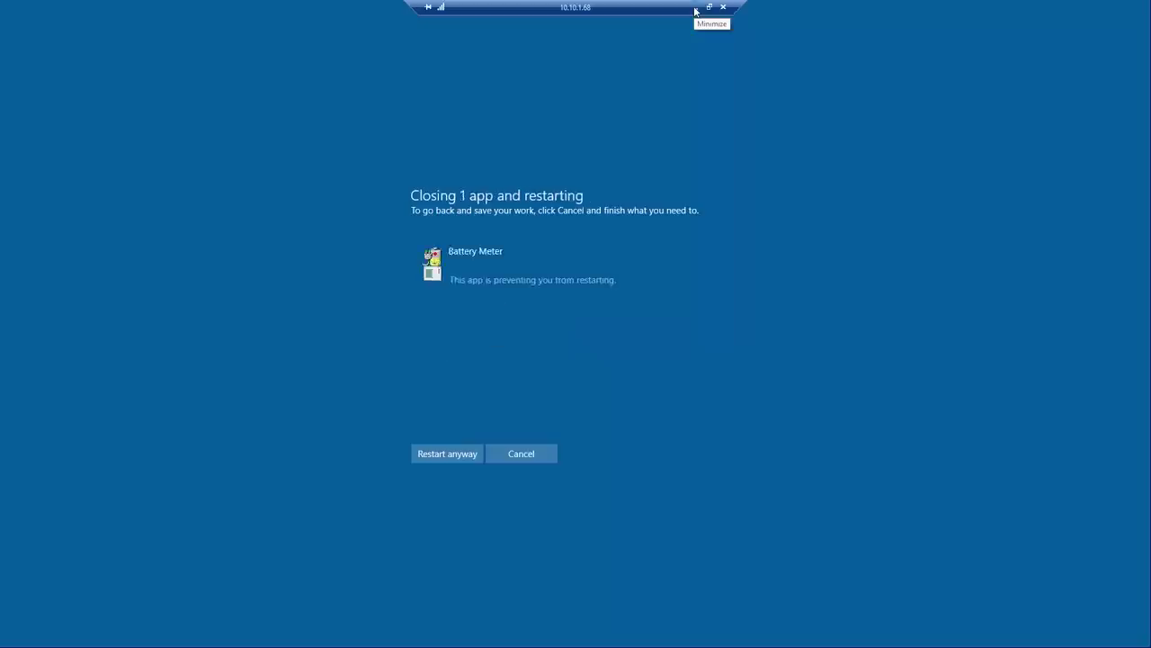
pyautogui.click(695, 11)
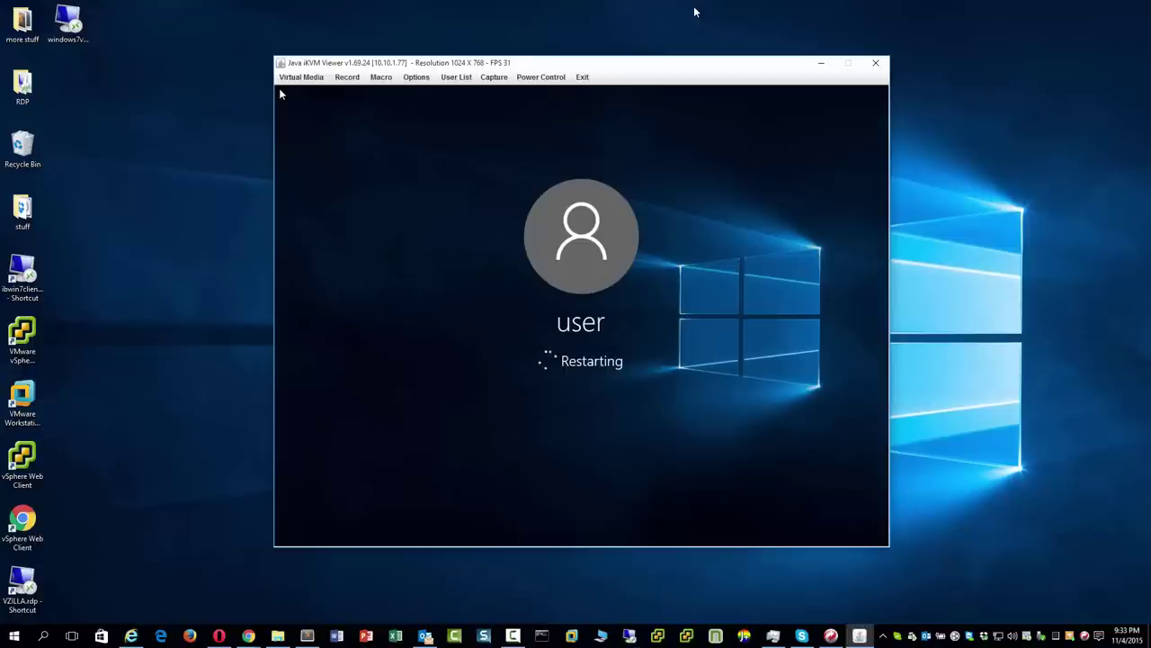
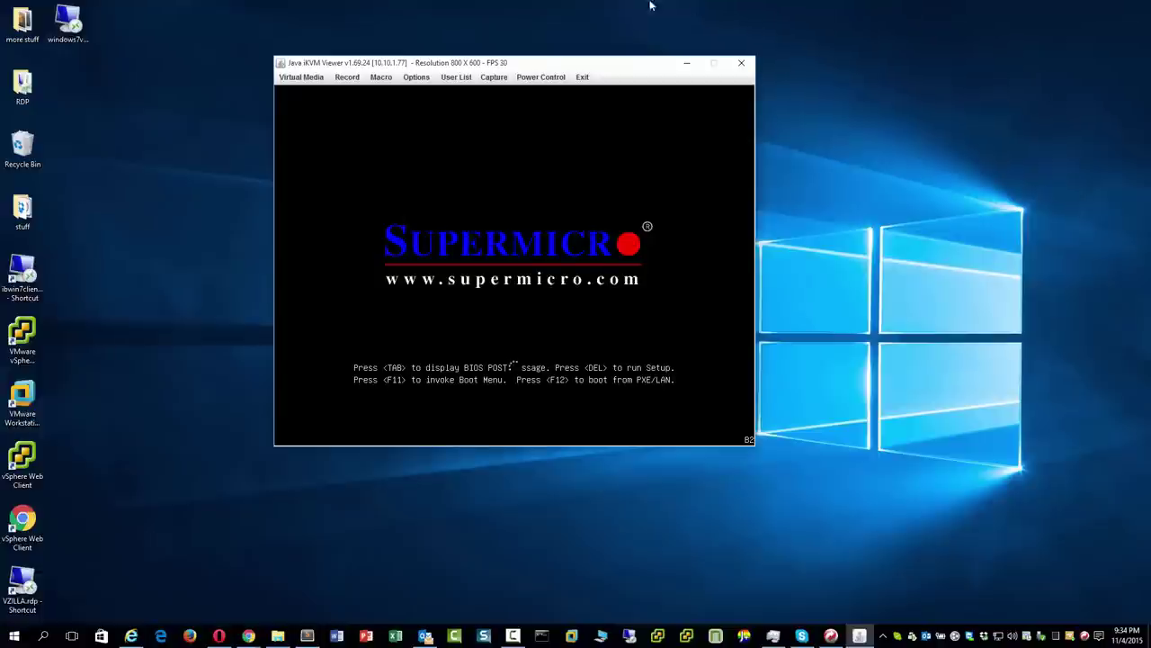
# Stop the boot stopwatch at 00:23:48.668 once the Windows sign-in screen appears.
pyautogui.click(248, 636)
pyautogui.moveTo(926, 325); pyautogui.dragTo(747, 189)
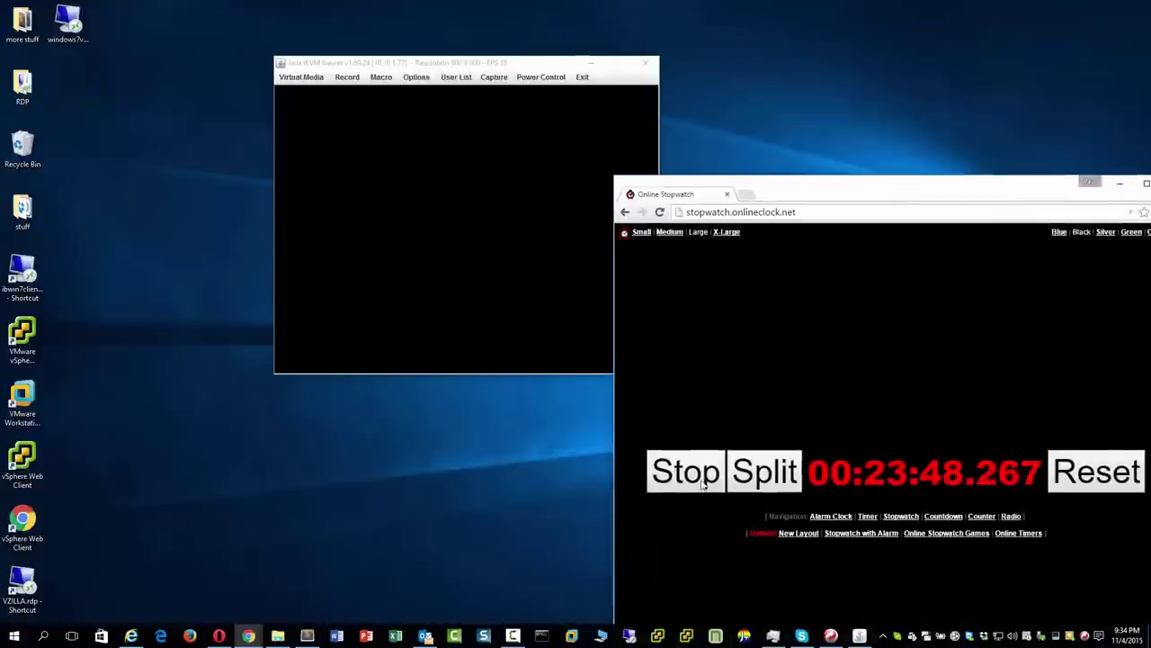
pyautogui.press('space')
# Shrink the stopwatch window and move it to the right side of the screen.
pyautogui.click(643, 232)
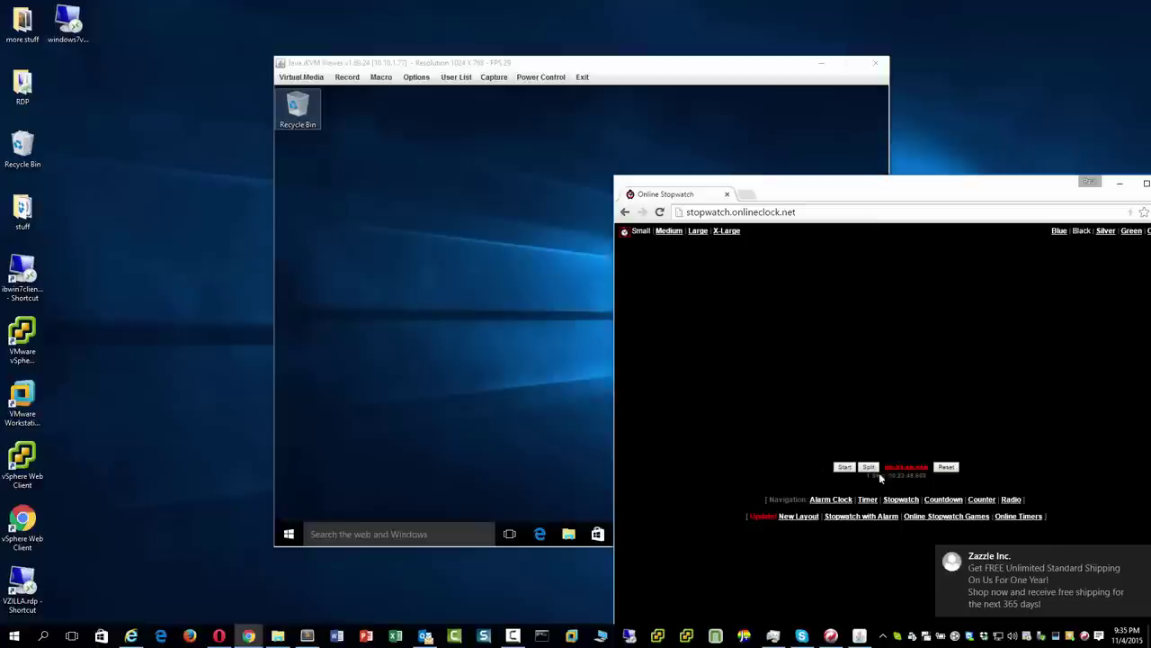
pyautogui.click(1138, 555)
pyautogui.moveTo(983, 200); pyautogui.dragTo(705, 132)
pyautogui.click(727, 314)
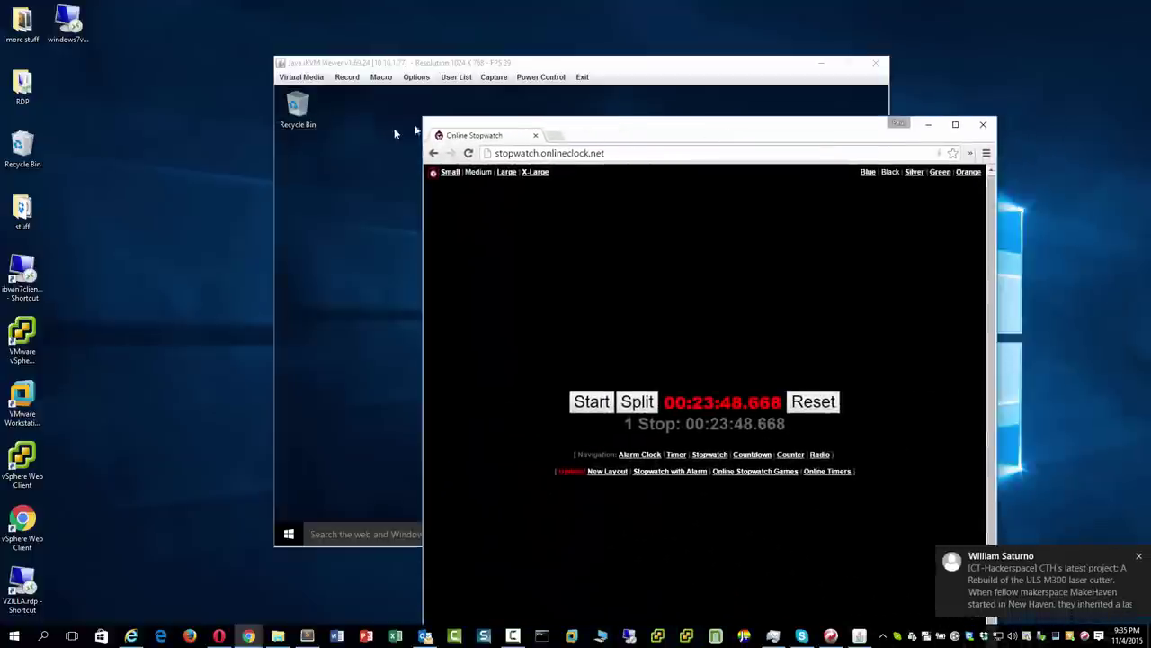
pyautogui.moveTo(430, 127); pyautogui.dragTo(637, 494)
pyautogui.moveTo(793, 498); pyautogui.dragTo(935, 335)
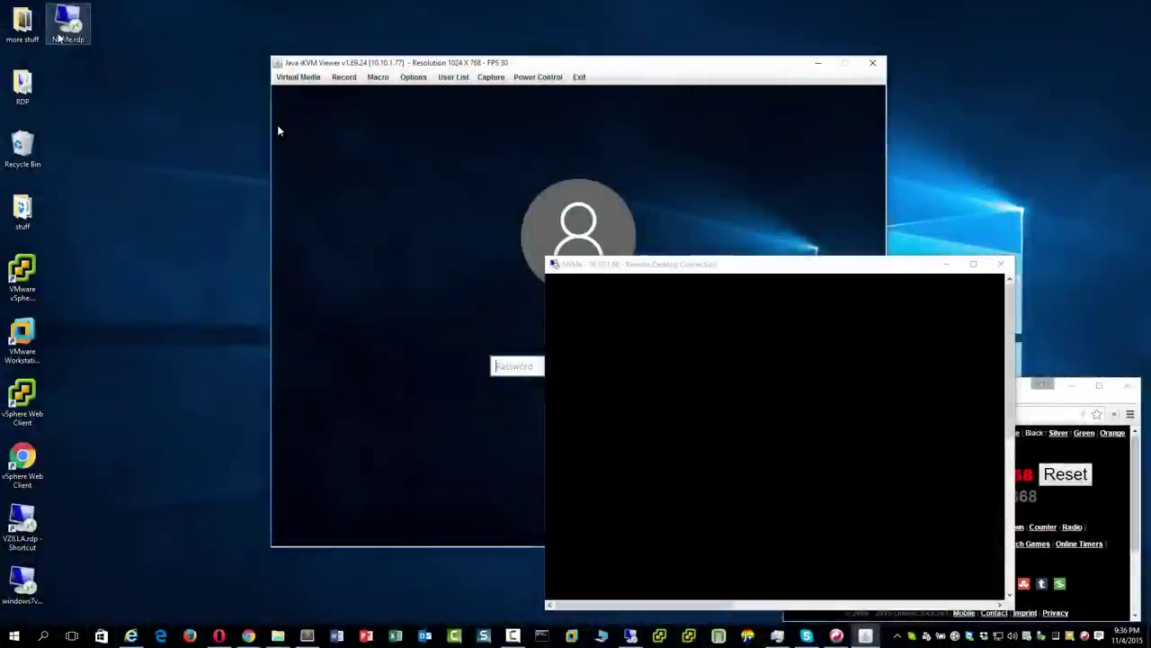
# Make the remote desktop full screen and open Device Manager with Storage controllers expanded.
pyautogui.click(971, 265)
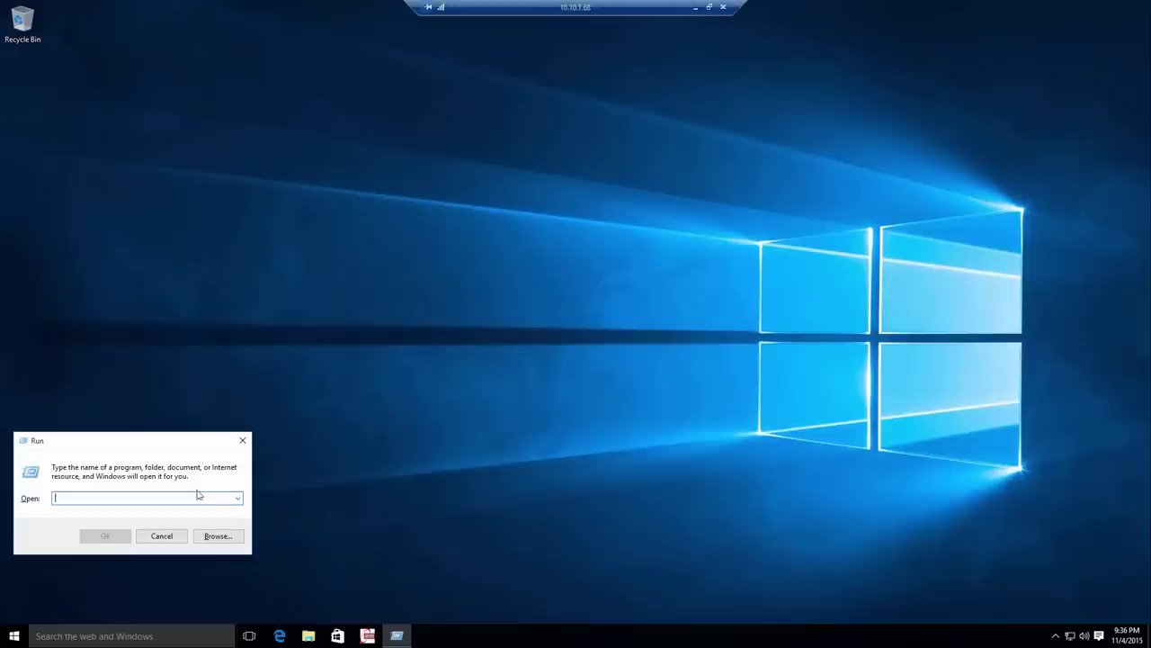
pyautogui.click(161, 536)
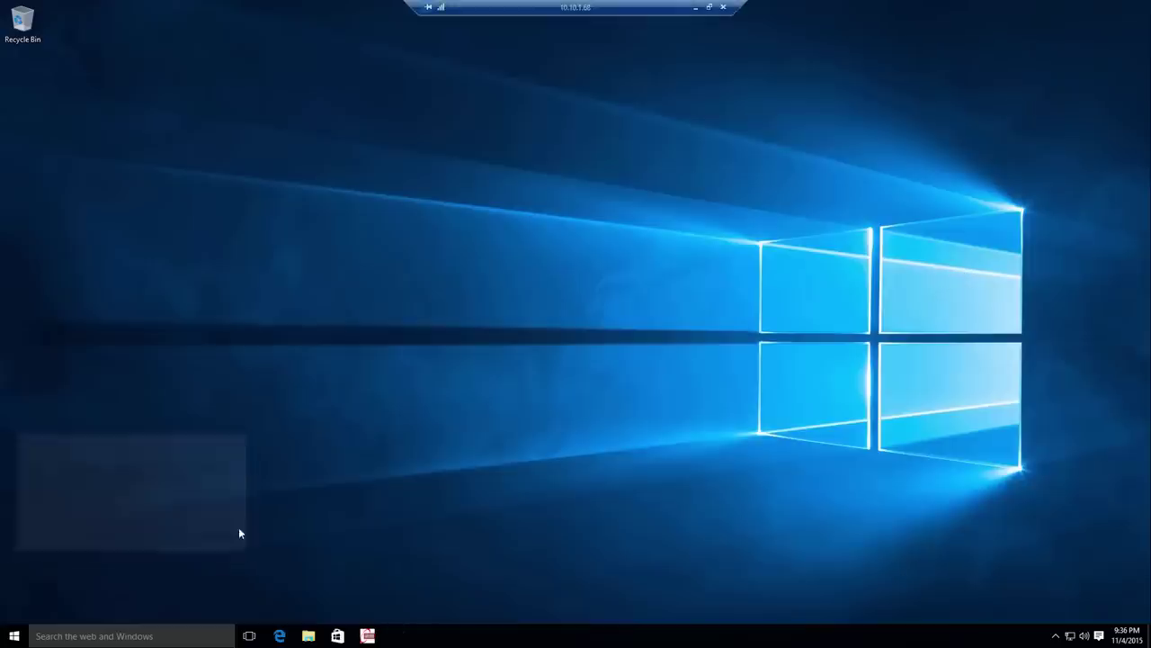
pyautogui.rightClick(14, 635)
pyautogui.click(60, 464)
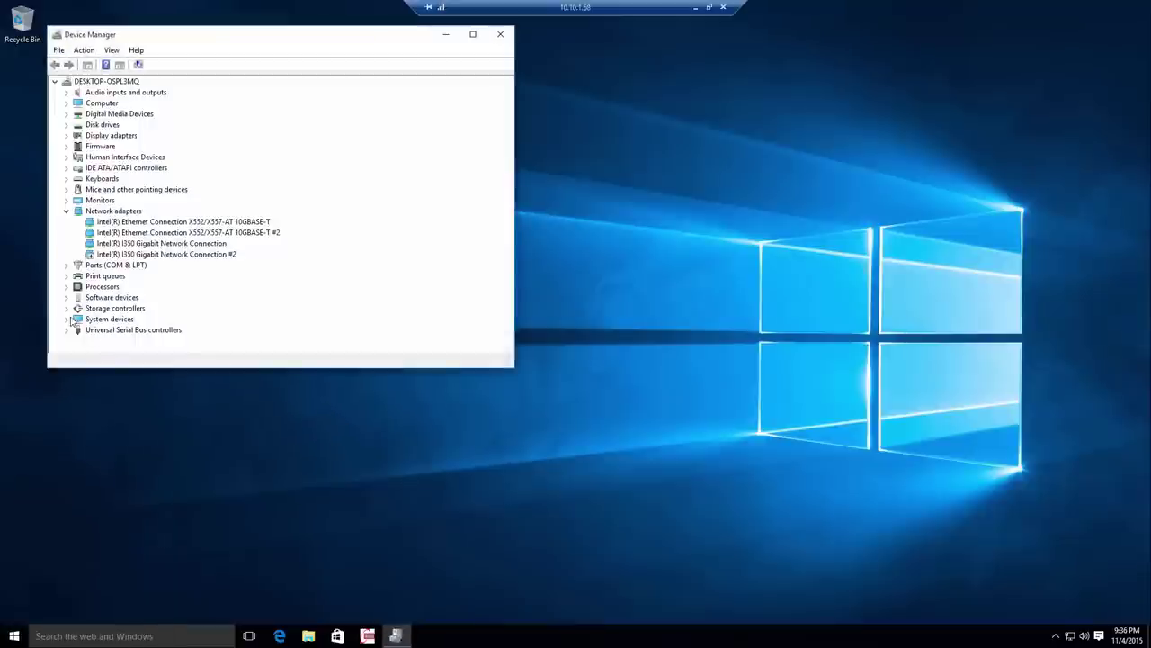
pyautogui.click(66, 309)
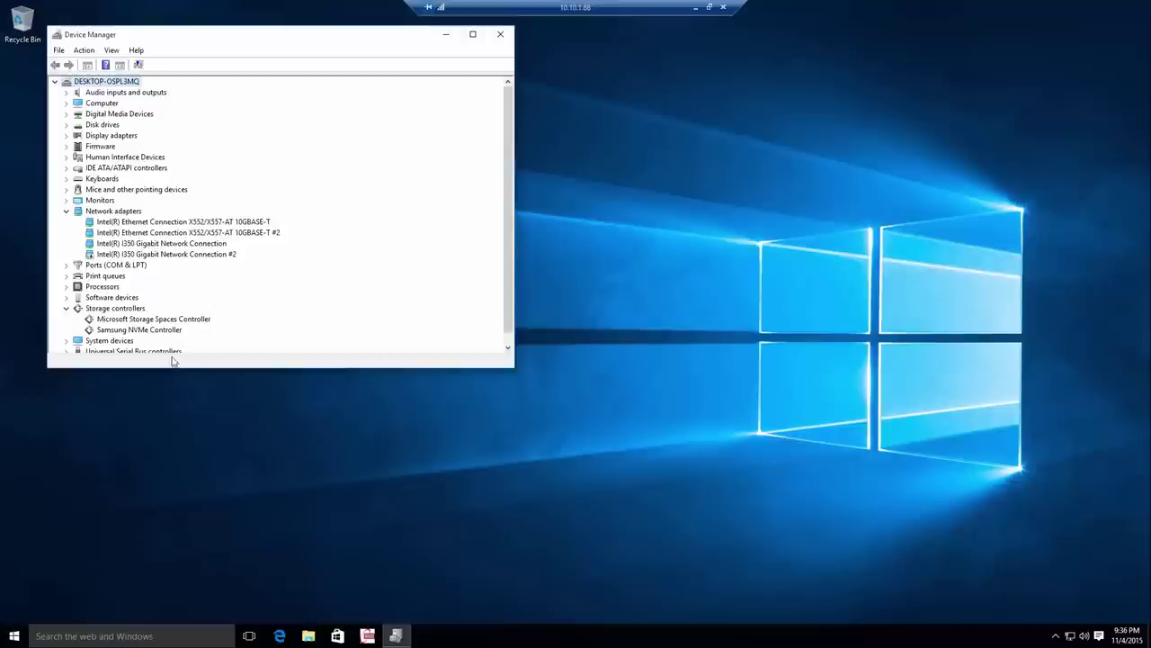
pyautogui.moveTo(169, 369); pyautogui.dragTo(169, 402)
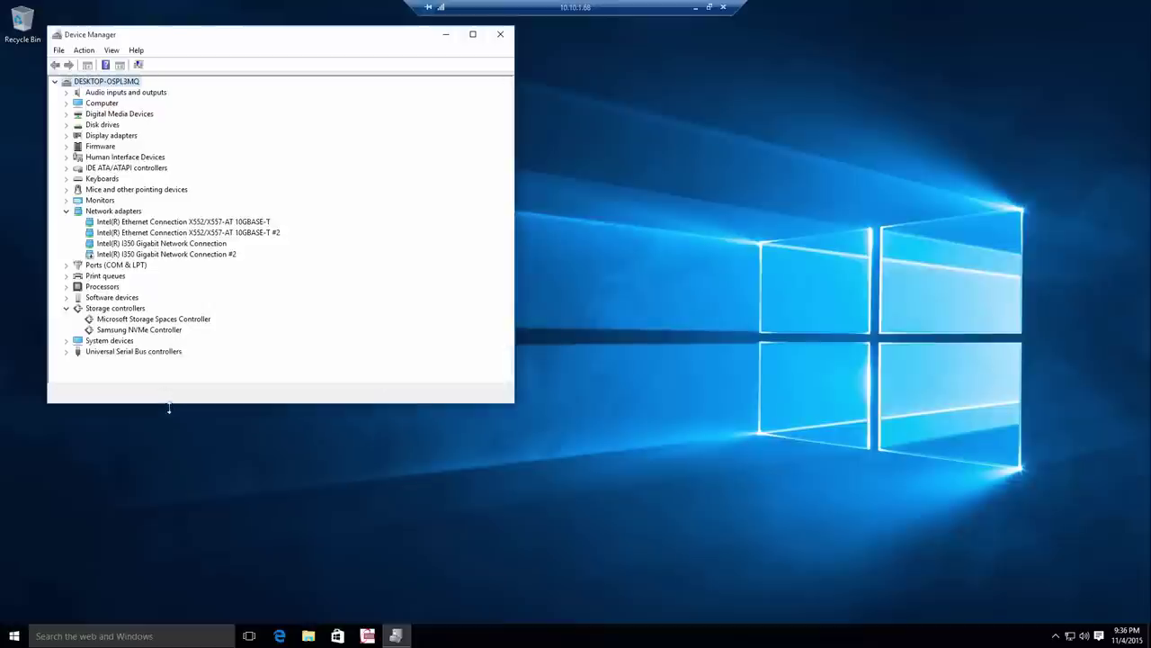
# Confirm the Samsung NVMe Controller driver 1.4.7.16 is already current, then close Device Manager.
pyautogui.rightClick(172, 331)
pyautogui.click(209, 386)
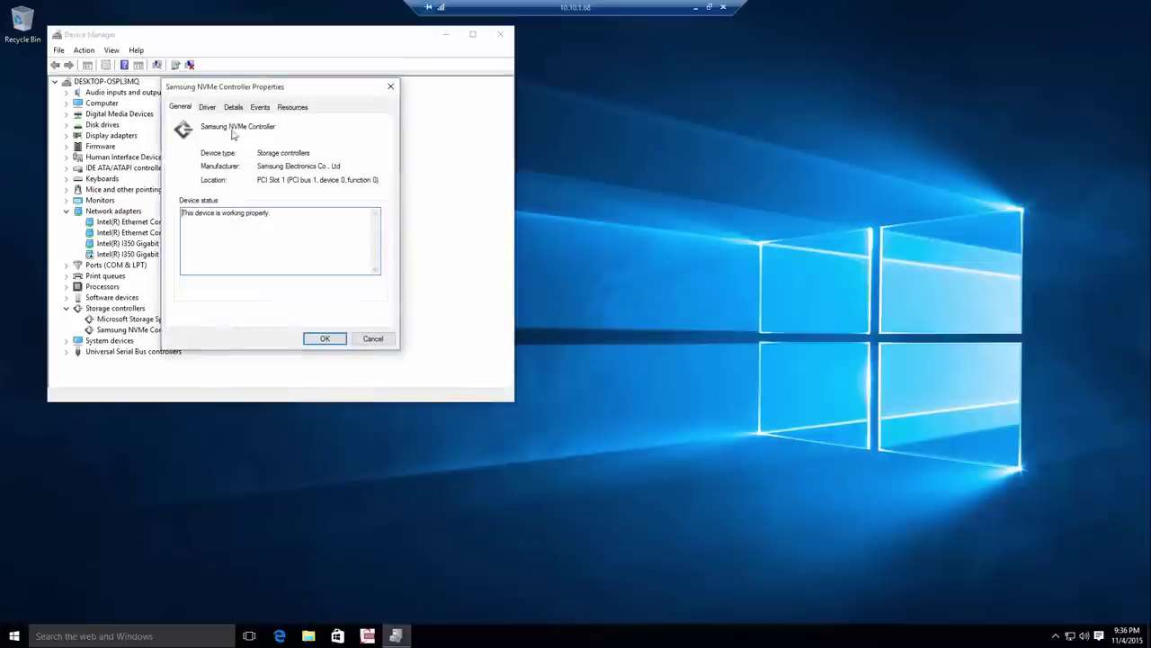
pyautogui.click(208, 107)
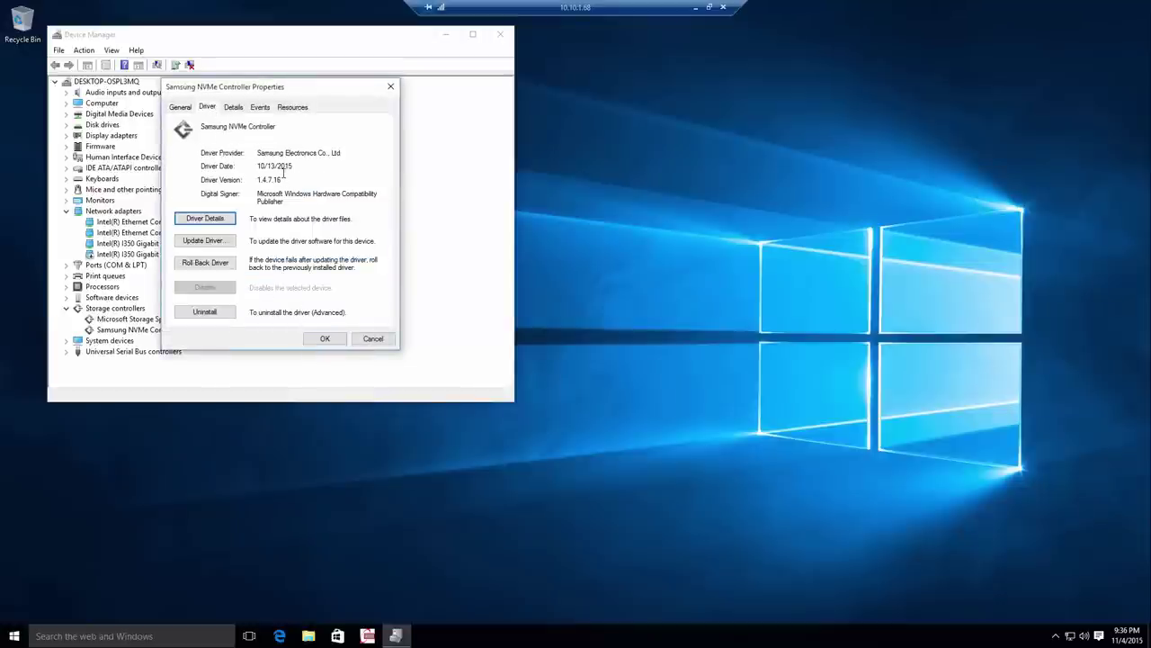
pyautogui.click(231, 245)
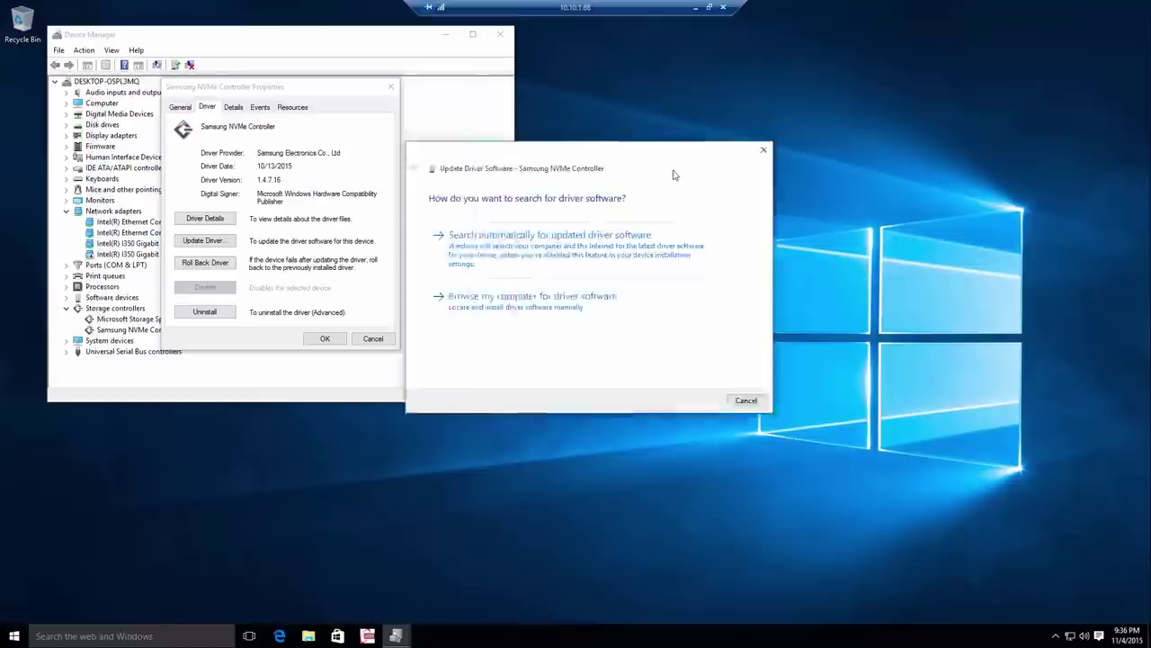
pyautogui.click(598, 263)
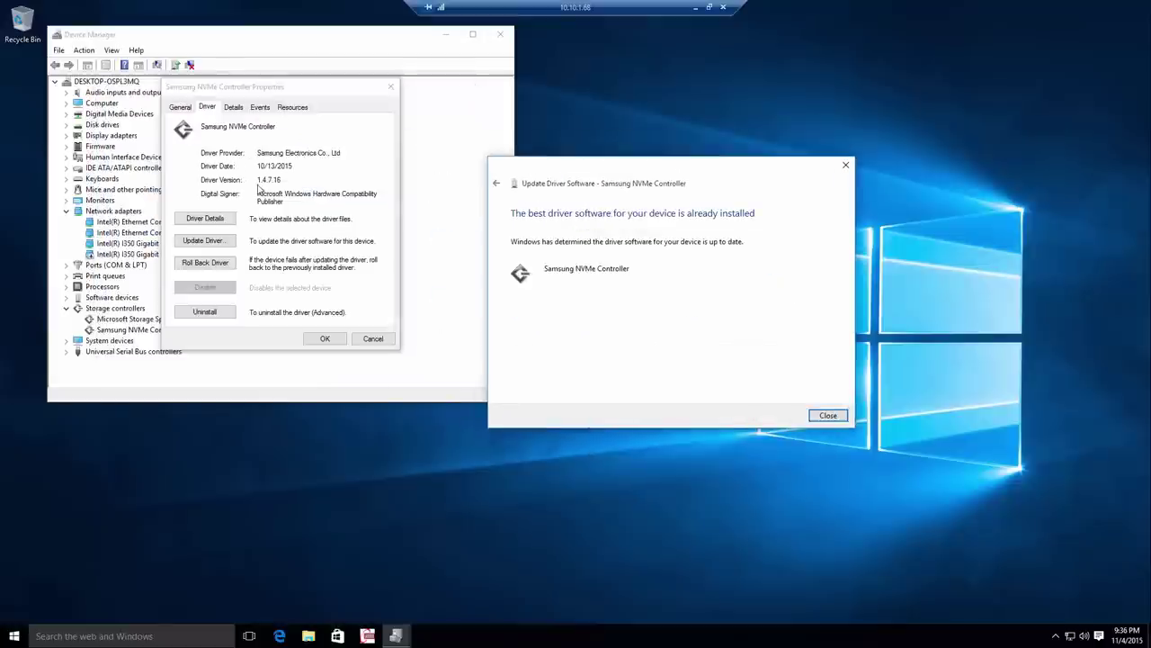
pyautogui.click(828, 414)
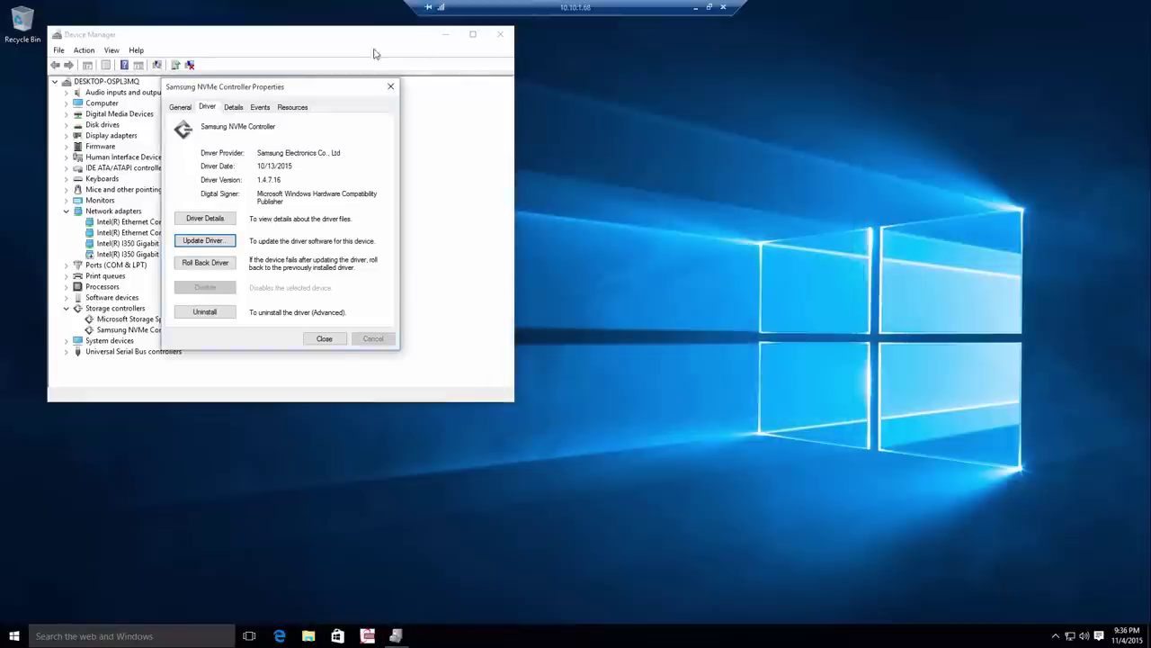
pyautogui.click(391, 86)
pyautogui.click(500, 34)
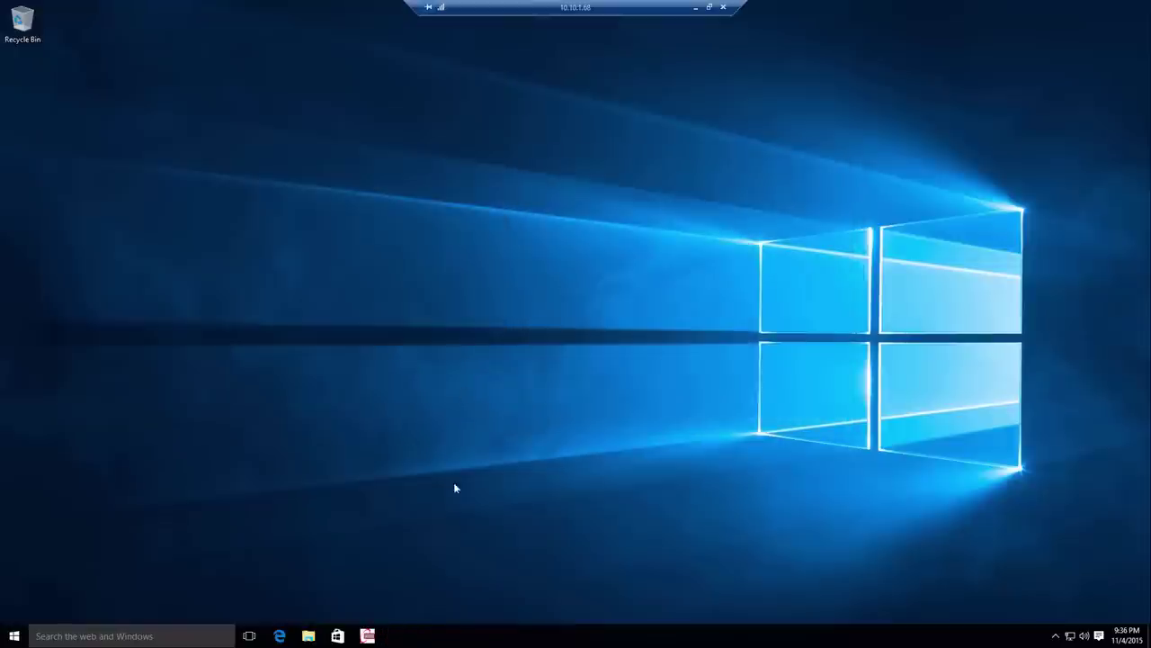
# Run ATTO's 0.5–8192 KB test on drive C with admin rights, reads peaking at 2529692.
pyautogui.click(369, 636)
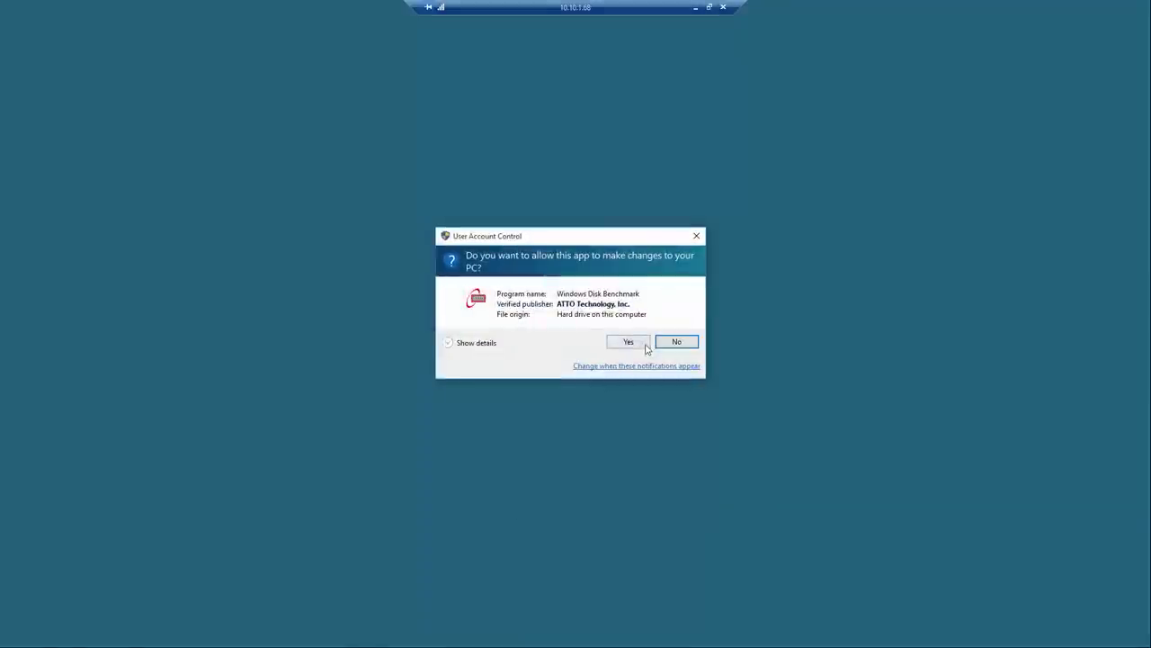
pyautogui.click(644, 345)
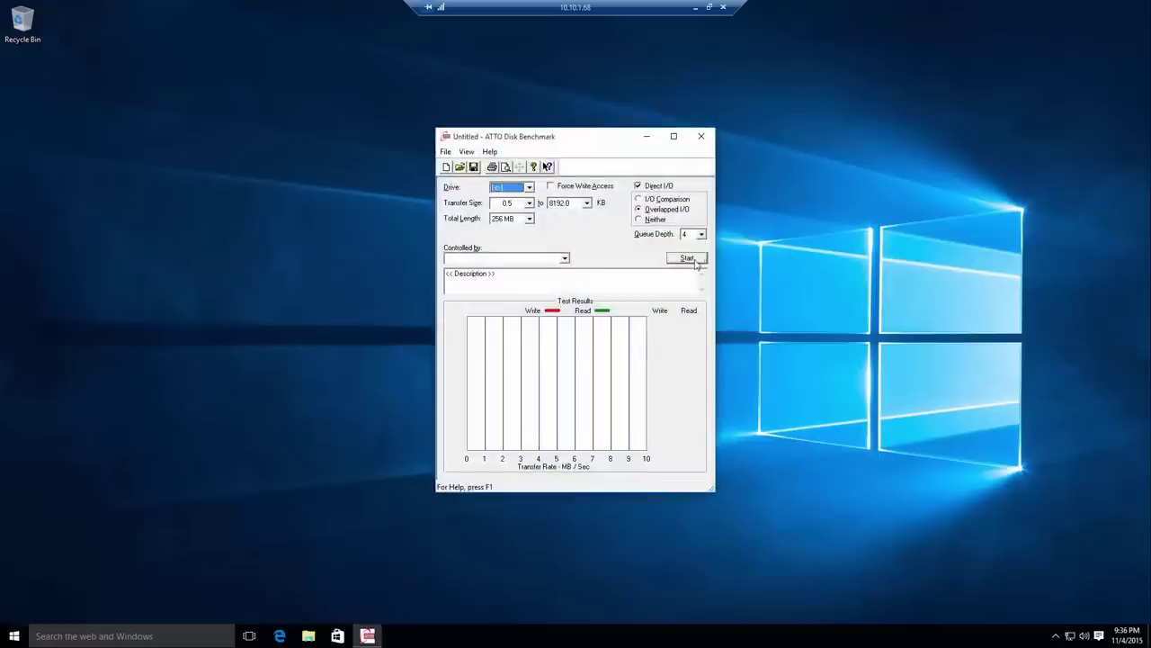
pyautogui.click(697, 259)
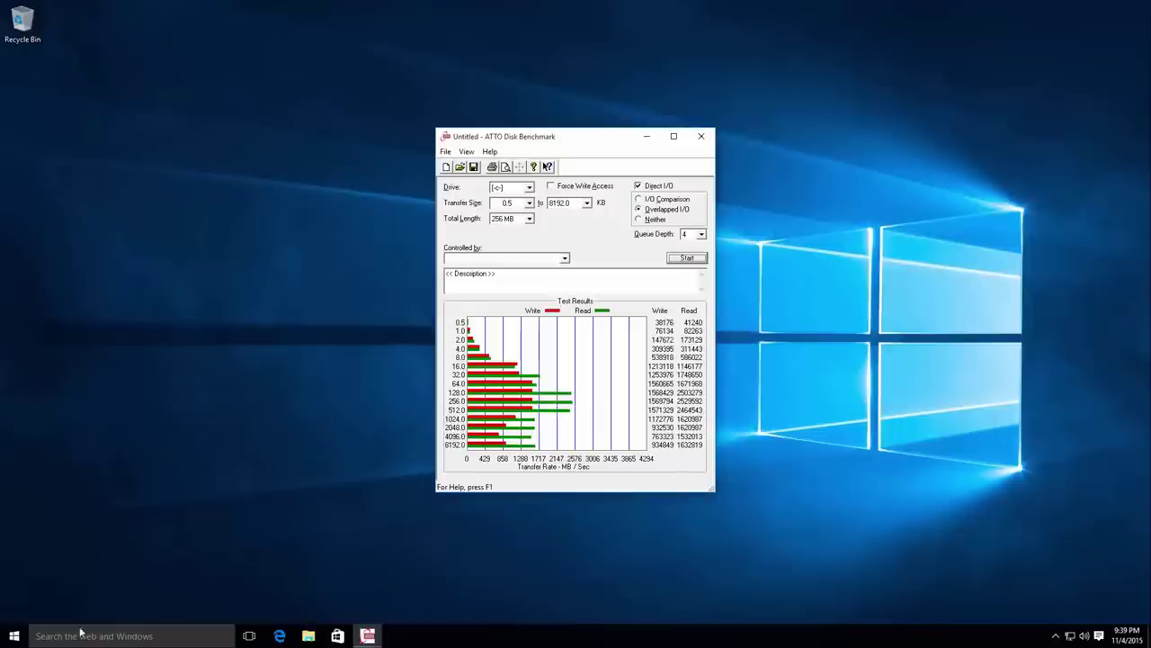
pyautogui.click(279, 636)
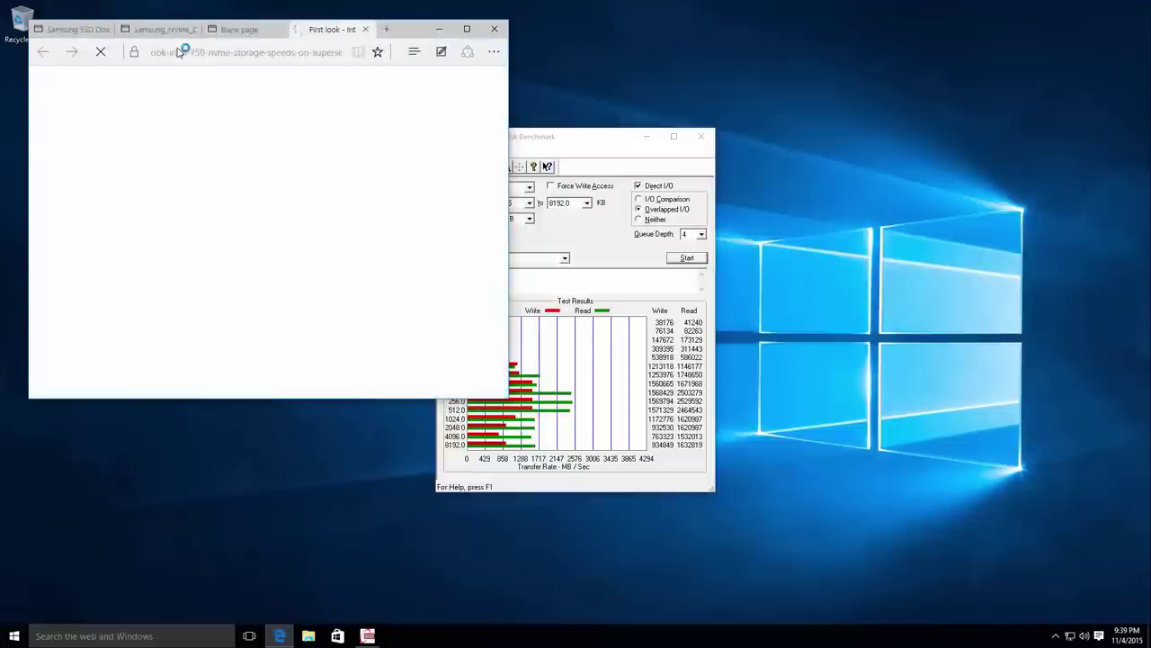
# Place Edge beside ATTO and enlarge the article's Samsung SM951 and Intel 750 ATTO screenshot.
pyautogui.press('super+Right')
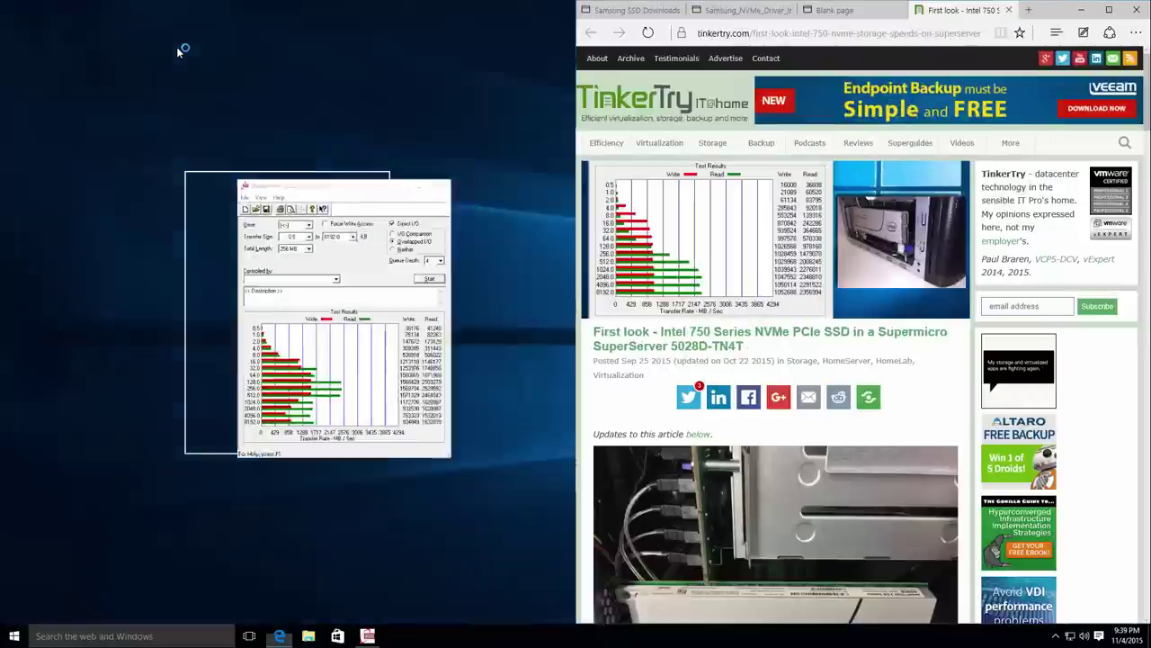
pyautogui.click(319, 198)
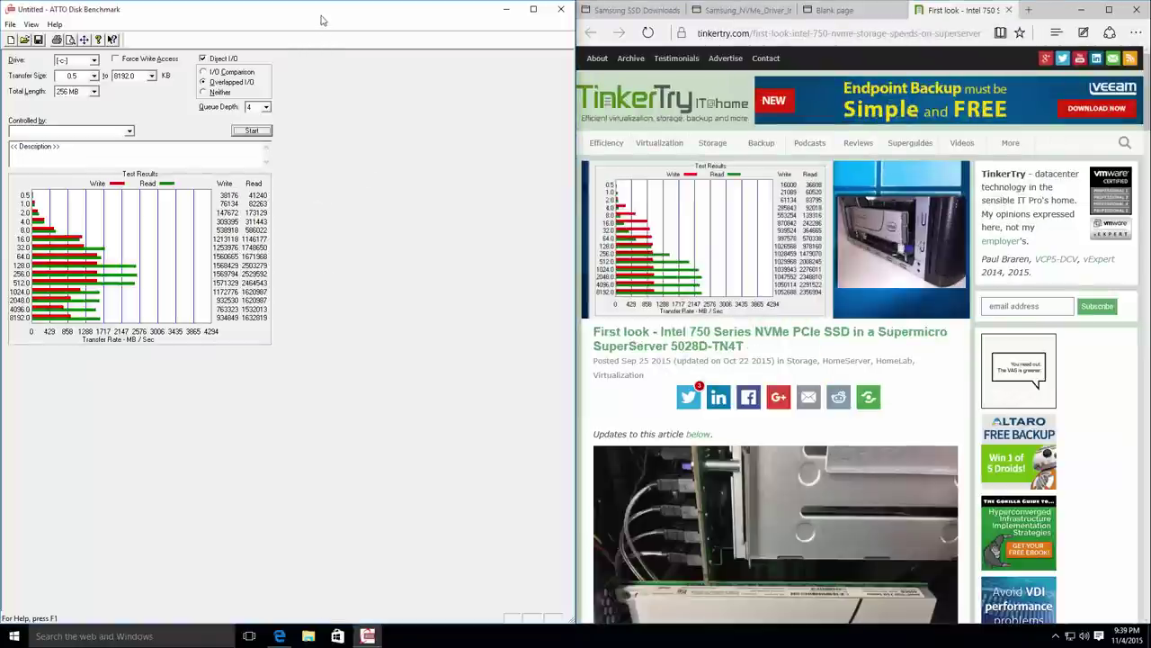
pyautogui.click(534, 9)
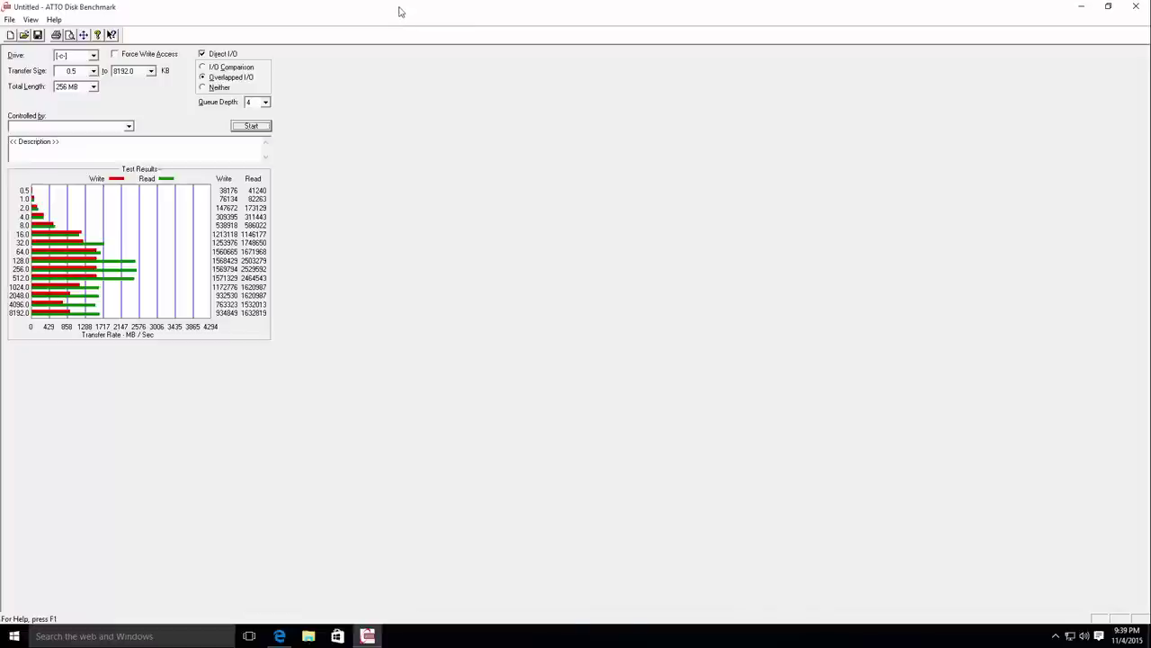
pyautogui.doubleClick(400, 11)
pyautogui.moveTo(604, 147); pyautogui.dragTo(324, 149)
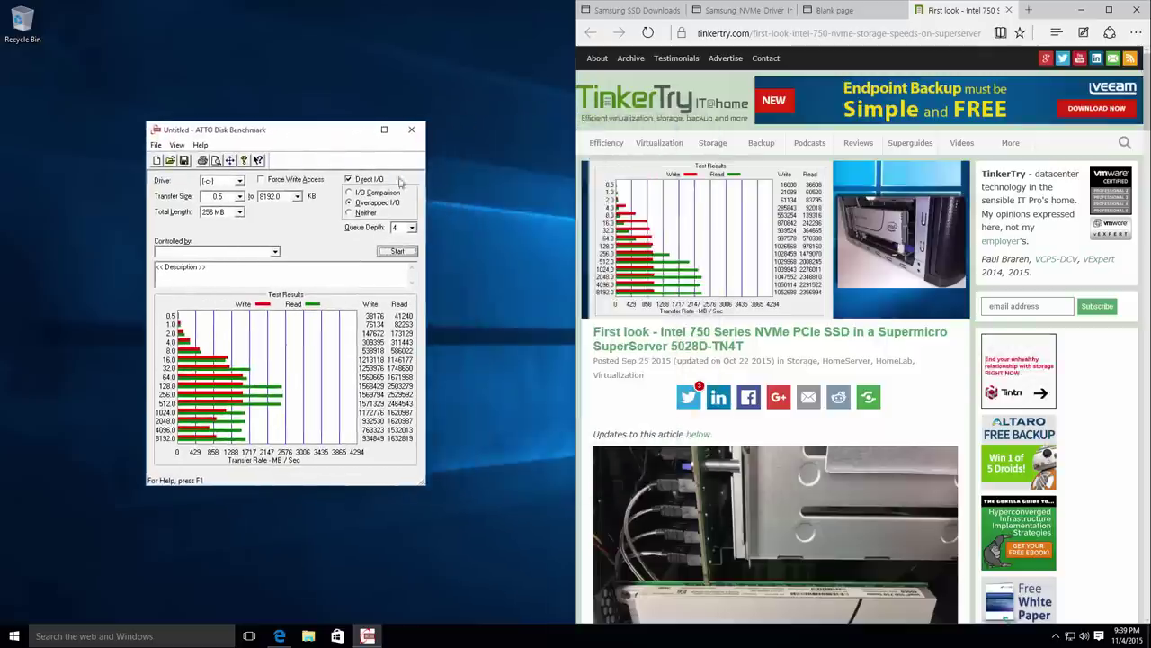
pyautogui.scroll(-10, 818, 385)
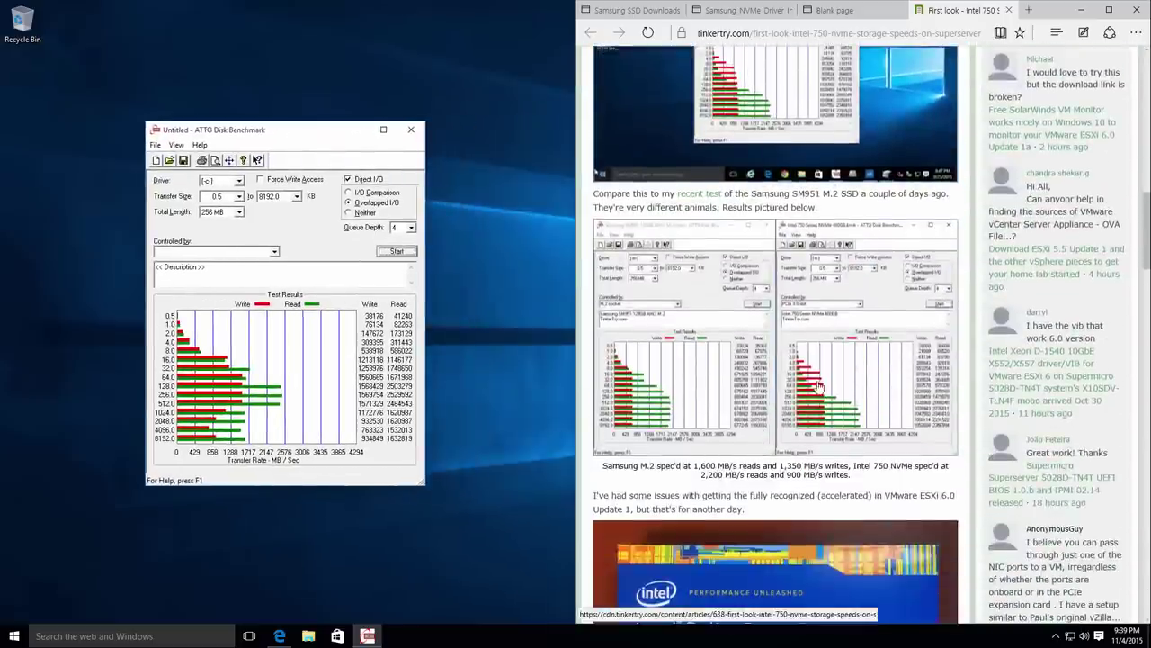
pyautogui.click(818, 385)
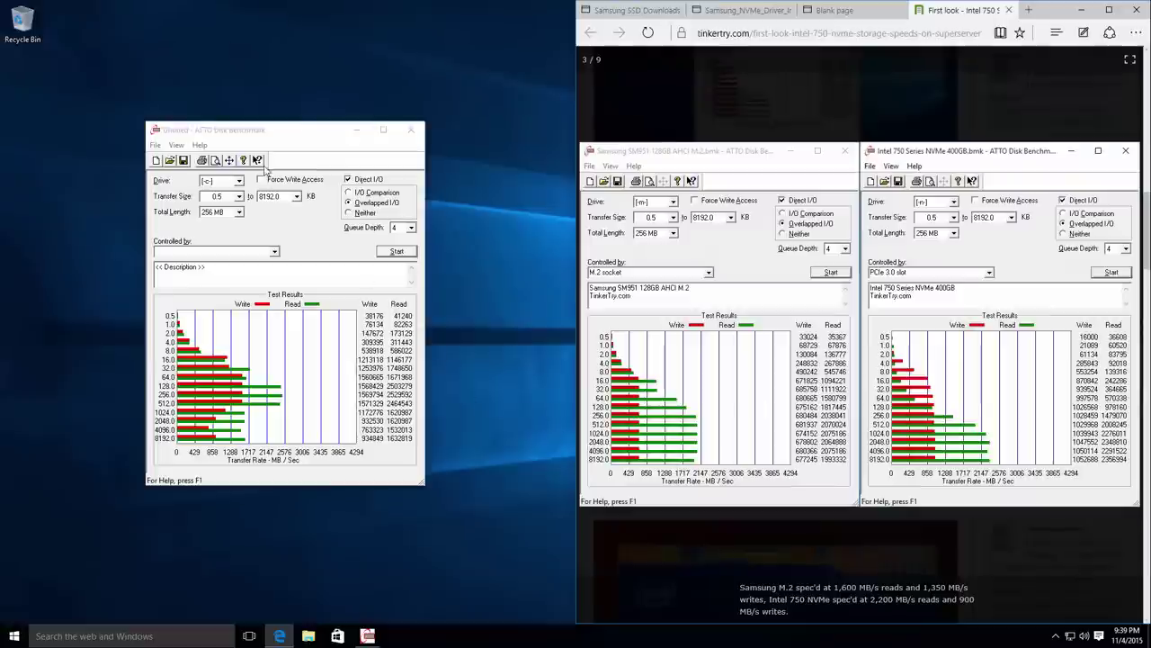
pyautogui.moveTo(356, 123); pyautogui.dragTo(485, 150)
pyautogui.moveTo(367, 636)
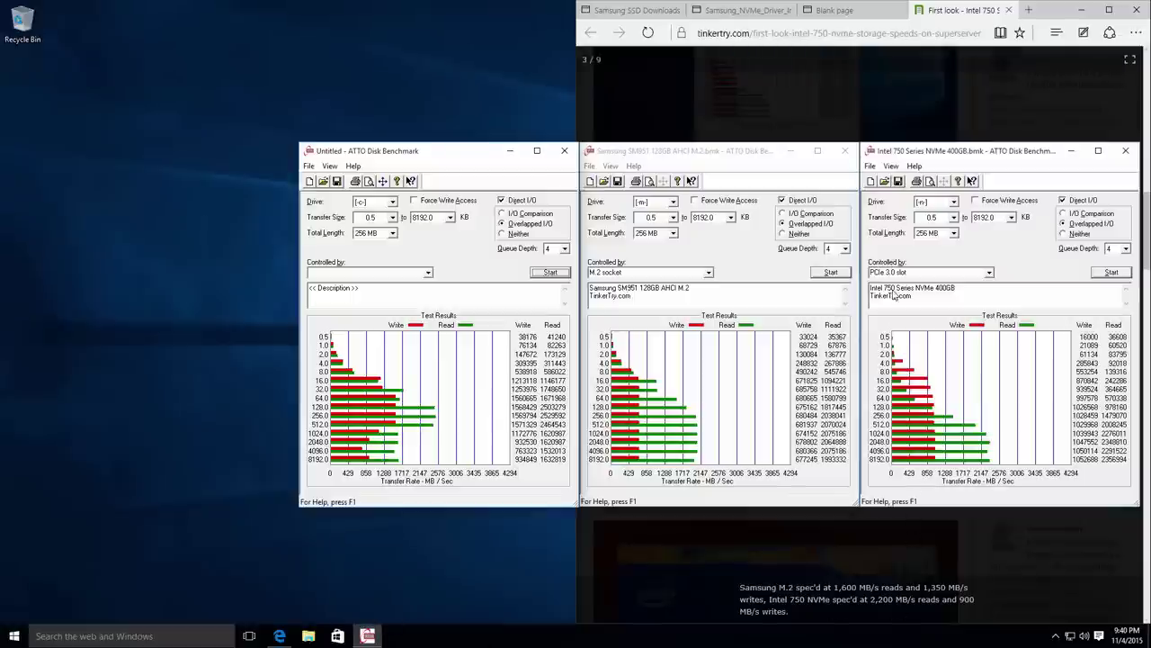
# Label the new ATTO run 'Samsung 950 PRO M.2 NVMe' and move it to the bottom right.
pyautogui.moveTo(484, 147); pyautogui.dragTo(428, 152)
pyautogui.click(289, 288)
pyautogui.write('Samsung 950 PRO M.2 NVMe')
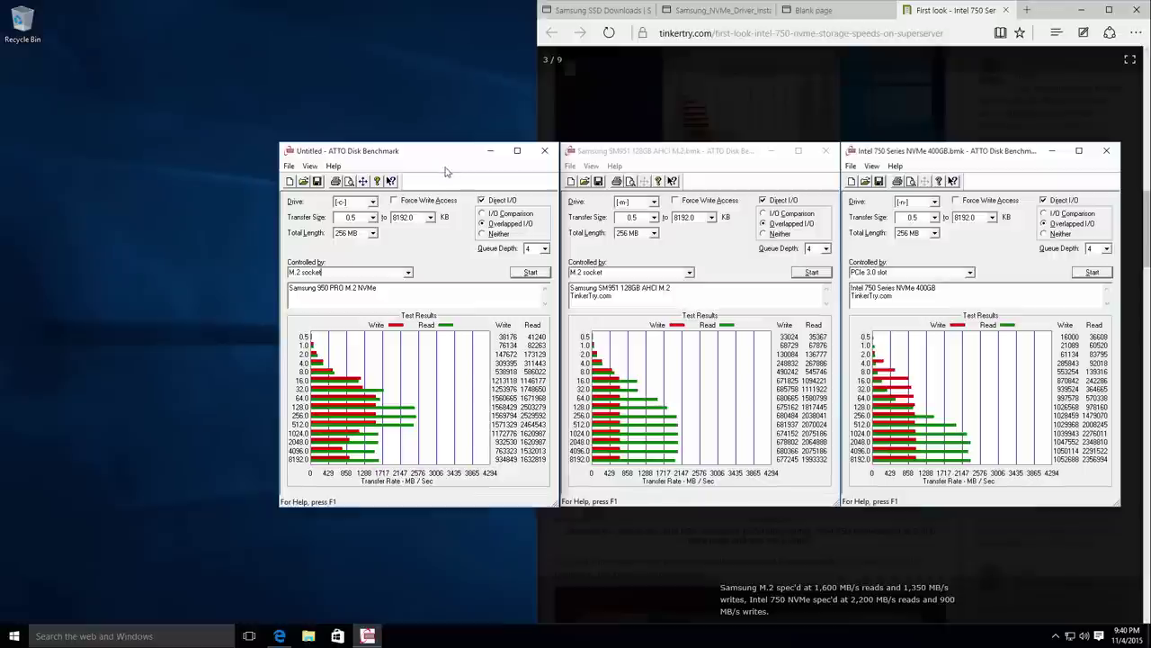
pyautogui.moveTo(416, 159); pyautogui.dragTo(1008, 319)
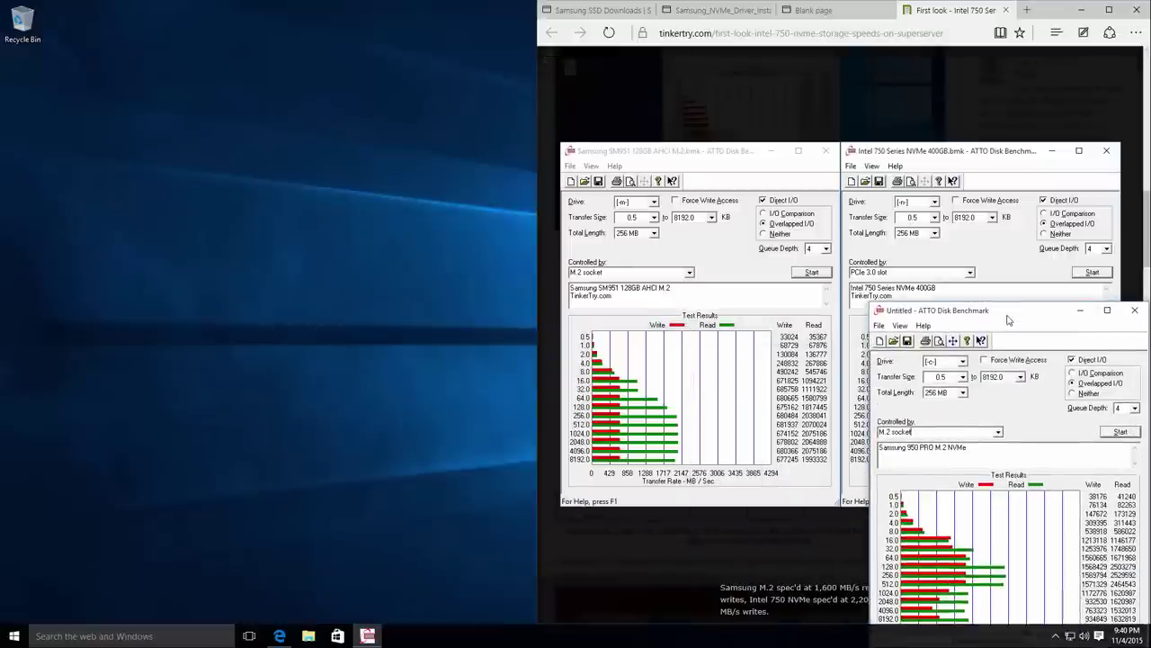
# Snap the browser left, place the 950 PRO results beside Intel 750, and select all three for capture.
pyautogui.moveTo(1069, 17); pyautogui.dragTo(385, 70)
pyautogui.press('super+Left')
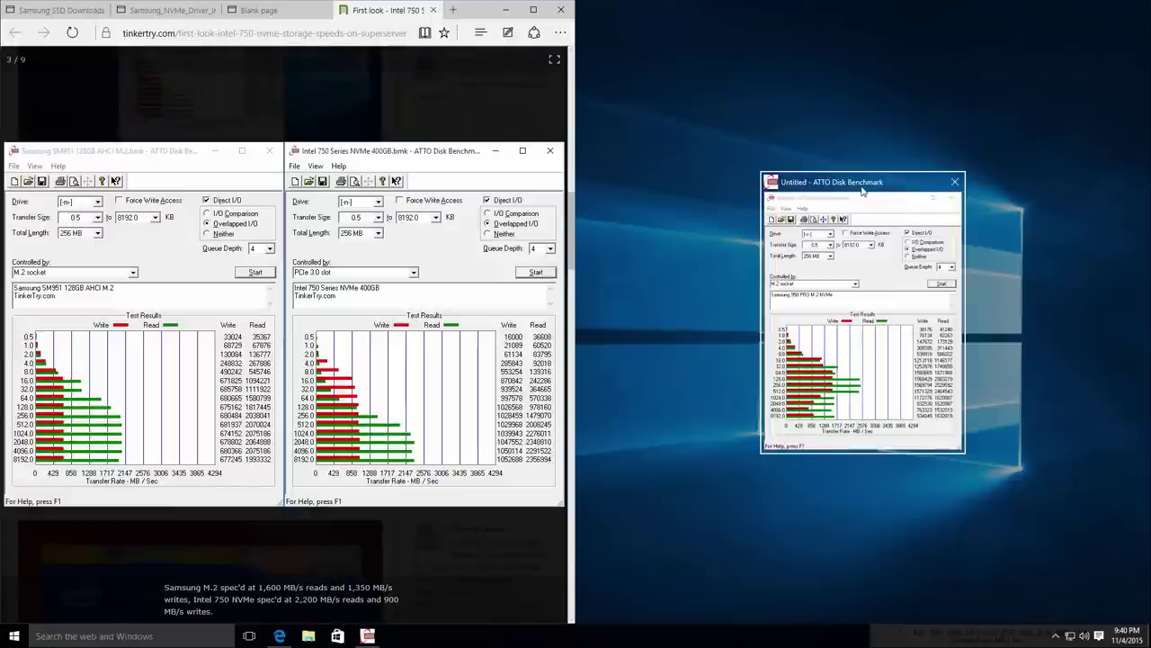
pyautogui.click(862, 193)
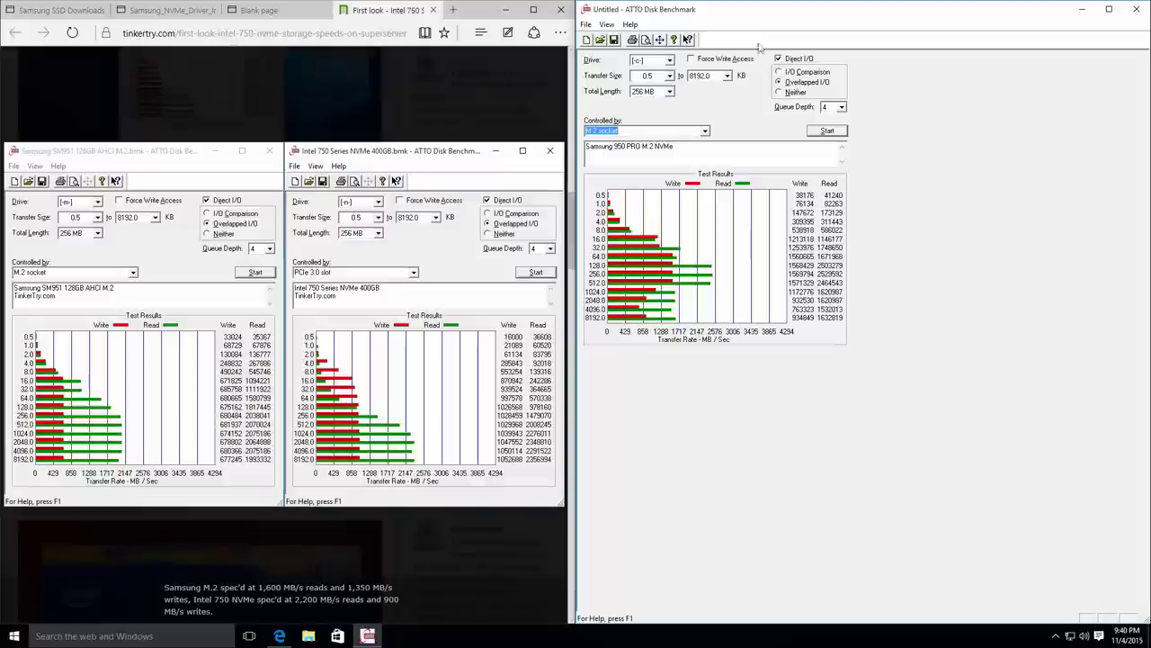
pyautogui.press('super+Down')
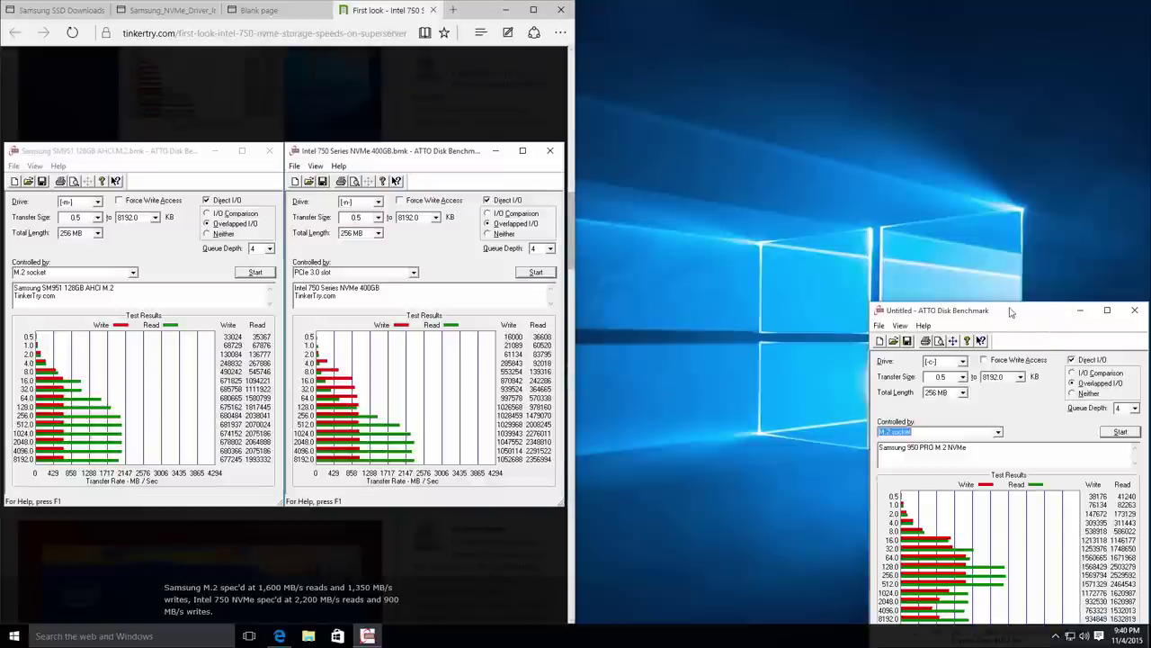
pyautogui.moveTo(1011, 311)
pyautogui.mouseDown()
pyautogui.moveTo(690, 153)
pyautogui.moveTo(708, 153)
pyautogui.mouseUp()
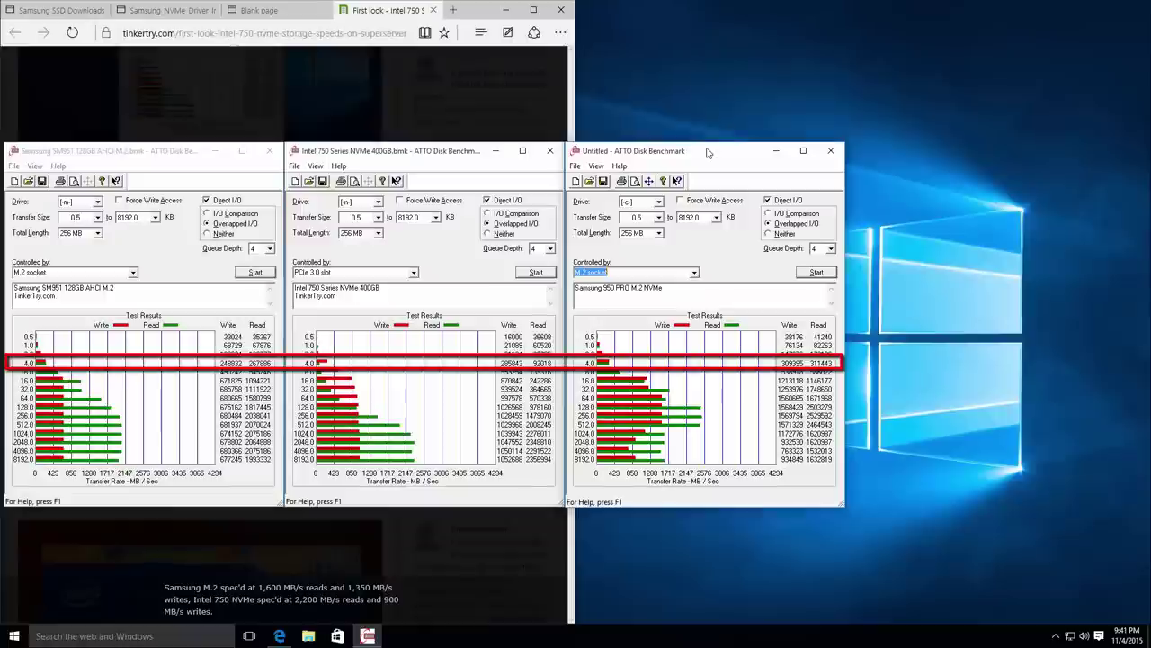
pyautogui.click(987, 288)
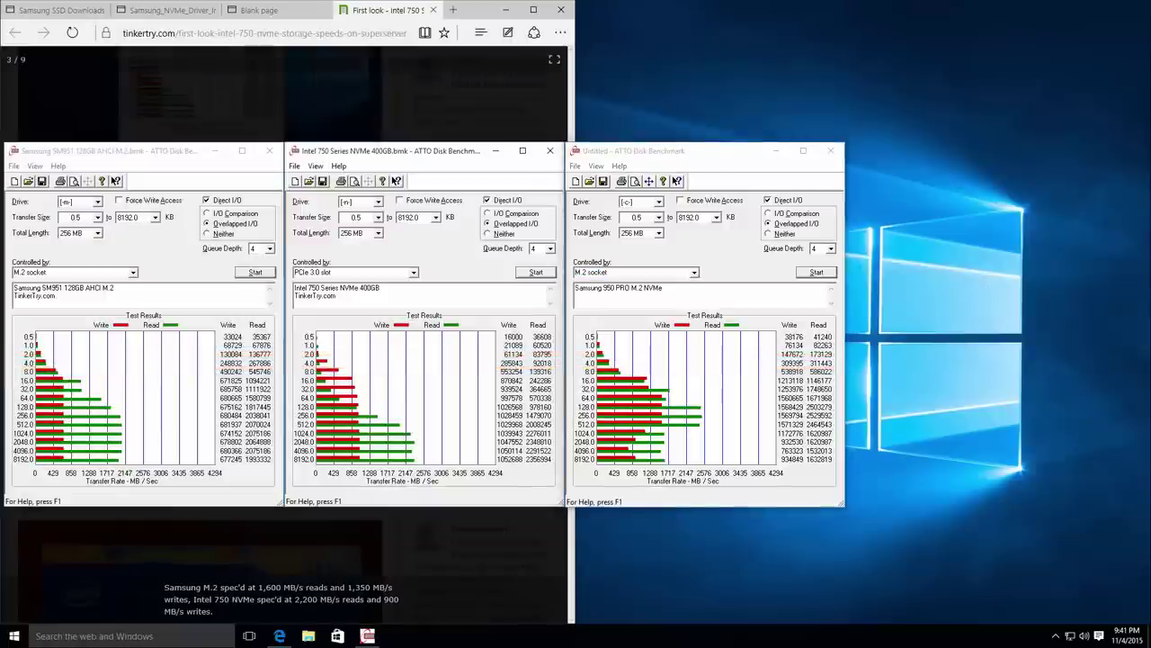
pyautogui.press('Print')
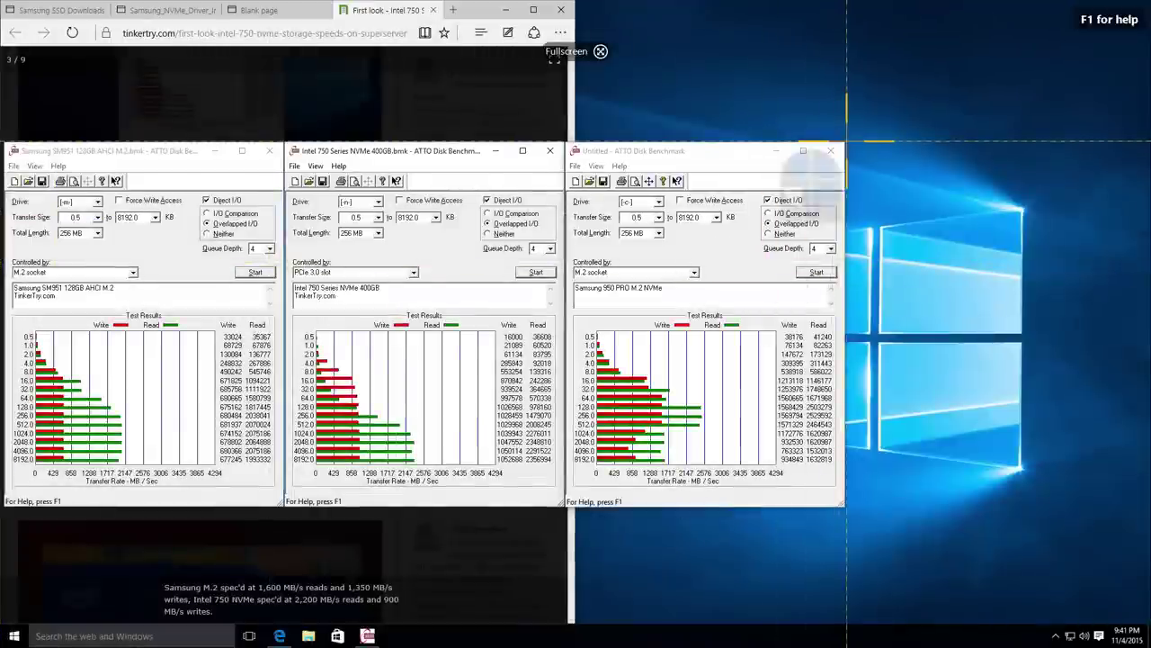
pyautogui.moveTo(836, 142); pyautogui.dragTo(1, 511)
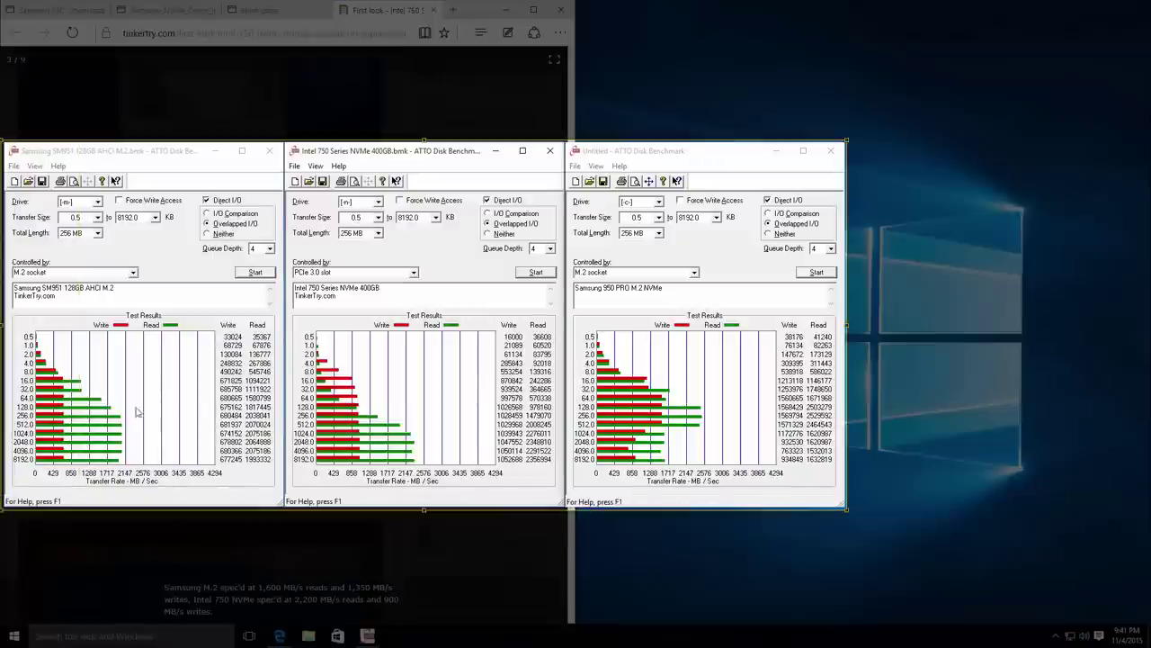
# Capture the selected three ATTO result windows in Snagit, then minimize Snagit Editor.
pyautogui.click(299, 539)
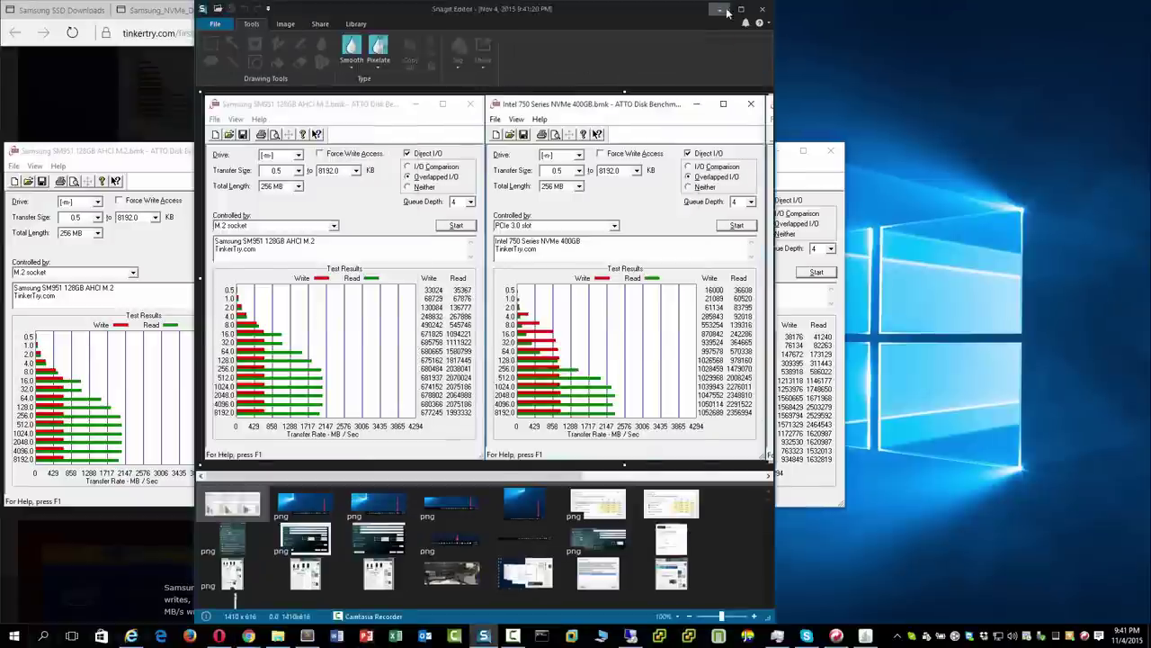
pyautogui.click(721, 10)
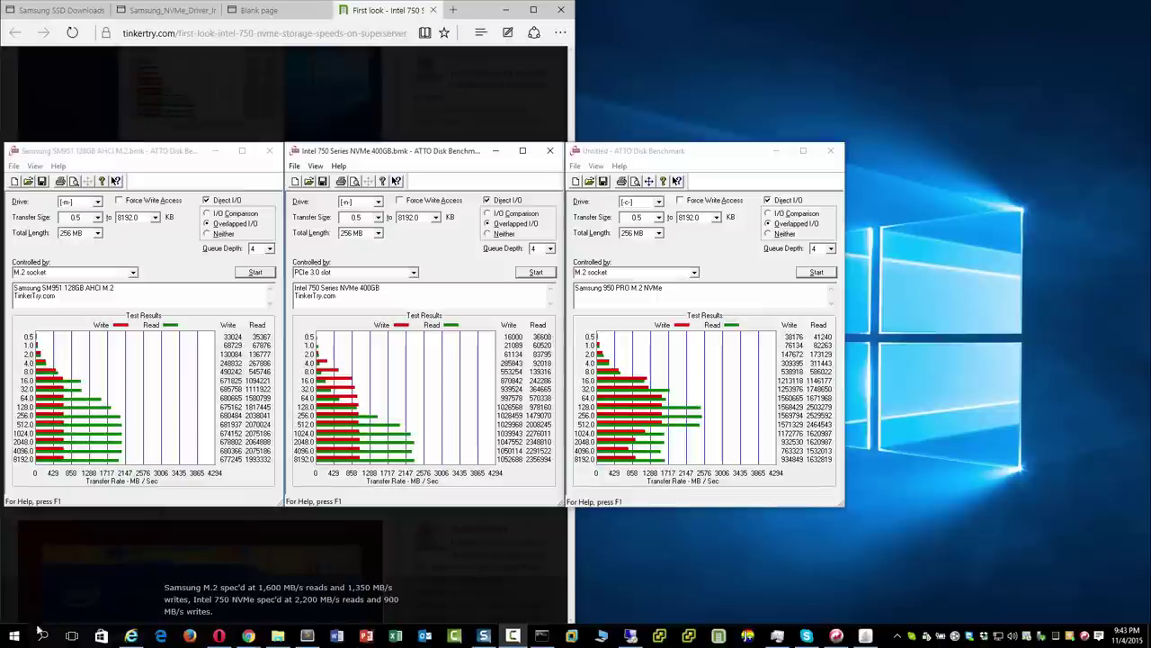
pyautogui.click(14, 637)
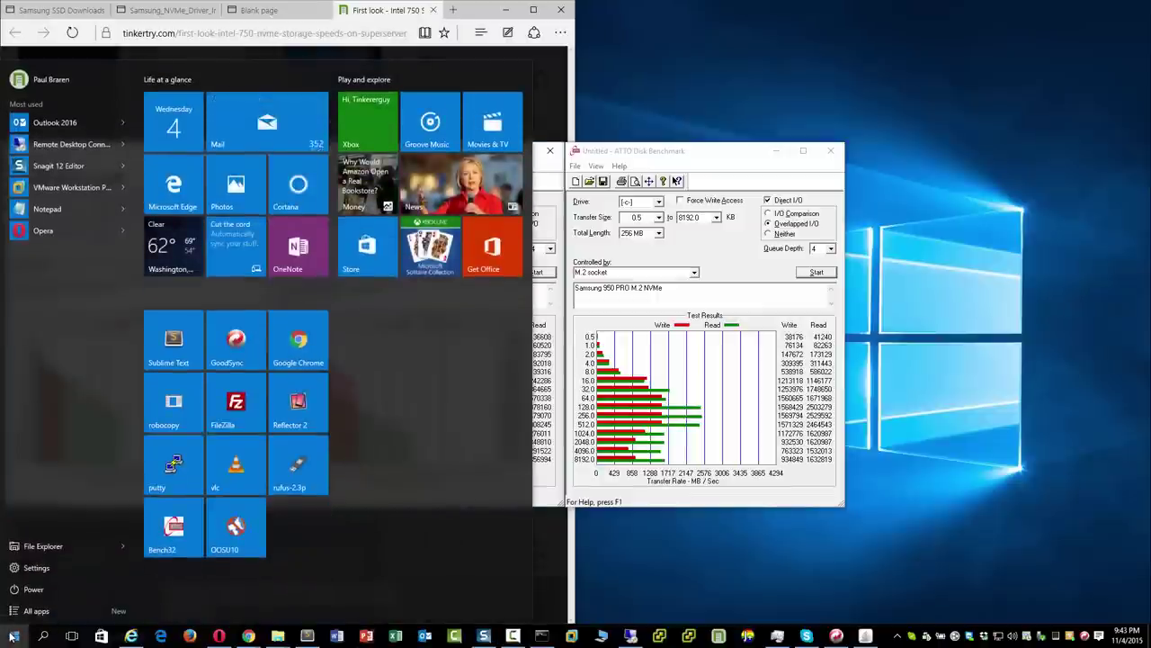
pyautogui.write('power')
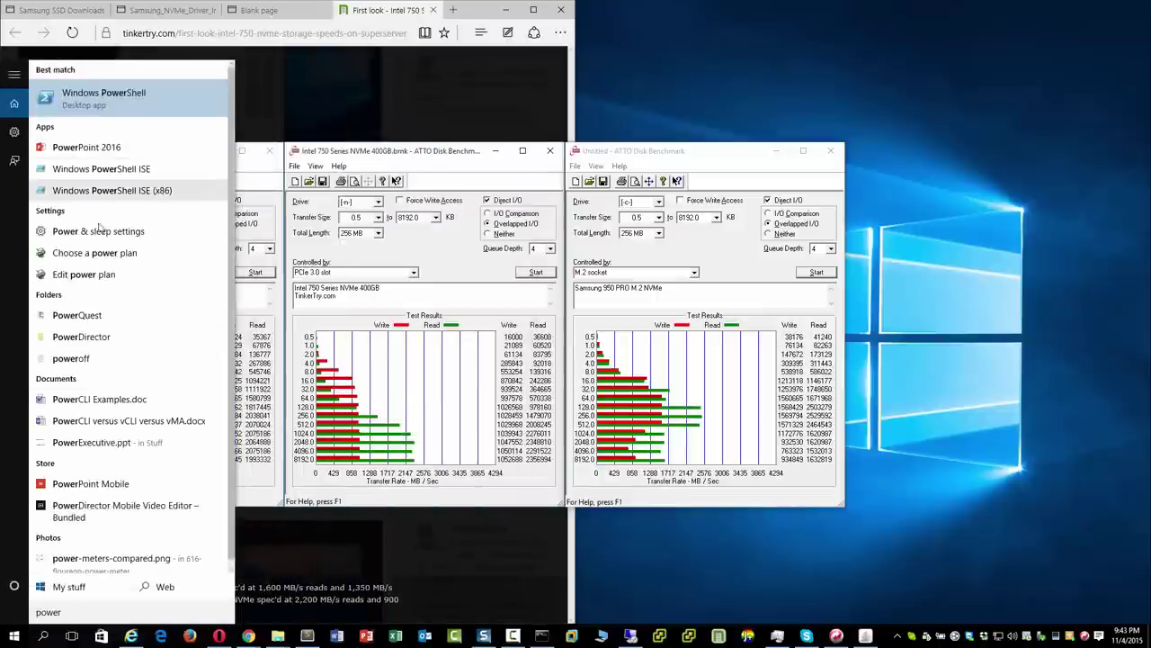
pyautogui.click(99, 275)
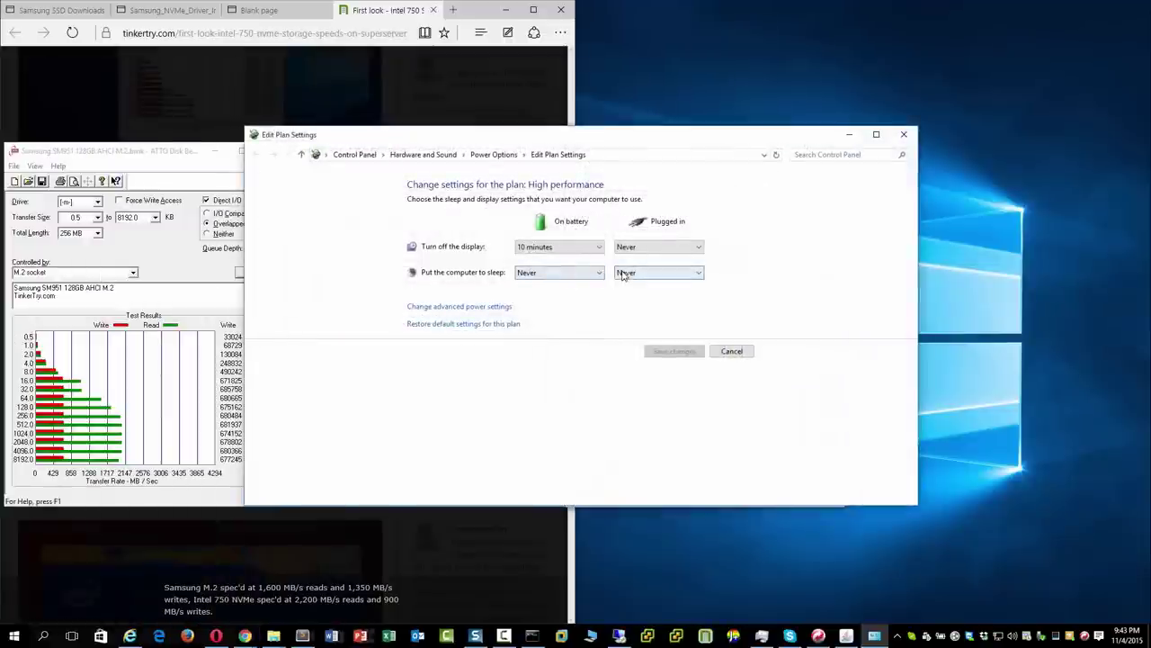
pyautogui.click(491, 308)
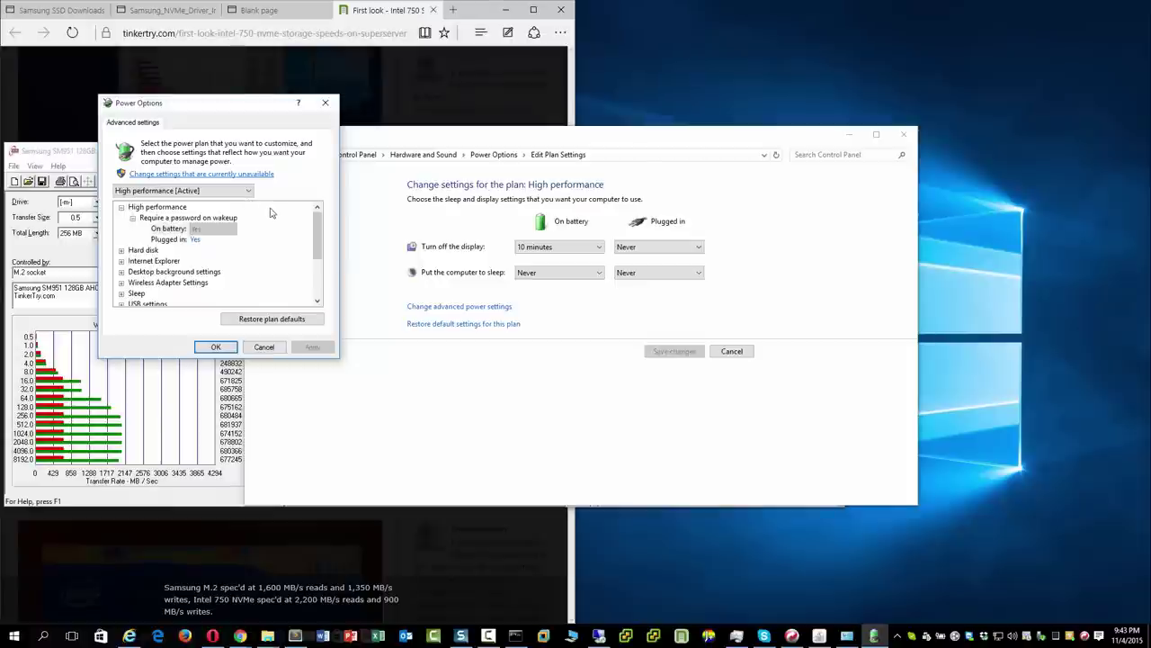
pyautogui.click(253, 176)
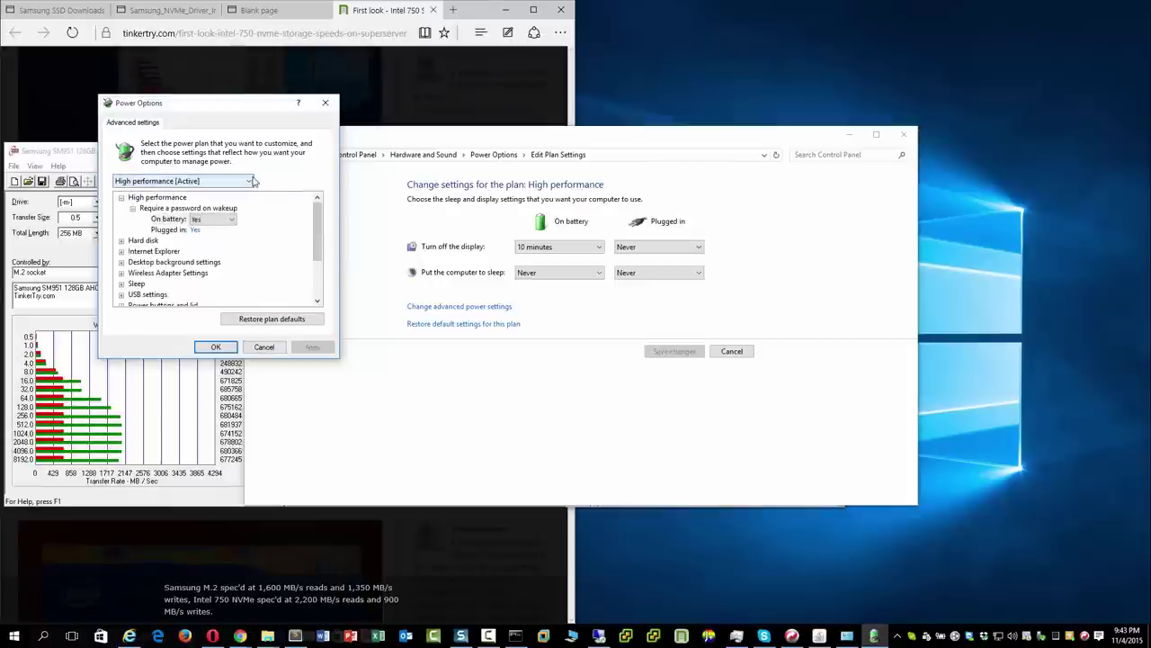
pyautogui.click(122, 241)
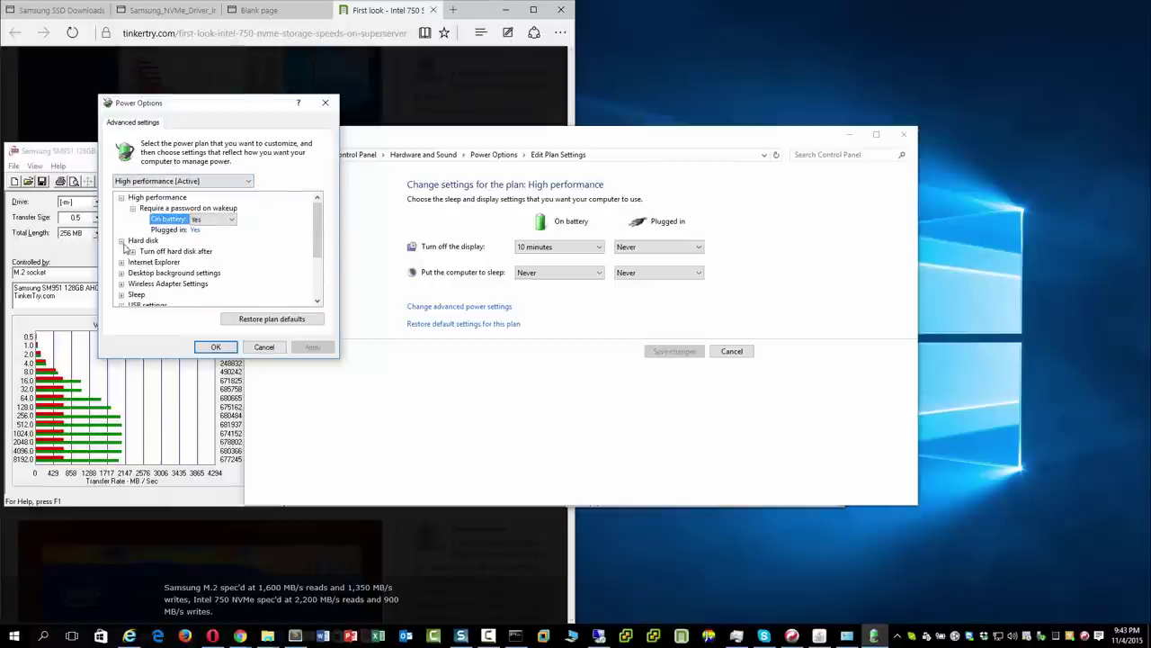
pyautogui.click(133, 252)
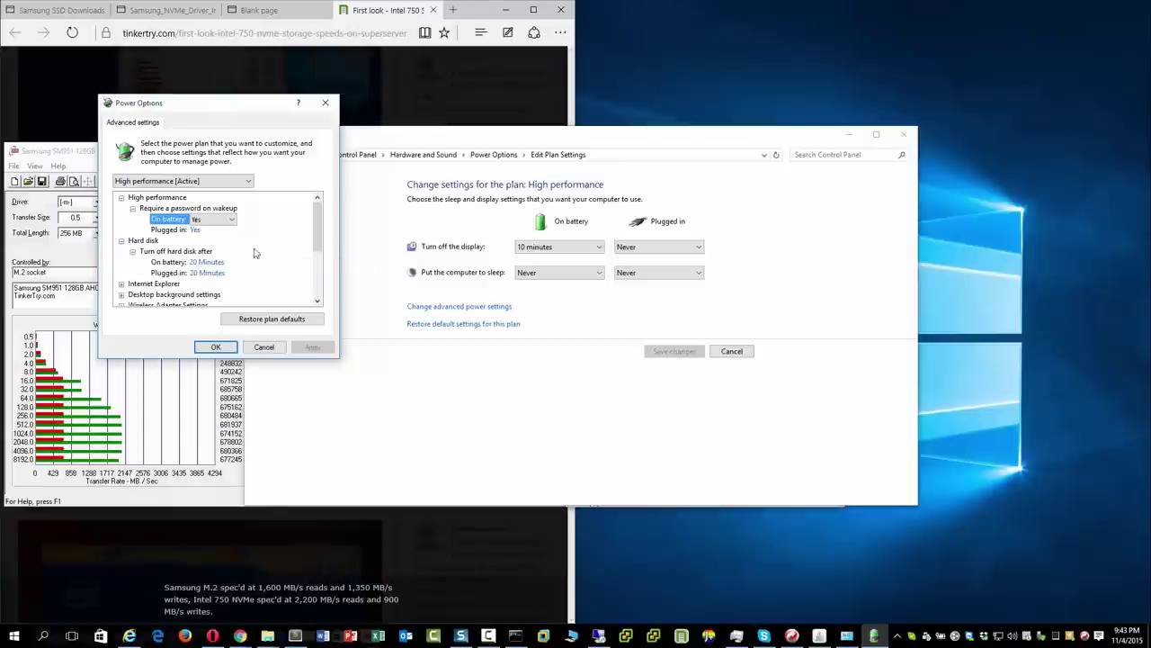
pyautogui.moveTo(322, 219); pyautogui.dragTo(318, 265)
pyautogui.click(122, 262)
pyautogui.click(132, 272)
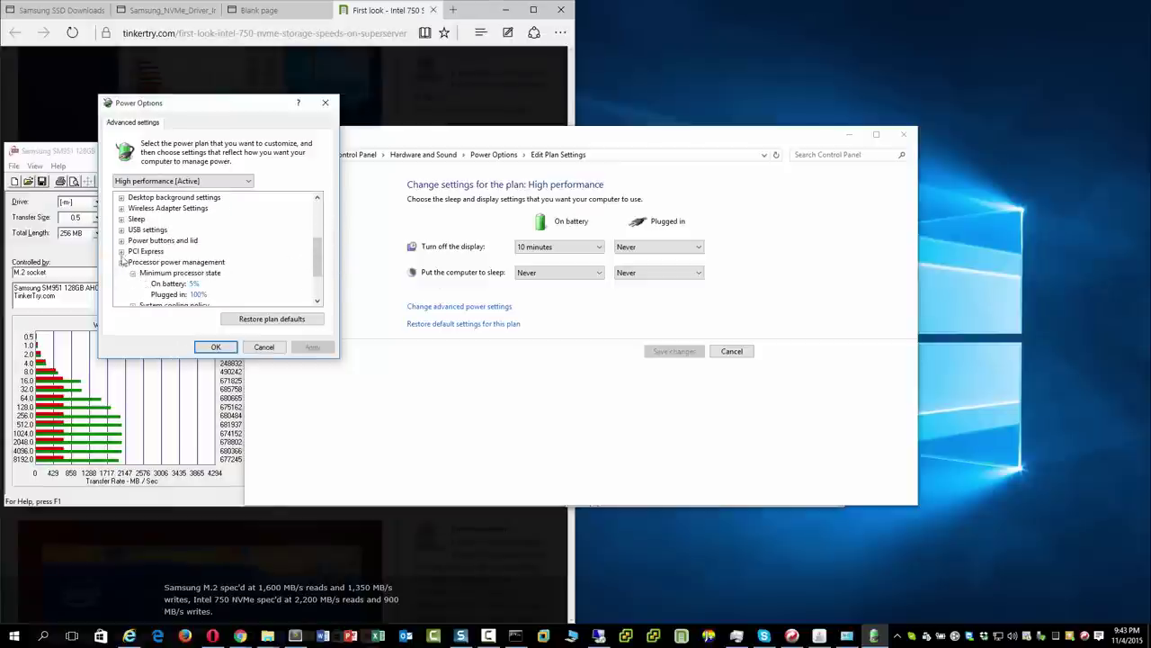
pyautogui.click(121, 241)
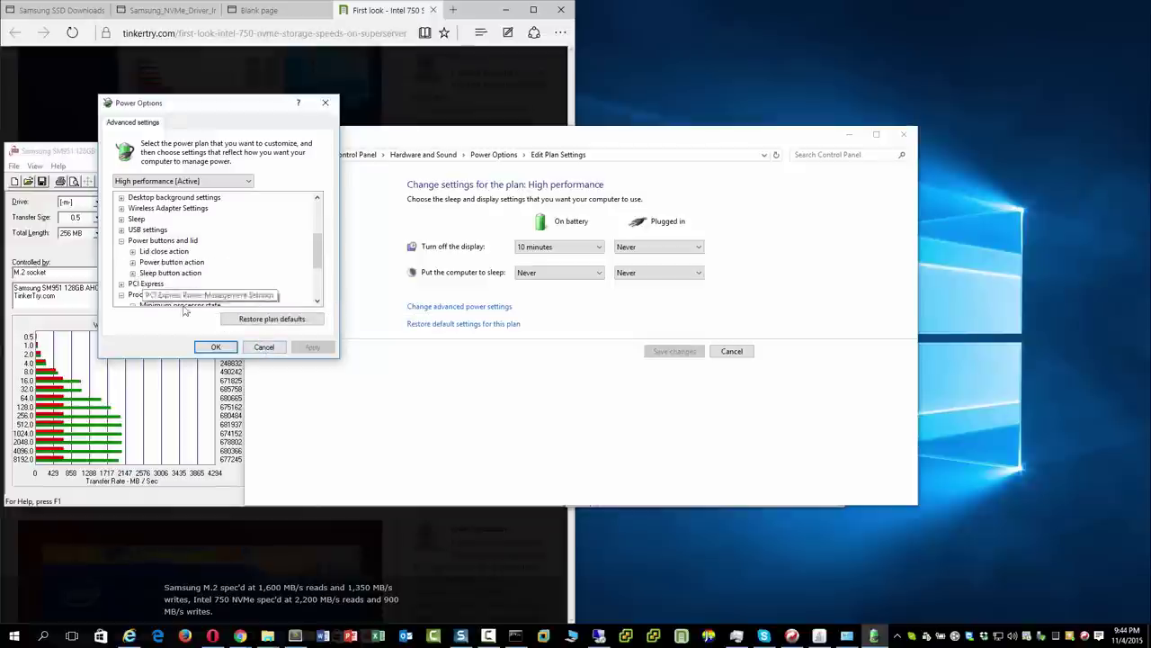
pyautogui.click(264, 349)
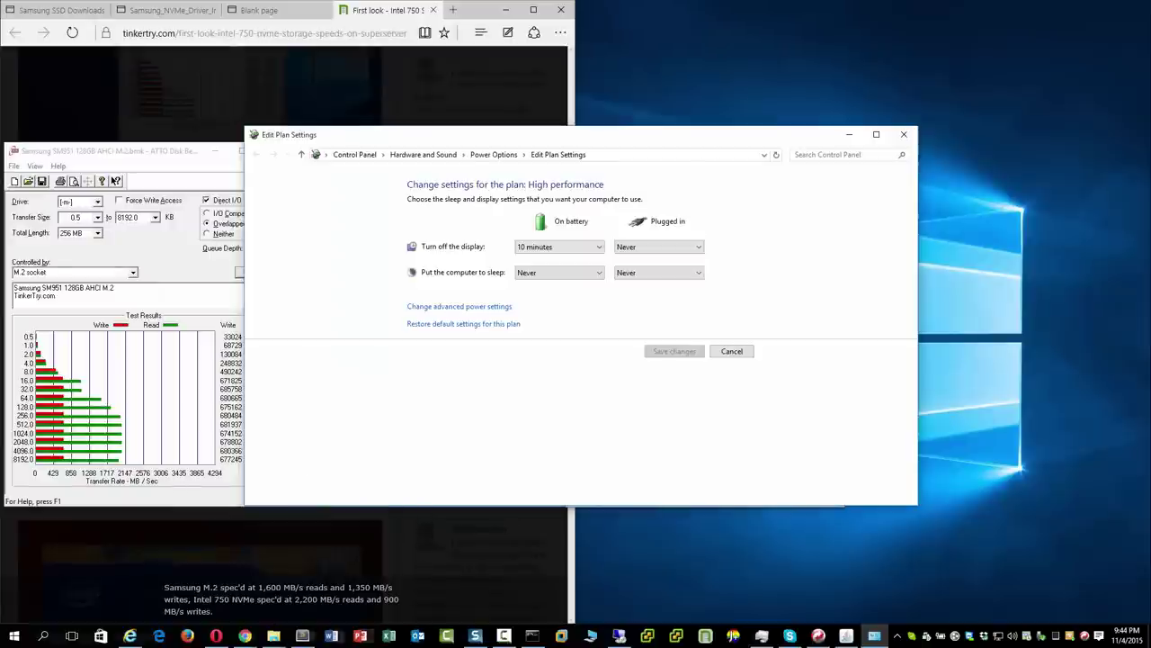
pyautogui.click(244, 636)
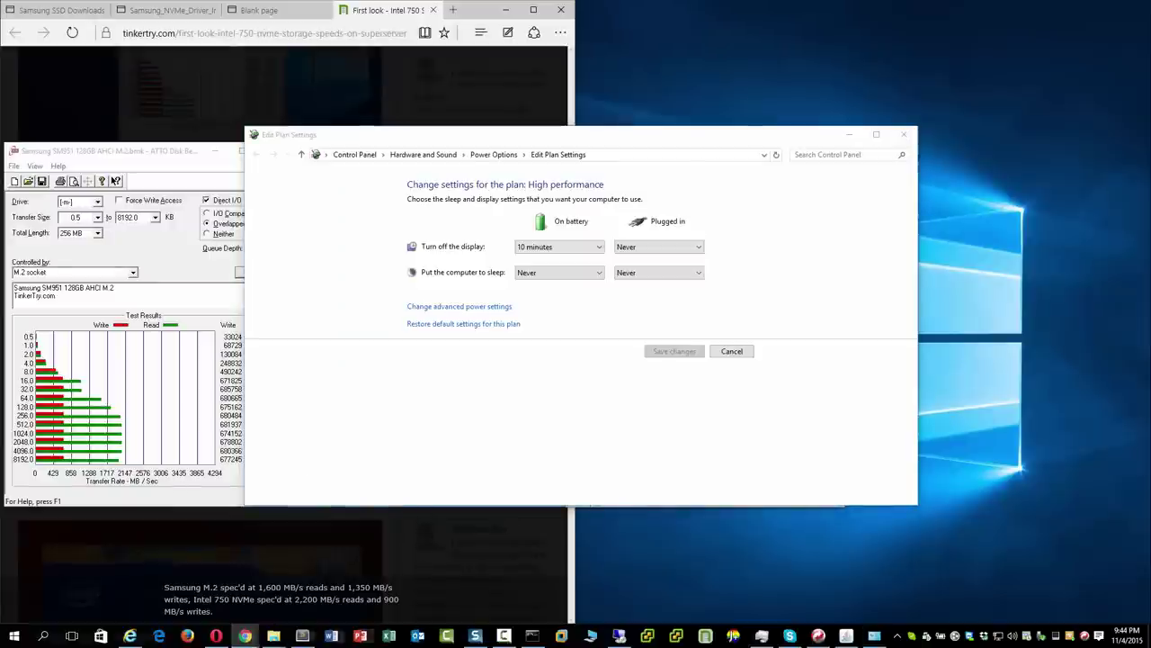
pyautogui.click(903, 135)
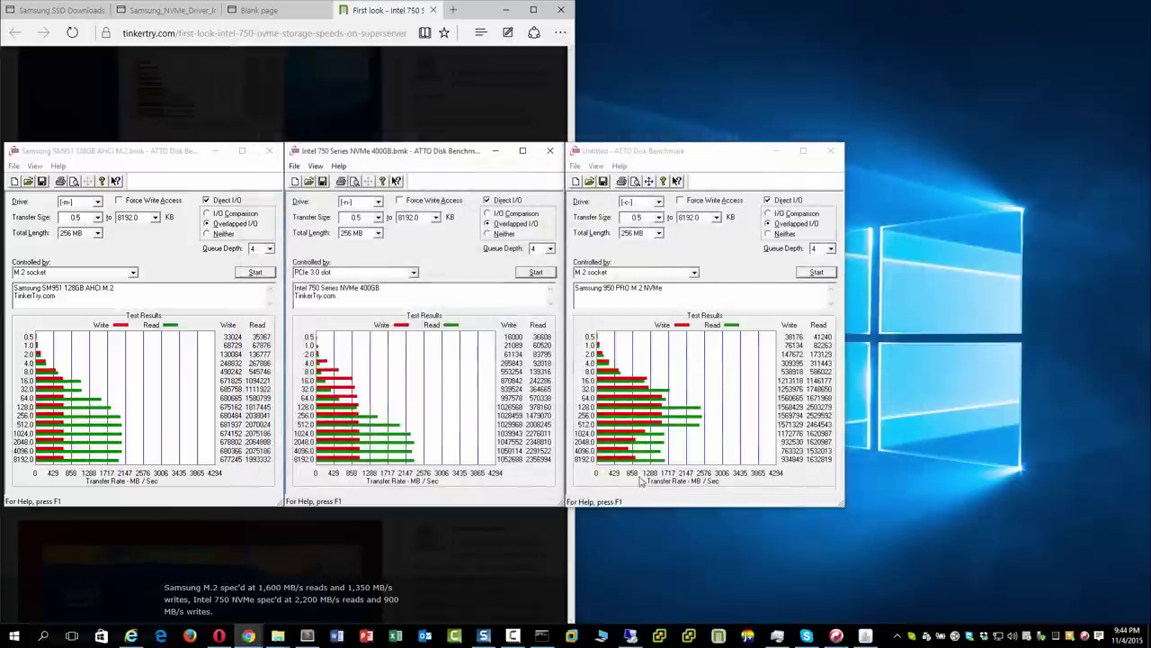
pyautogui.moveTo(503, 13)
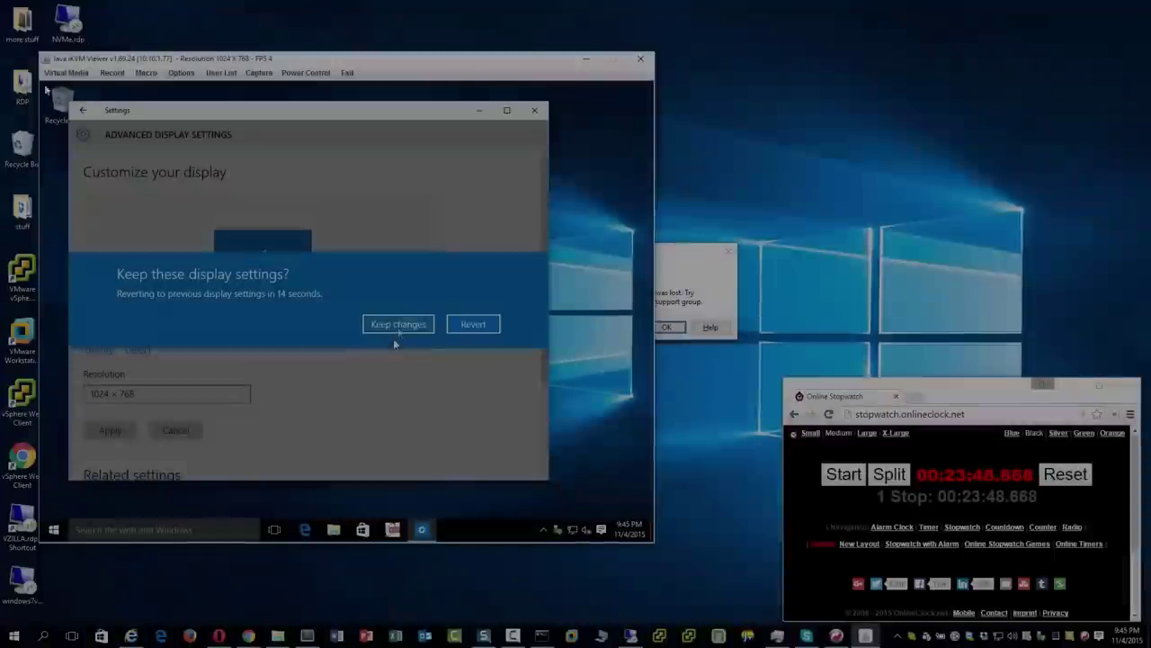
# Keep the new display settings, dismiss the Remote Desktop error, and restart the remote computer.
pyautogui.click(396, 329)
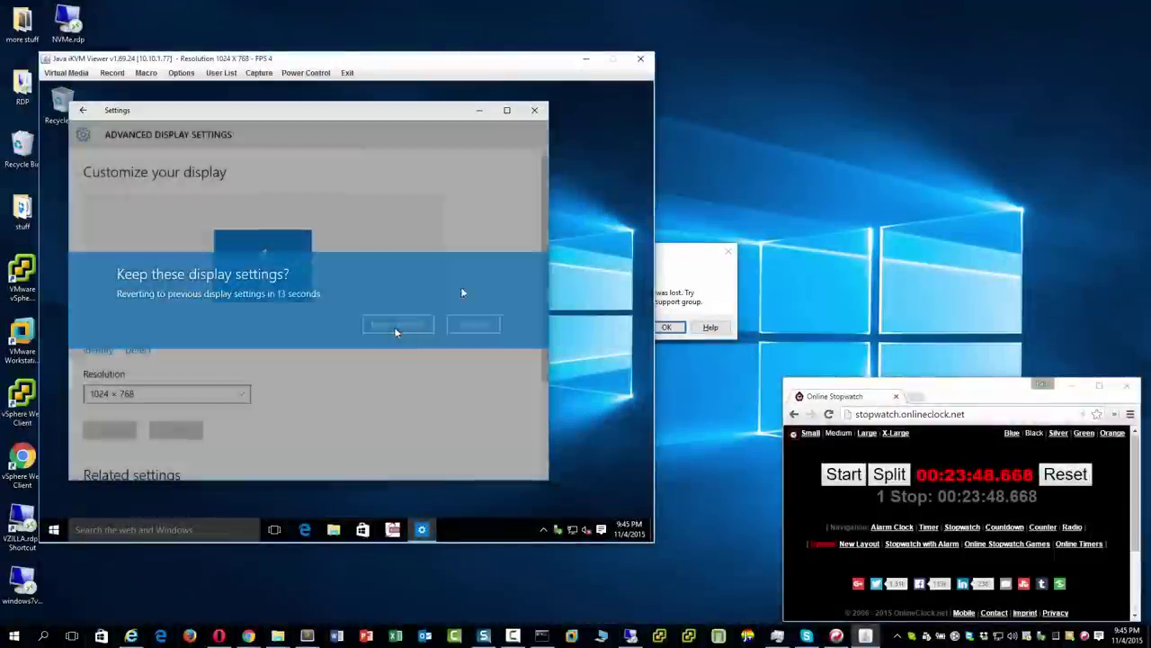
pyautogui.click(535, 109)
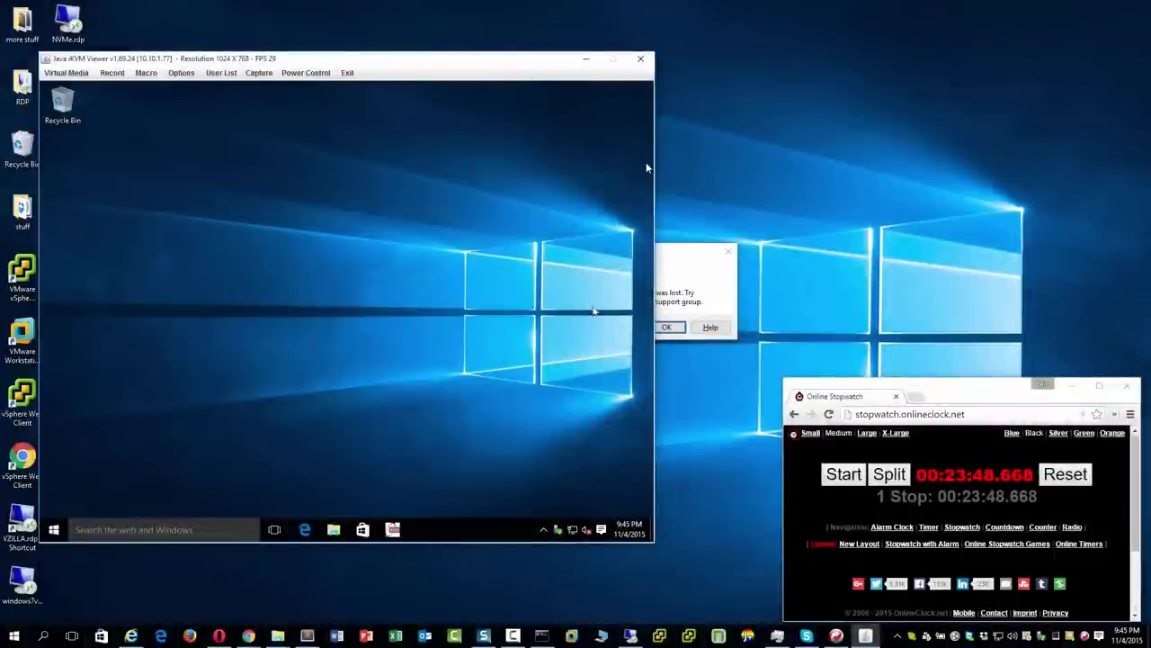
pyautogui.click(692, 310)
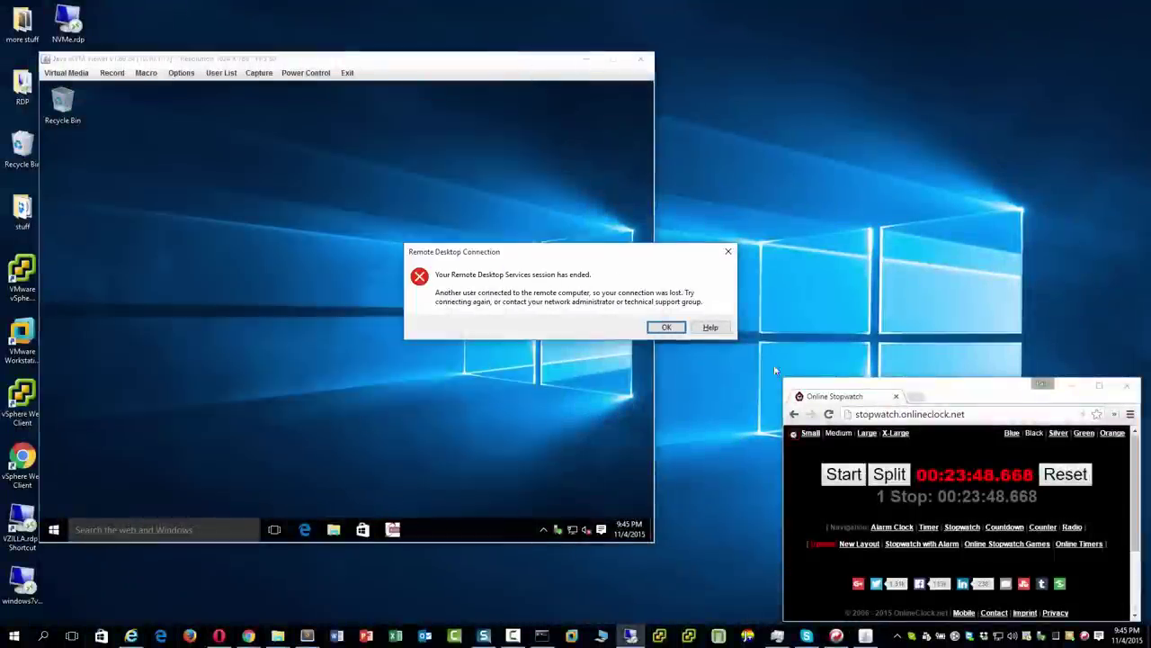
pyautogui.click(665, 328)
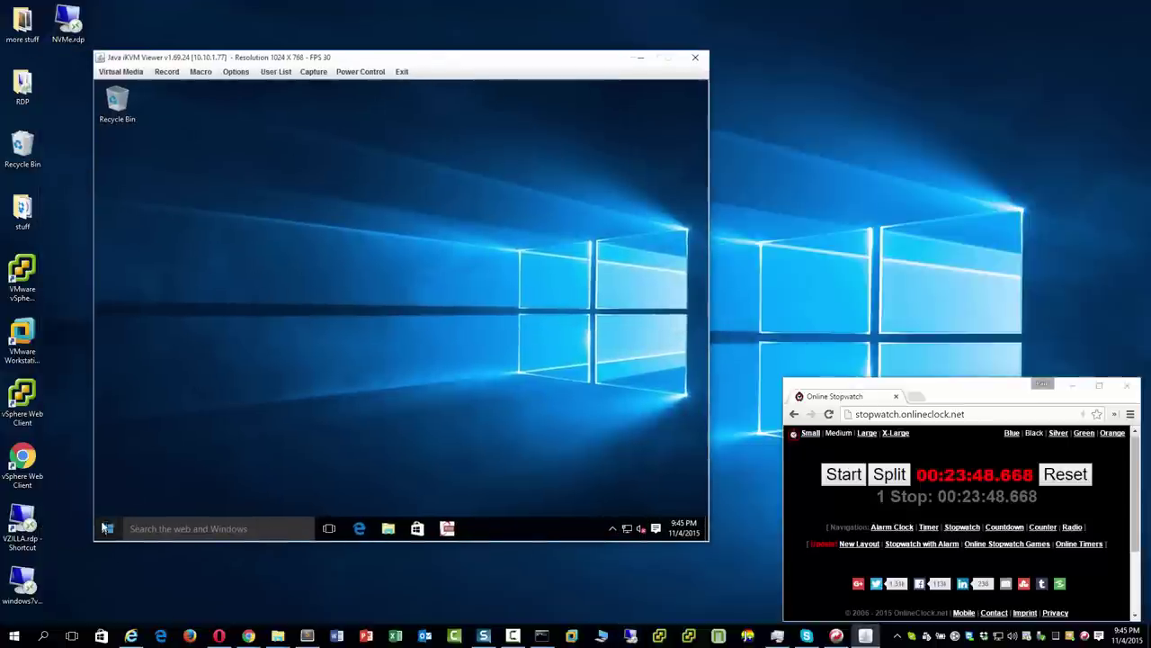
pyautogui.click(108, 529)
pyautogui.click(130, 483)
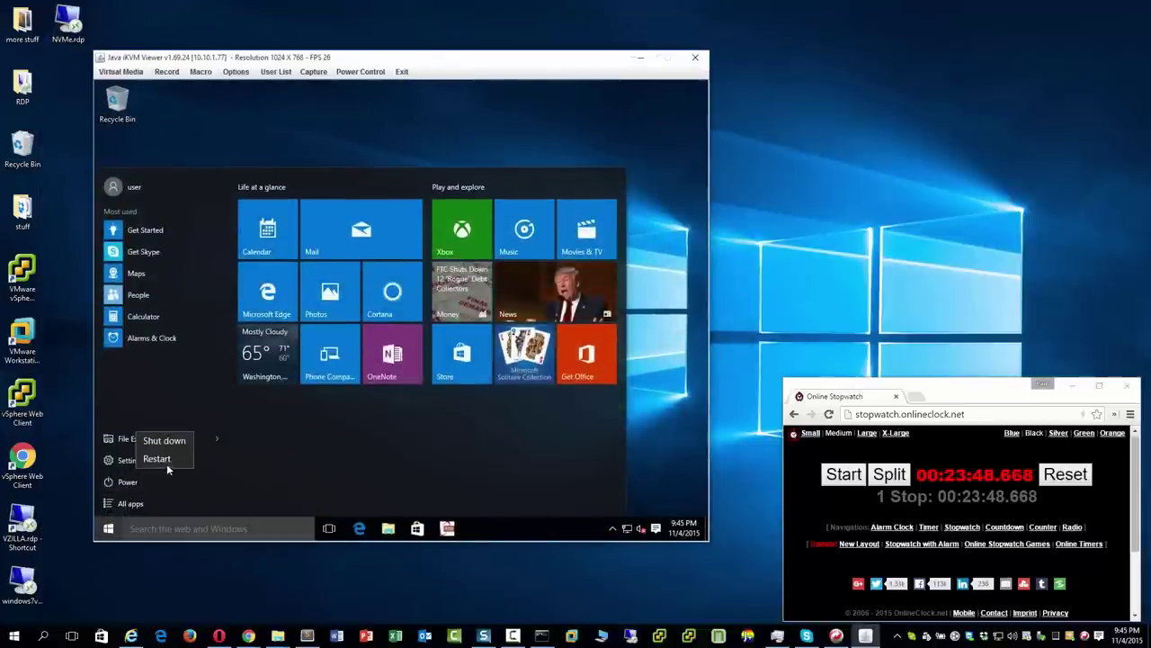
pyautogui.click(166, 462)
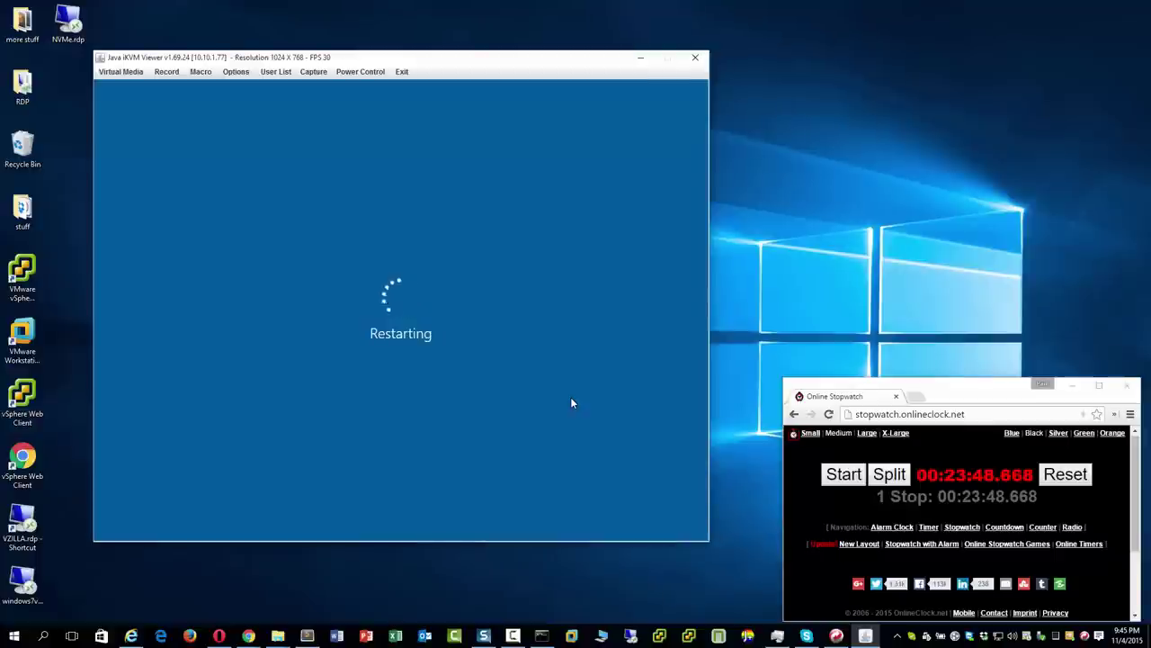
# Time the reboot with a reset stopwatch, stopping at 00:00:10.128, and move the console upper left.
pyautogui.click(980, 503)
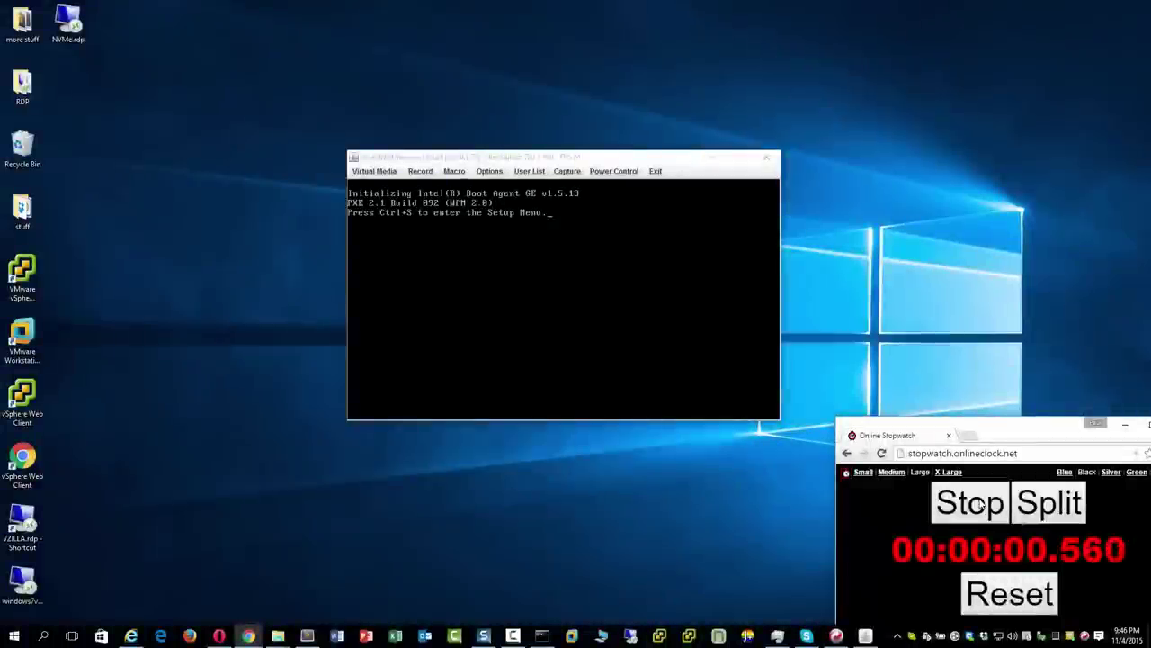
pyautogui.click(981, 504)
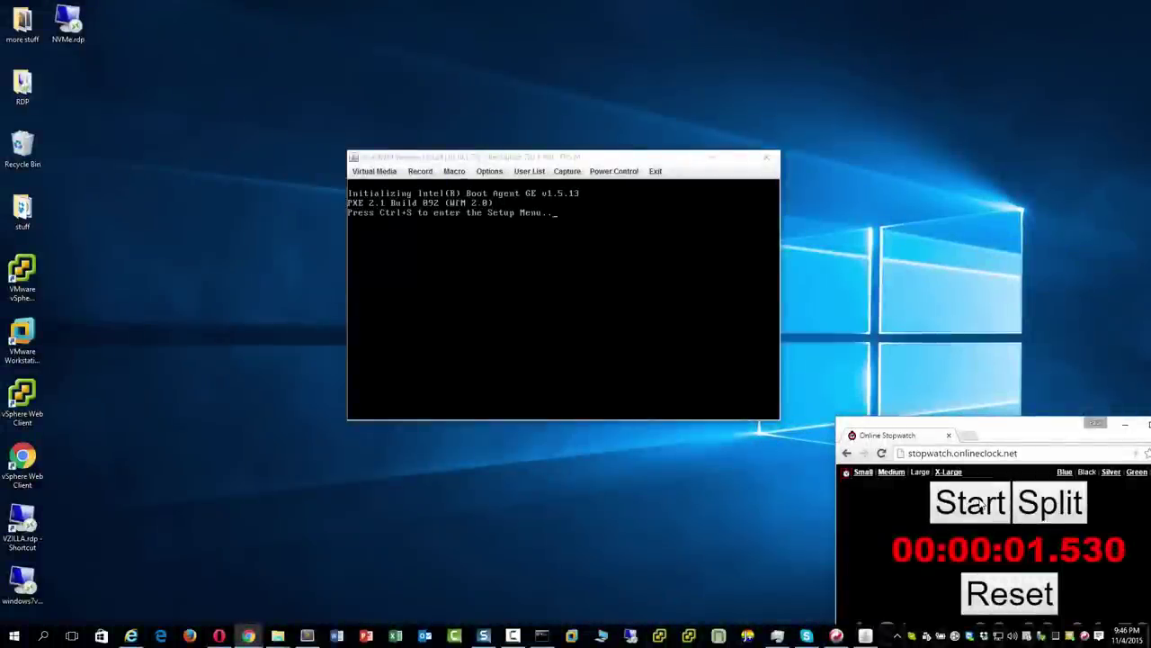
pyautogui.click(997, 580)
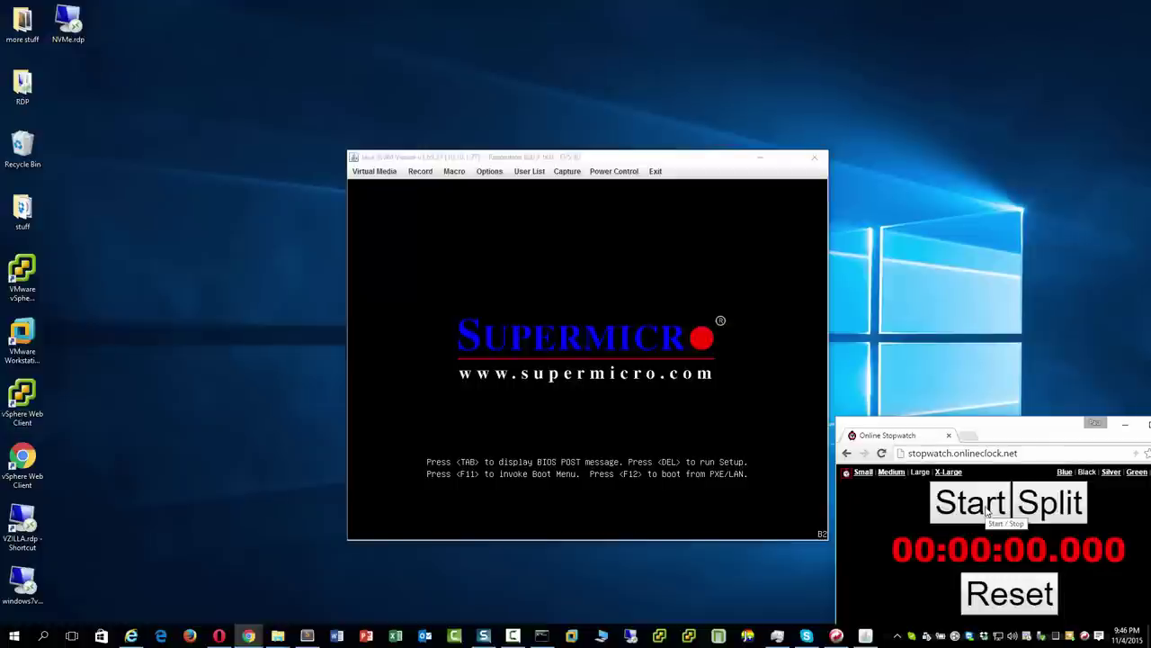
pyautogui.click(986, 511)
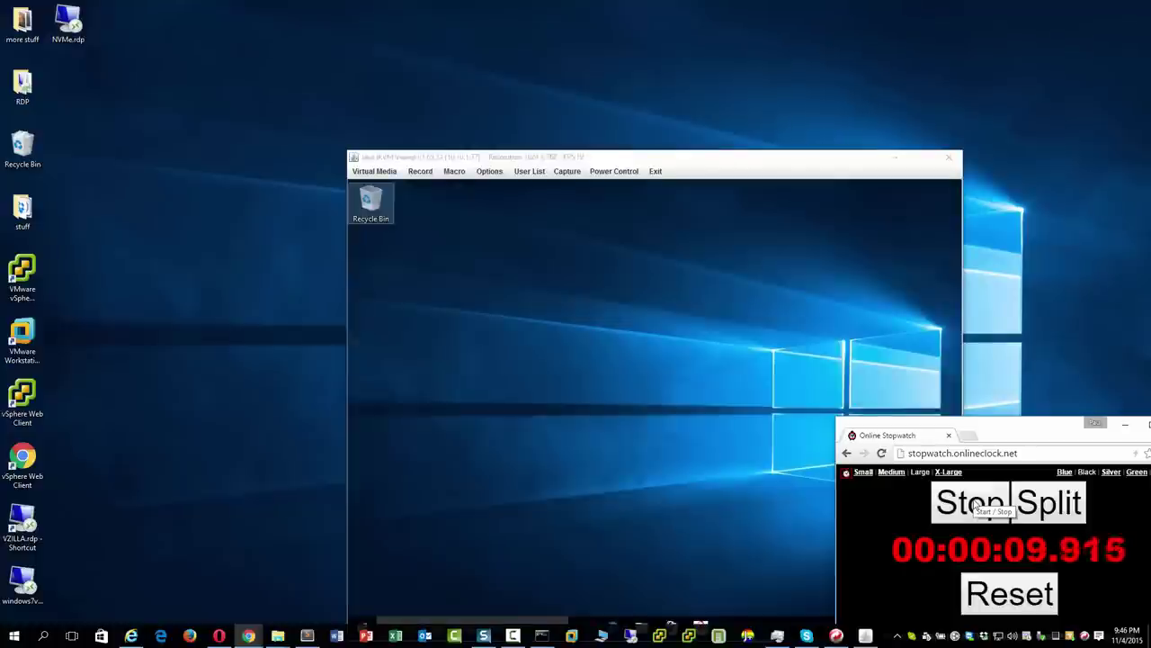
pyautogui.click(976, 506)
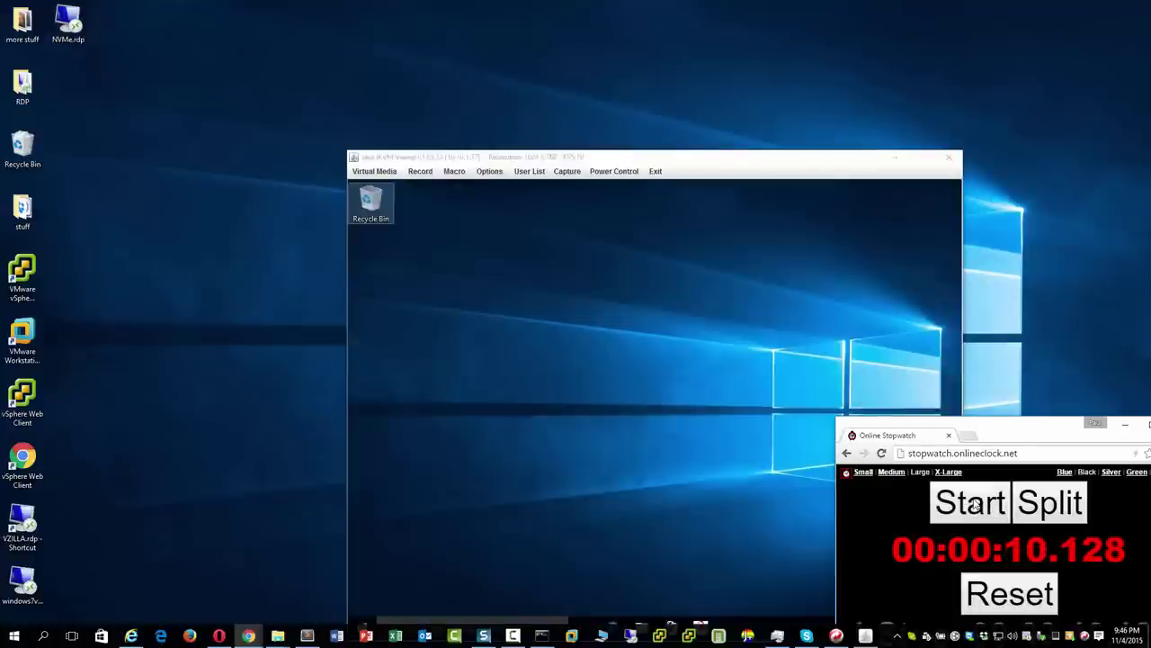
pyautogui.moveTo(763, 164); pyautogui.dragTo(560, 61)
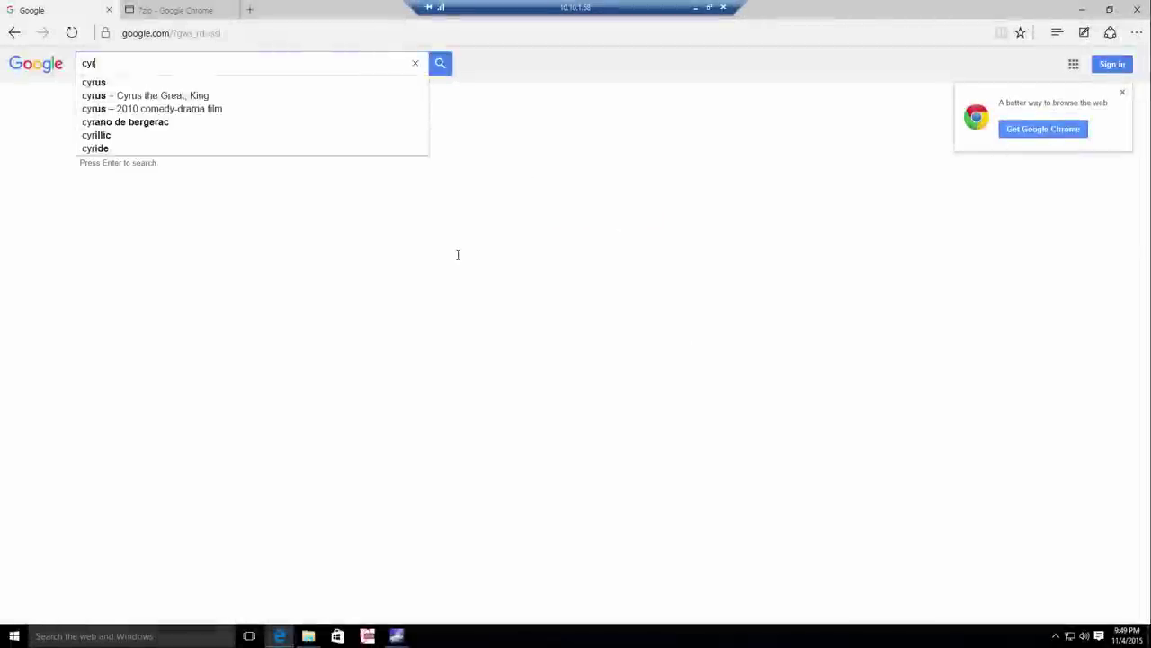
# Search for crystalmark and download CrystalDiskMark5_0_3.zip, then open its Downloads folder.
pyautogui.write('almark')
pyautogui.press('Return')
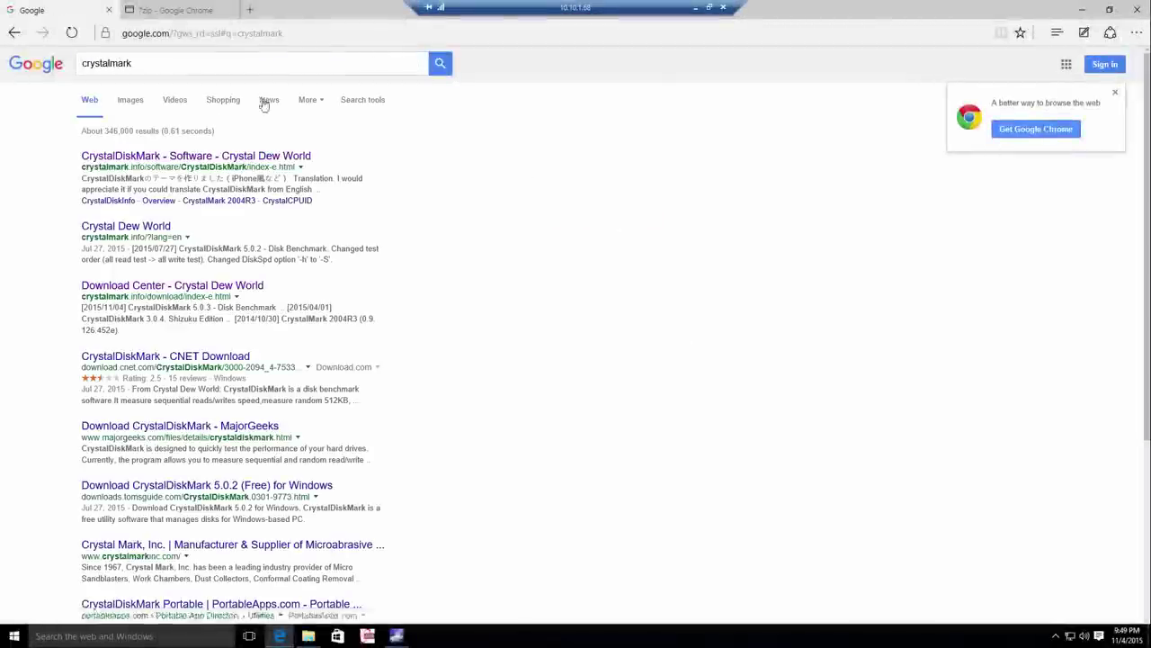
pyautogui.click(192, 145)
pyautogui.click(676, 486)
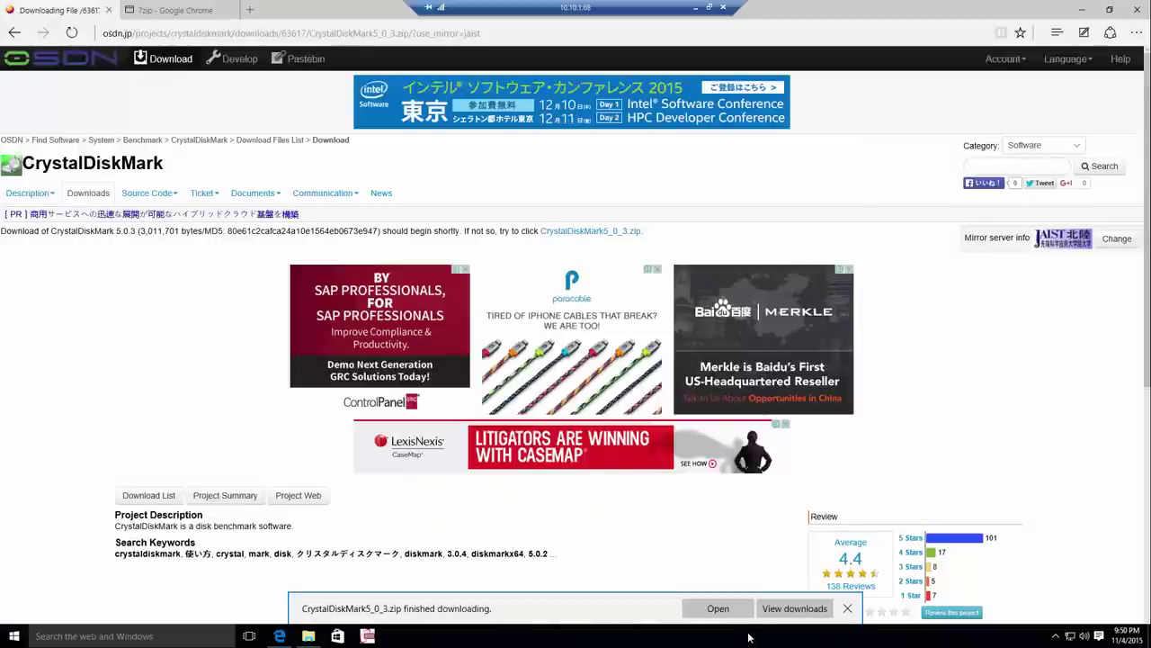
pyautogui.click(794, 608)
pyautogui.click(1119, 90)
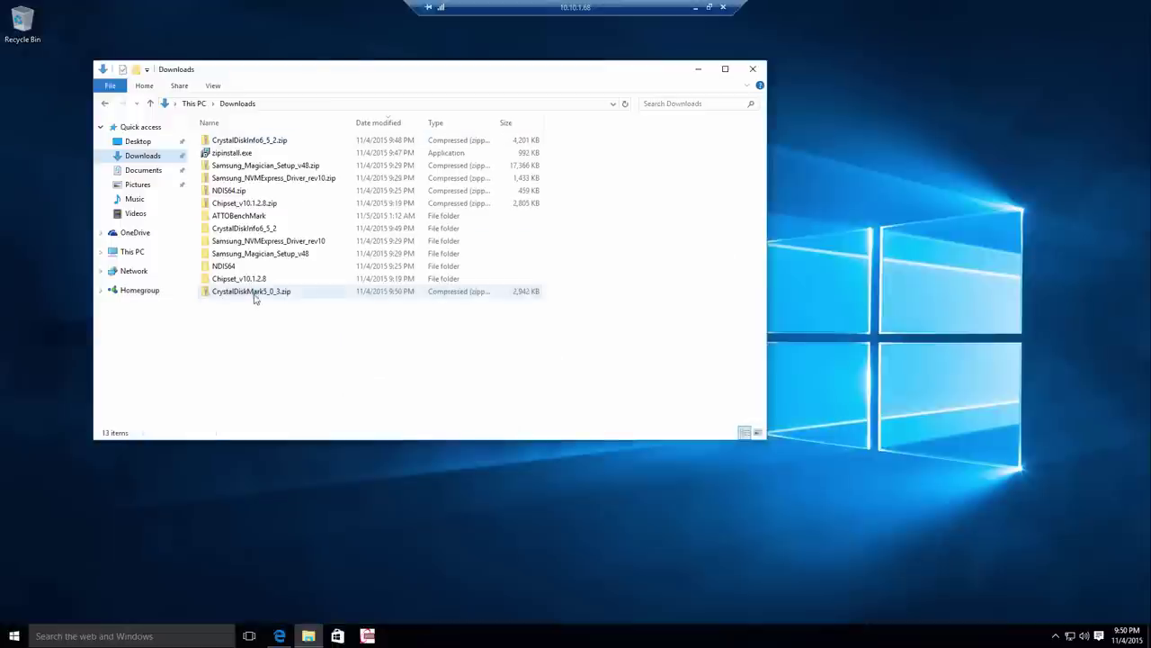
# Extract CrystalDiskMark5_0_3.zip, pin DiskMark64.exe to the taskbar, and launch it.
pyautogui.rightClick(254, 291)
pyautogui.click(323, 336)
pyautogui.click(686, 435)
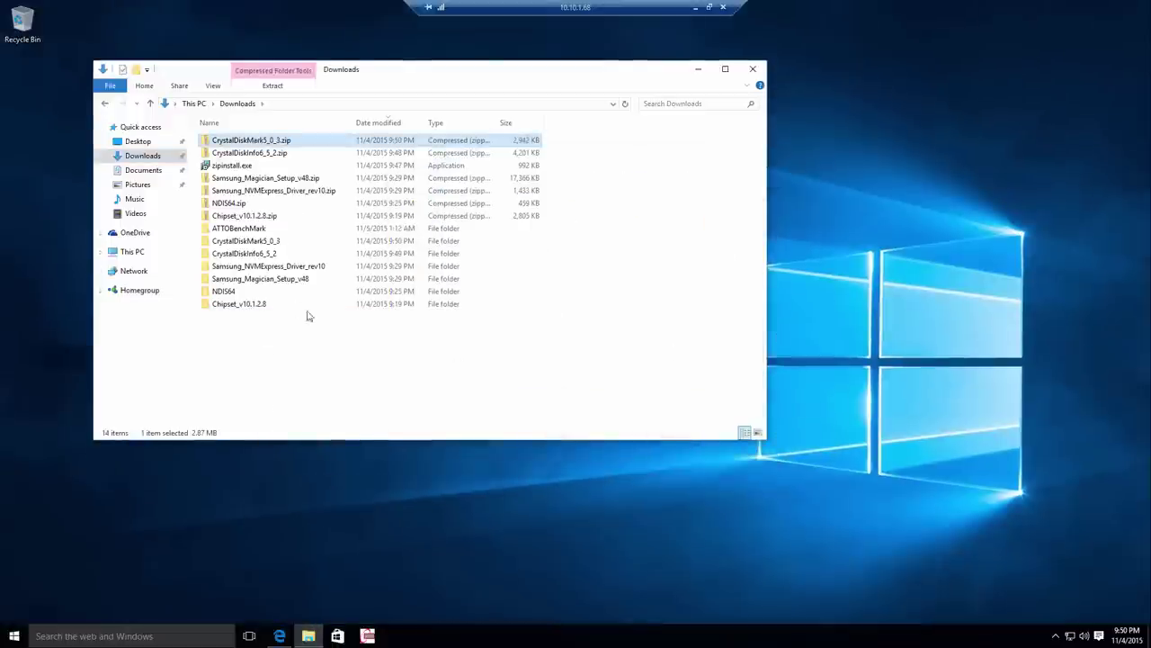
pyautogui.doubleClick(279, 241)
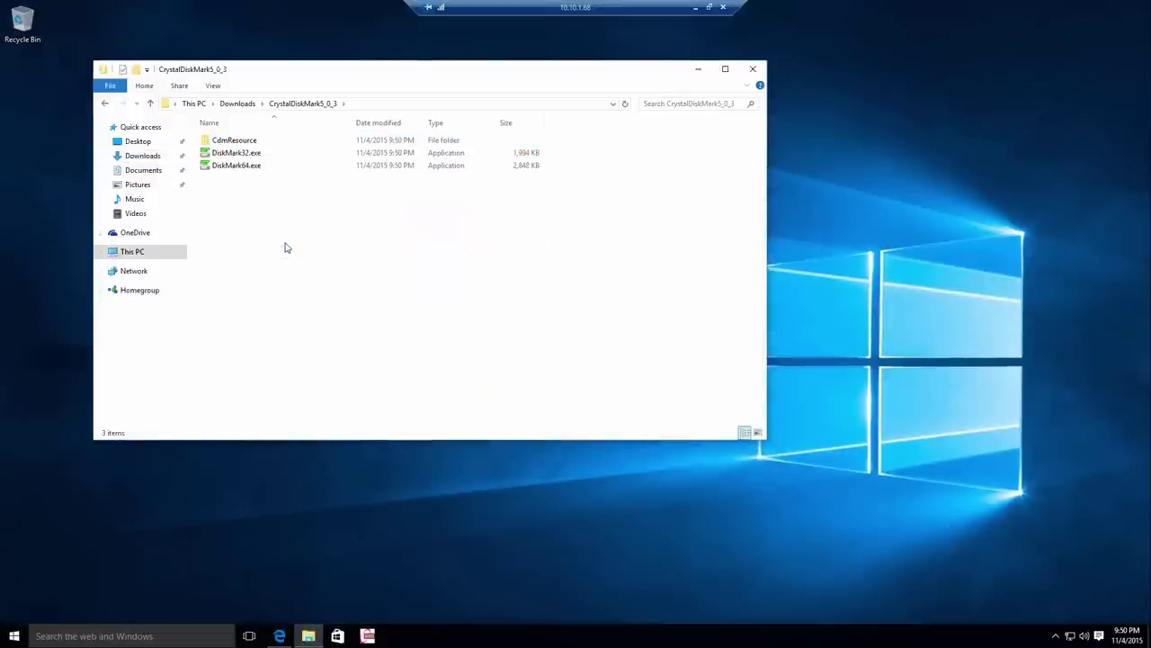
pyautogui.rightClick(258, 169)
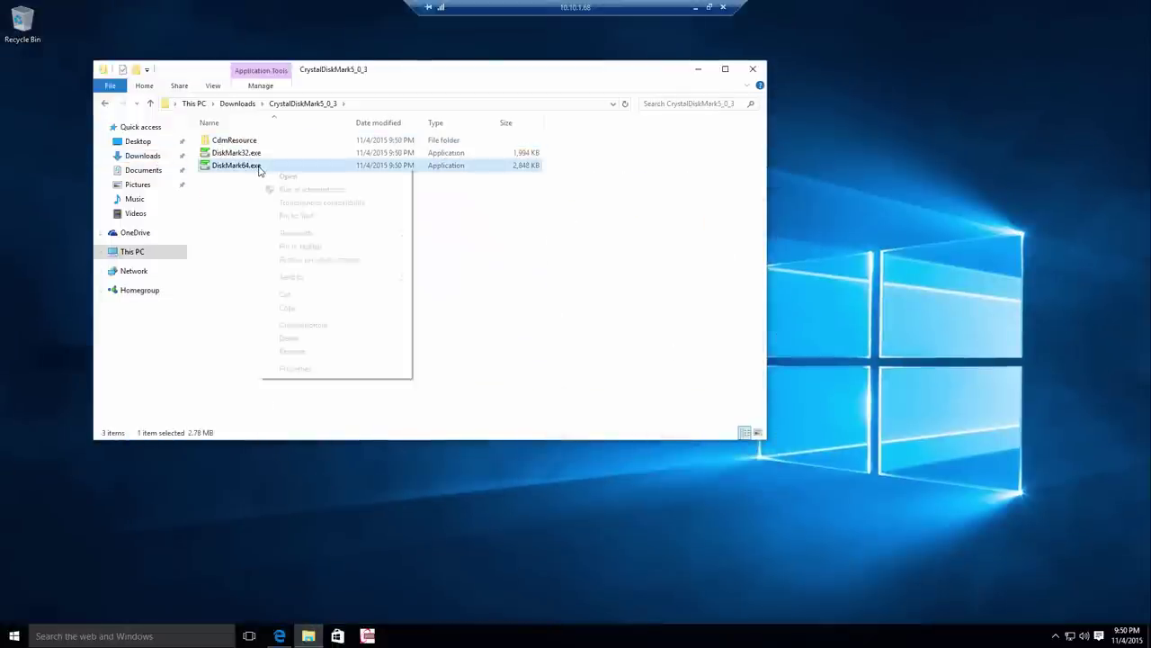
pyautogui.click(302, 246)
pyautogui.click(396, 636)
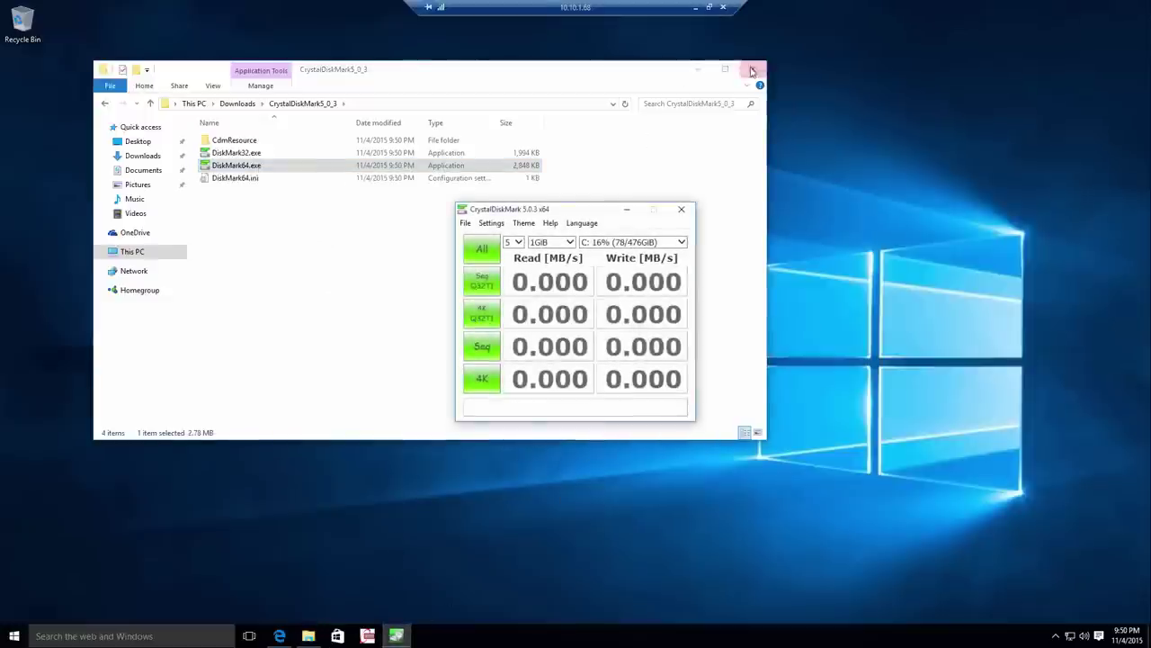
# Run all CrystalDiskMark tests on C: (5 × 1GiB), reaching 2594 MB/s read and 1537 MB/s write.
pyautogui.click(698, 70)
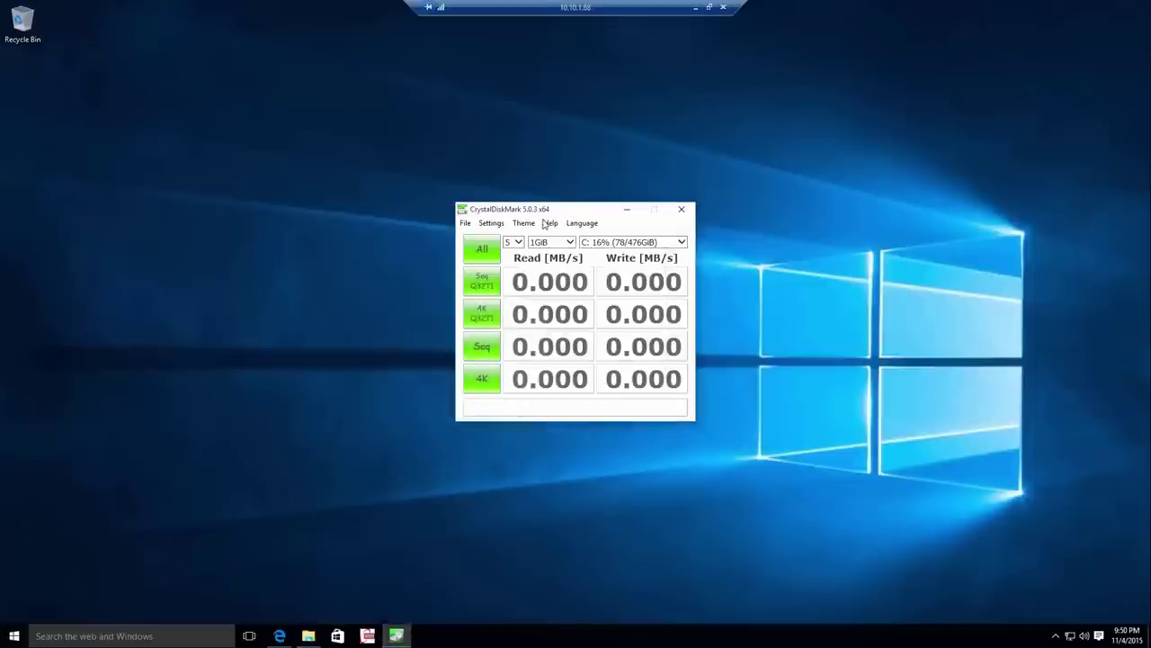
pyautogui.click(481, 251)
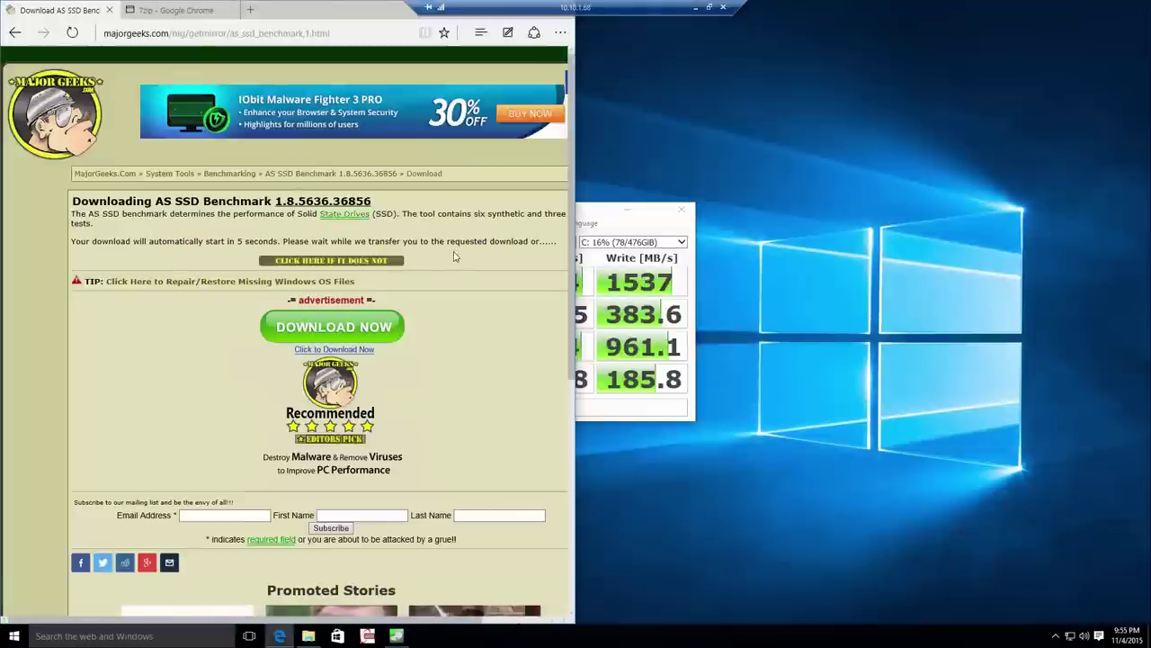
# Extract AS SSD Benchmark.zip from Downloads into its own folder and open it.
pyautogui.click(487, 608)
pyautogui.click(547, 84)
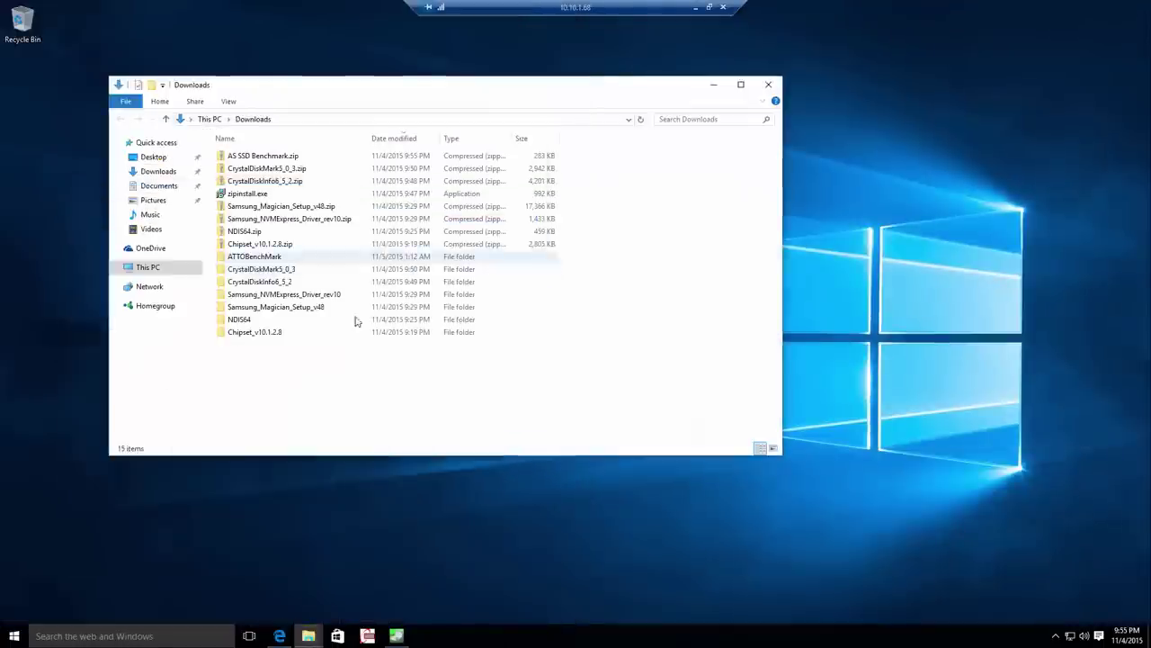
pyautogui.rightClick(373, 155)
pyautogui.click(405, 203)
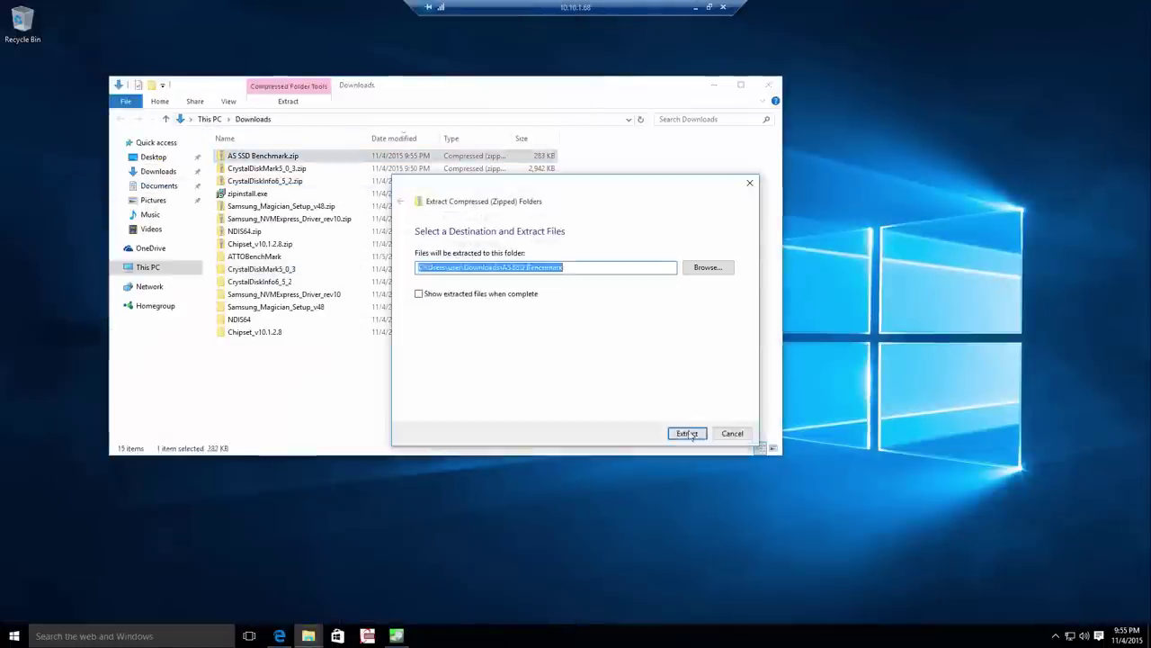
pyautogui.click(689, 432)
pyautogui.doubleClick(270, 345)
# Install the .NET Framework 3.5 that AS SSD Benchmark requires, then launch AS SSD Benchmark.
pyautogui.doubleClick(286, 171)
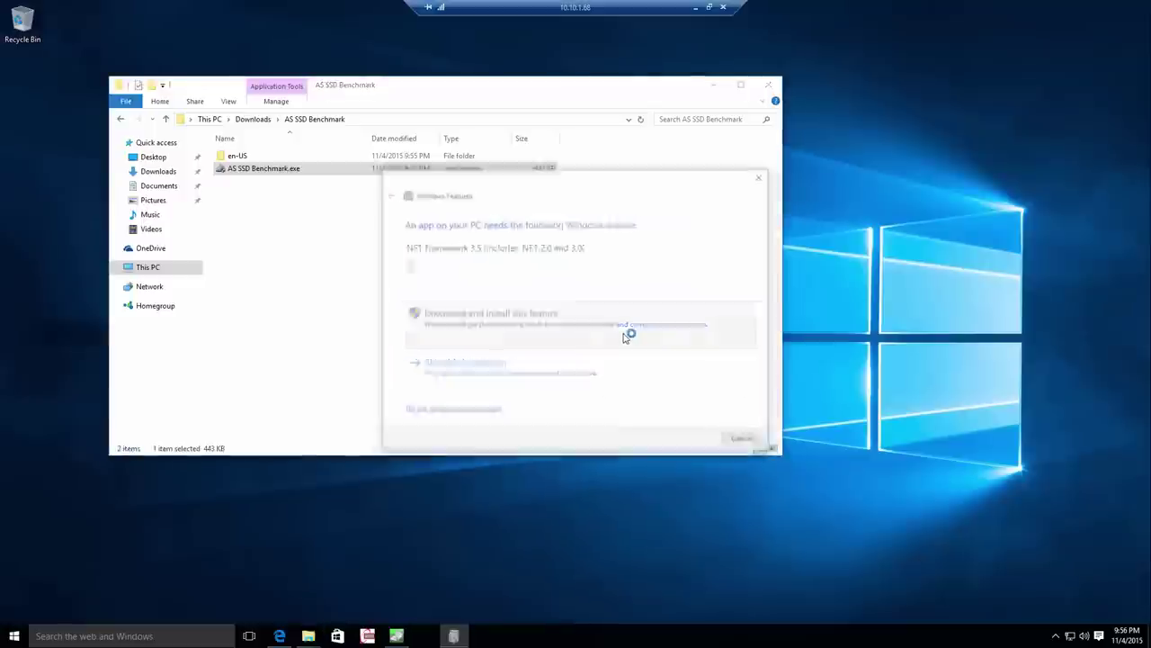
pyautogui.click(624, 335)
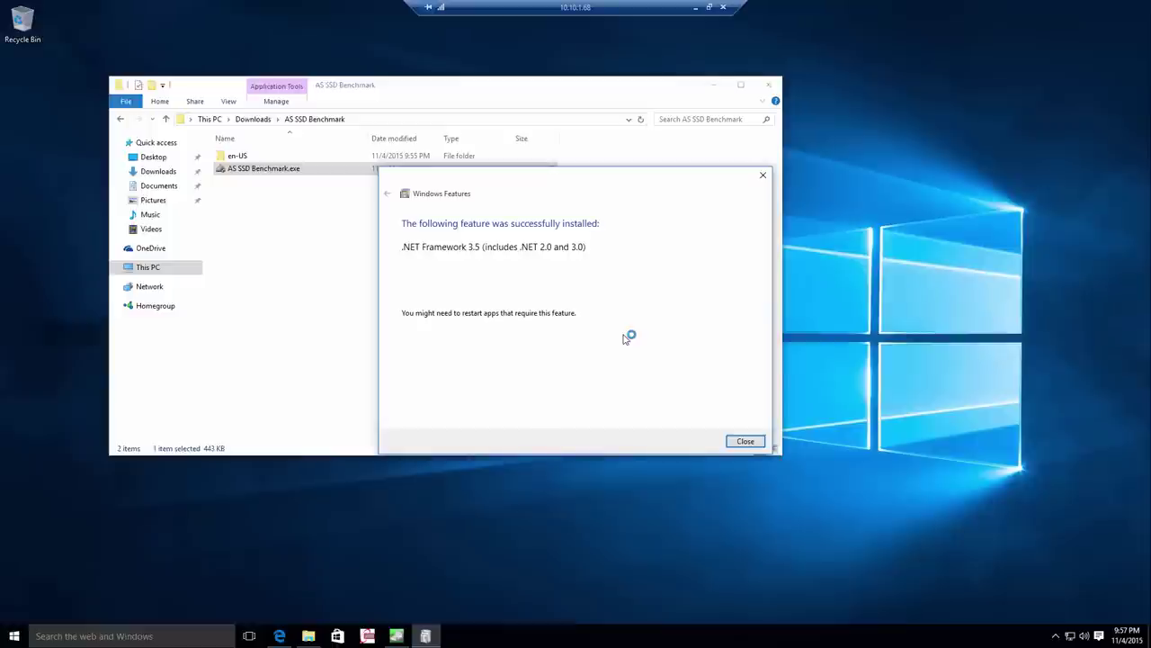
pyautogui.click(746, 441)
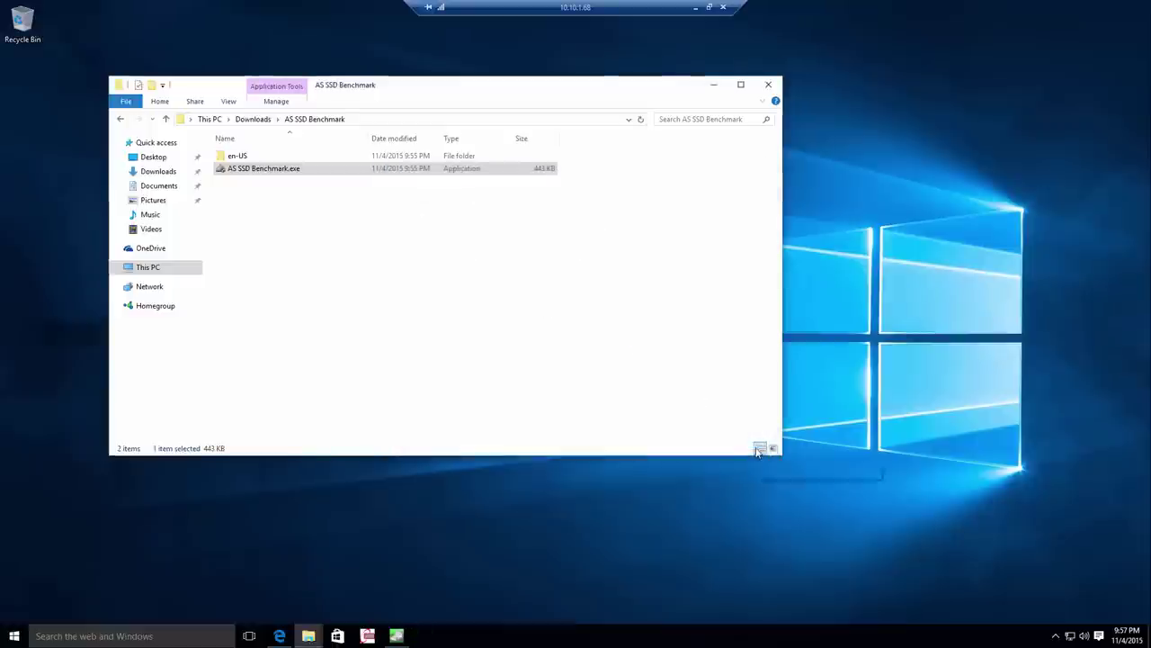
pyautogui.doubleClick(334, 173)
# Run AS SSD Benchmark with admin rights on the Samsung SSD 950, scoring 2607 total.
pyautogui.click(626, 339)
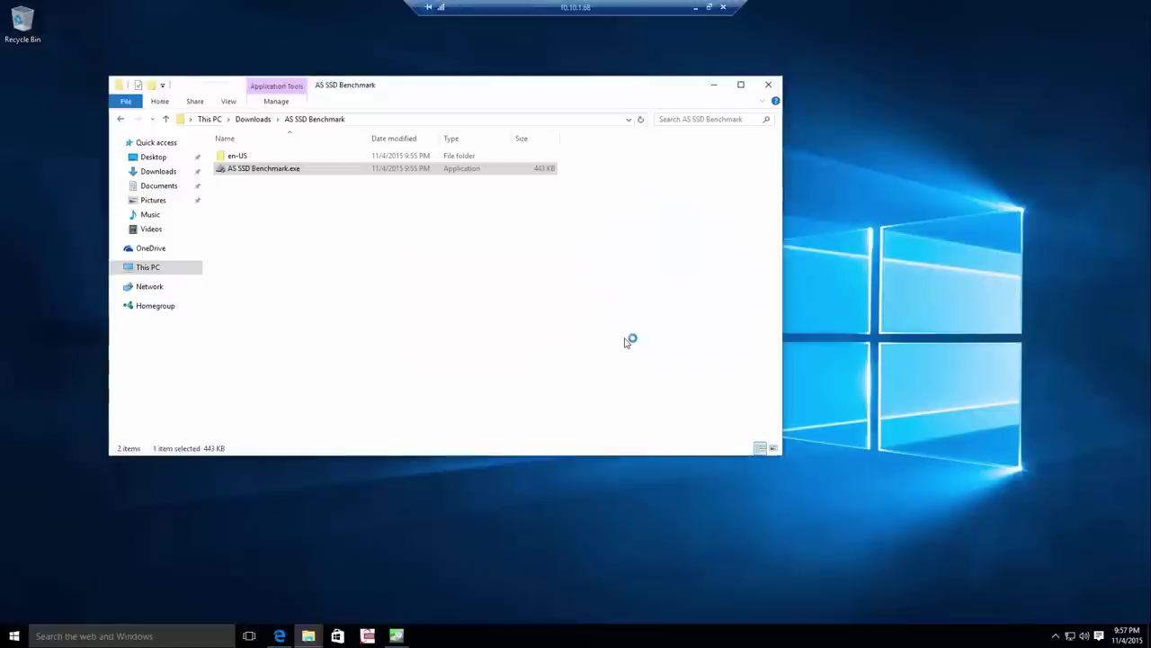
pyautogui.click(714, 85)
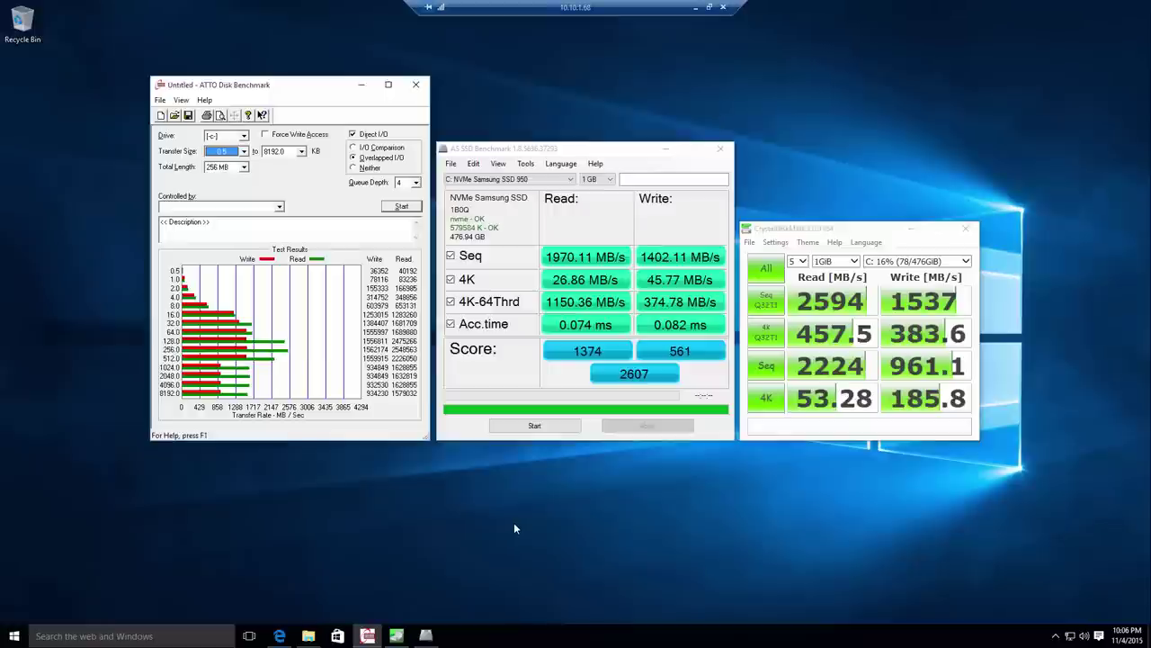
pyautogui.click(18, 631)
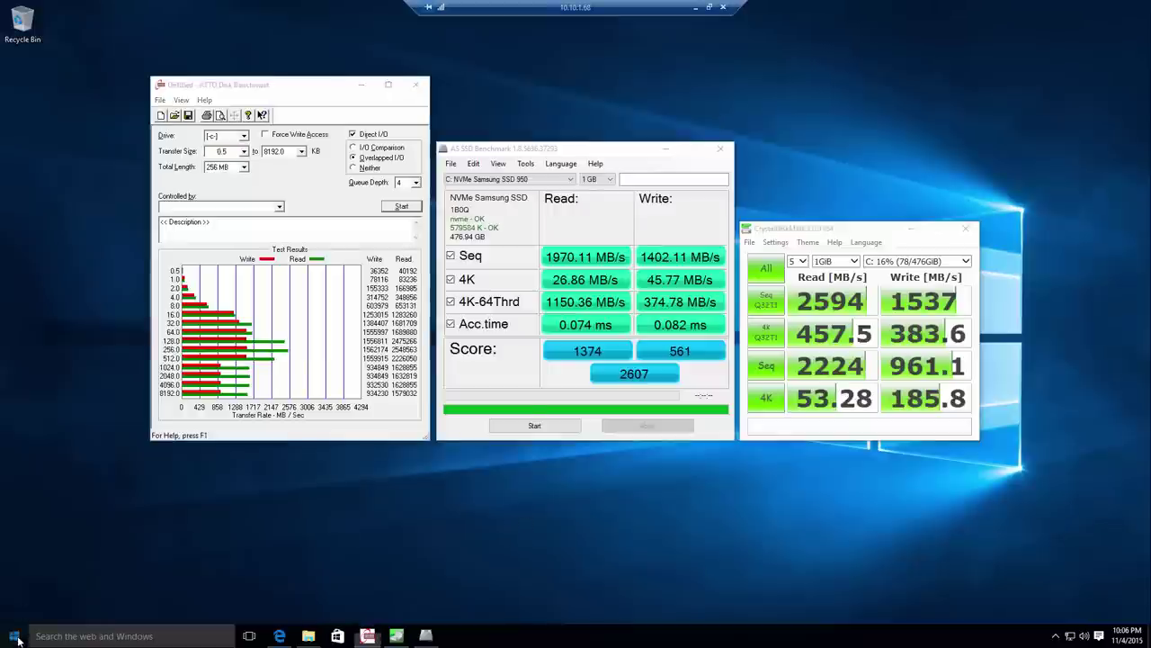
# Search 'update', check for Windows updates, then close Settings.
pyautogui.write('update')
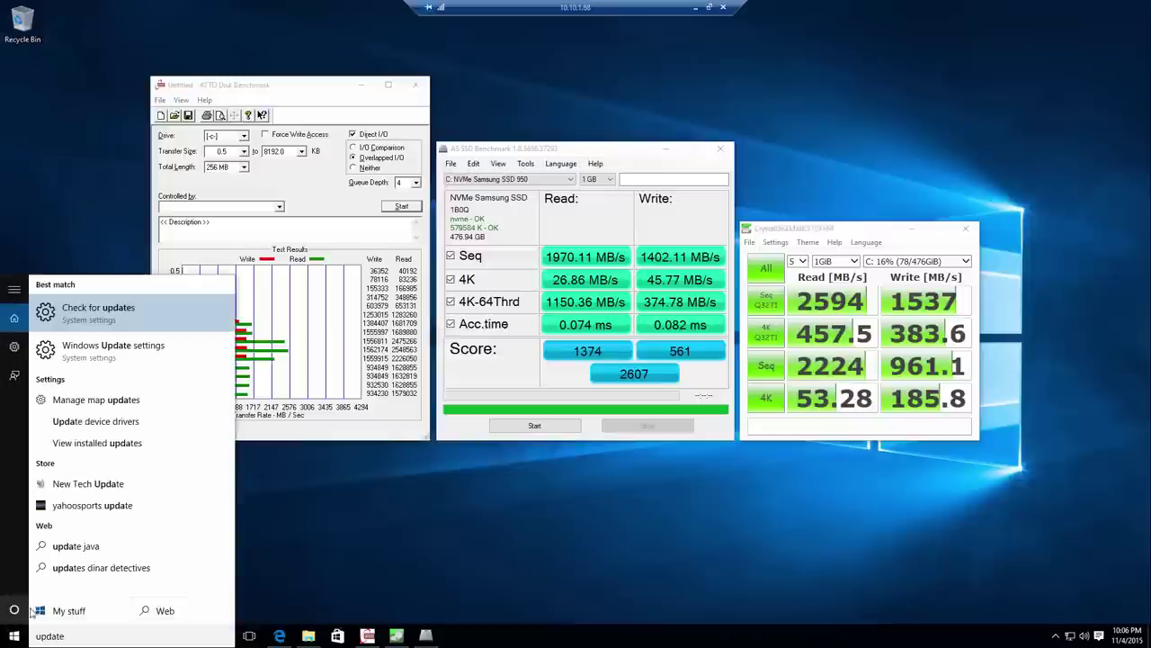
pyautogui.click(103, 315)
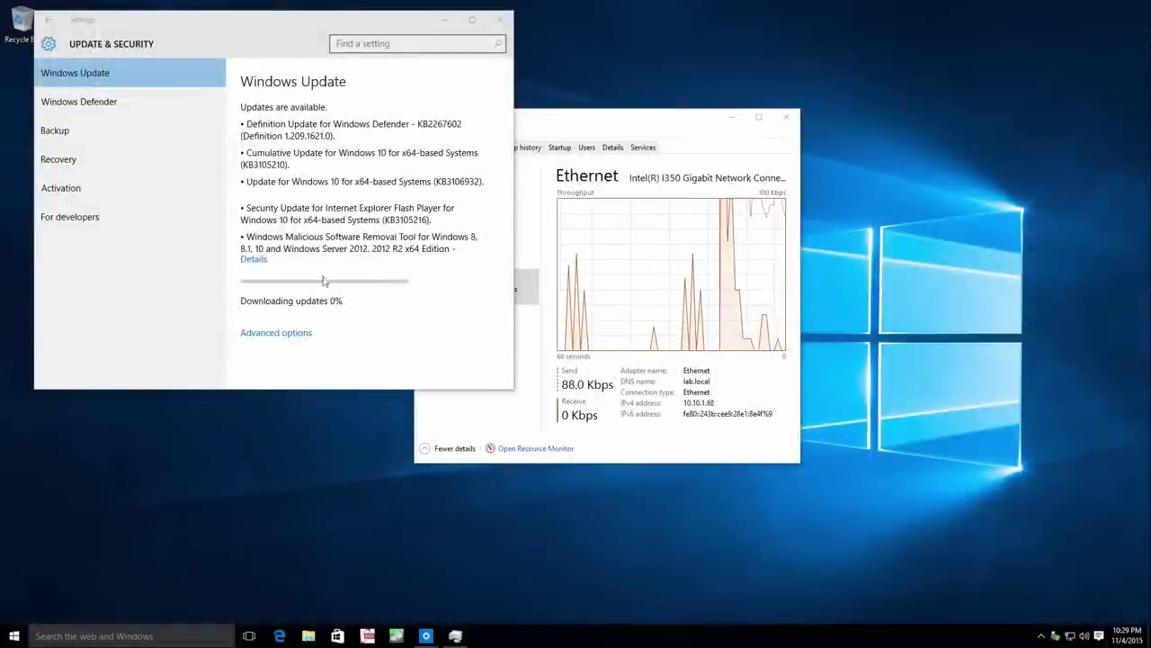
pyautogui.click(500, 20)
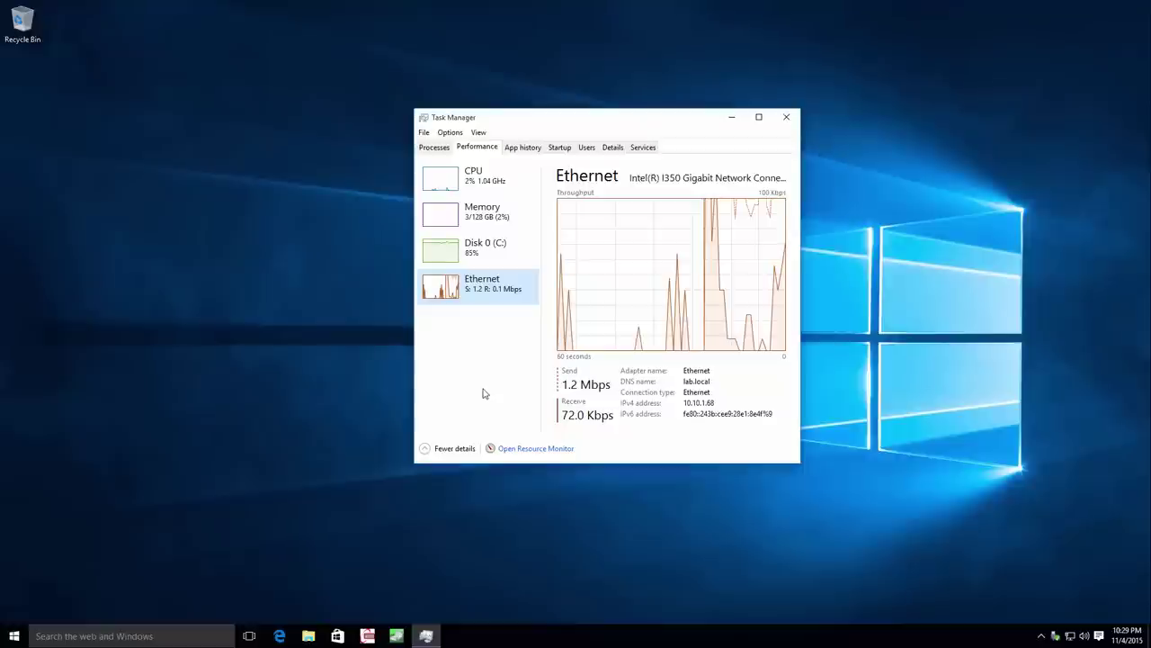
# Show Disk 0 (C:) performance, then maximize Resource Monitor's Disk Activity sorted by reads.
pyautogui.click(487, 256)
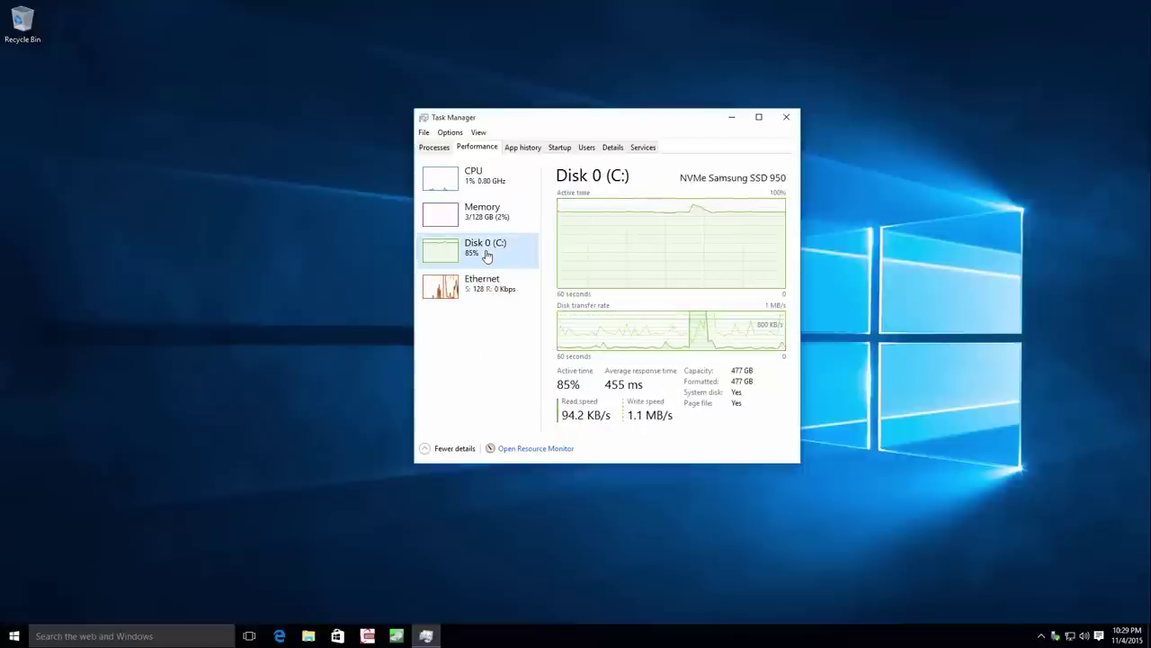
pyautogui.click(538, 450)
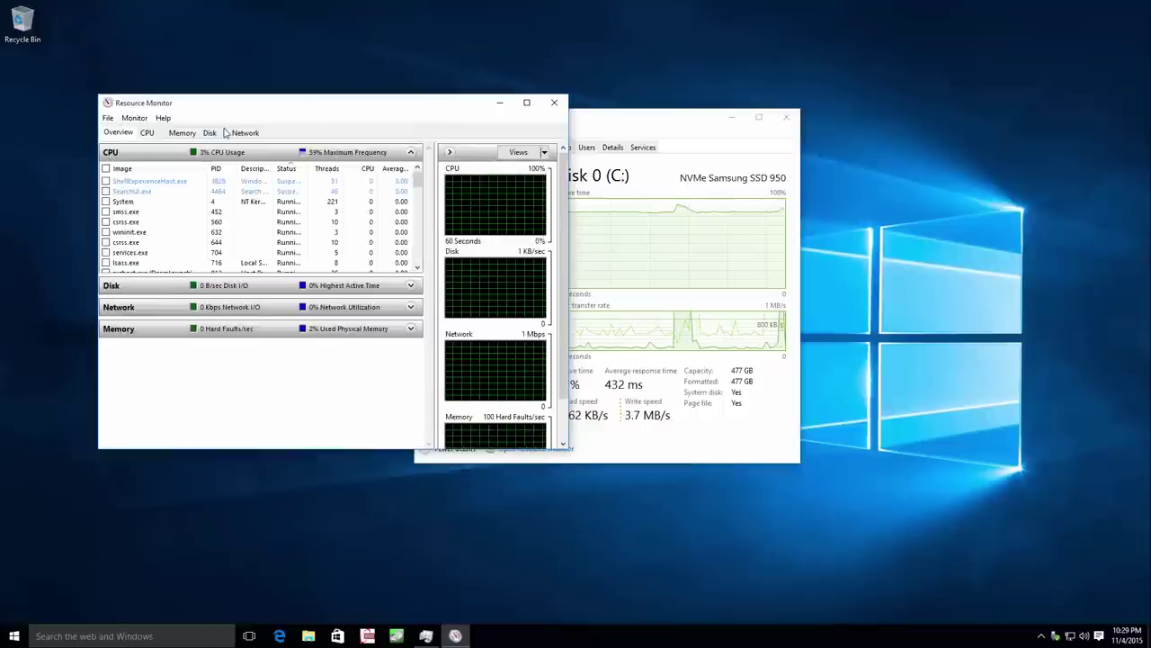
pyautogui.click(212, 132)
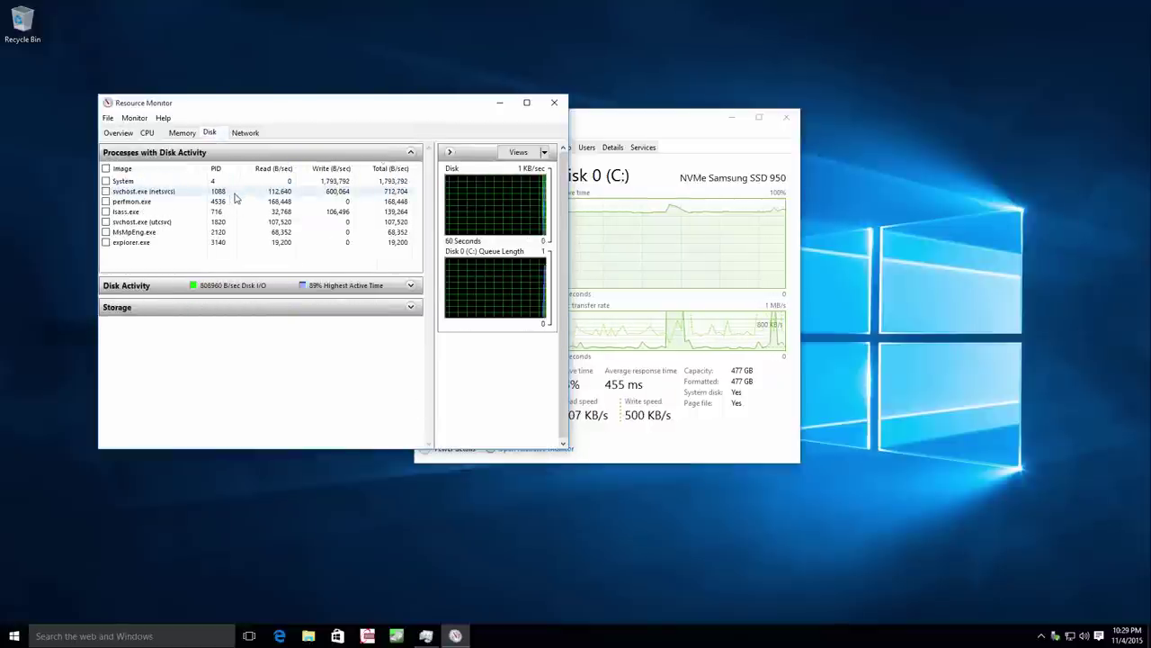
pyautogui.click(245, 286)
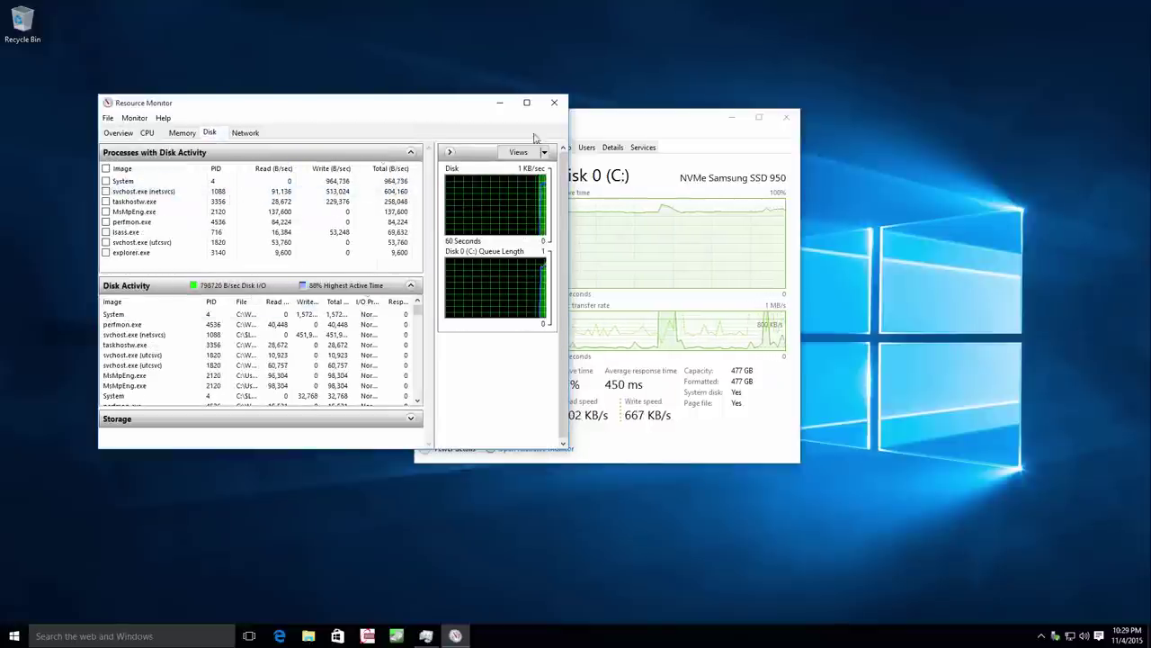
pyautogui.click(527, 103)
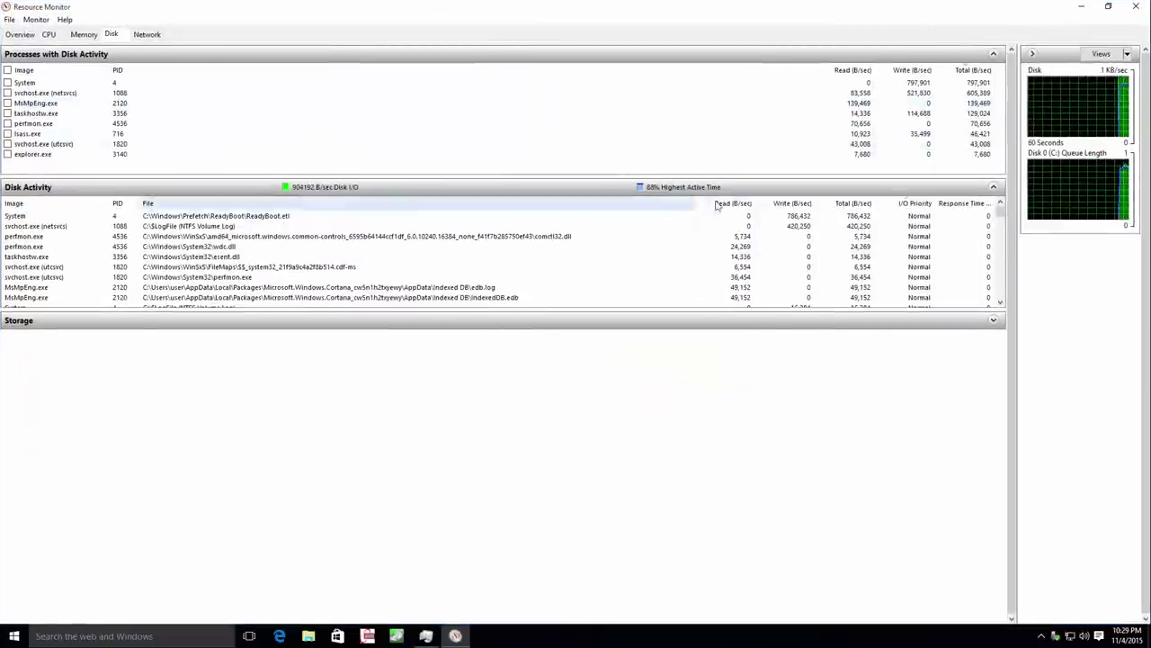
pyautogui.click(734, 203)
pyautogui.click(734, 203)
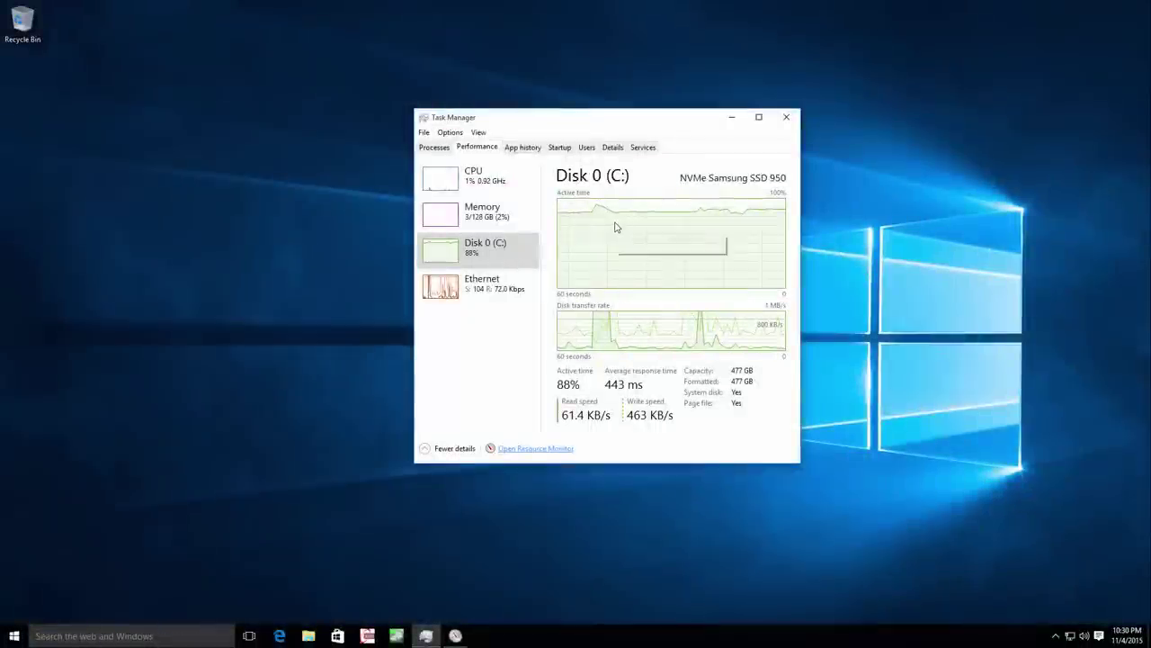
pyautogui.moveTo(645, 292)
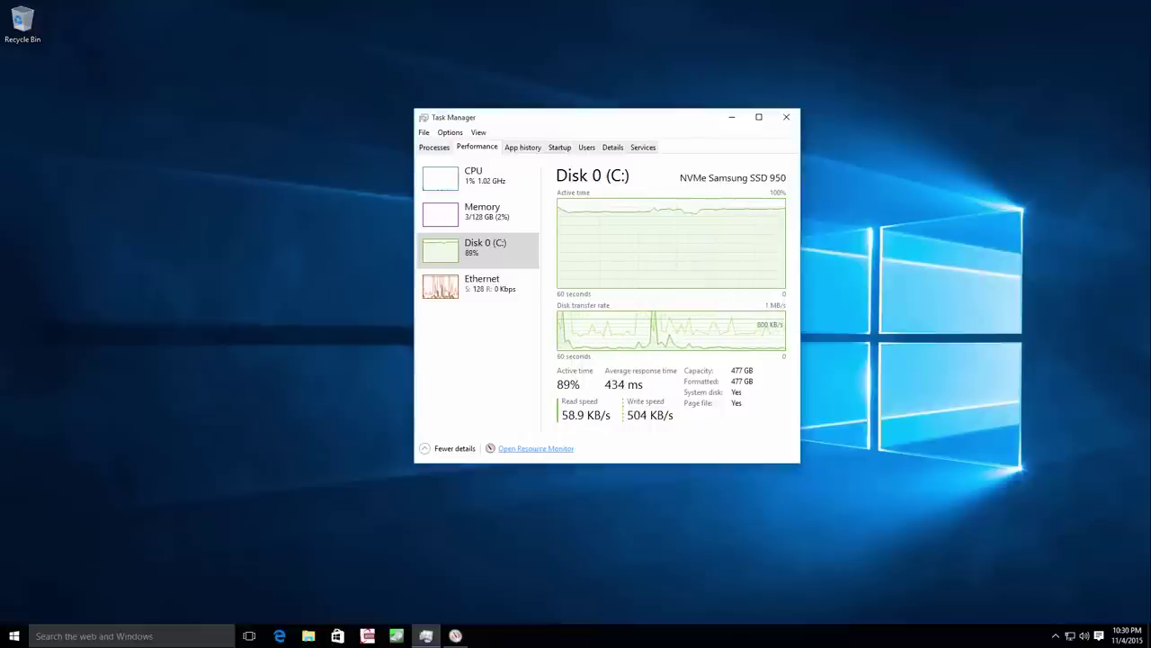
pyautogui.hotkey('alt', 'Tab')
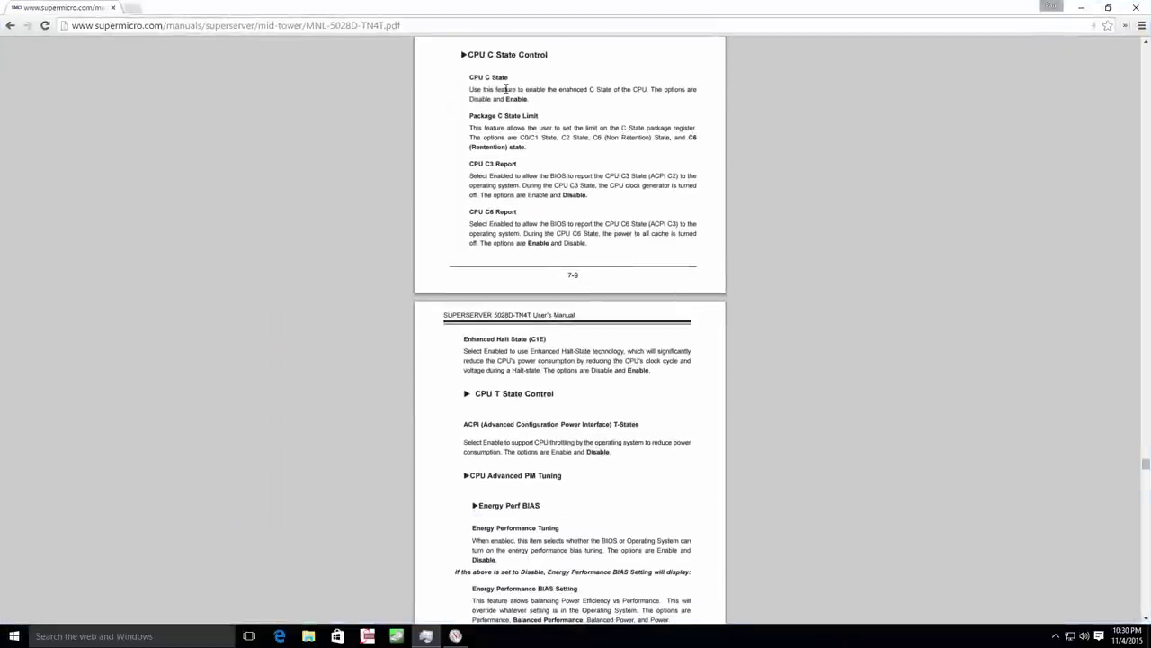
# Scroll up the Supermicro manual PDF, then minimize Chrome to reveal Task Manager.
pyautogui.scroll(4, 506, 89)
pyautogui.scroll(4, 510, 144)
pyautogui.scroll(8, 510, 144)
pyautogui.scroll(7, 510, 144)
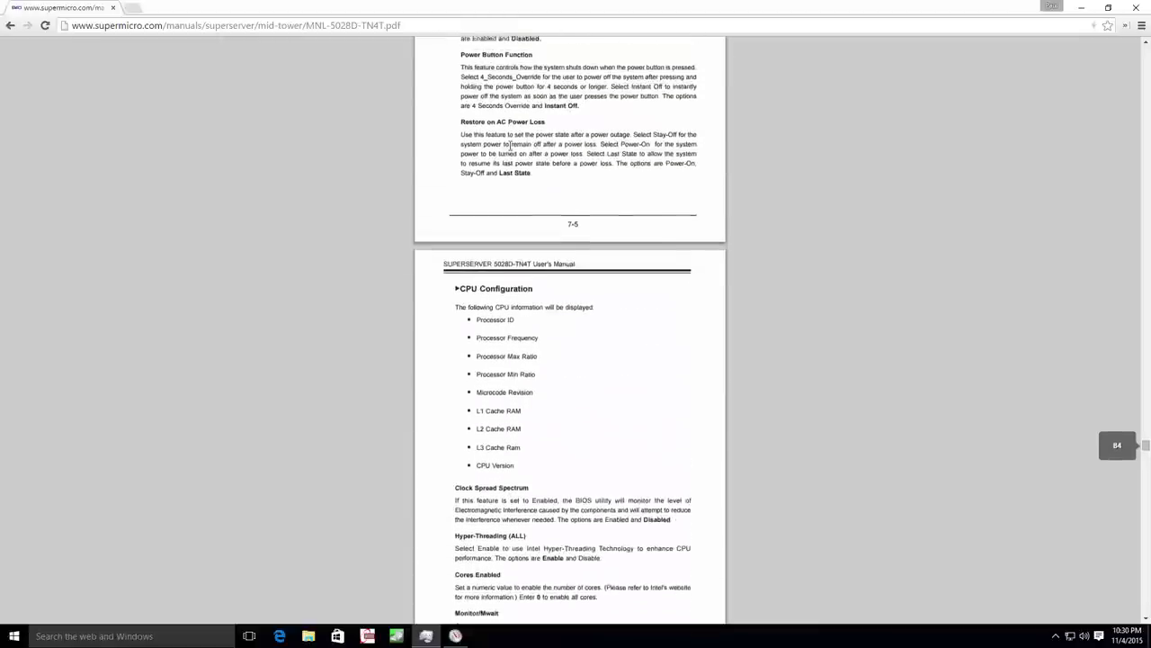
pyautogui.click(1080, 9)
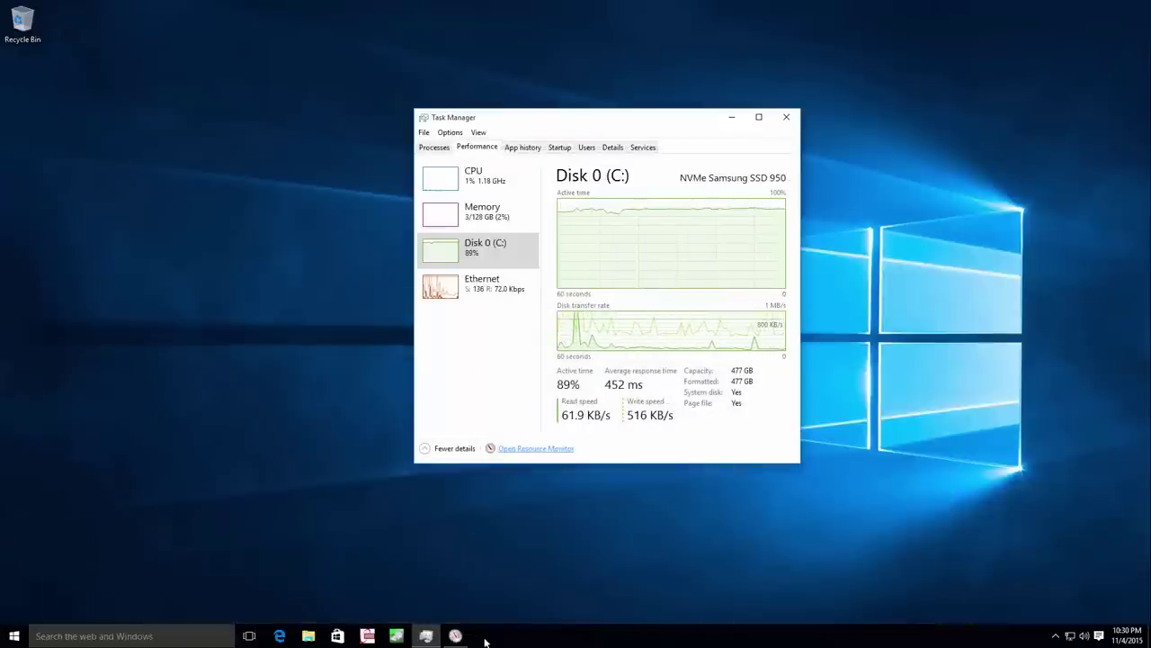
# Set Resource Monitor aside and launch Command Prompt by searching 'cmd'.
pyautogui.click(455, 636)
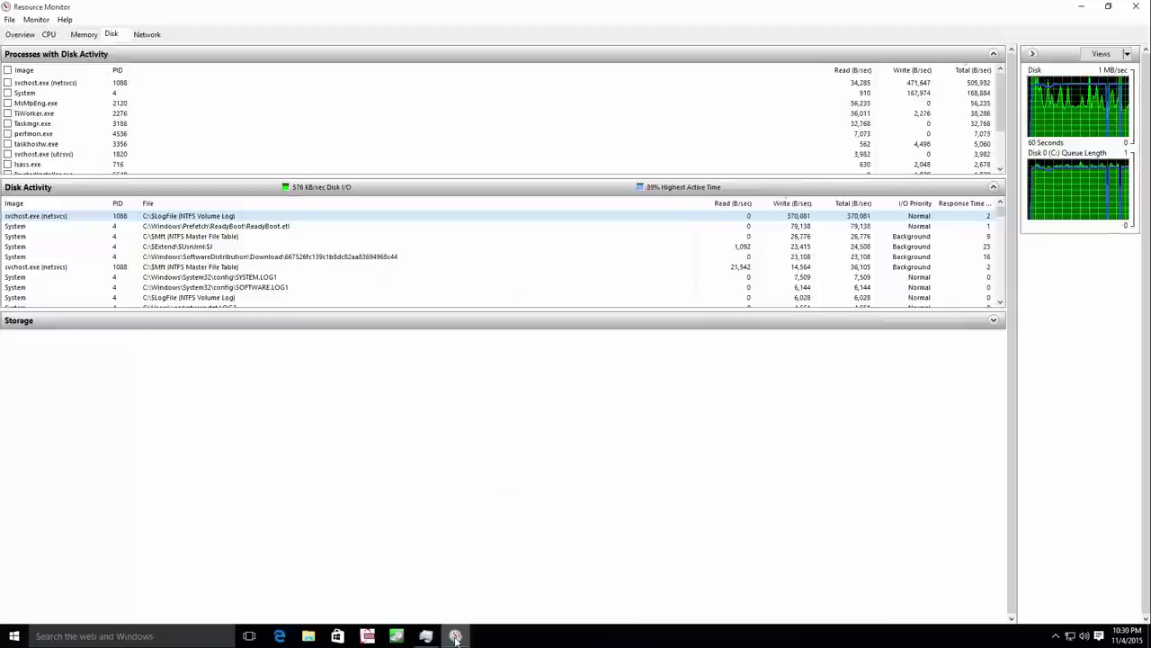
pyautogui.click(456, 636)
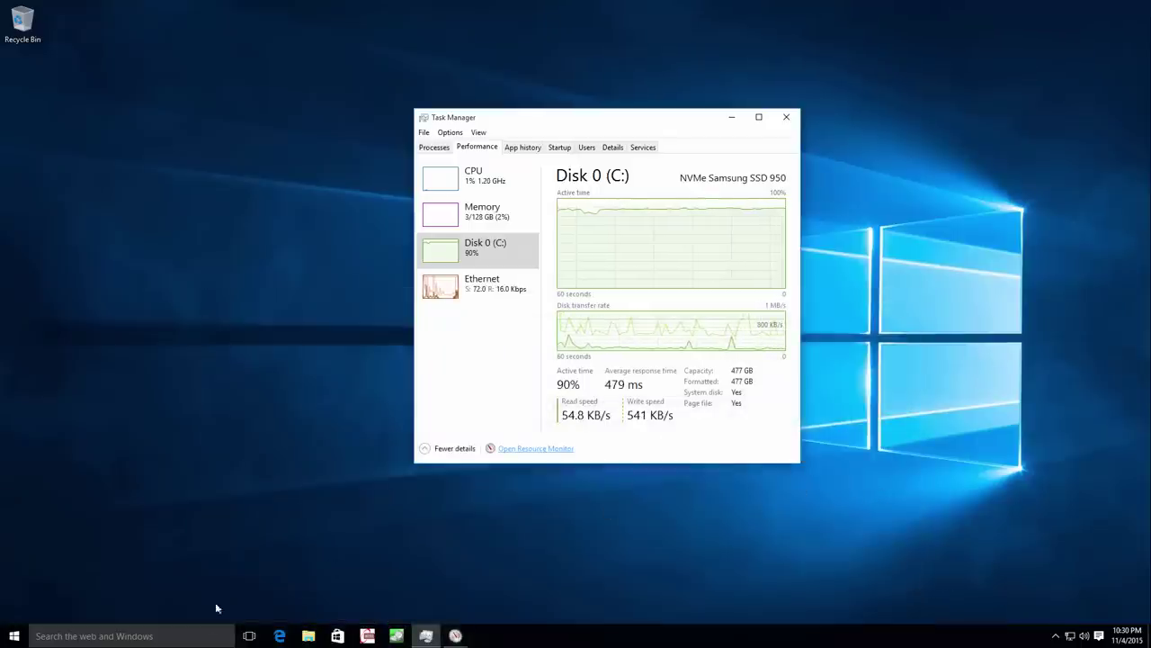
pyautogui.click(14, 637)
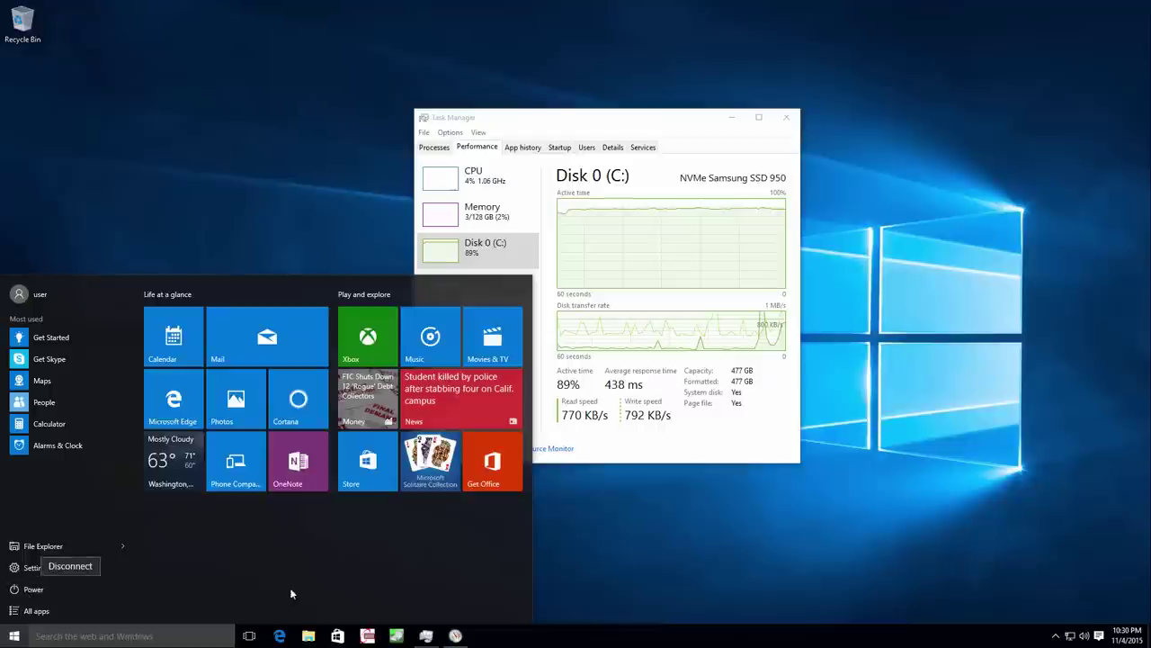
pyautogui.click(121, 636)
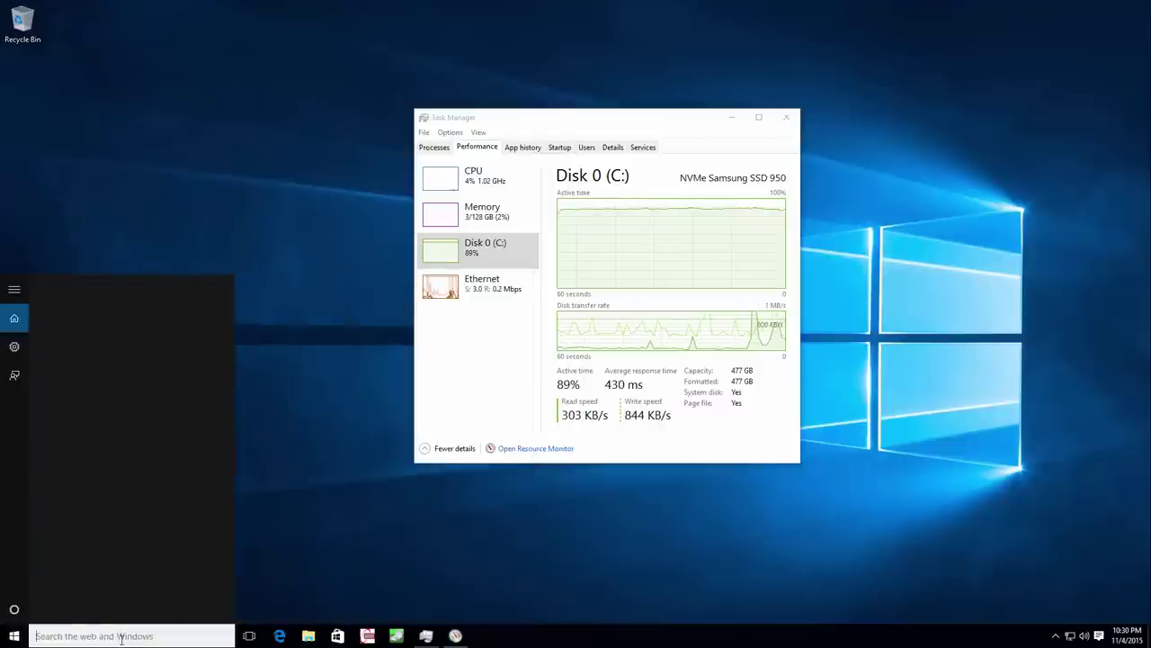
pyautogui.write('cmd')
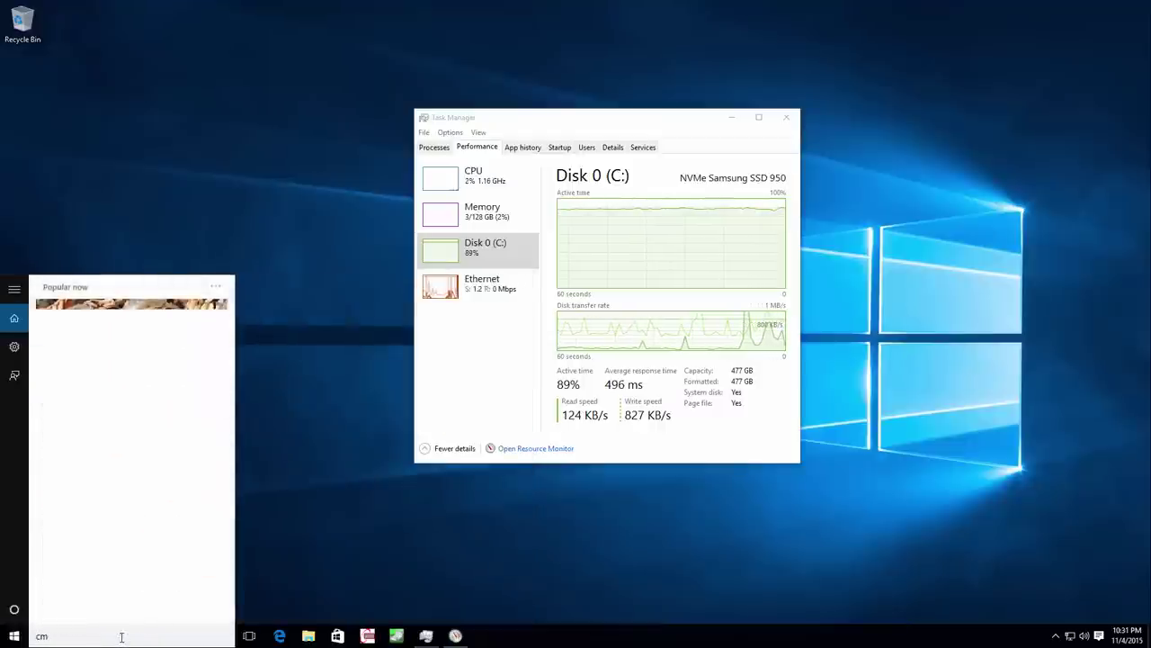
pyautogui.press('Return')
# Run 'shutdown /r /t 2' to restart the server after two seconds.
pyautogui.write('res')
pyautogui.press('BackSpace')
pyautogui.press('BackSpace')
pyautogui.press('BackSpace')
pyautogui.write('s')
pyautogui.write('hut')
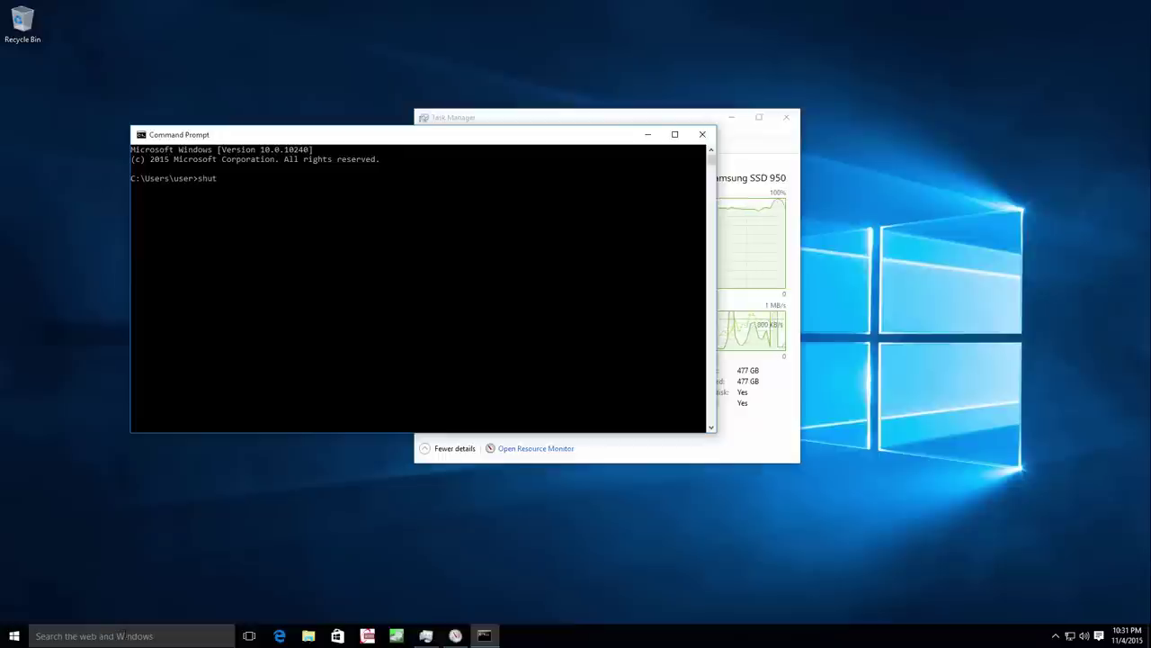
pyautogui.write('down /r /t 2')
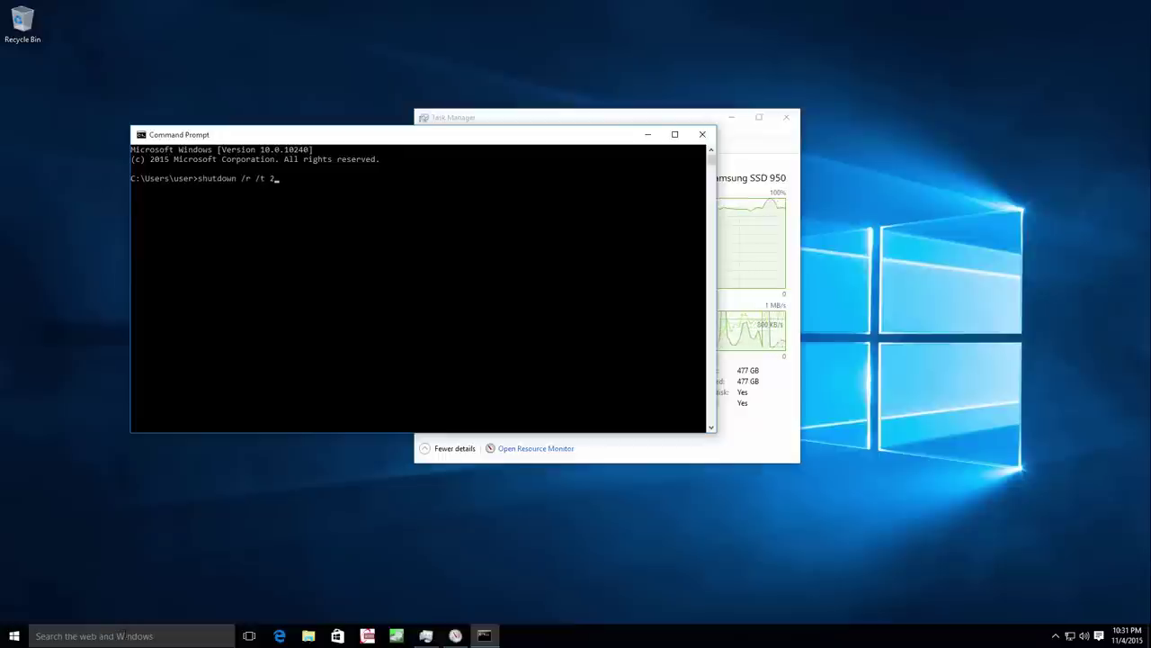
pyautogui.press('Return')
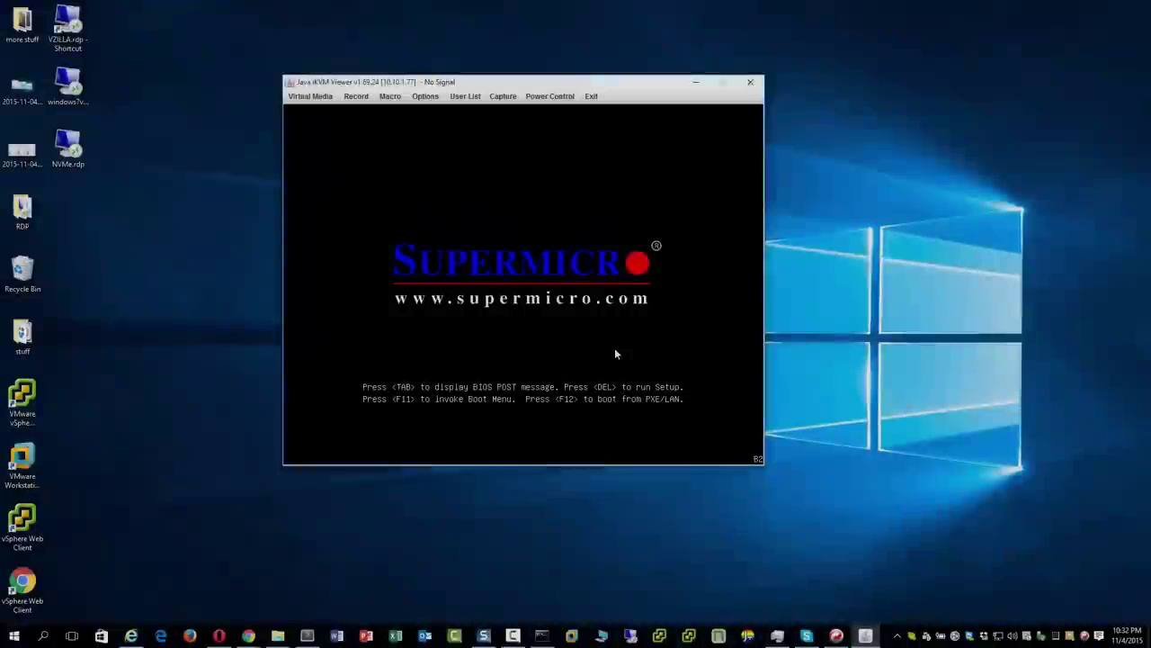
# Enter BIOS setup and open Advanced > CPU Configuration > Advanced Power Management Configuration.
pyautogui.press('Delete')
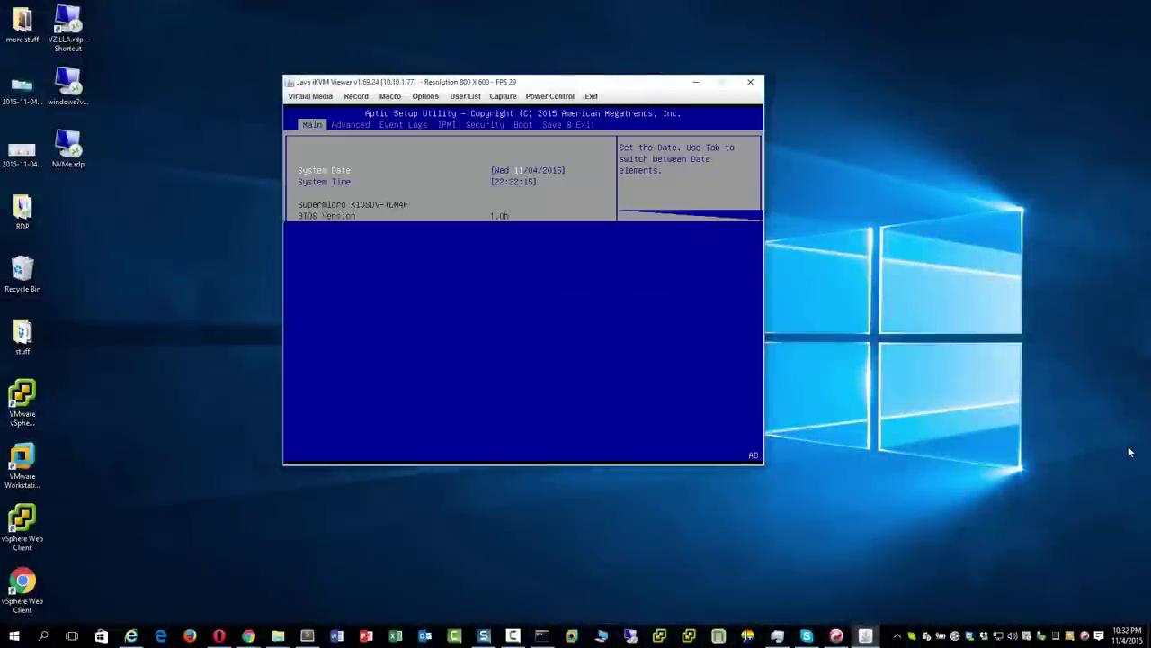
pyautogui.press('Right')
pyautogui.press('Down')
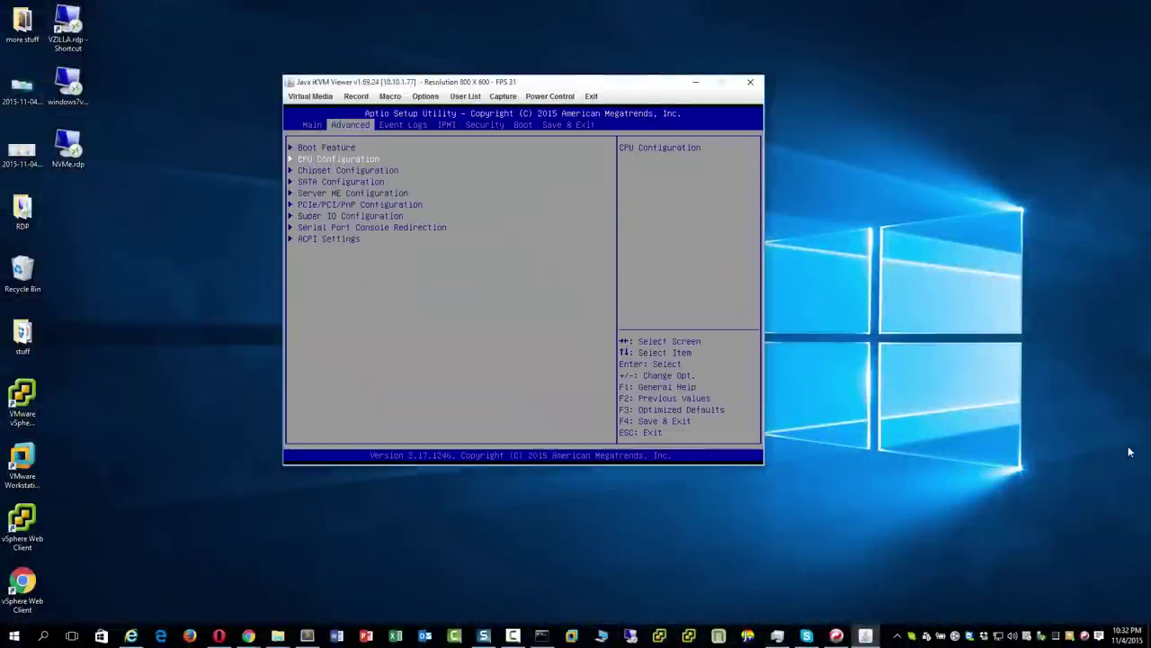
pyautogui.press('Return')
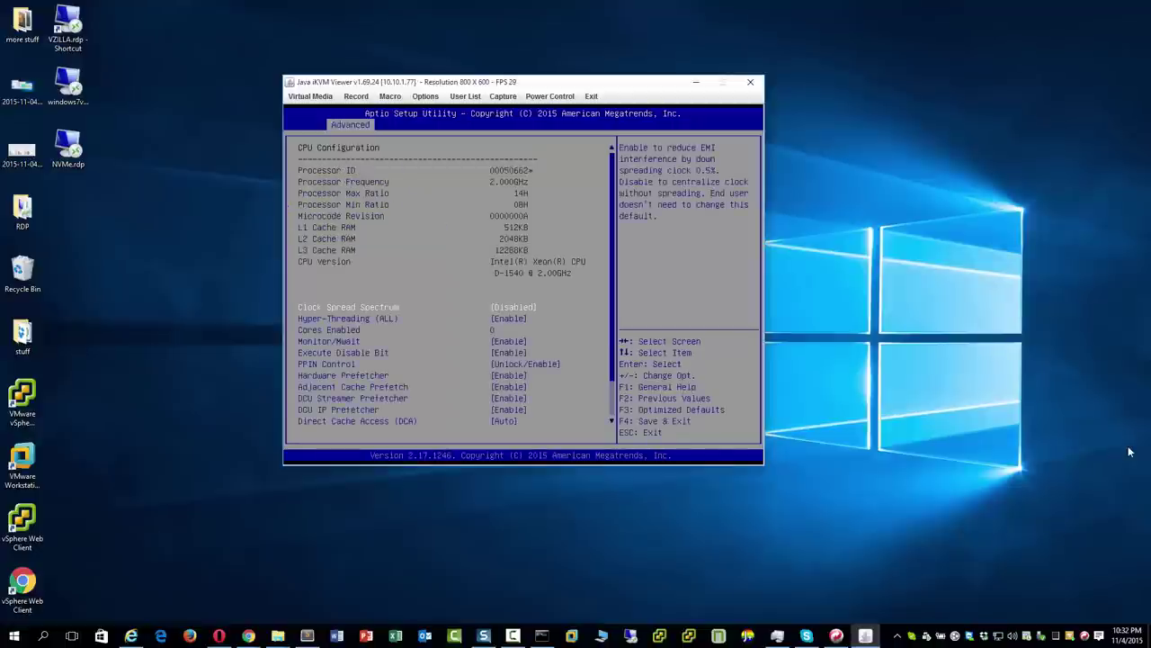
pyautogui.press('Down')
pyautogui.press('Down')
pyautogui.press('Down')
pyautogui.press('Down')
pyautogui.press('Down')
pyautogui.press('Down')
pyautogui.press('Down')
pyautogui.press('Down')
pyautogui.press('Down')
pyautogui.press('Down')
pyautogui.press('Down')
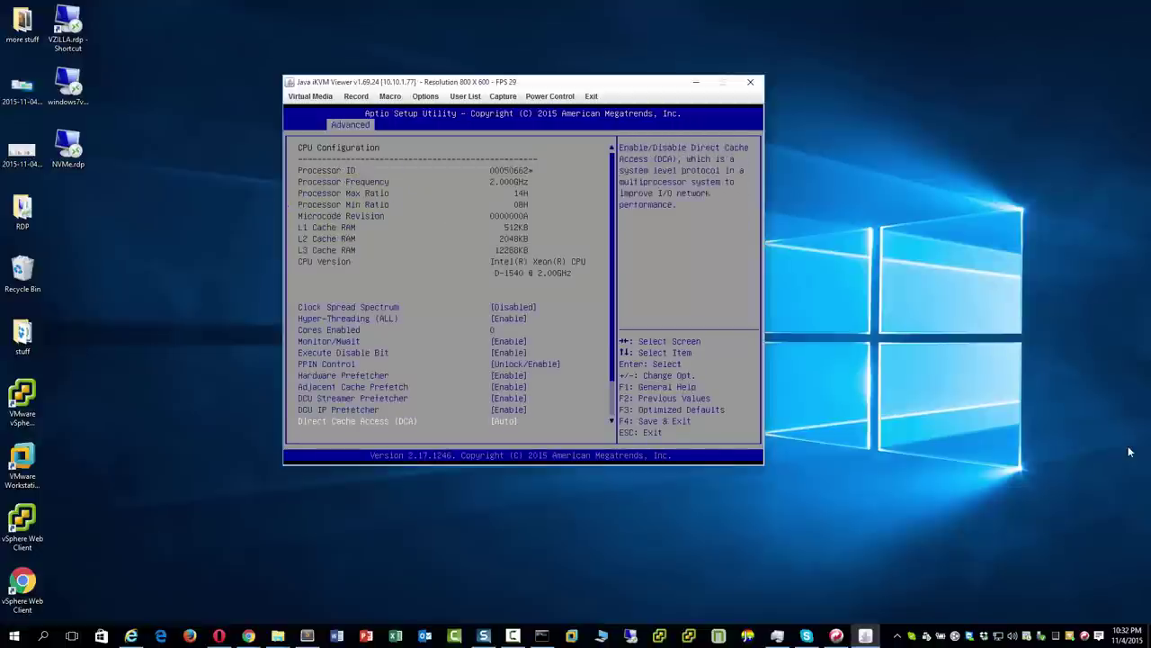
pyautogui.press('Down')
pyautogui.press('Down')
pyautogui.press('Down')
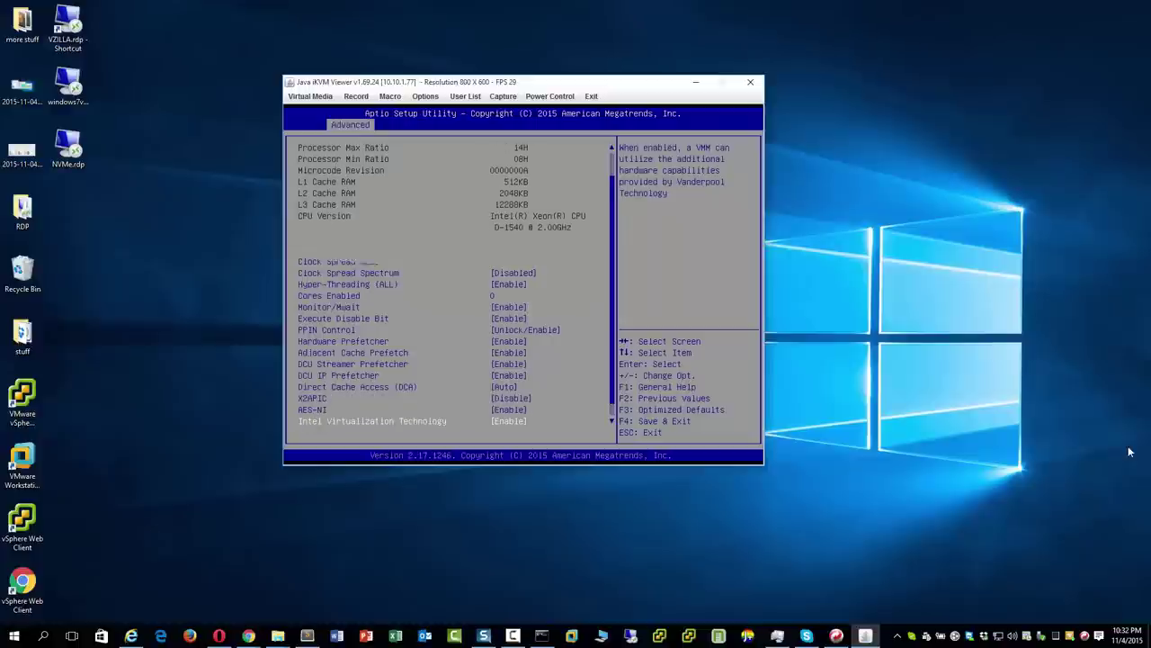
pyautogui.press('Down')
pyautogui.press('Up')
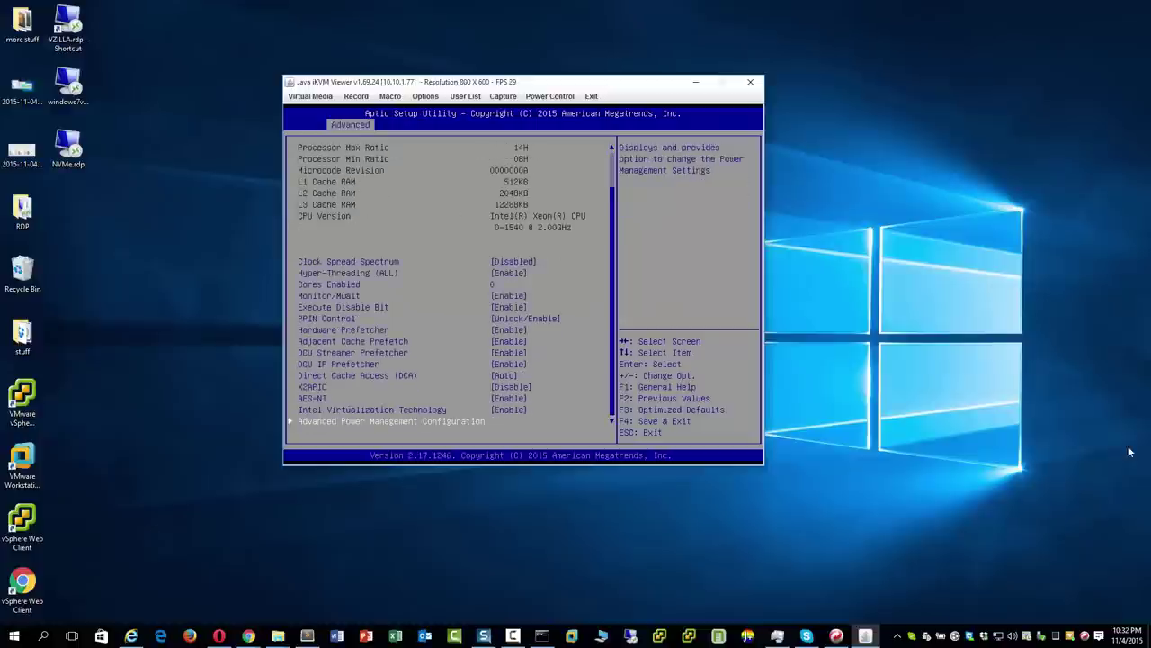
pyautogui.press('Down')
pyautogui.press('Up')
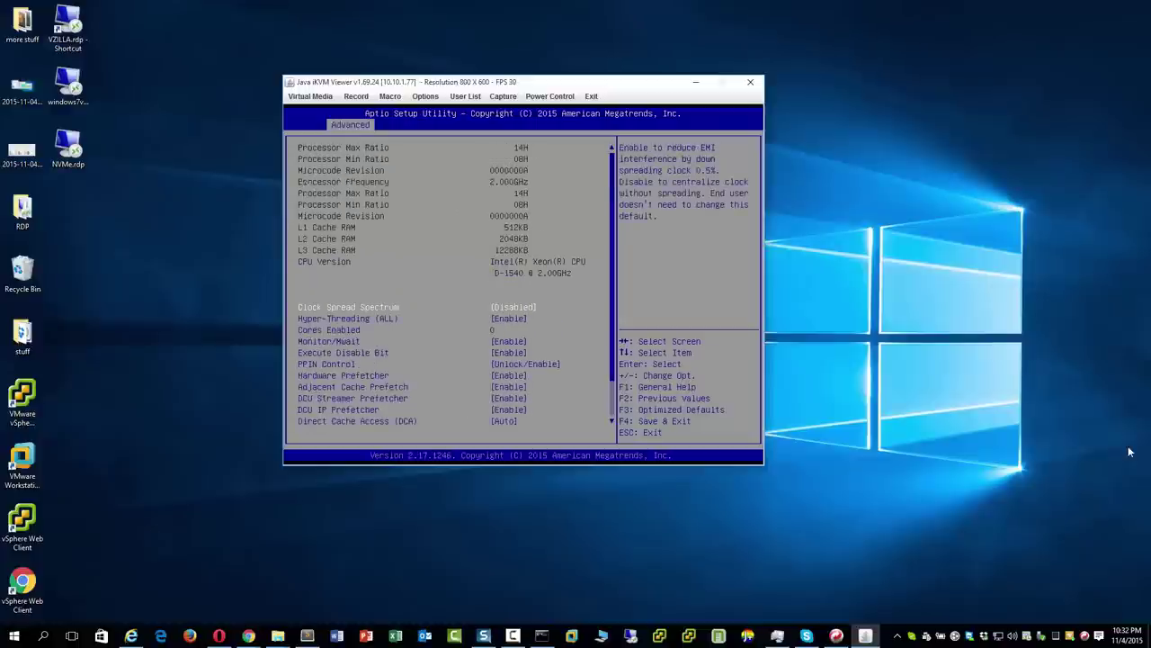
pyautogui.press('Return')
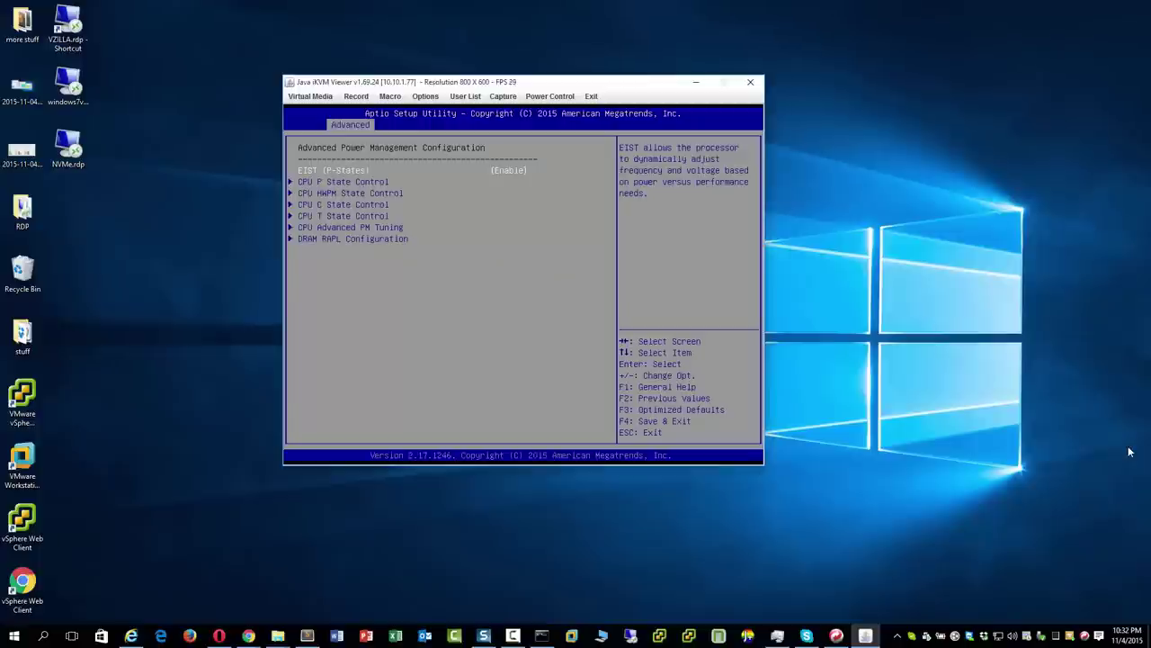
# Set CPU C State Control to Disable, then save with F4 and reboot.
pyautogui.press('Down')
pyautogui.press('Down')
pyautogui.press('Down')
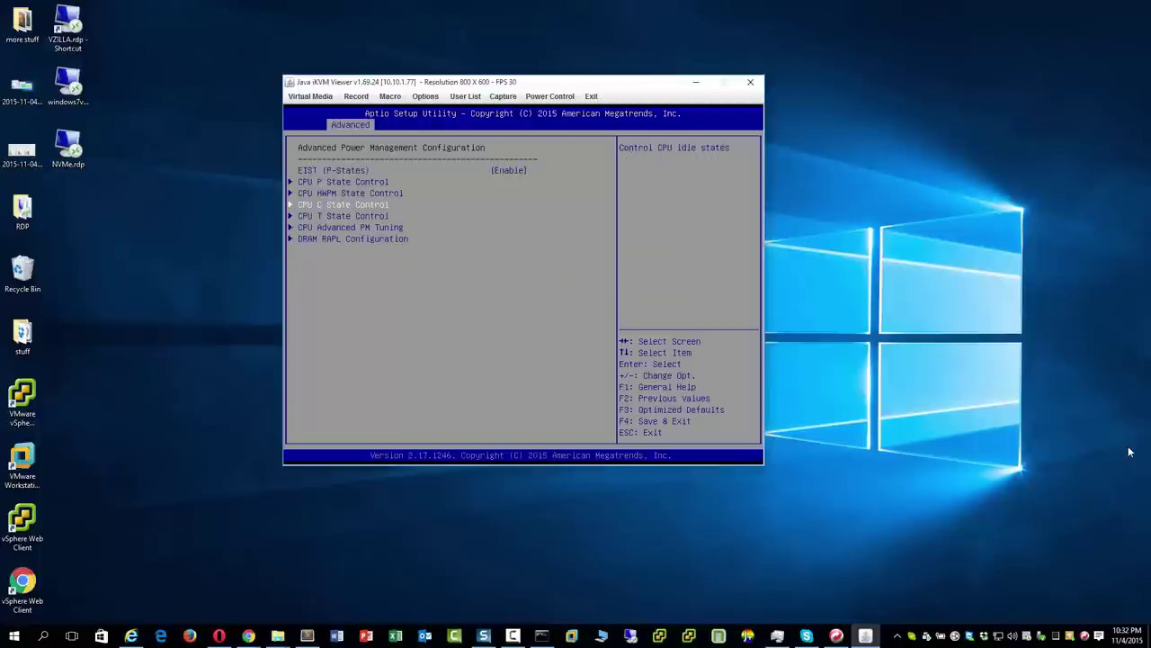
pyautogui.press('Return')
pyautogui.press('Return')
pyautogui.press('Up')
pyautogui.press('Return')
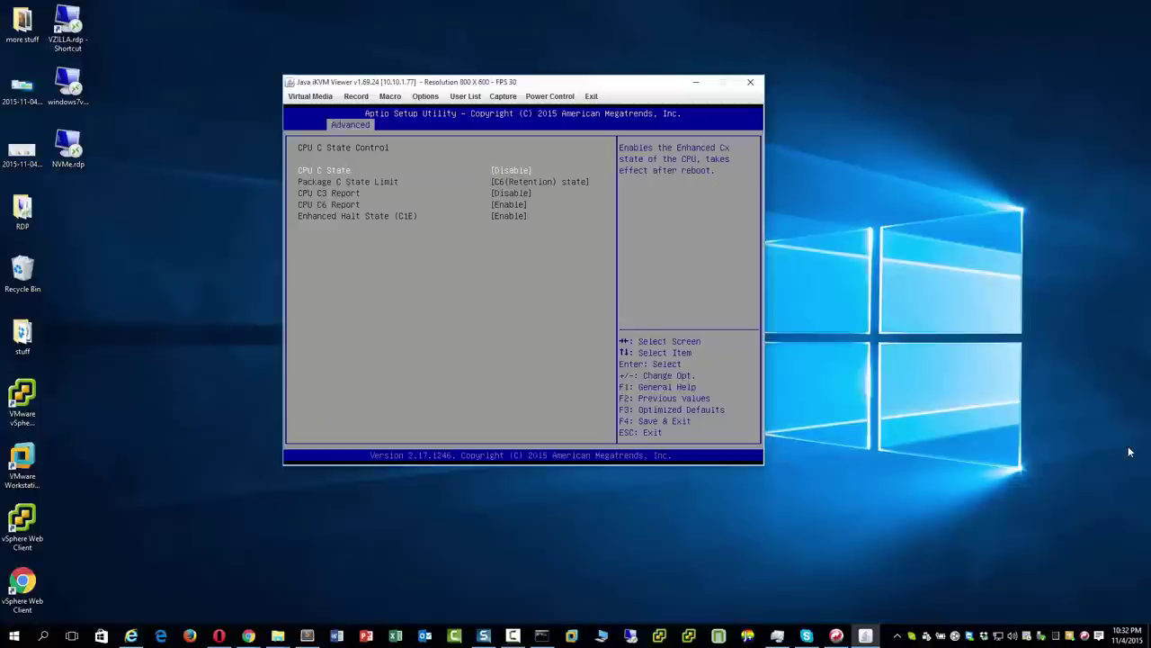
pyautogui.press('F4')
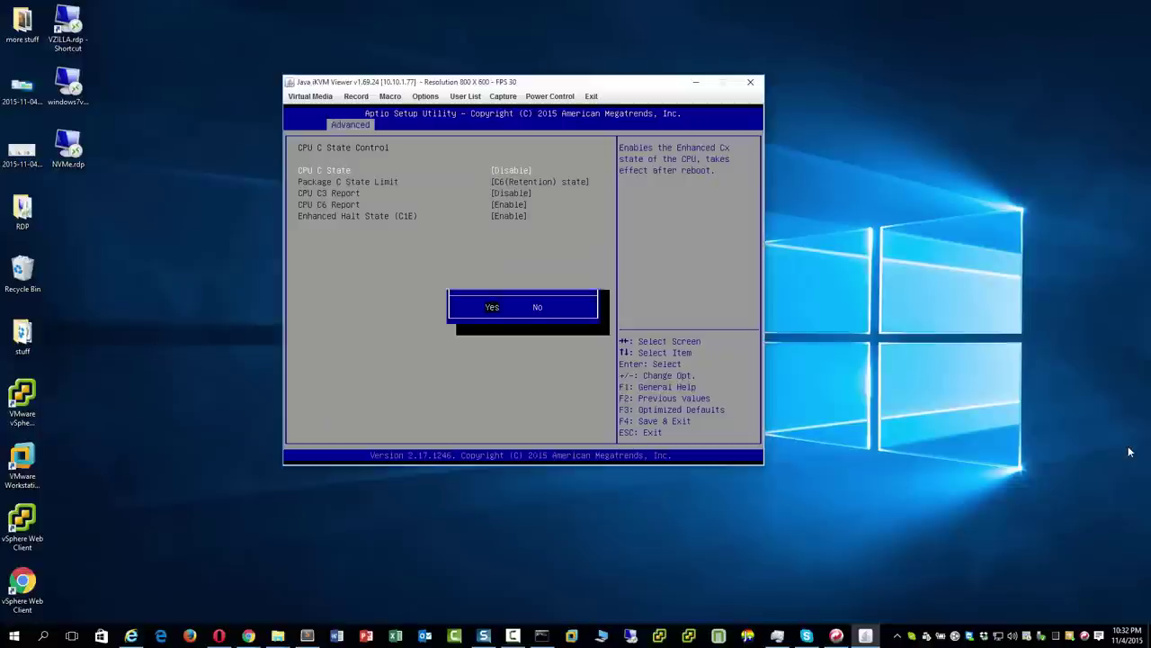
pyautogui.press('Return')
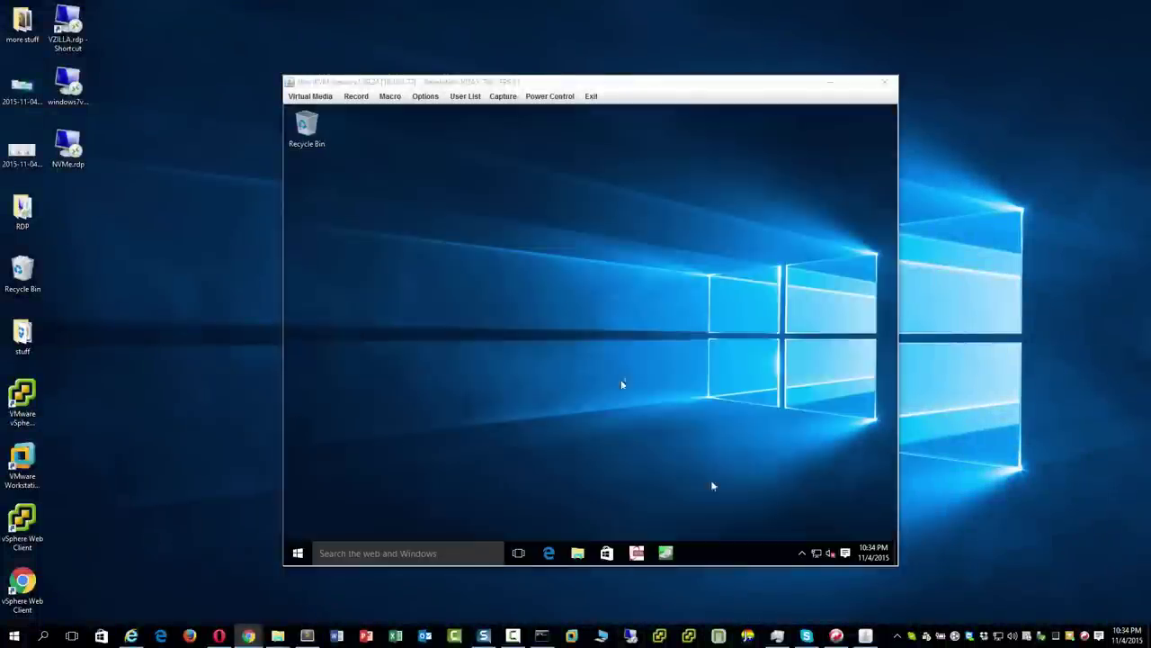
# Disable the active Ethernet adapter via Network and Sharing Center, then close both windows.
pyautogui.rightClick(817, 552)
pyautogui.click(816, 543)
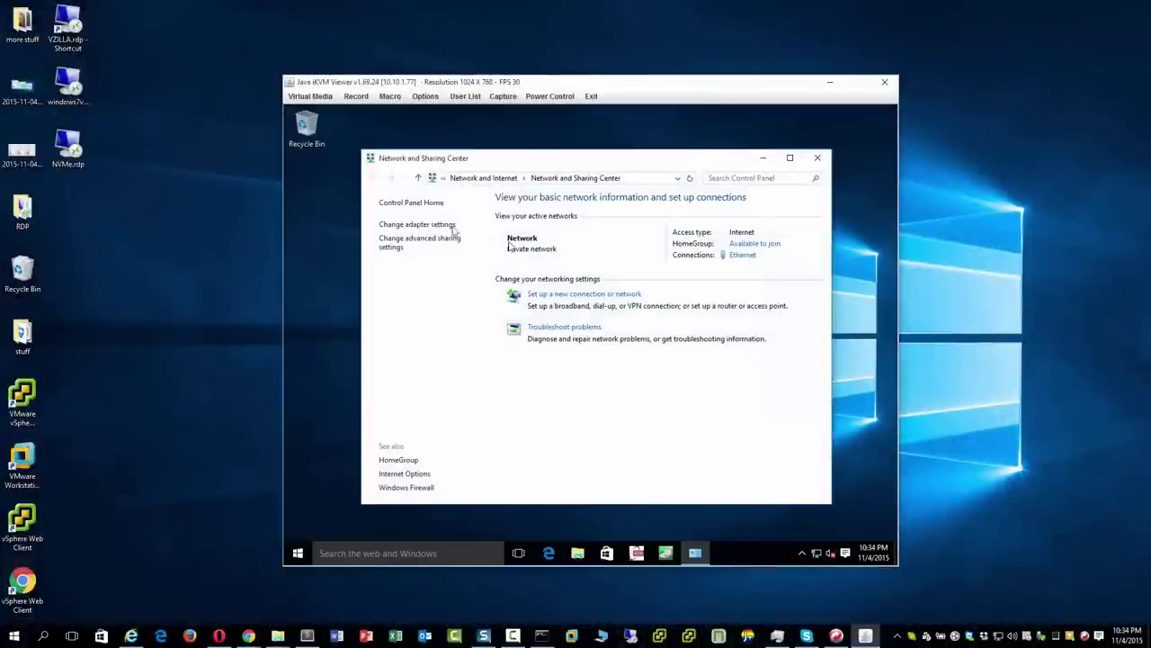
pyautogui.click(419, 226)
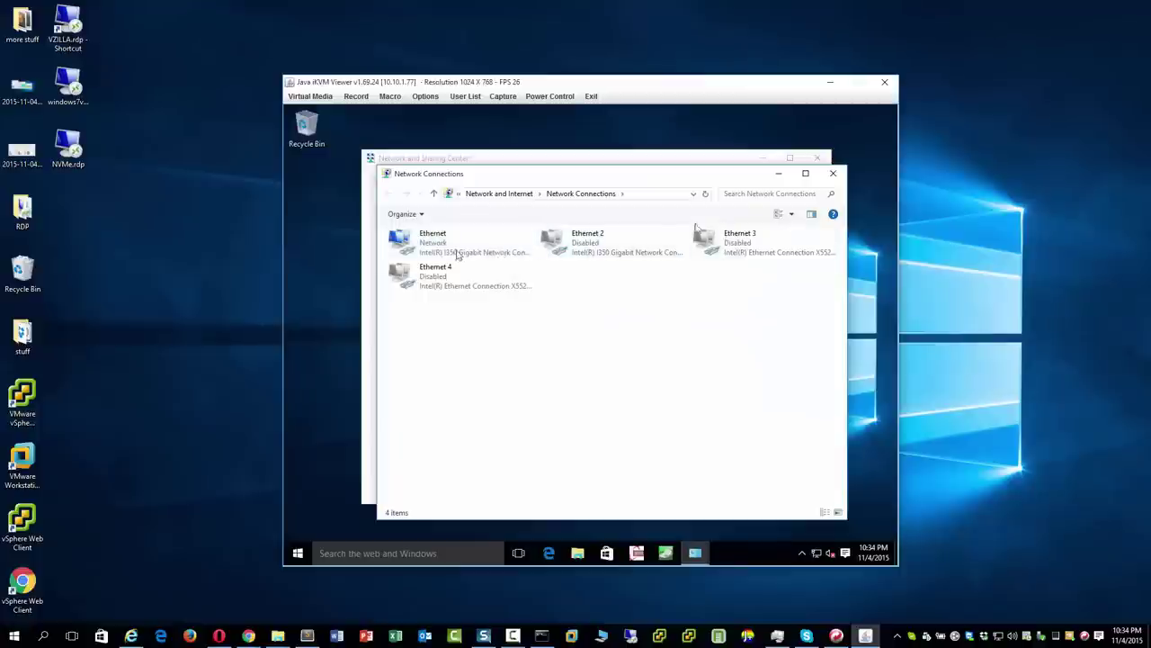
pyautogui.rightClick(447, 250)
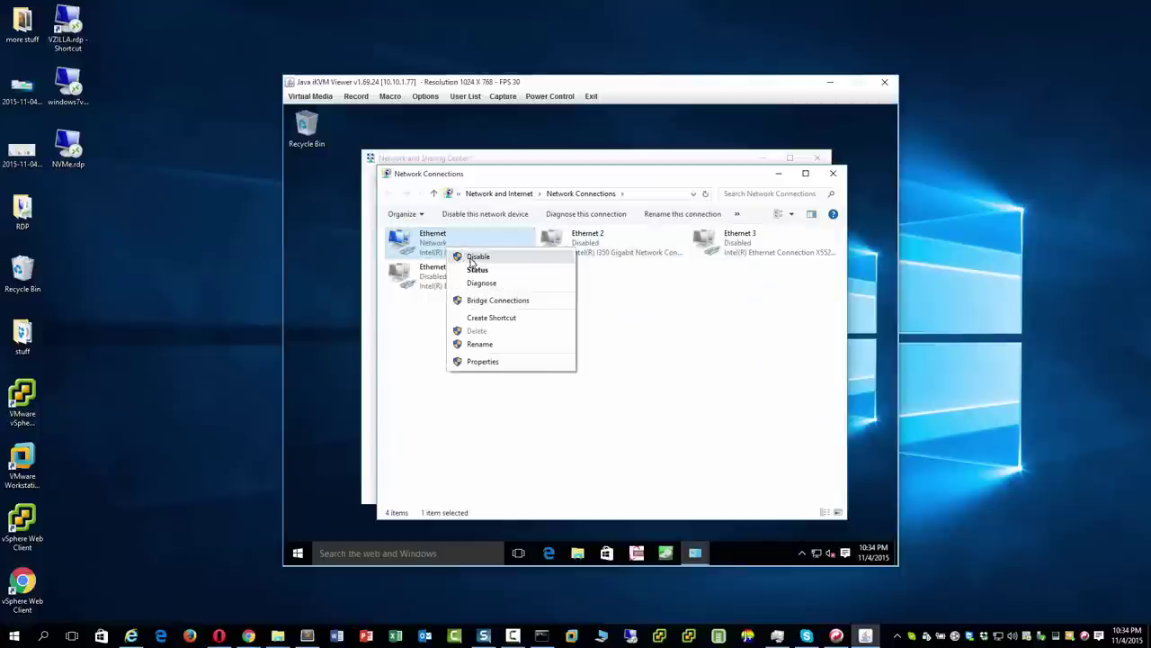
pyautogui.click(472, 261)
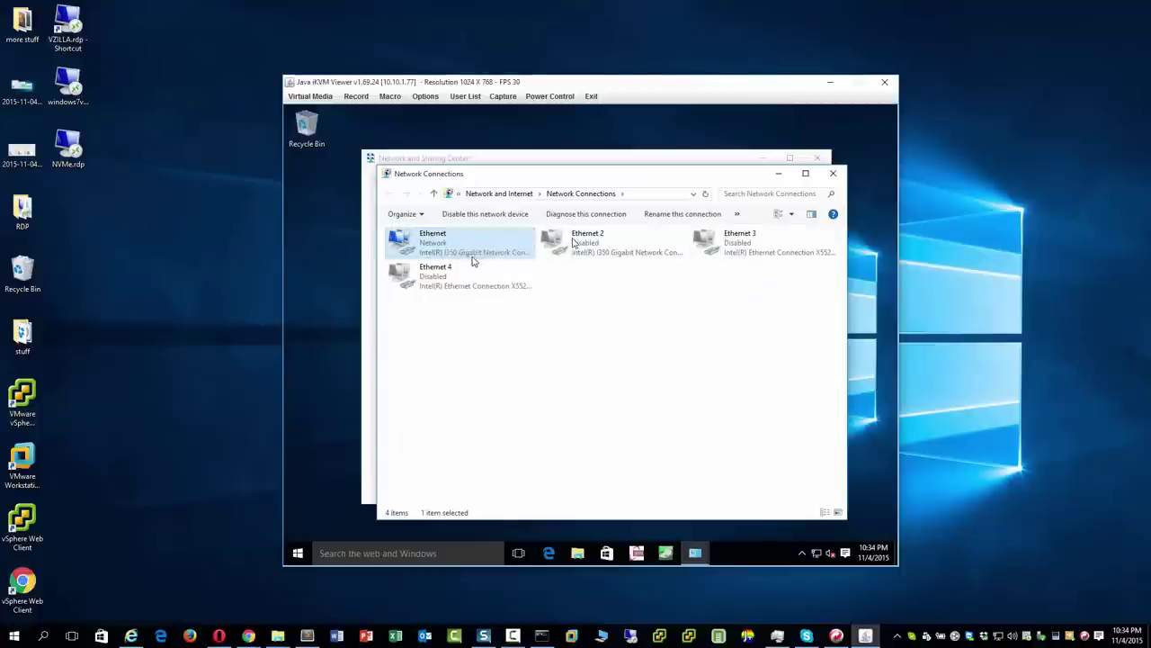
pyautogui.click(835, 177)
pyautogui.click(818, 160)
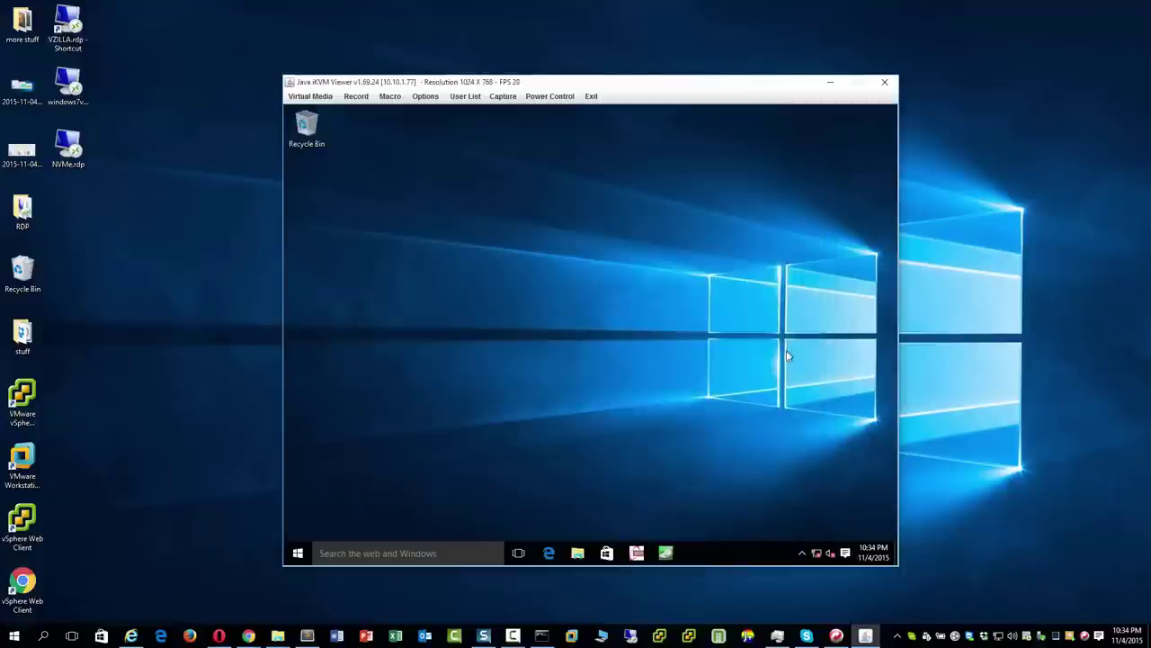
# Launch Task Manager on the server showing performance graphs, in front of Resource Monitor.
pyautogui.rightClick(754, 554)
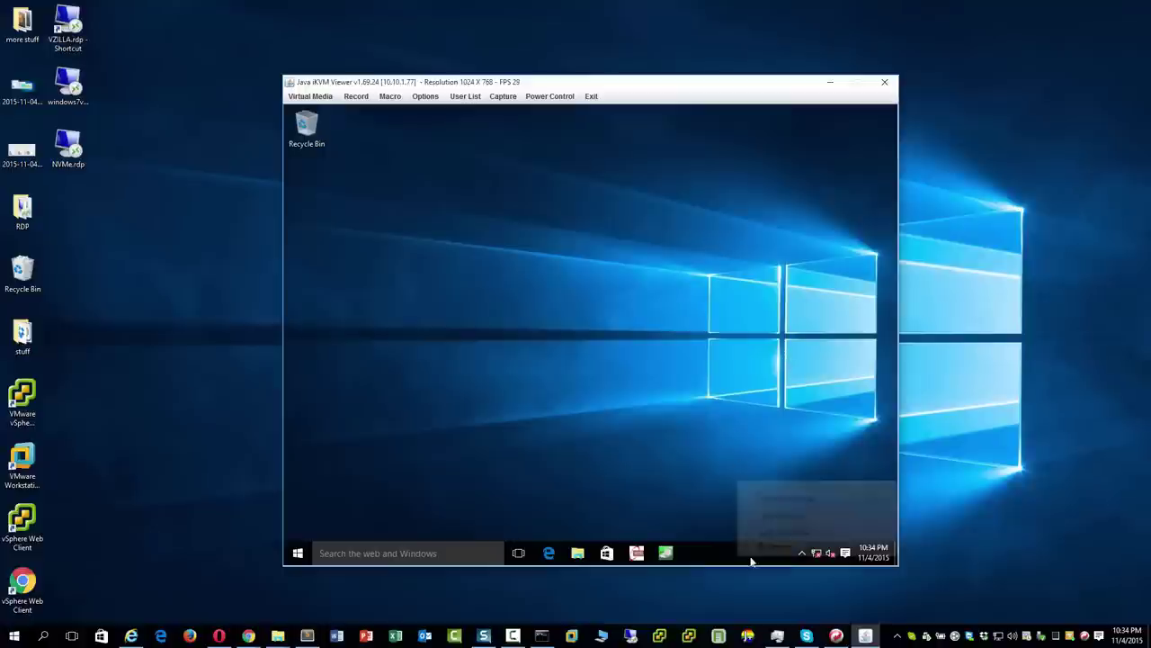
pyautogui.click(764, 516)
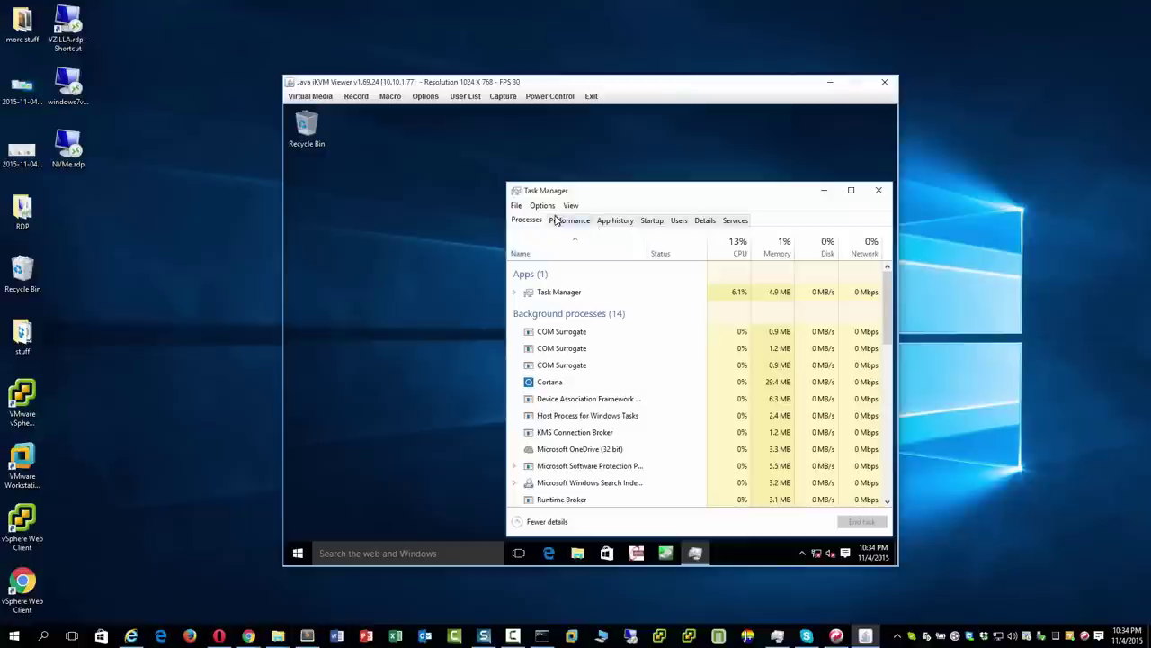
pyautogui.click(567, 220)
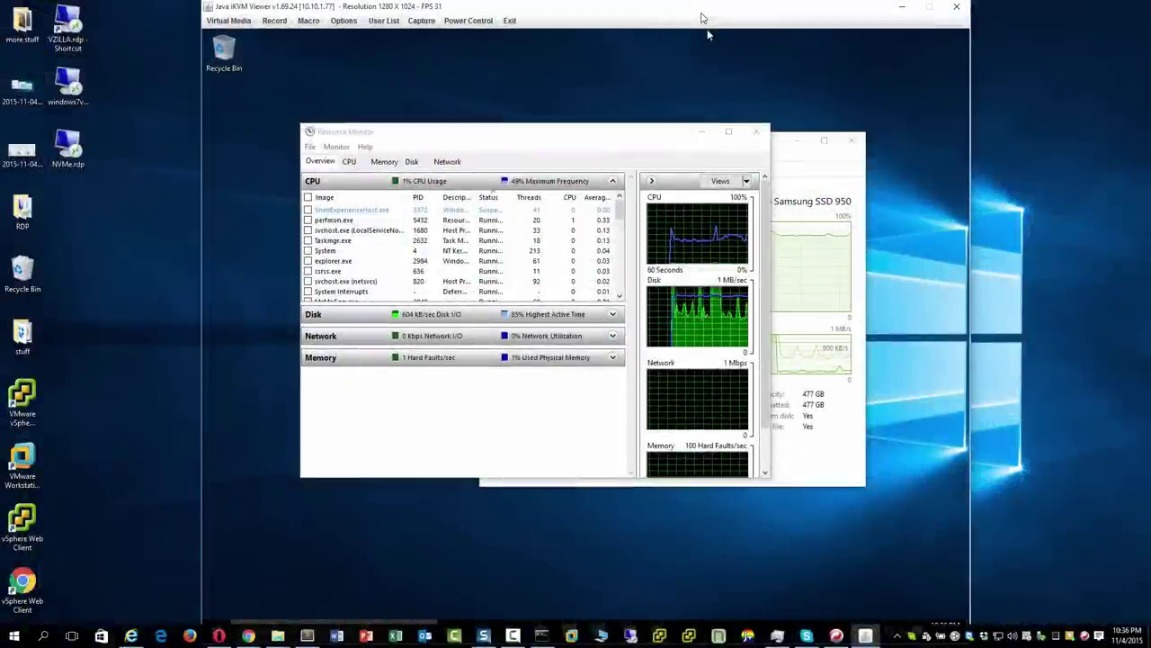
pyautogui.click(777, 635)
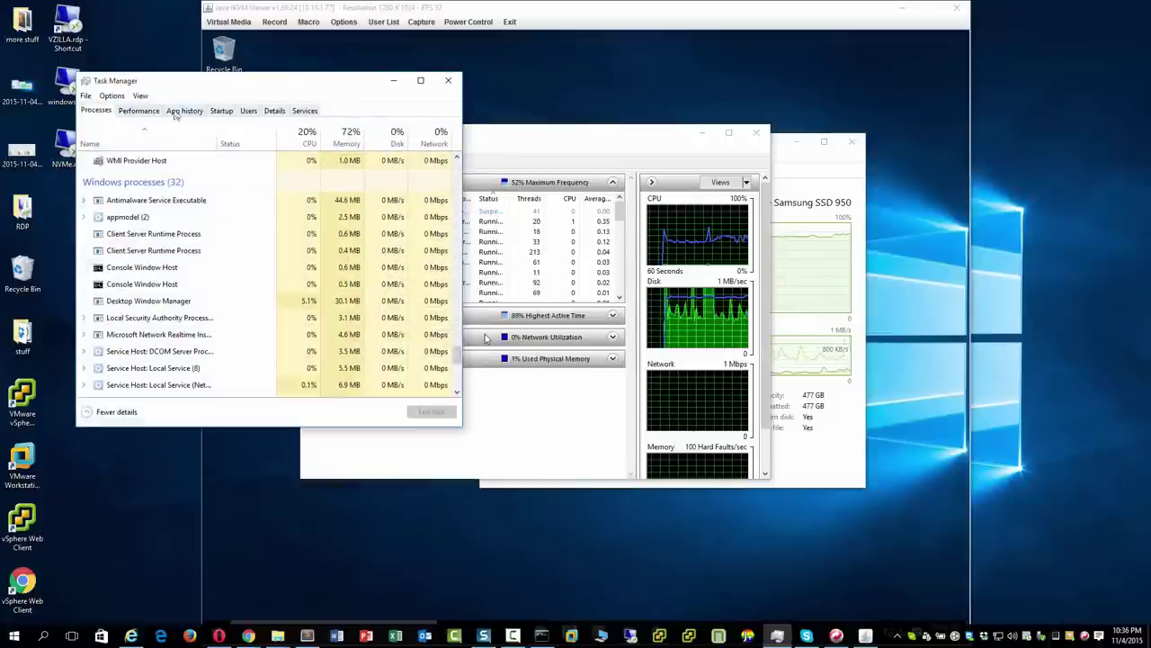
# Expand Java(TM) Platform SE binary and bring the Java iKVM Viewer window to front.
pyautogui.click(144, 163)
pyautogui.press('Home')
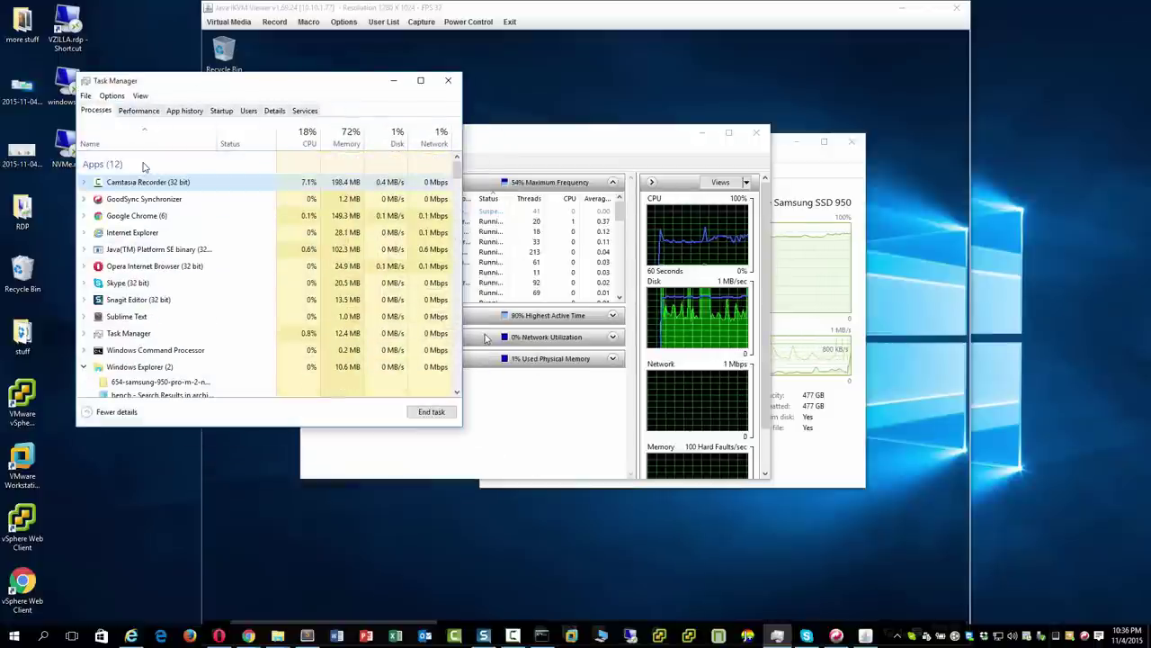
pyautogui.click(141, 249)
pyautogui.doubleClick(138, 251)
pyautogui.click(137, 262)
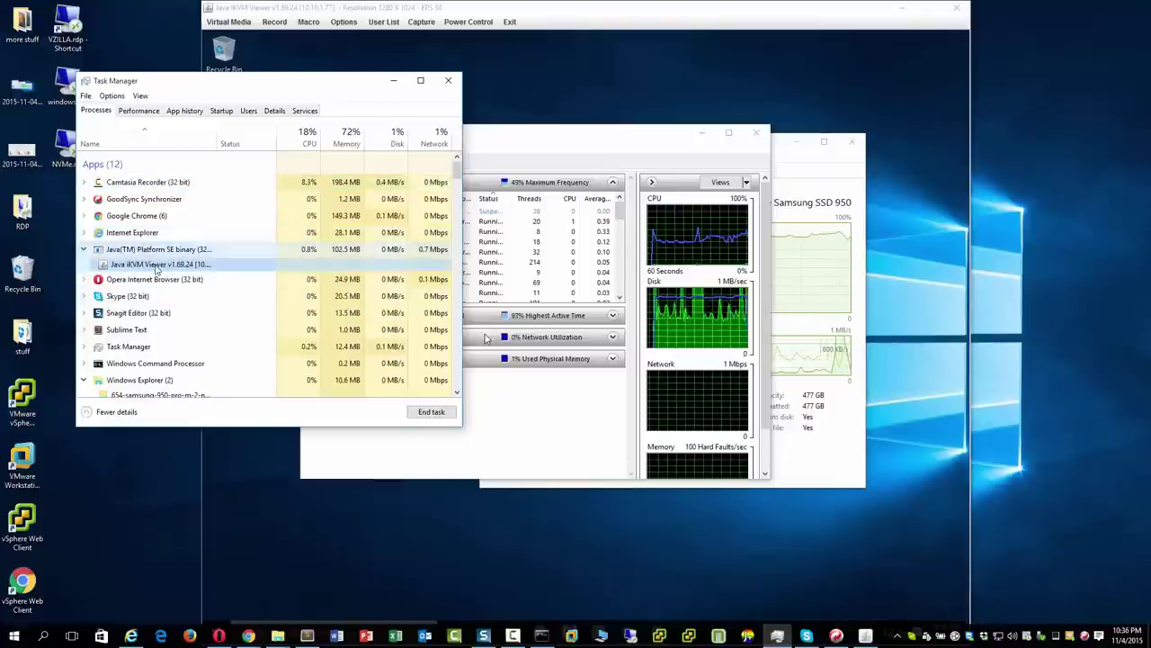
pyautogui.rightClick(160, 265)
pyautogui.click(181, 315)
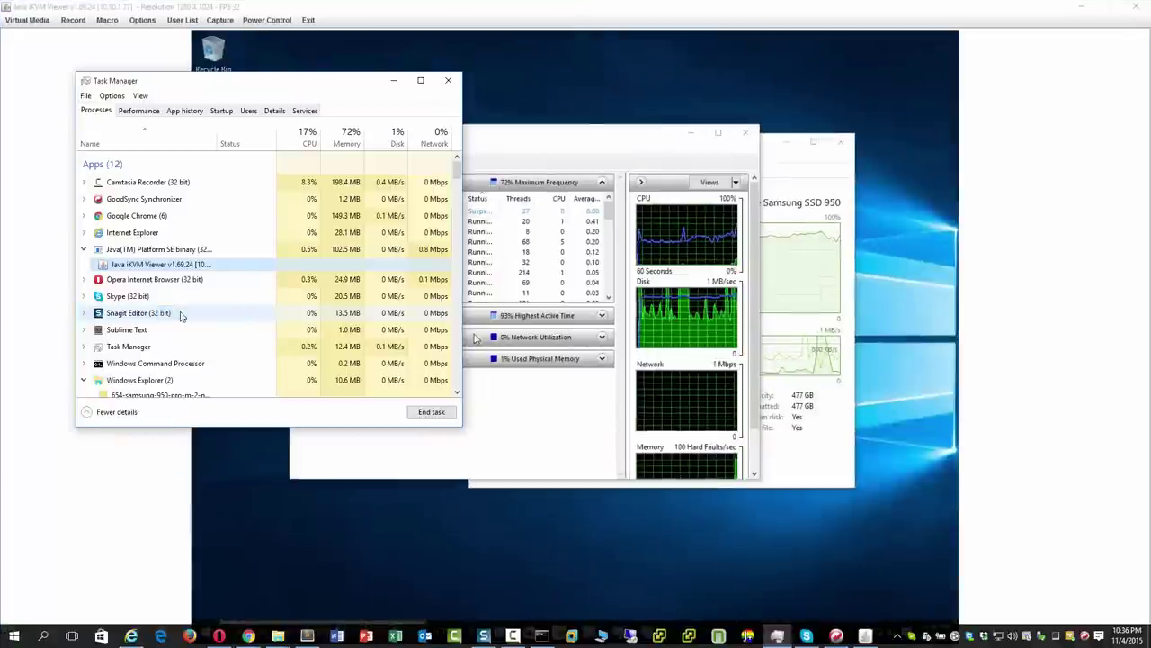
pyautogui.click(1060, 404)
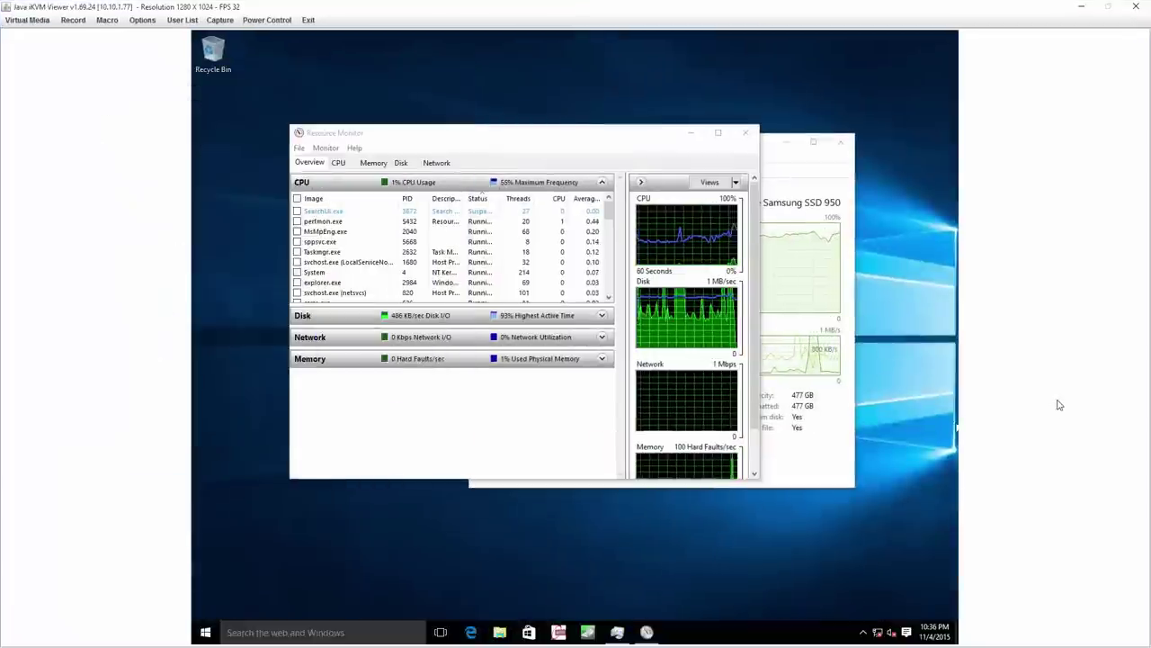
# Search the remote Start menu for 'power' and open Power Options.
pyautogui.click(206, 632)
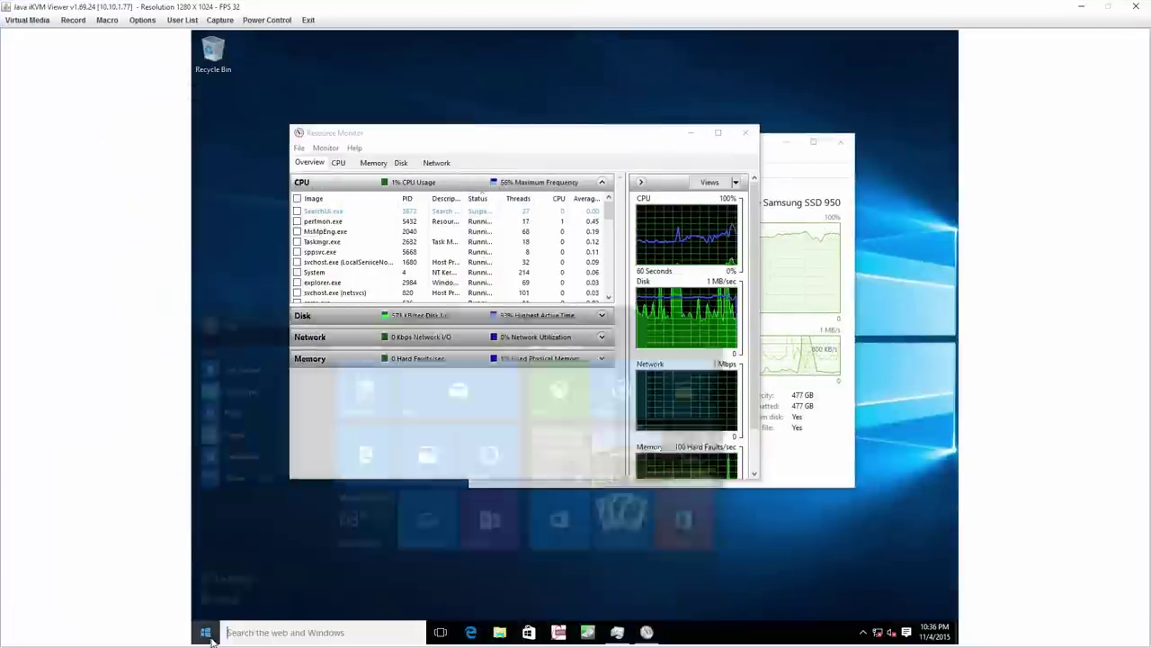
pyautogui.click(206, 632)
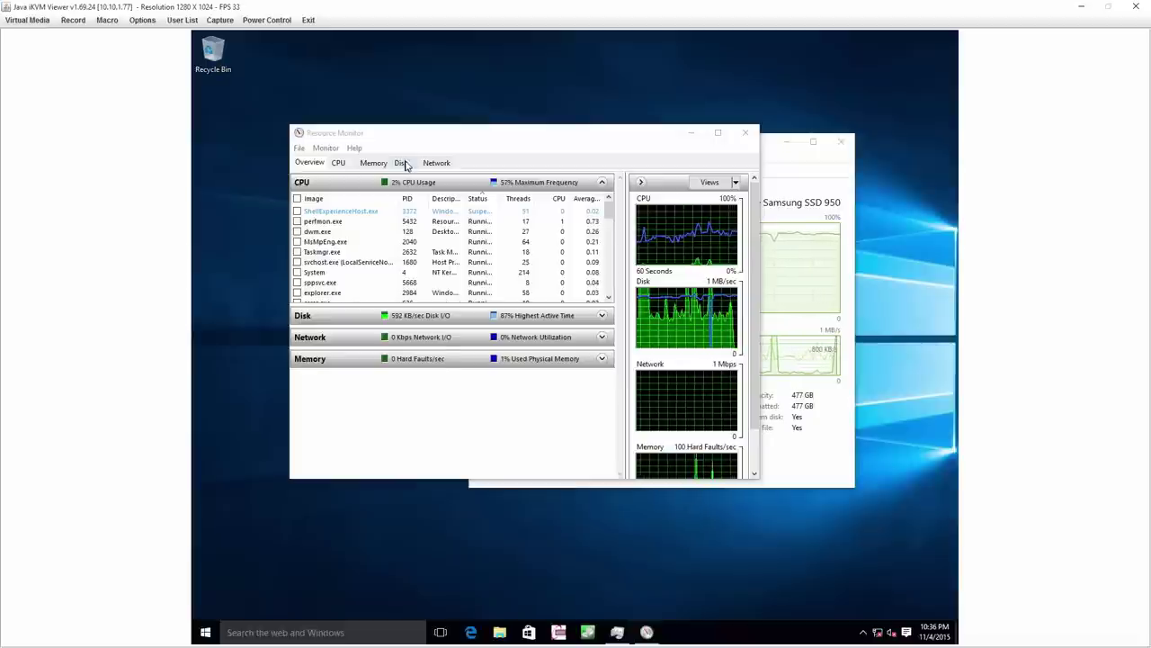
pyautogui.click(205, 631)
pyautogui.write('*w')
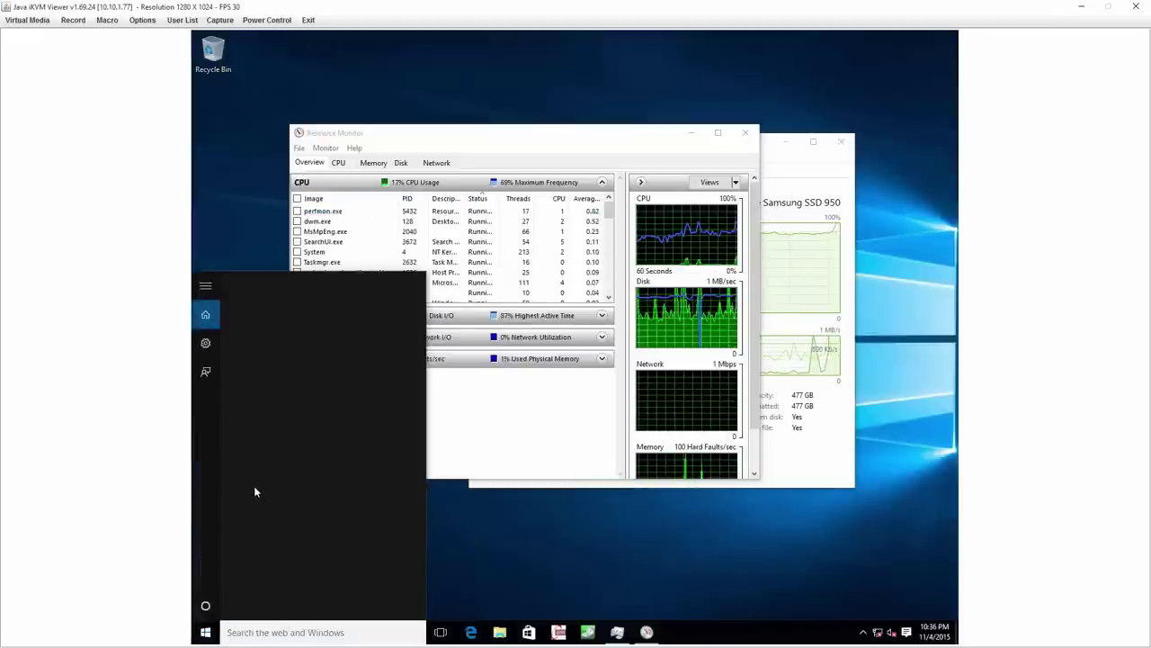
pyautogui.write('er')
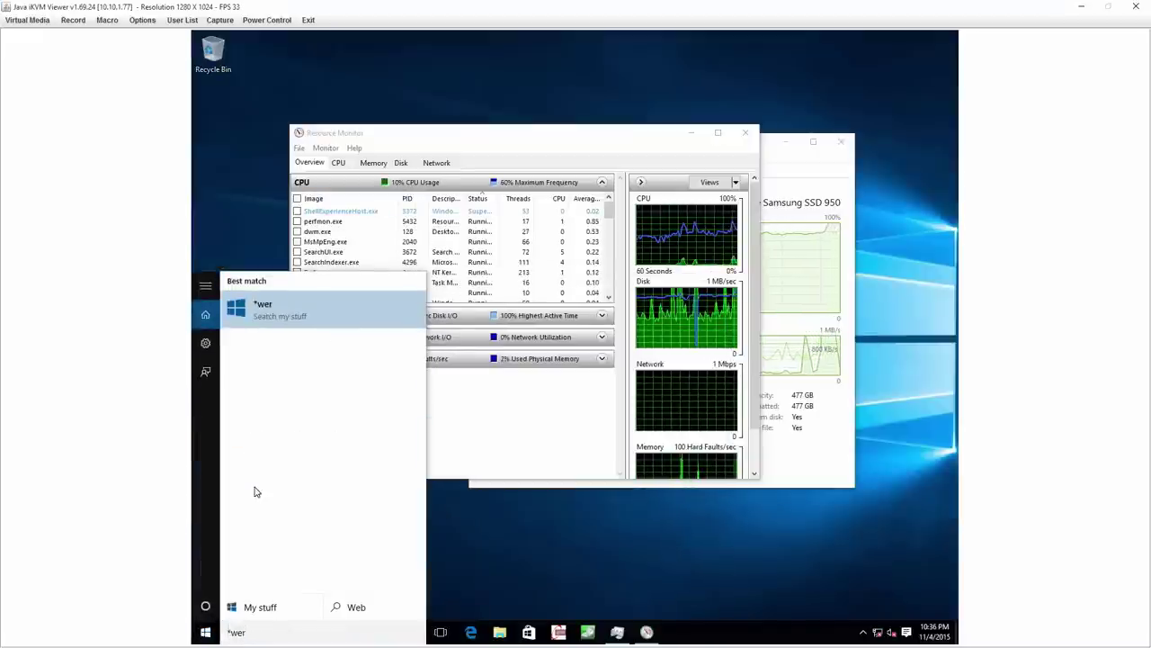
pyautogui.press('BackSpace')
pyautogui.press('BackSpace')
pyautogui.press('BackSpace')
pyautogui.press('BackSpace')
pyautogui.write('power')
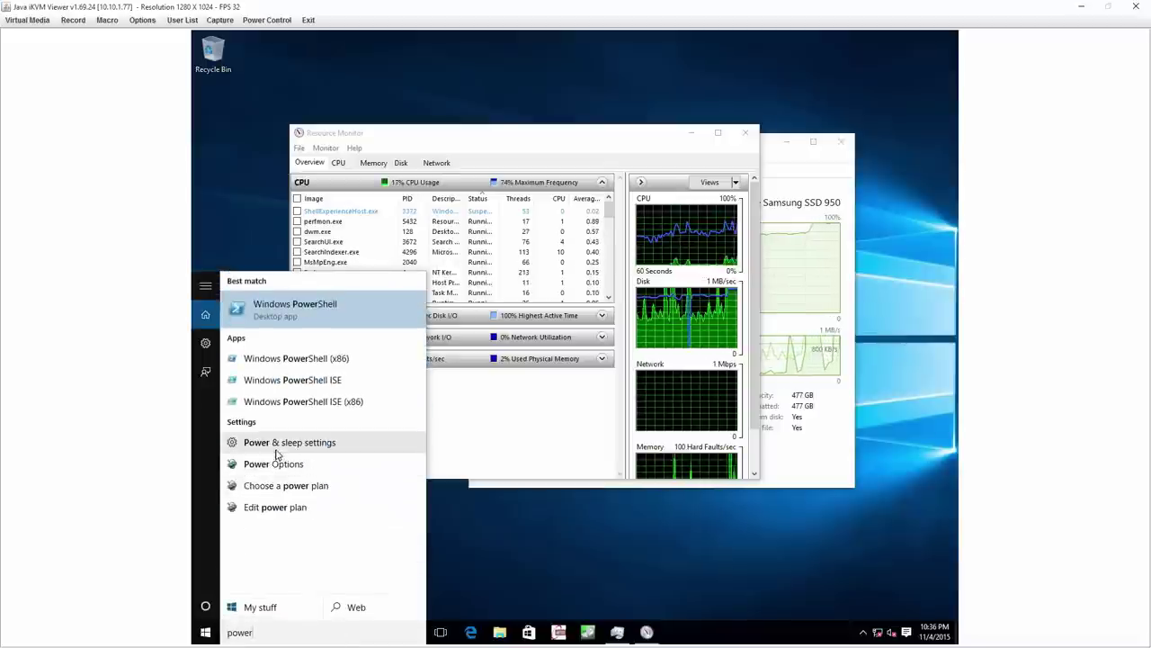
pyautogui.click(272, 462)
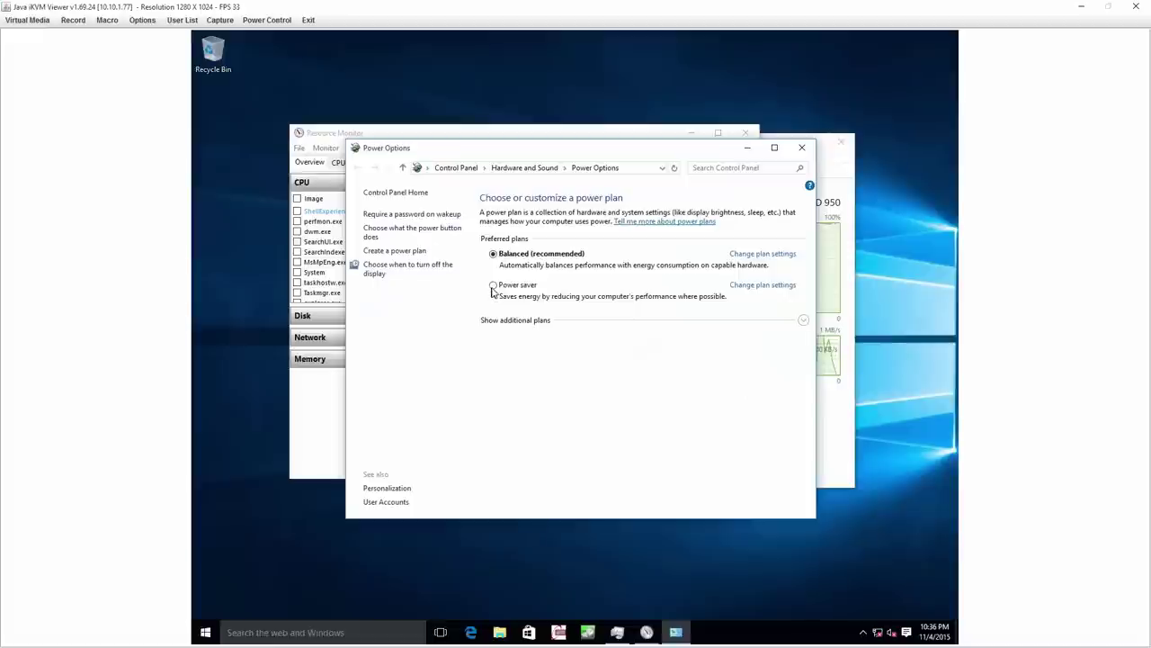
# Through Power & sleep's additional power settings, switch the plan to High performance.
pyautogui.click(207, 633)
pyautogui.write('power')
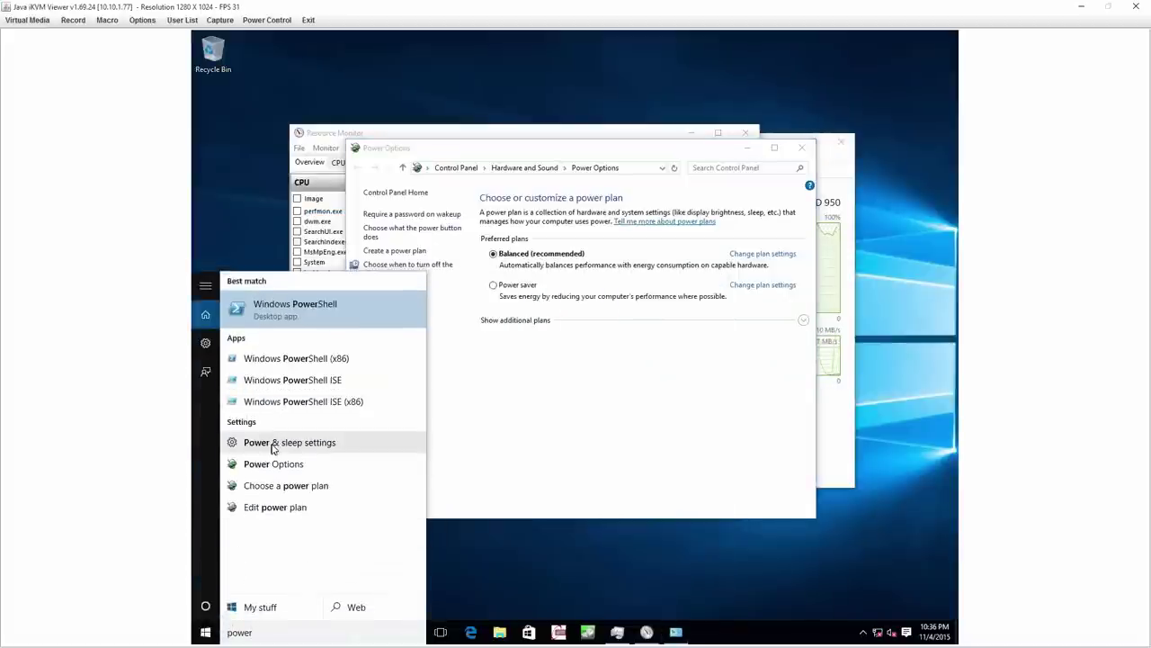
pyautogui.click(271, 442)
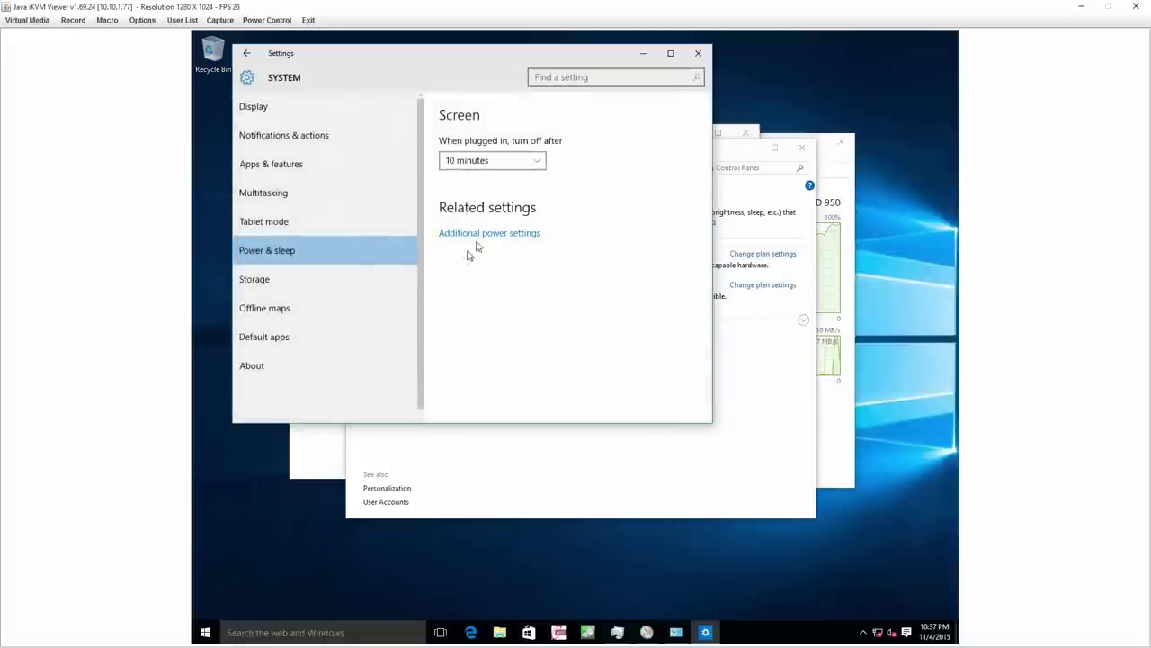
pyautogui.click(485, 236)
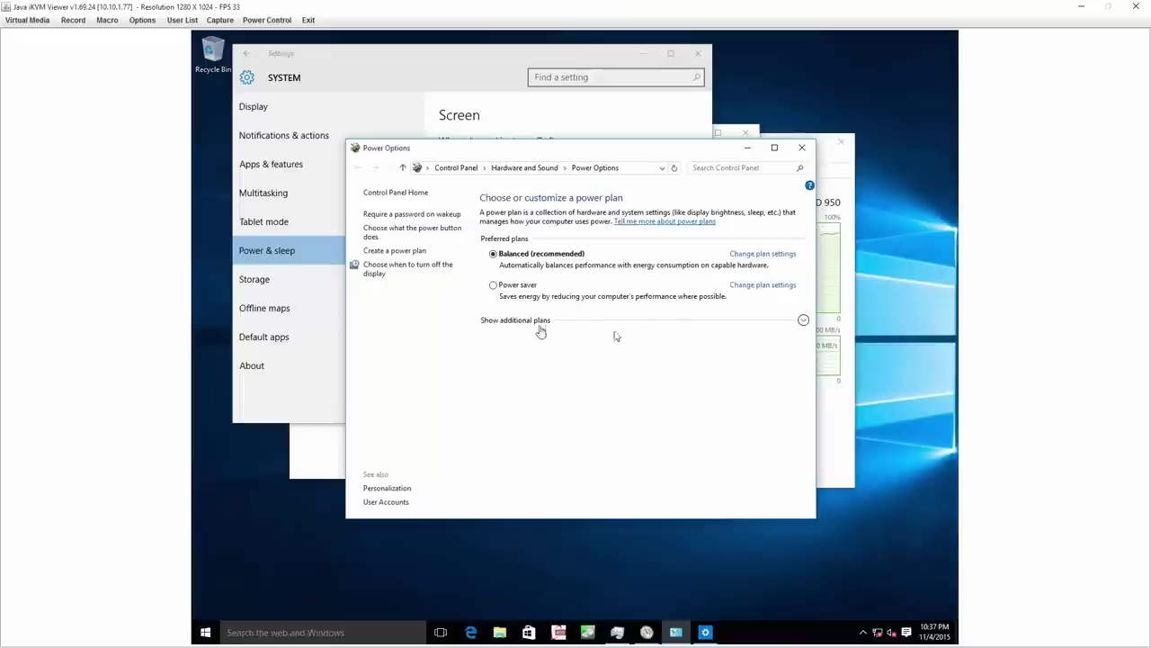
pyautogui.click(803, 320)
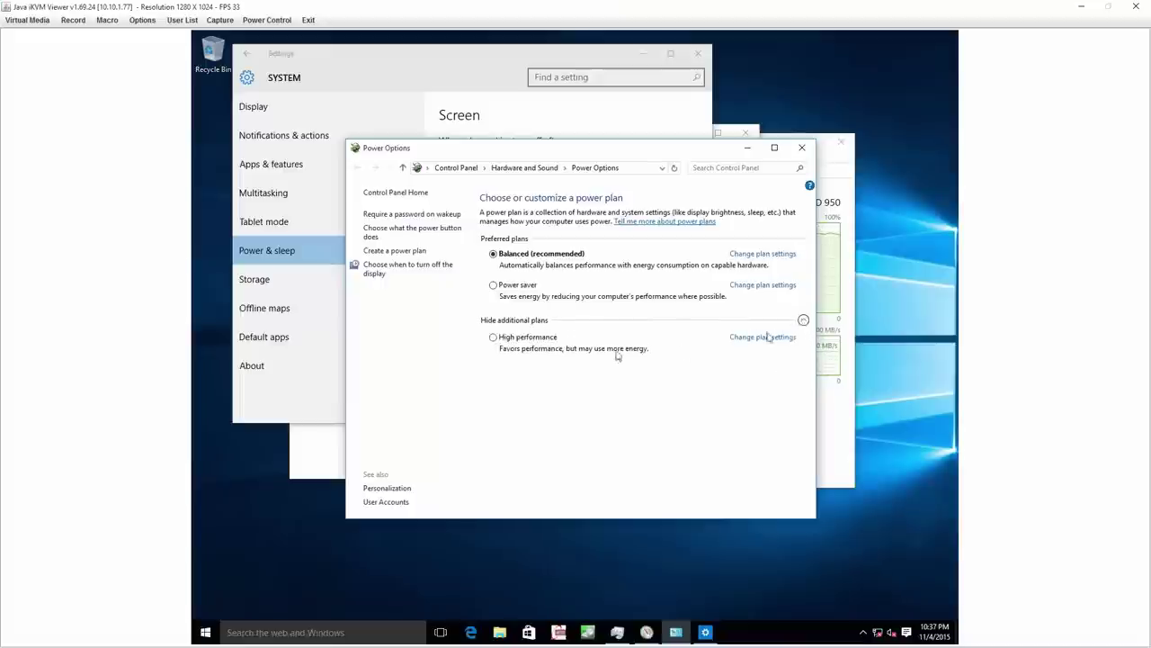
pyautogui.click(493, 338)
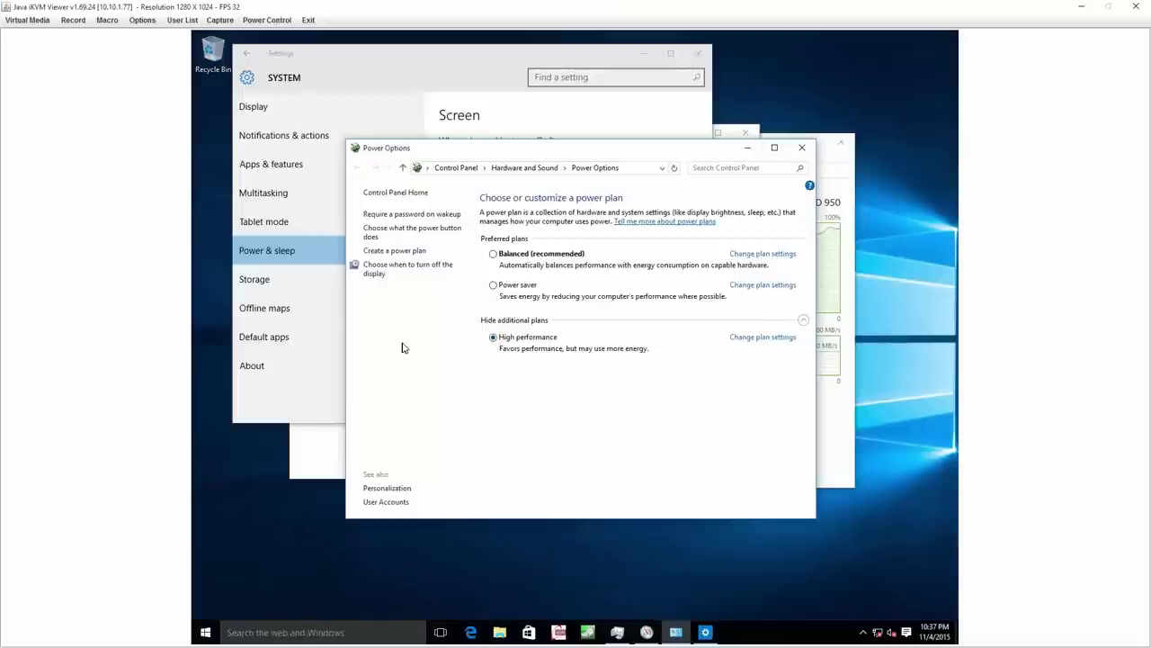
# Close Power Options, recheck the active plan, and close the Power & sleep settings.
pyautogui.click(801, 148)
pyautogui.click(484, 236)
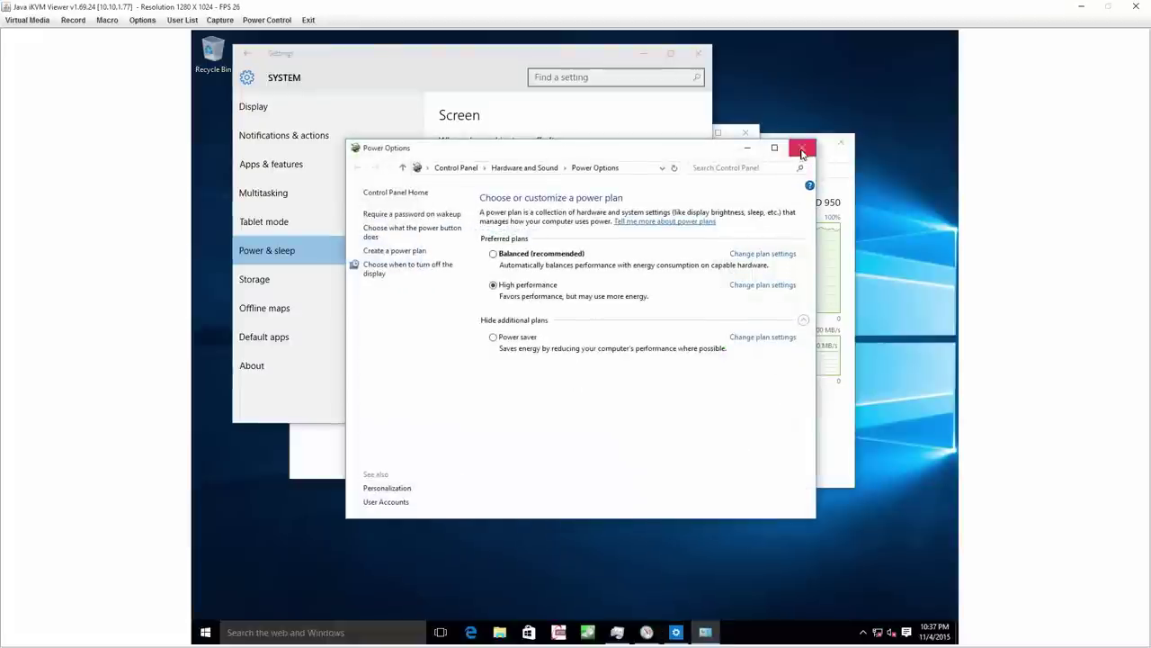
pyautogui.click(800, 148)
pyautogui.click(698, 53)
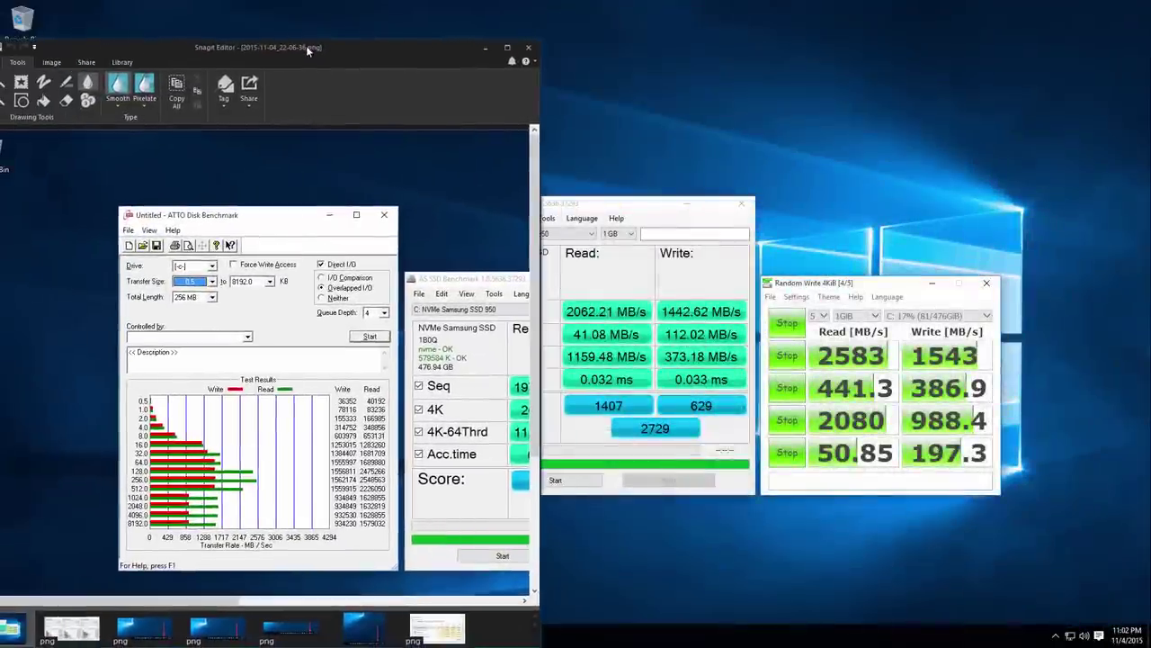
# Maximize Snagit to review the 2607 AS SSD capture, then return to the remote desktop.
pyautogui.doubleClick(306, 45)
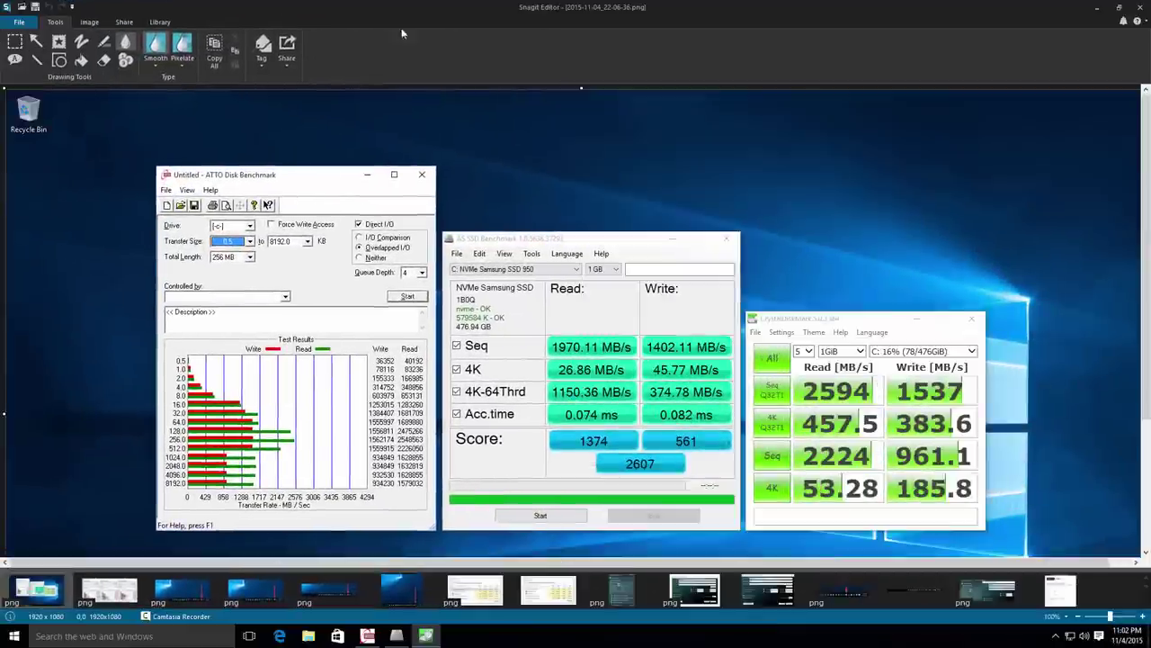
pyautogui.click(1096, 7)
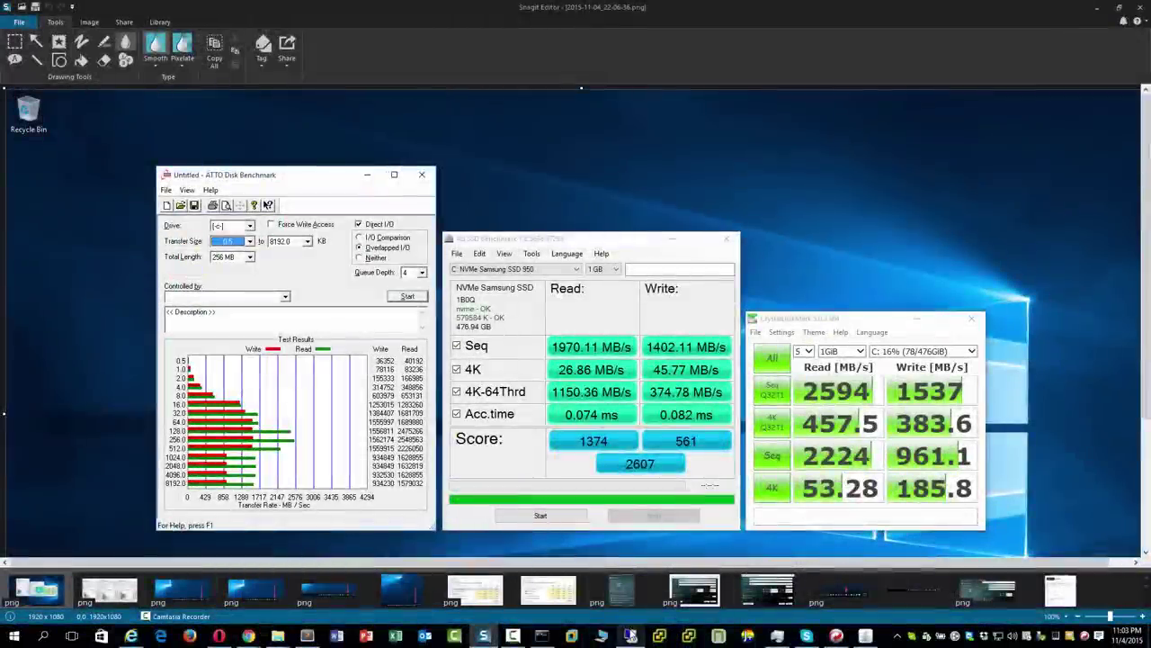
pyautogui.click(632, 635)
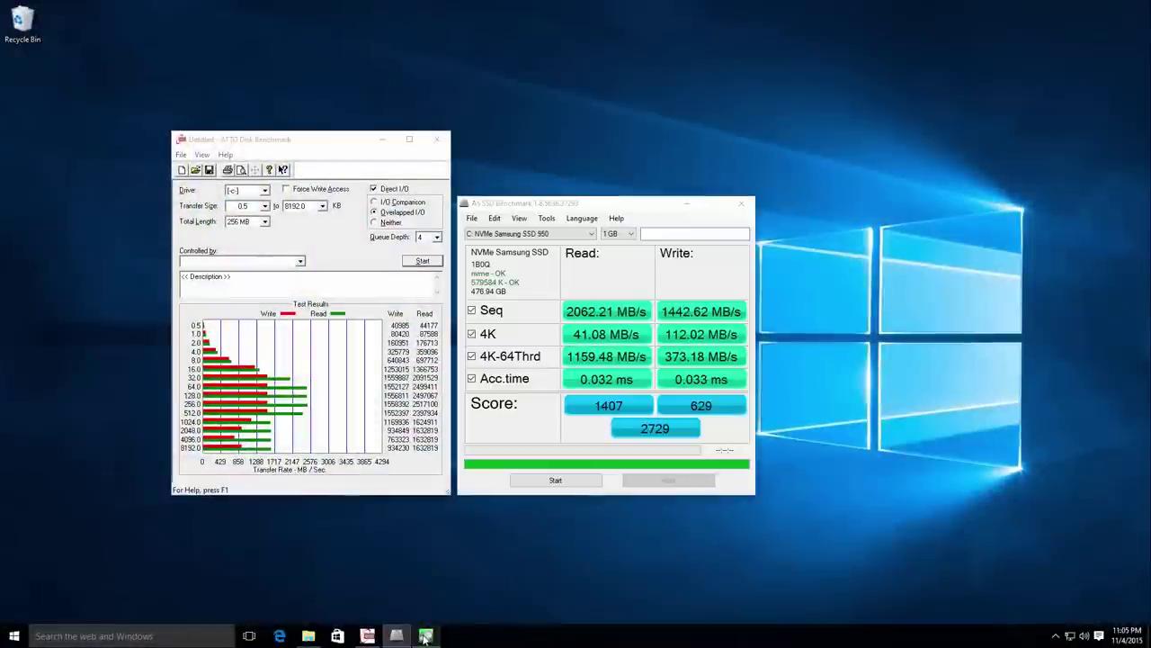
# Bring the CrystalDiskMark results window forward beside ATTO and AS SSD, and launch Microsoft Edge.
pyautogui.click(425, 636)
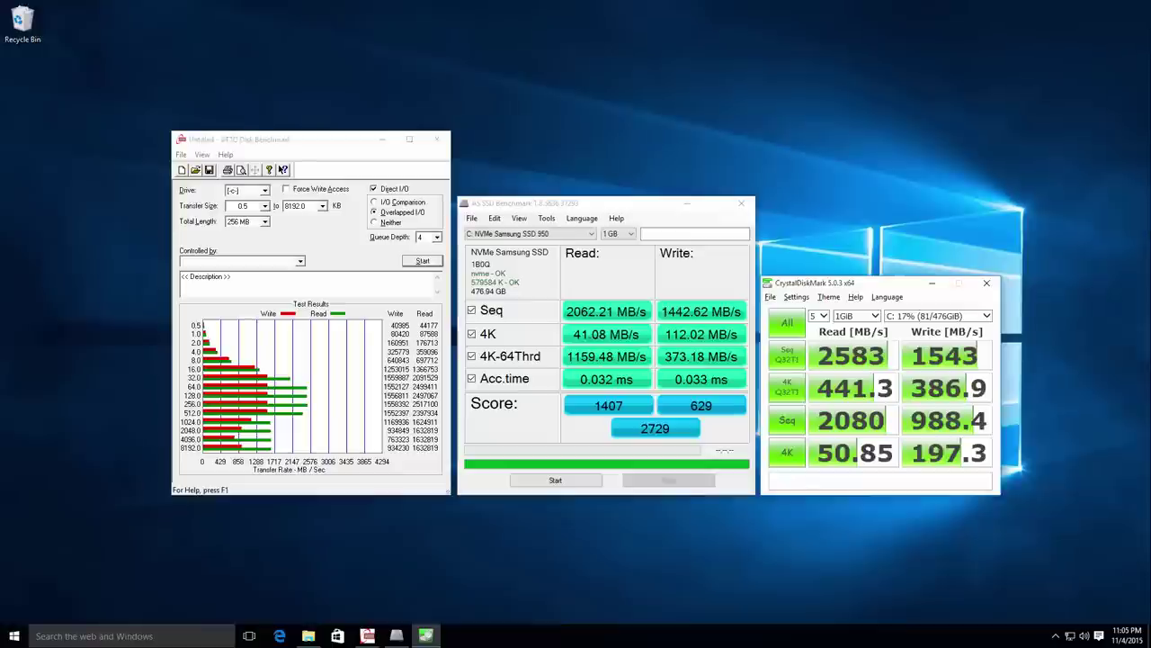
pyautogui.click(279, 636)
# Load tinkertry.com in Edge and go to the TinkerTry home page.
pyautogui.click(175, 52)
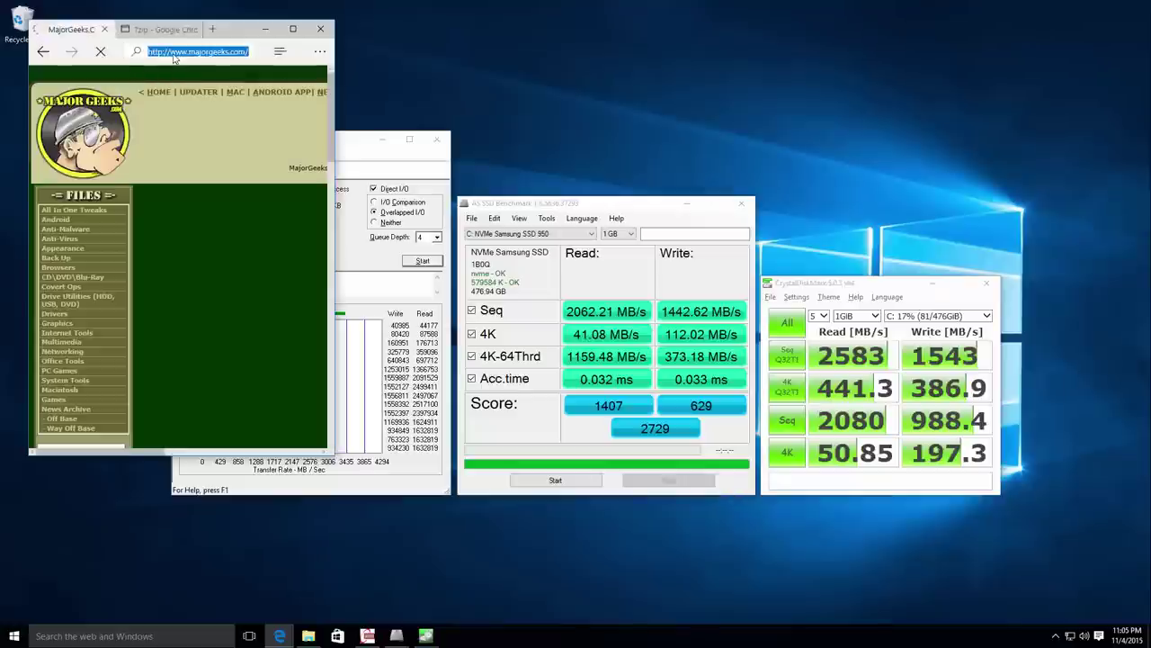
pyautogui.press('Return')
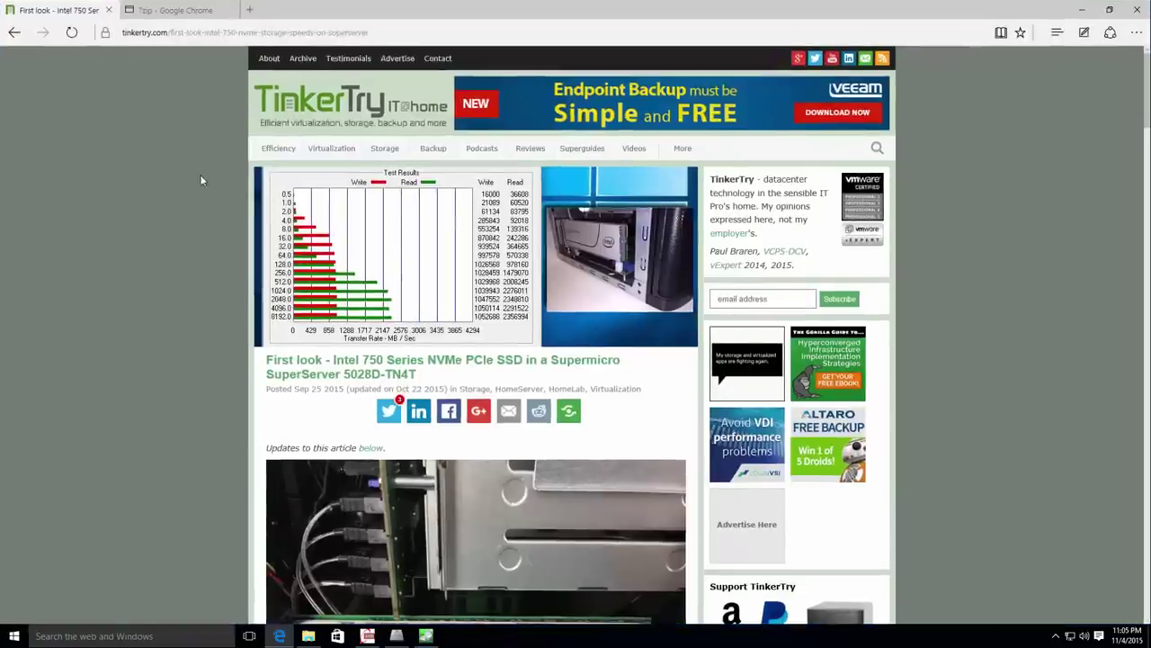
pyautogui.click(335, 90)
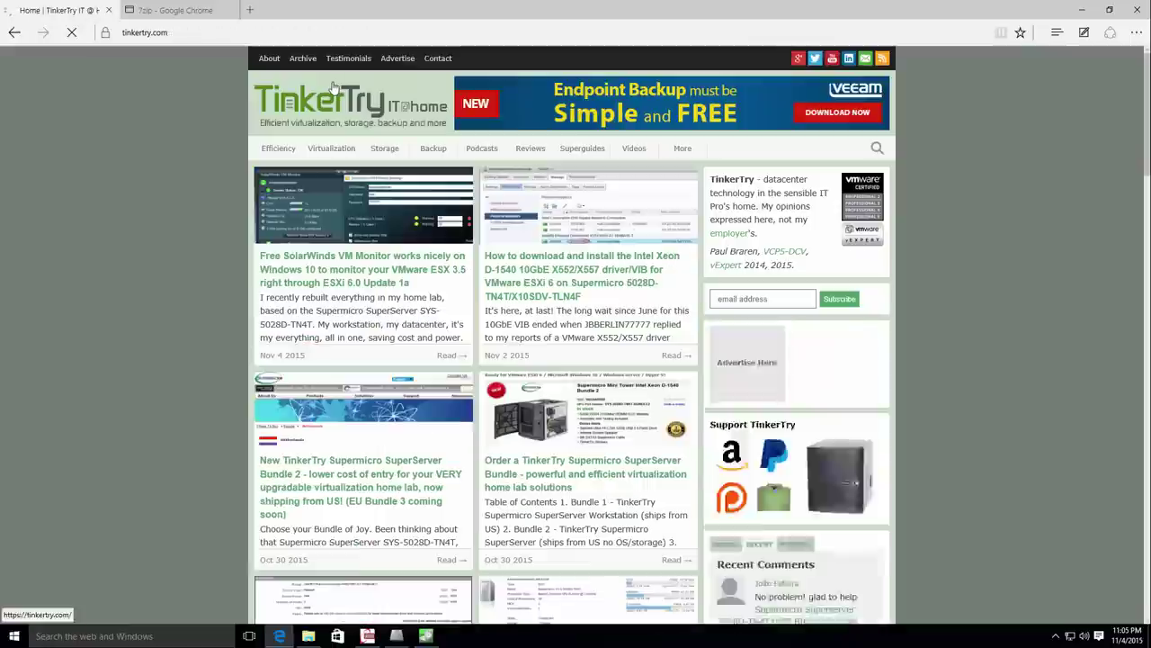
pyautogui.scroll(-7, 460, 239)
# Open the Samsung 950 PRO NVMe article, then enlarge and close its photo of the boxed SSDs.
pyautogui.click(367, 168)
pyautogui.scroll(-7, 462, 283)
pyautogui.scroll(5, 518, 299)
pyautogui.click(518, 298)
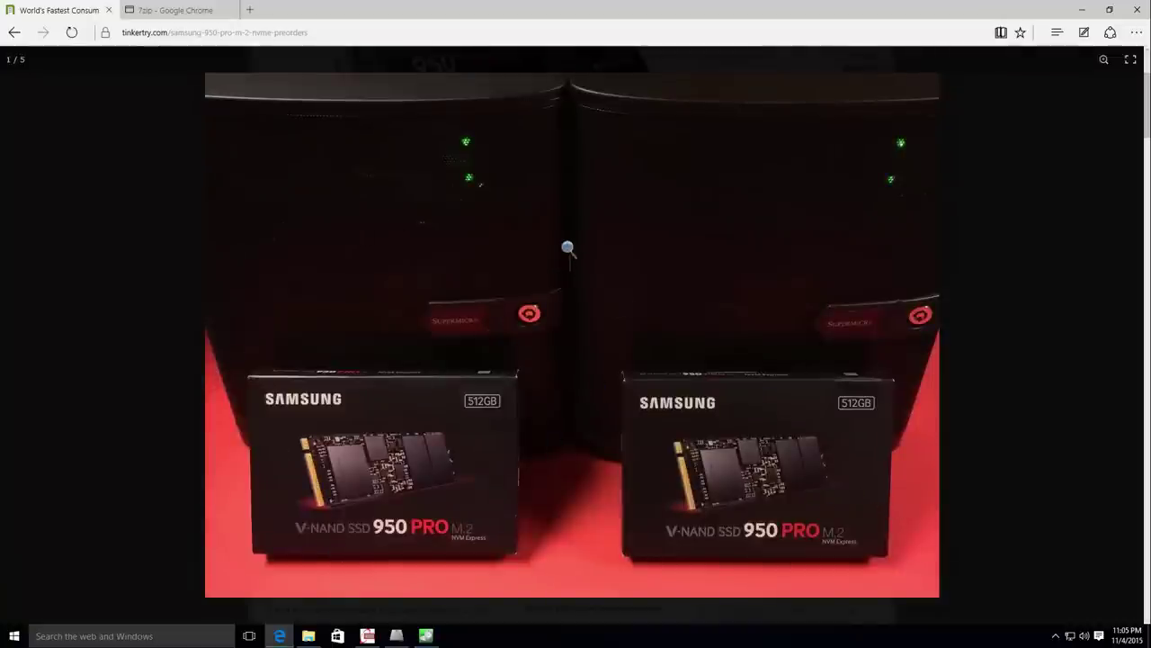
pyautogui.click(90, 399)
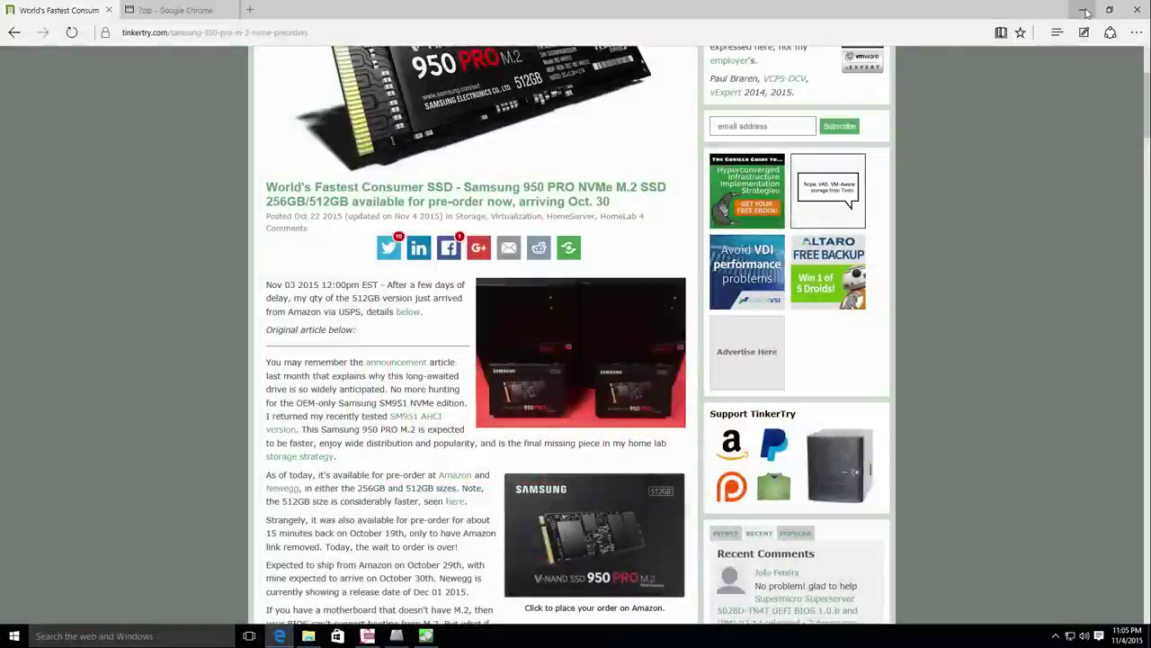
pyautogui.scroll(2, 1069, 190)
pyautogui.scroll(-1, 1068, 196)
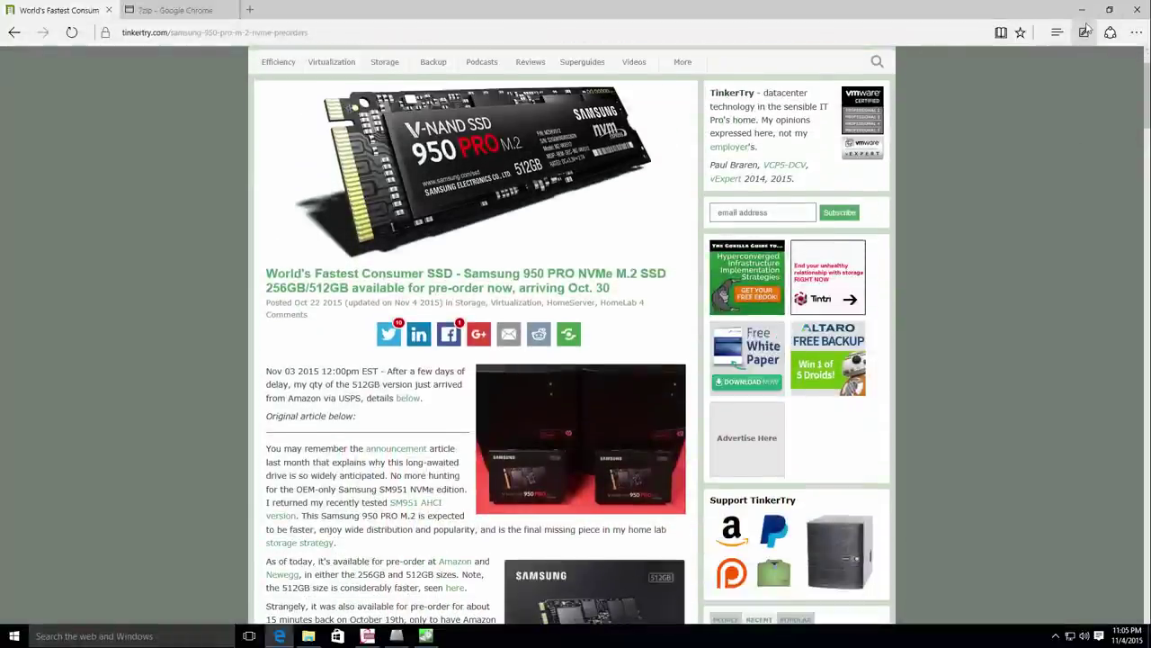
pyautogui.scroll(1, 680, 146)
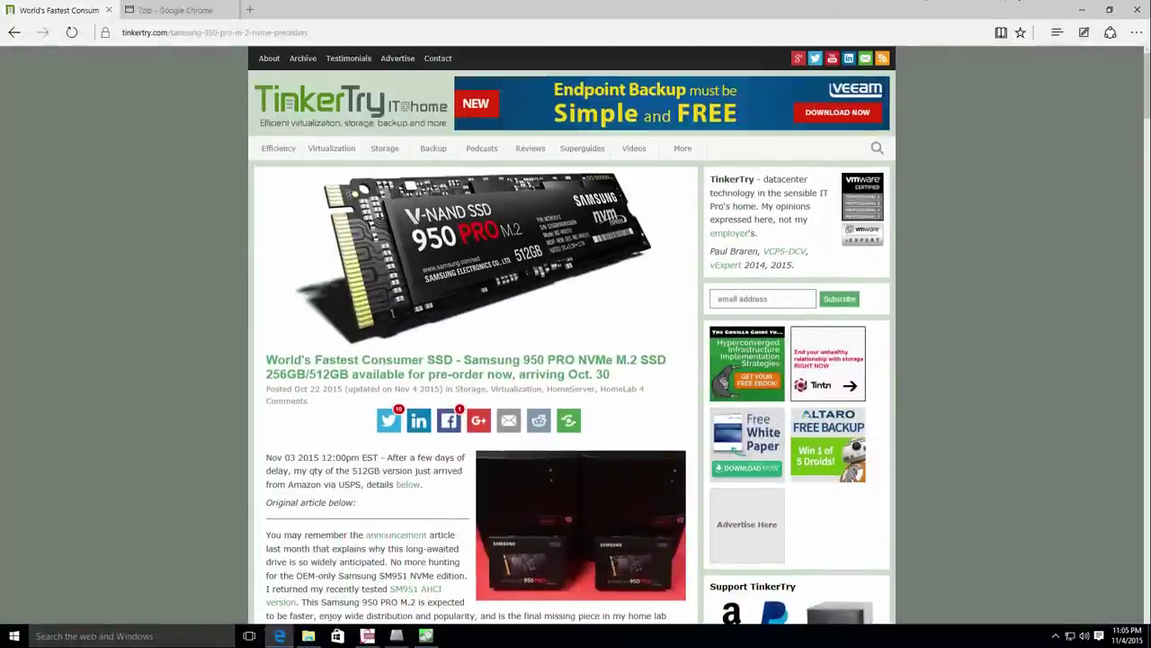